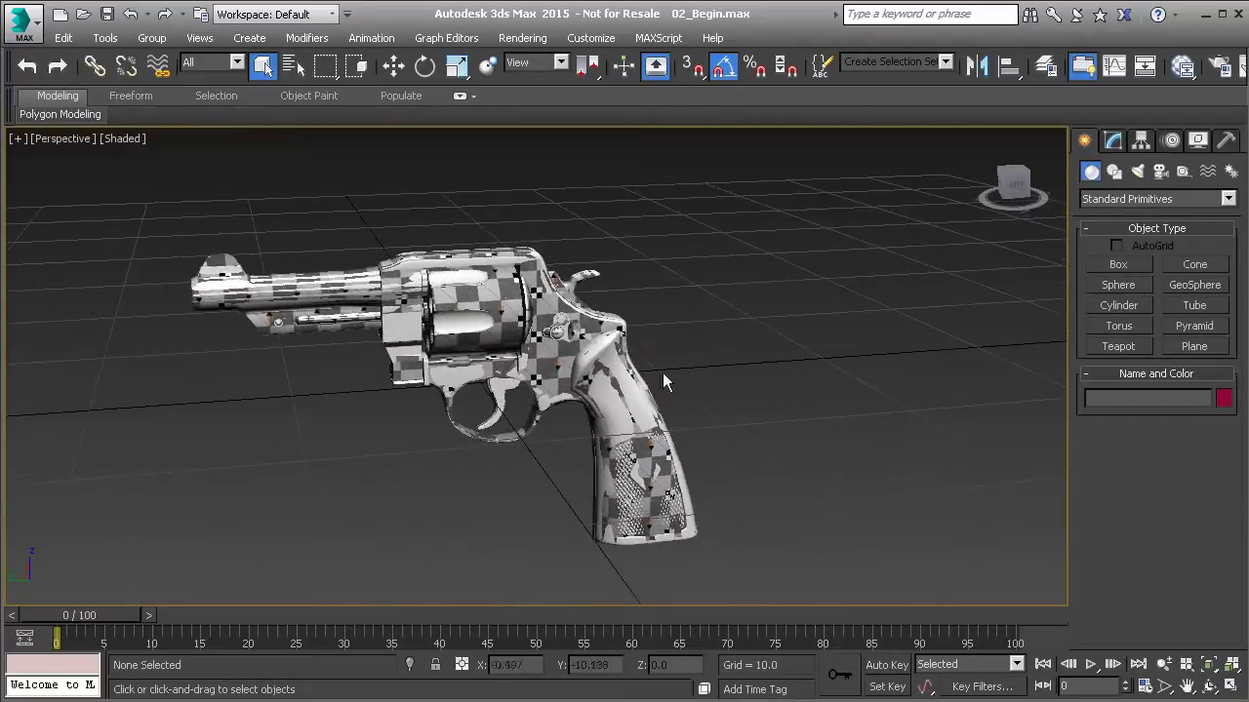
# Step: Examine the checkered low-poly and high-poly meshes overlapping on the revolver, especially around the cylinder, frame and key lock
pyautogui.keyDown('alt'); pyautogui.moveTo(518, 375); pyautogui.dragTo(575, 385, button='middle'); pyautogui.keyUp('alt')
pyautogui.scroll(5, 577, 393)
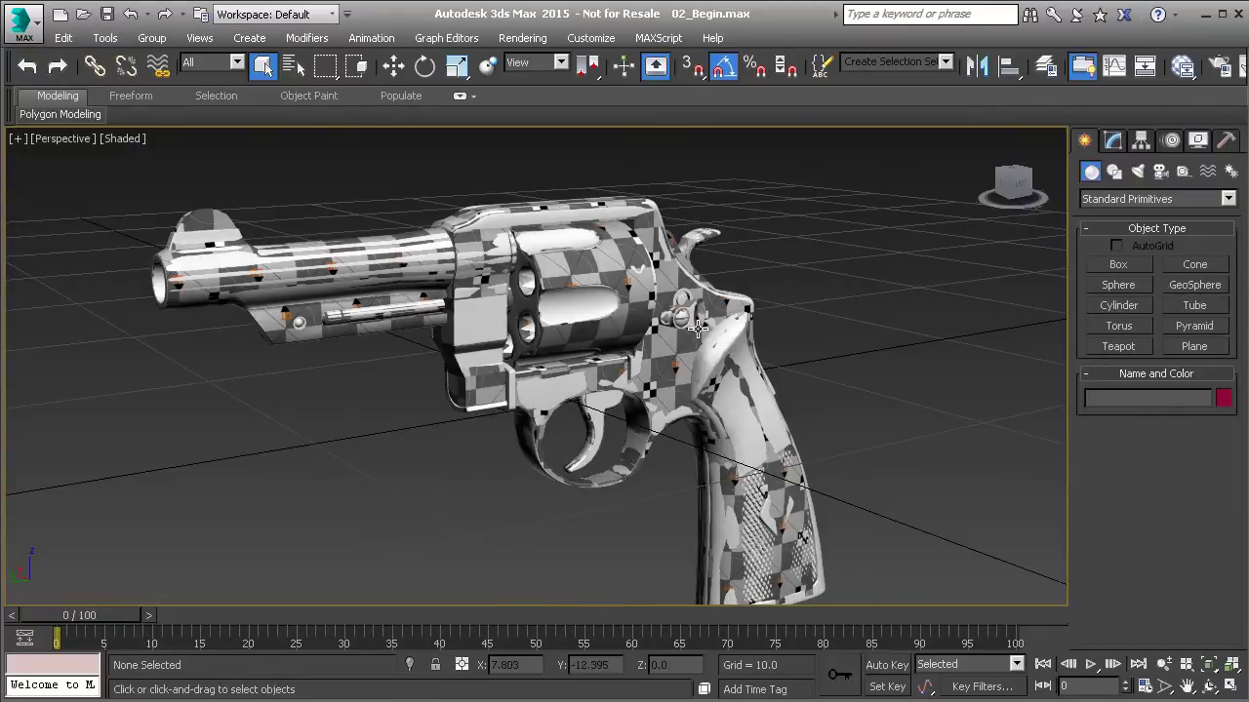
pyautogui.moveTo(640, 318); pyautogui.dragTo(538, 363, button='middle')
pyautogui.scroll(6, 579, 343)
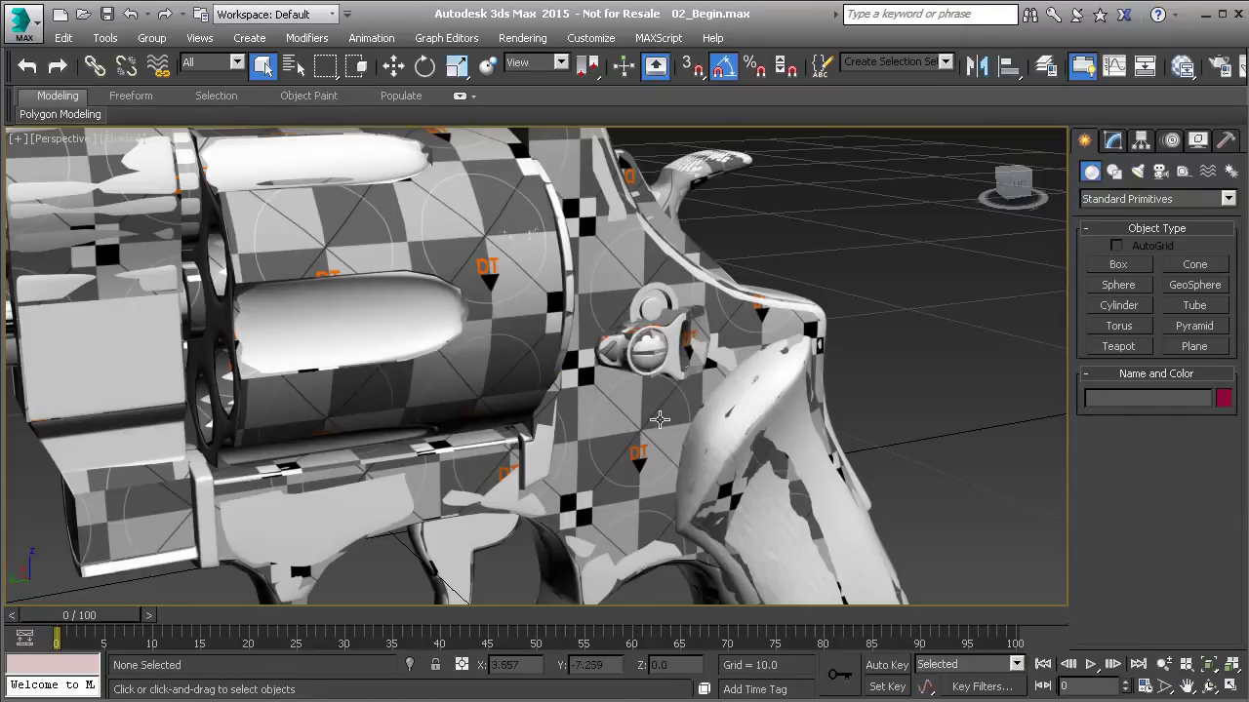
pyautogui.scroll(-6, 654, 414)
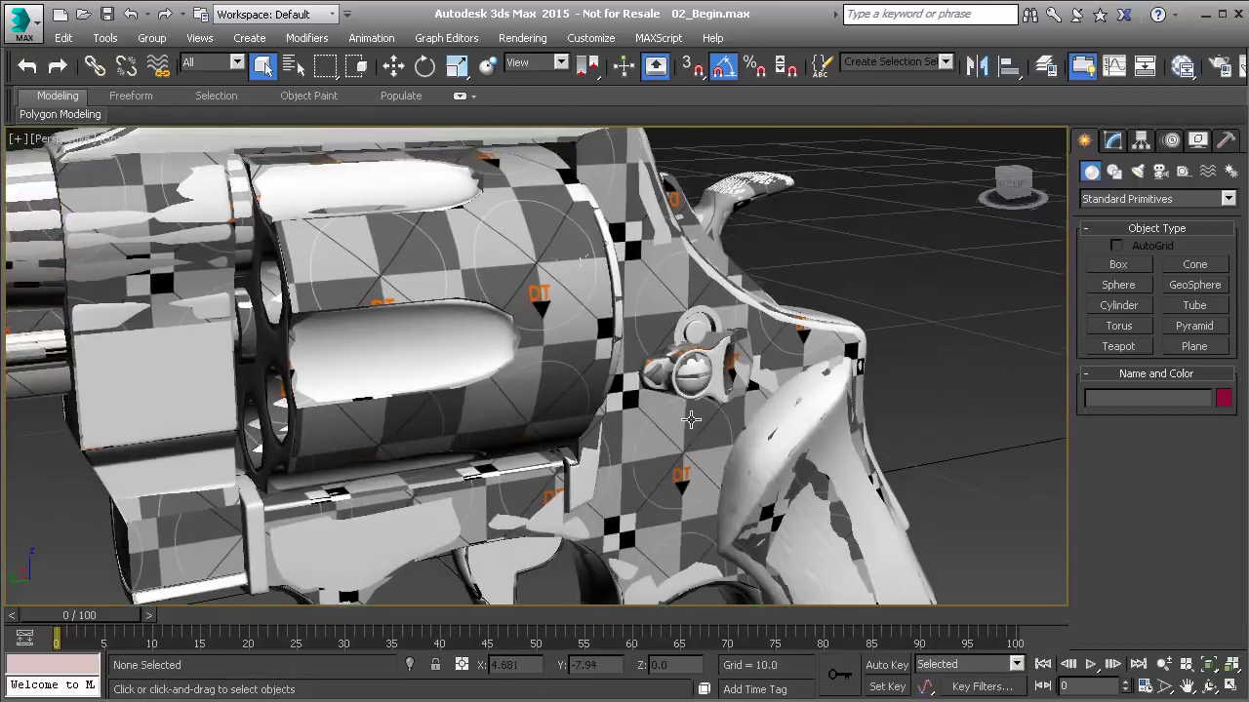
pyautogui.moveTo(649, 416); pyautogui.dragTo(506, 427, button='middle')
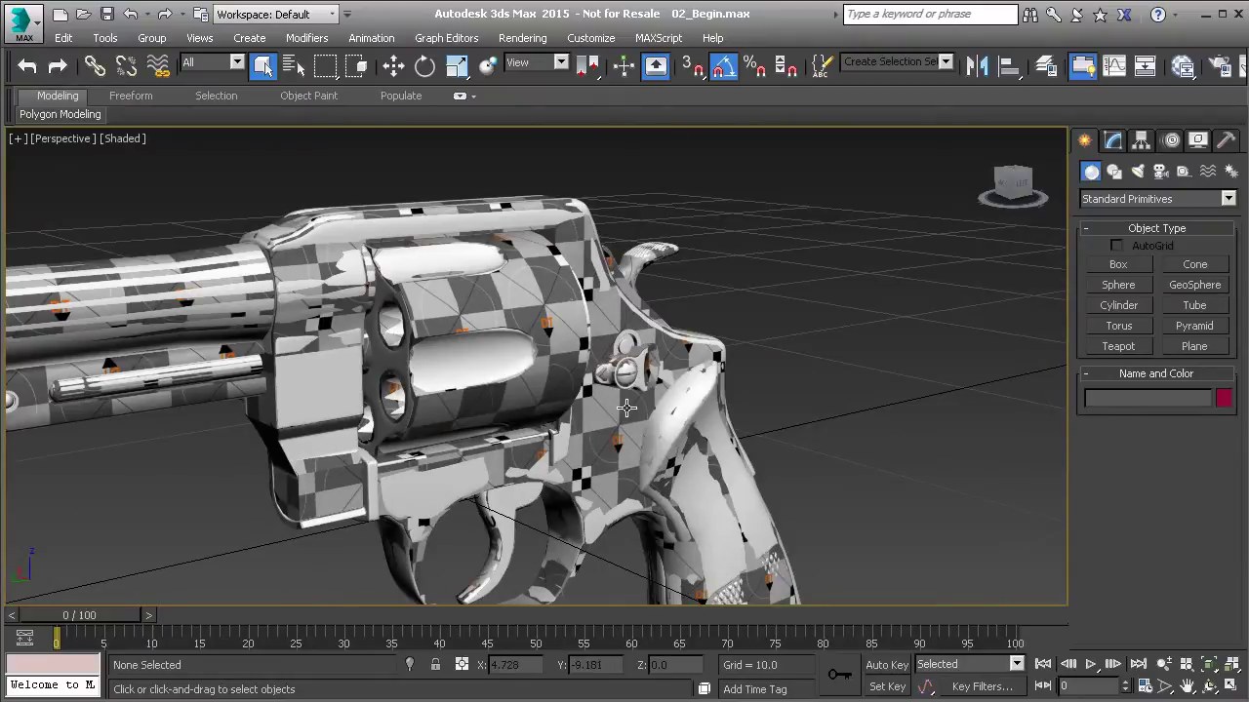
pyautogui.moveTo(622, 398); pyautogui.dragTo(613, 370, button='middle')
pyautogui.scroll(-4, 717, 413)
pyautogui.scroll(-2, 663, 381)
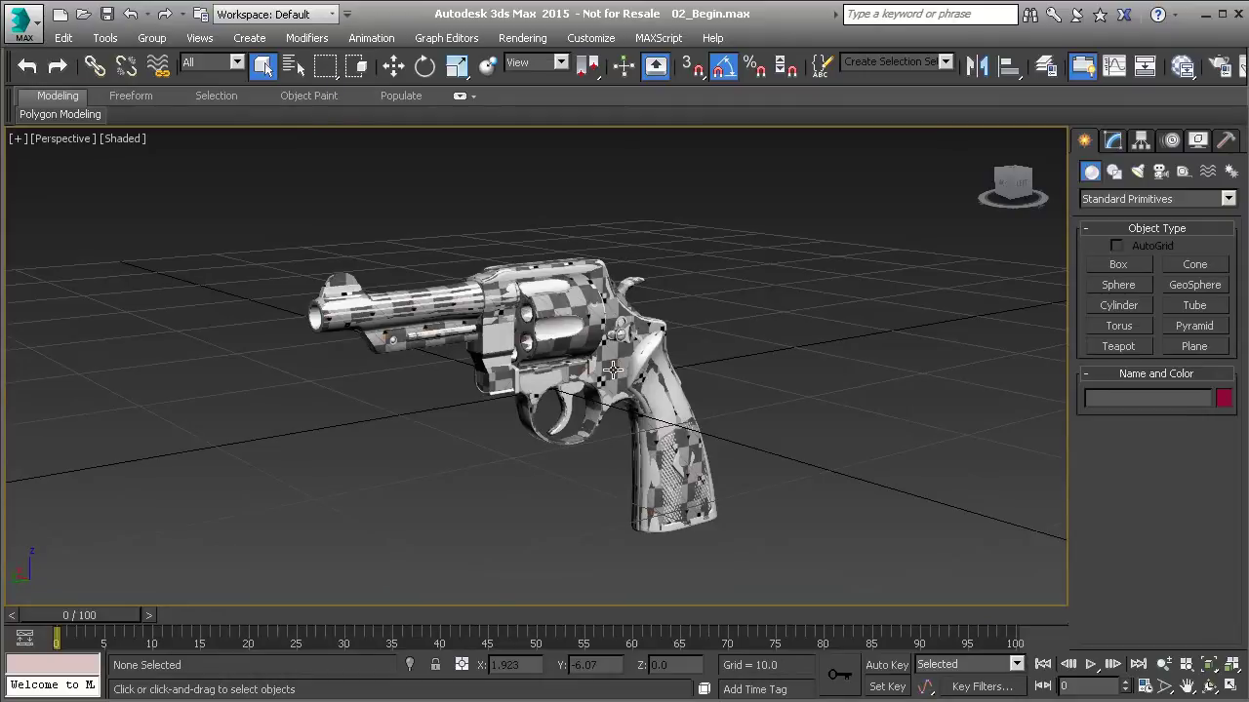
pyautogui.keyDown('alt'); pyautogui.moveTo(612, 369); pyautogui.dragTo(496, 375, button='middle'); pyautogui.keyUp('alt')
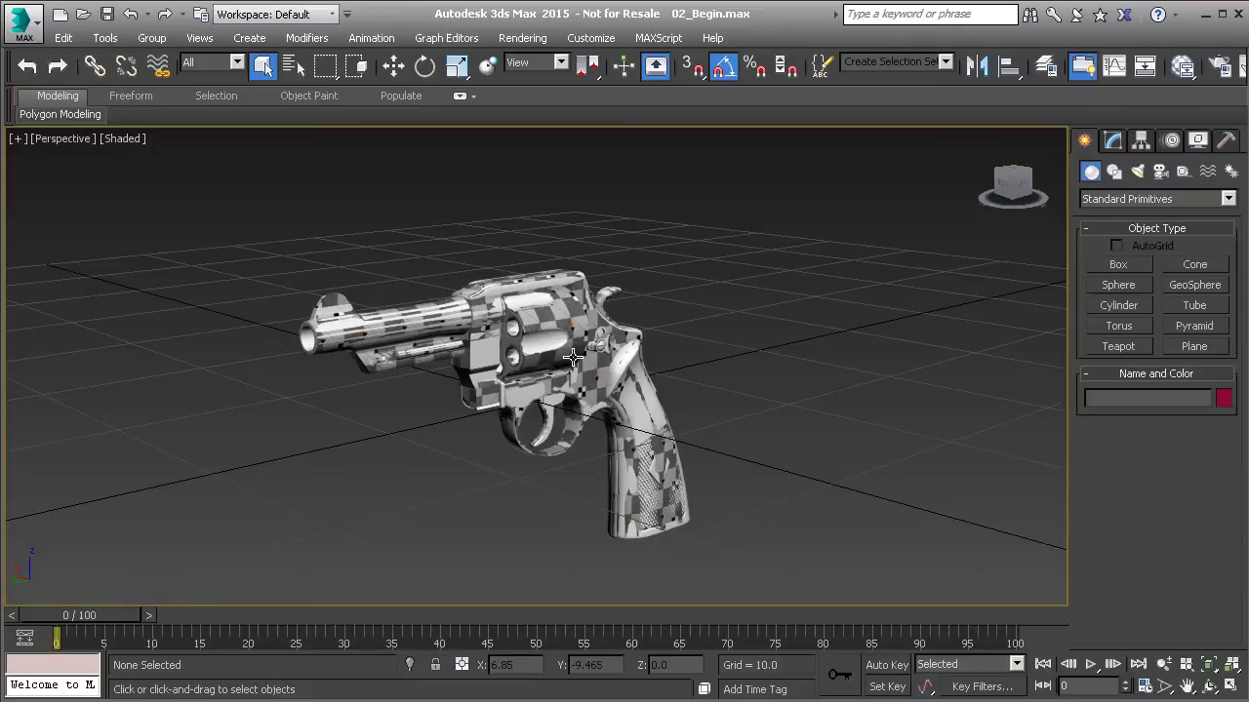
# Step: Preview the exploded revolver parts at frame 1 with Auto Key on, then return to frame 0 and turn Auto Key off
pyautogui.click(893, 667)
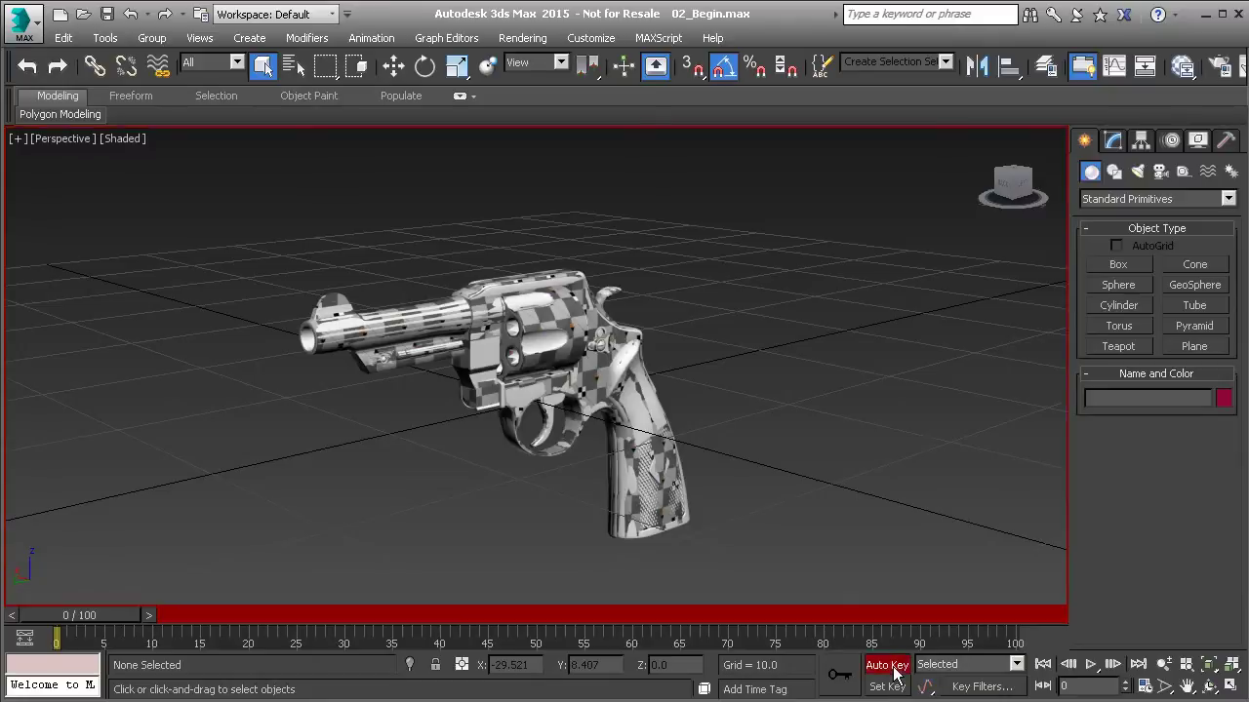
pyautogui.click(150, 616)
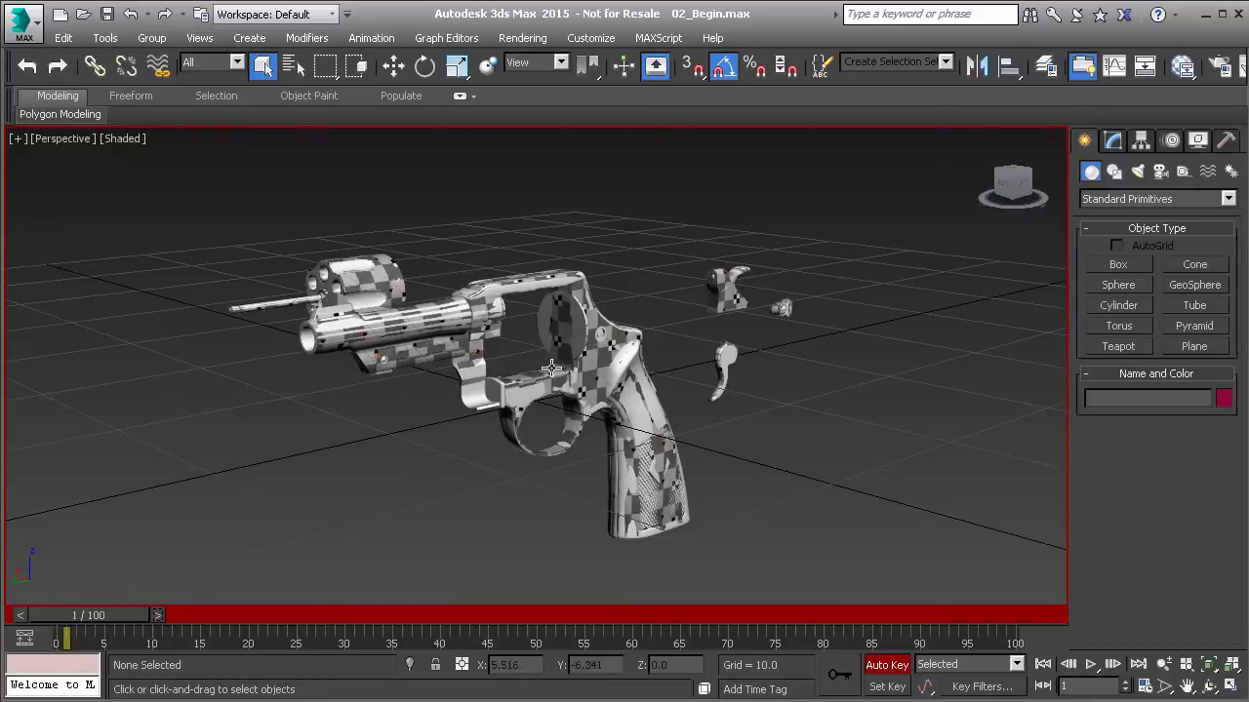
pyautogui.keyDown('alt'); pyautogui.moveTo(529, 320); pyautogui.dragTo(424, 410, button='middle'); pyautogui.keyUp('alt')
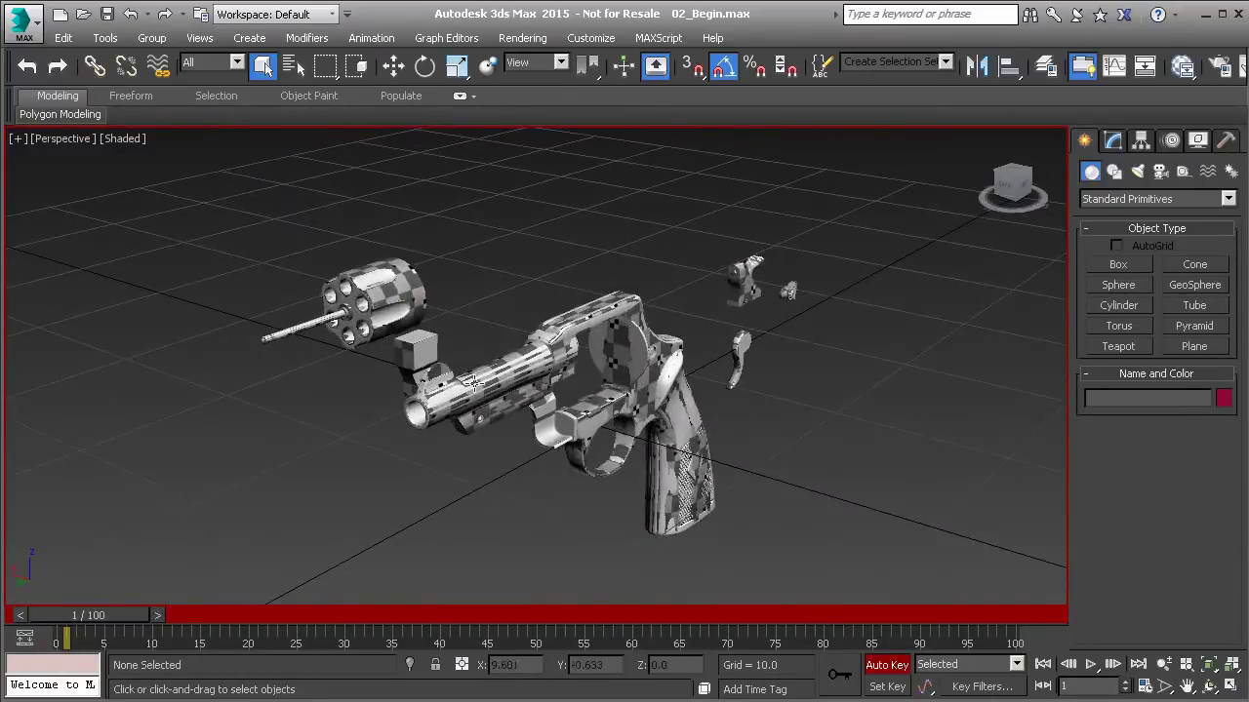
pyautogui.click(19, 616)
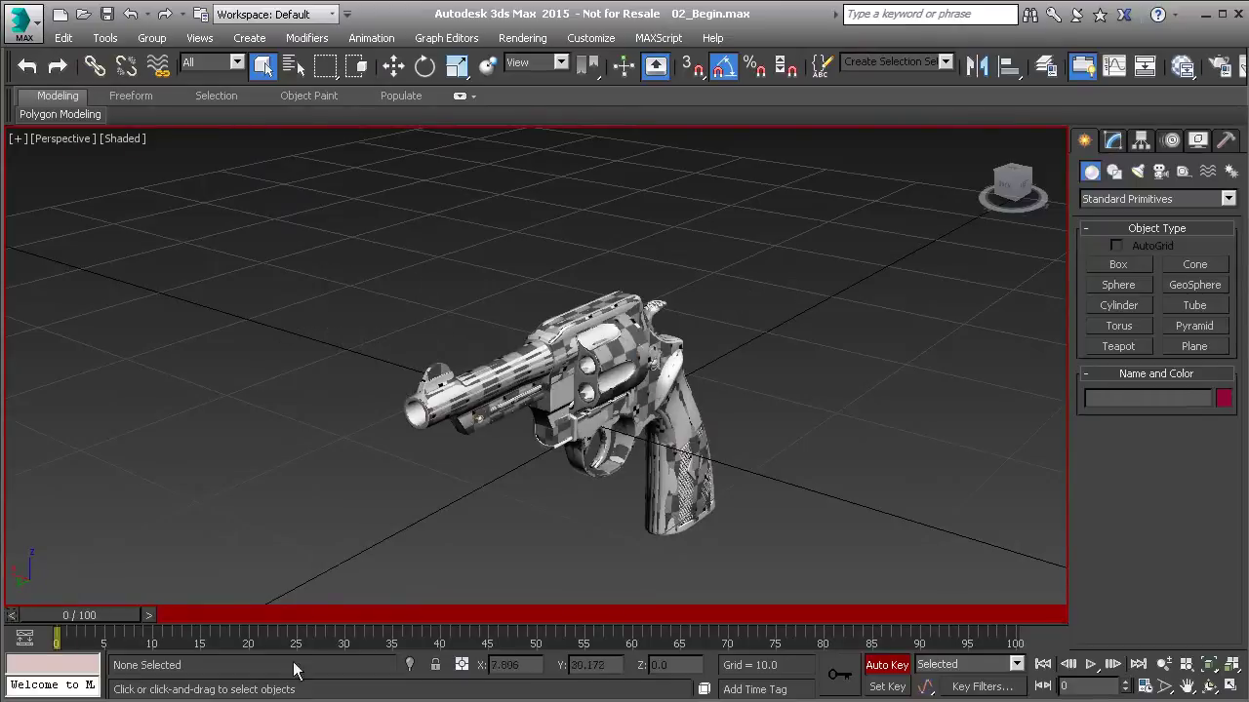
pyautogui.click(888, 664)
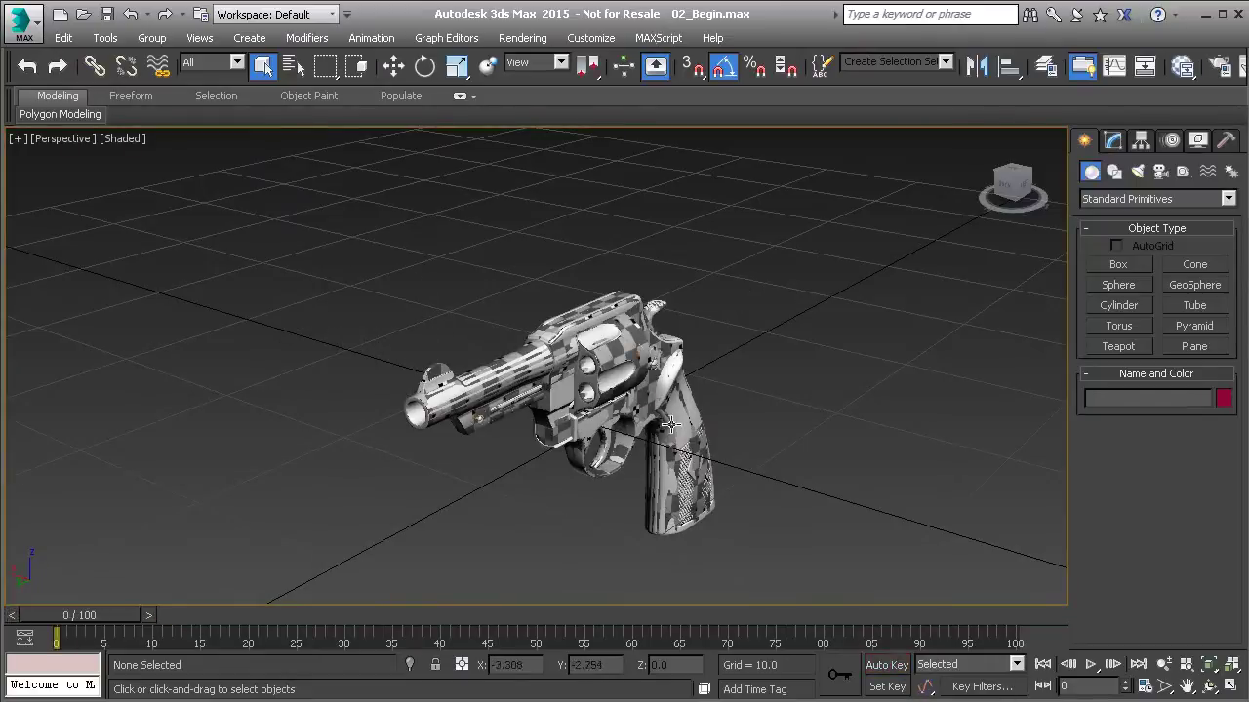
# Step: Select the LowPoly selection set to check which meshes it contains, then clear the selection
pyautogui.keyDown('alt'); pyautogui.moveTo(669, 427); pyautogui.dragTo(610, 365, button='middle'); pyautogui.keyUp('alt')
pyautogui.click(863, 61)
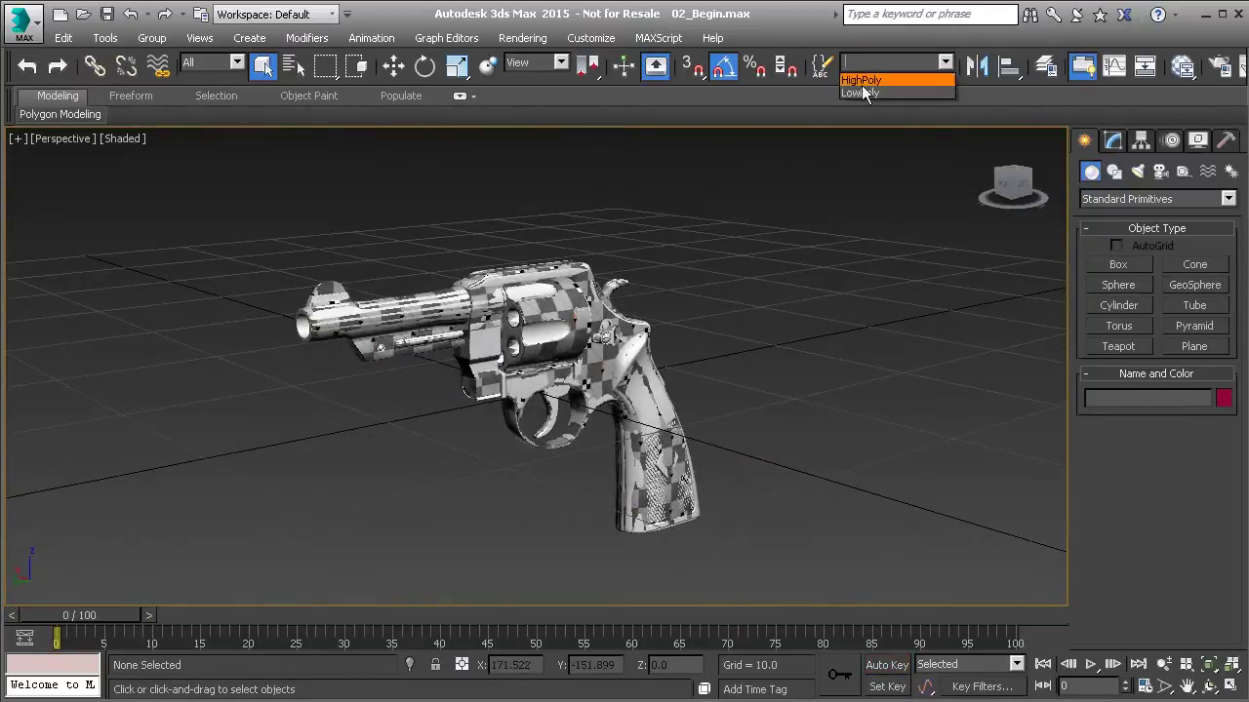
pyautogui.click(856, 92)
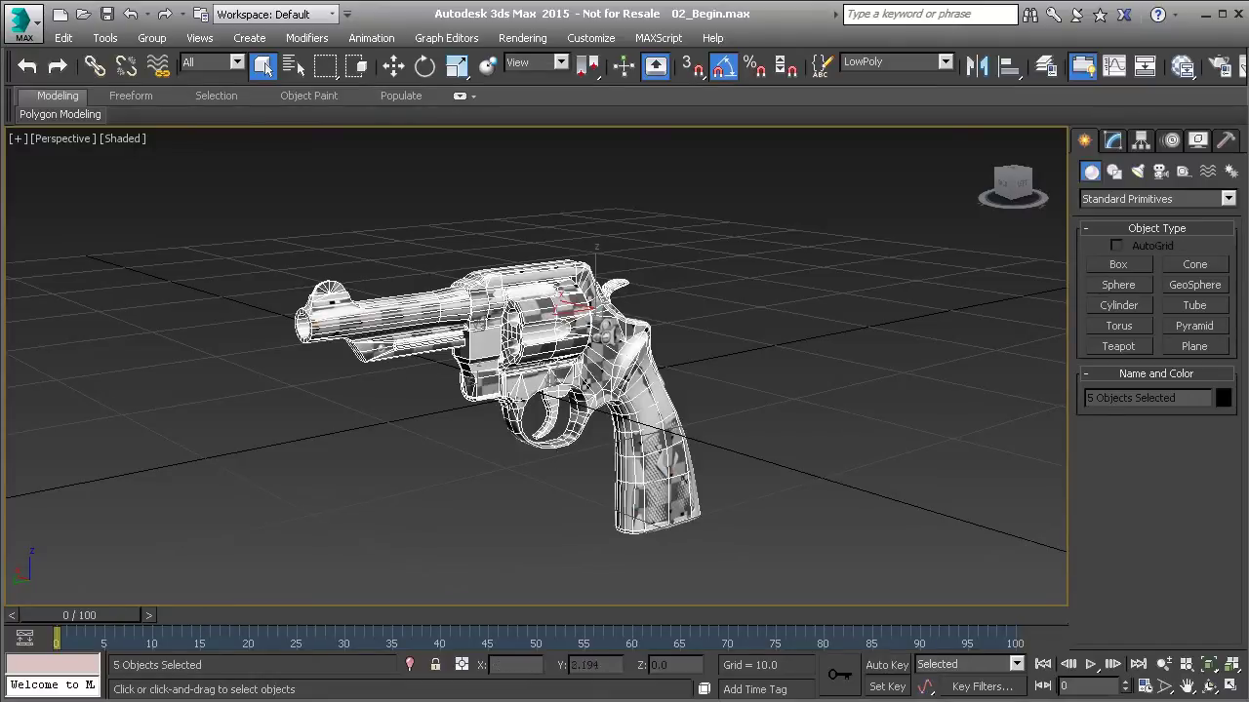
pyautogui.click(480, 479)
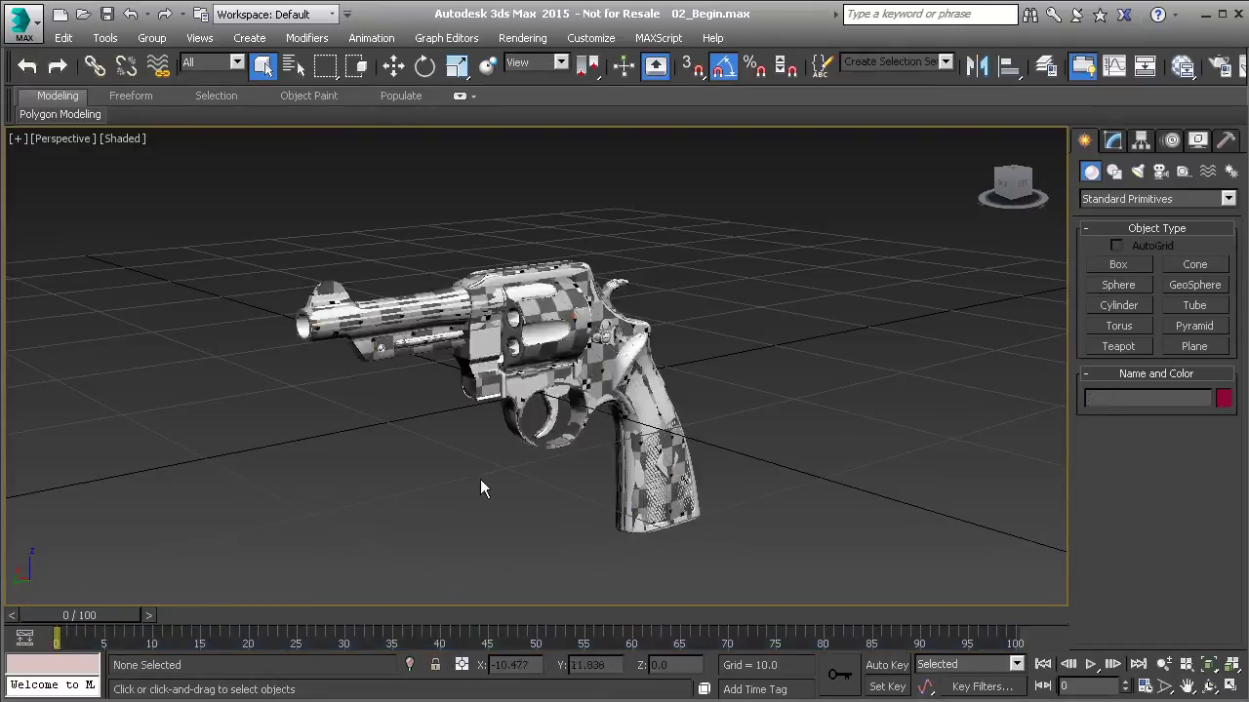
# Step: Go to frame 1 and select the low-poly key lock among the exploded parts behind the grip
pyautogui.click(149, 618)
pyautogui.keyDown('alt'); pyautogui.moveTo(481, 359); pyautogui.dragTo(503, 361, button='middle'); pyautogui.keyUp('alt')
pyautogui.keyDown('alt'); pyautogui.moveTo(406, 365); pyautogui.dragTo(405, 393, button='middle'); pyautogui.keyUp('alt')
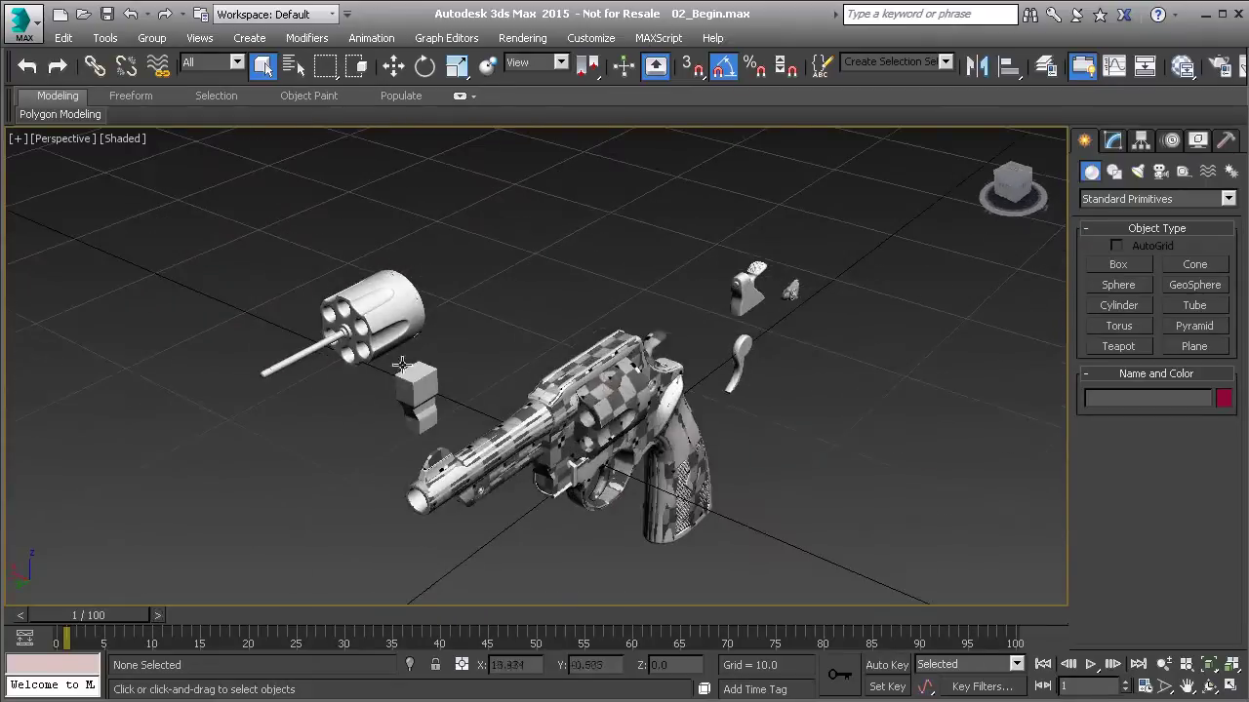
pyautogui.keyDown('alt'); pyautogui.moveTo(790, 356); pyautogui.dragTo(600, 359, button='middle'); pyautogui.keyUp('alt')
pyautogui.scroll(3, 601, 359)
pyautogui.moveTo(784, 351); pyautogui.dragTo(654, 357, button='middle')
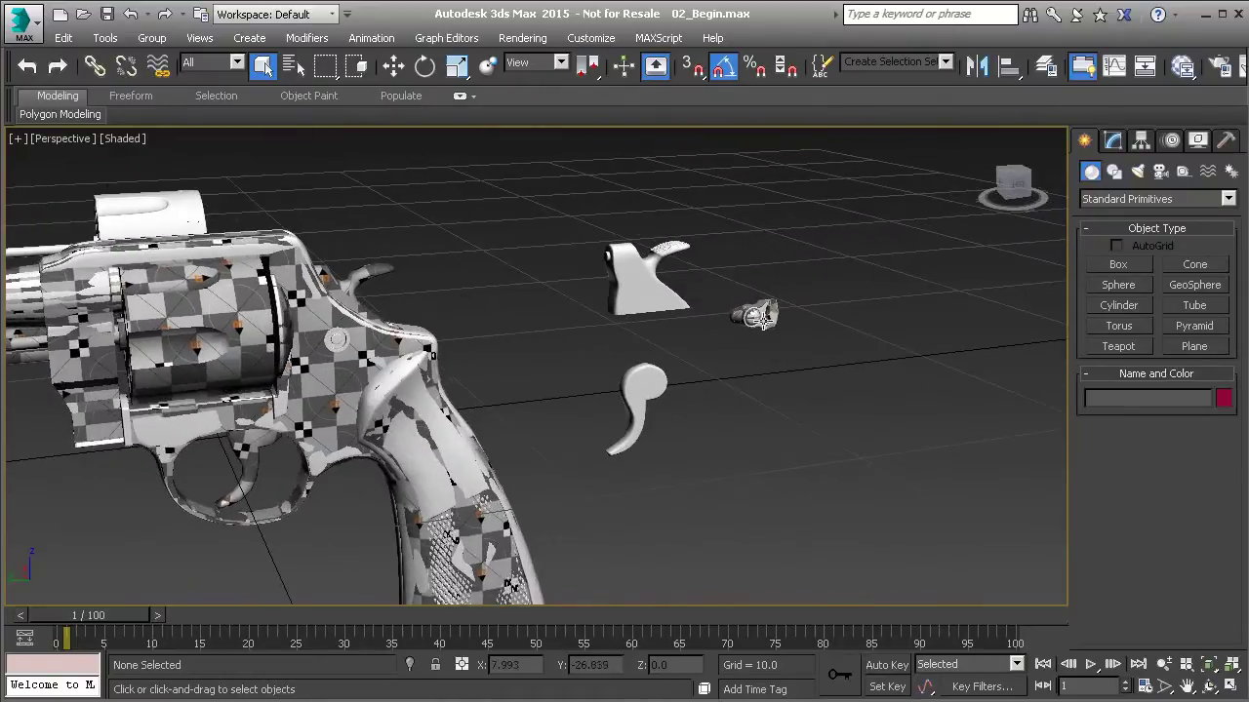
pyautogui.scroll(2, 761, 317)
pyautogui.click(761, 317)
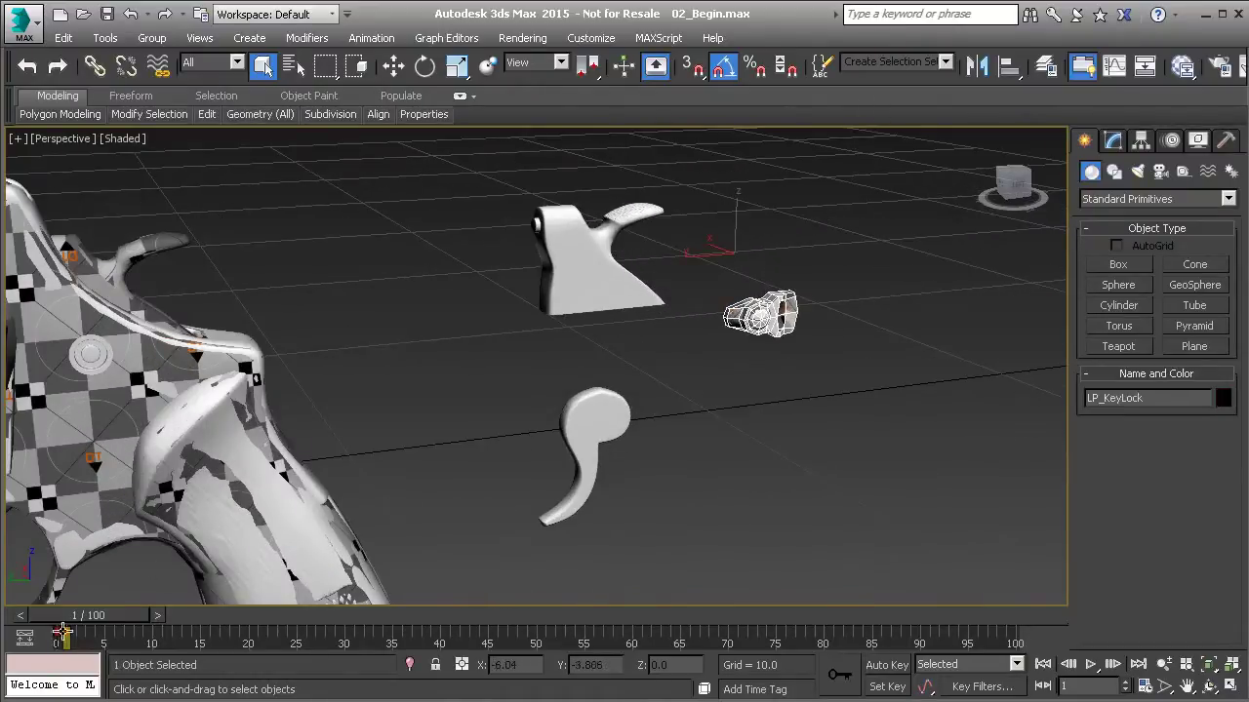
# Step: Delete the animation keys of the low-poly key lock and check its position at frames 0 and 1
pyautogui.click(22, 616)
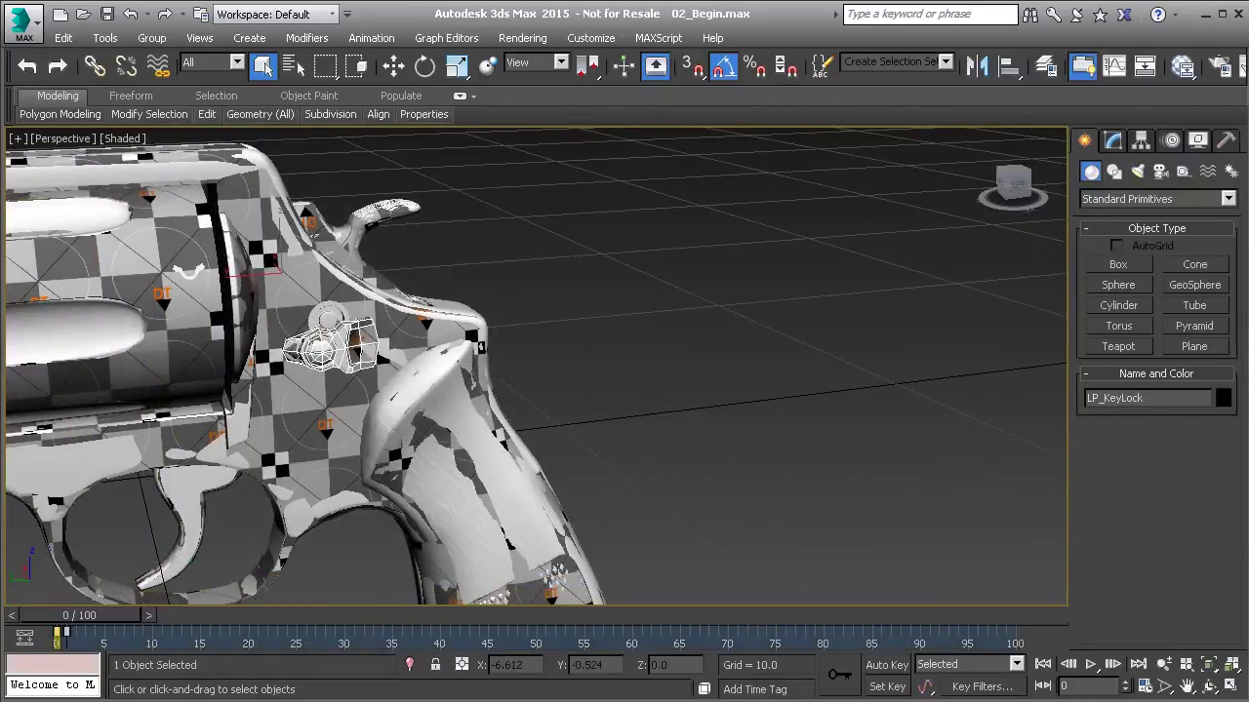
pyautogui.scroll(-6, 322, 371)
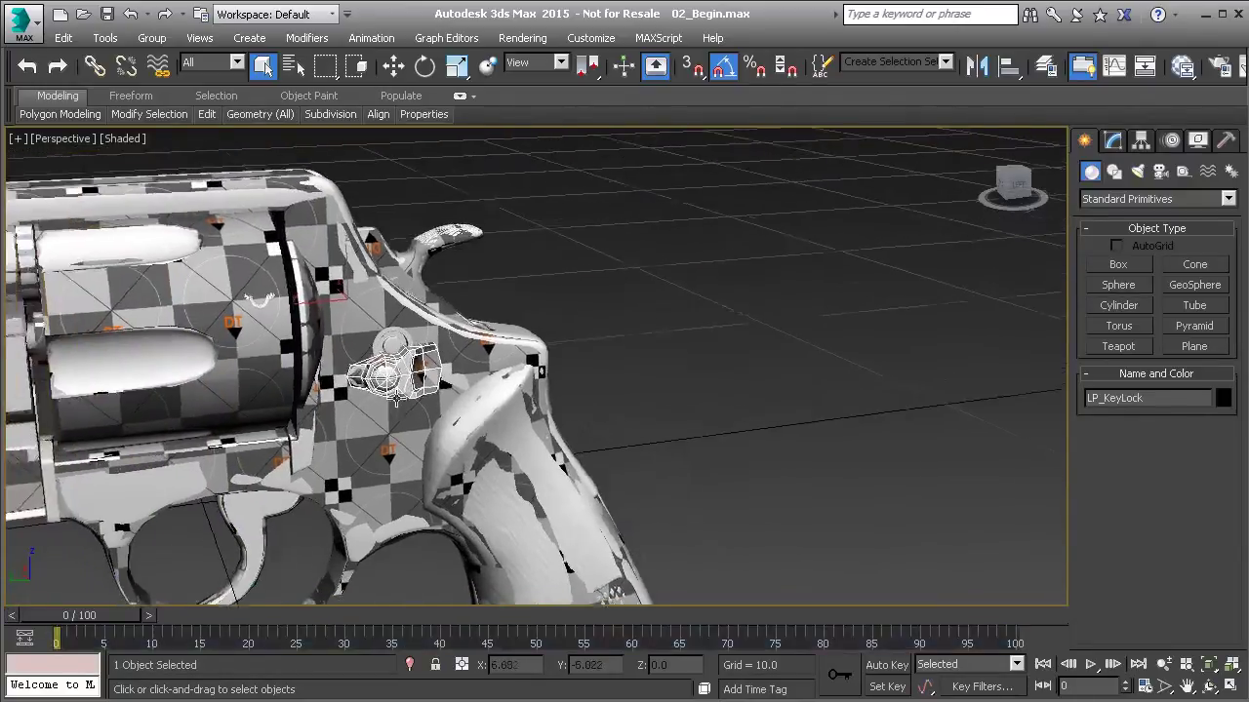
pyautogui.click(151, 614)
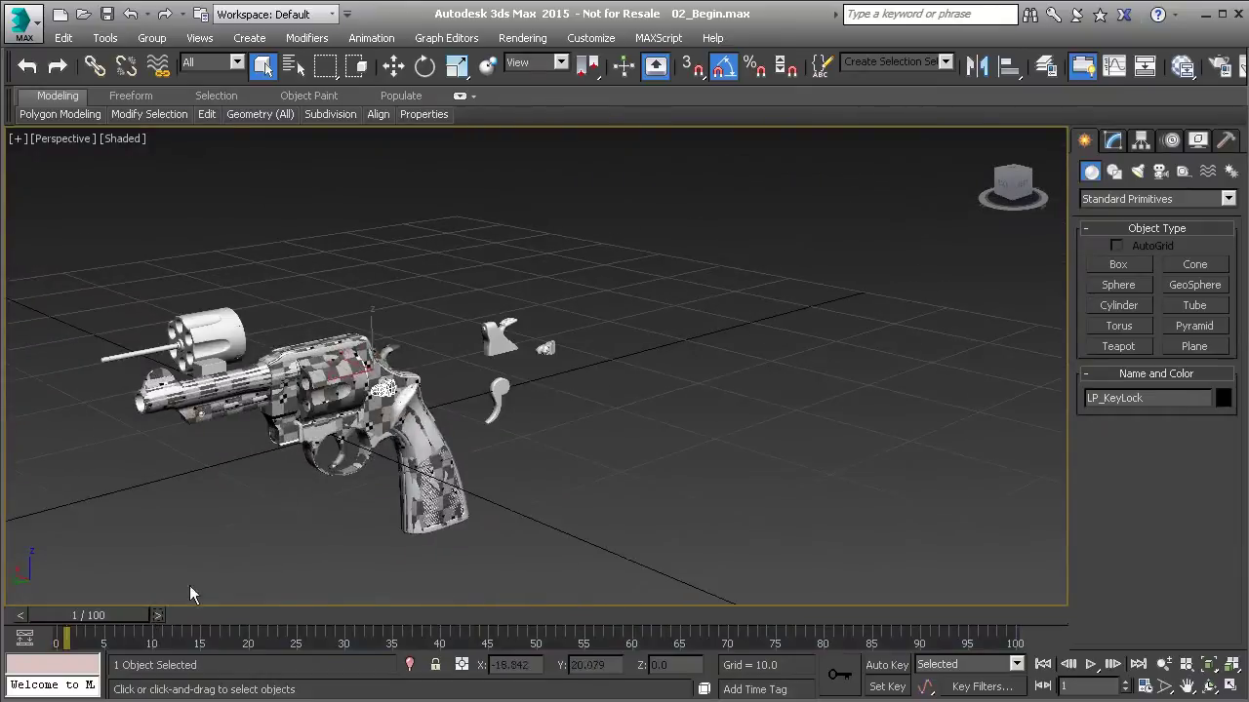
pyautogui.scroll(2, 449, 454)
pyautogui.scroll(3, 315, 496)
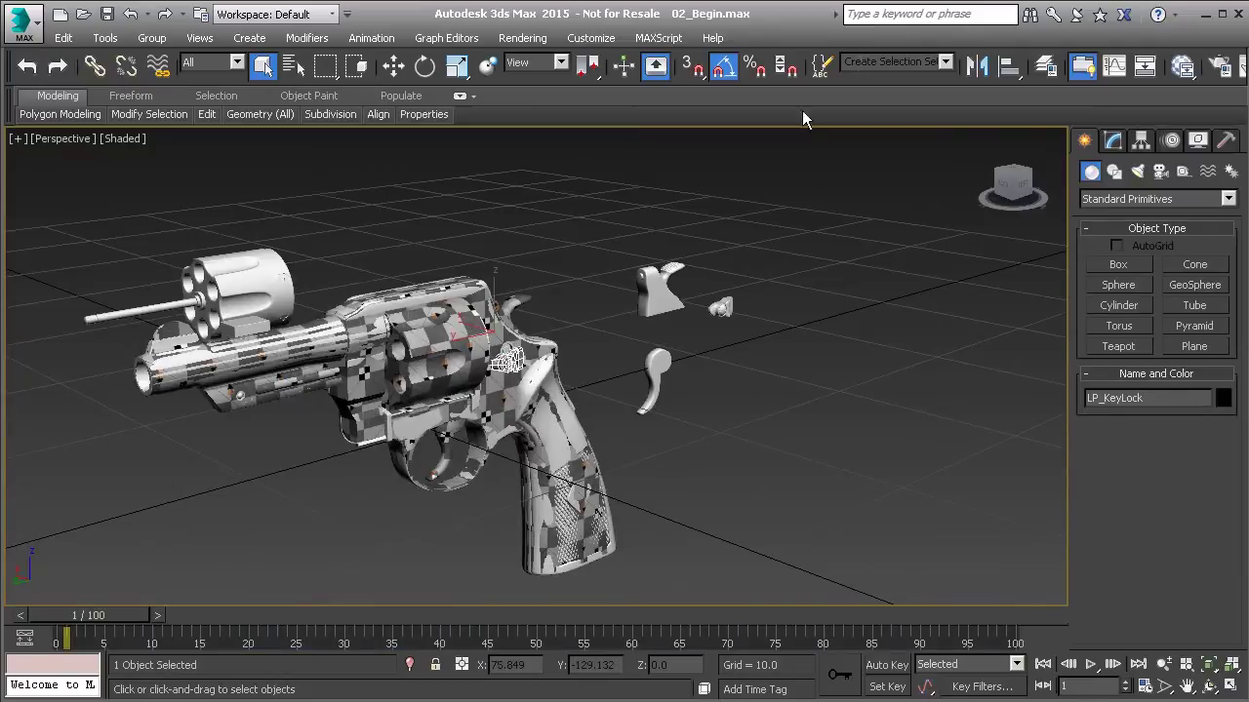
# Step: Add the selected low-poly key lock to the LowPoly named selection set, then clear the selection
pyautogui.click(821, 68)
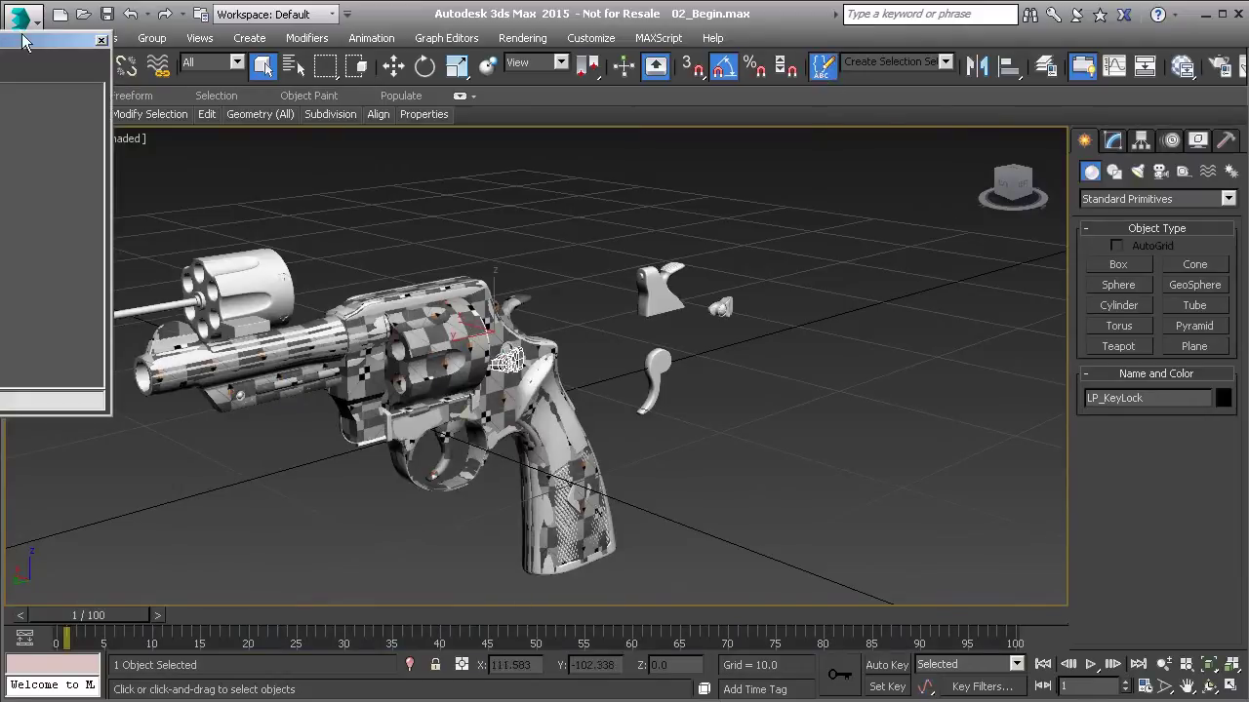
pyautogui.moveTo(24, 41); pyautogui.dragTo(363, 74)
pyautogui.click(198, 140)
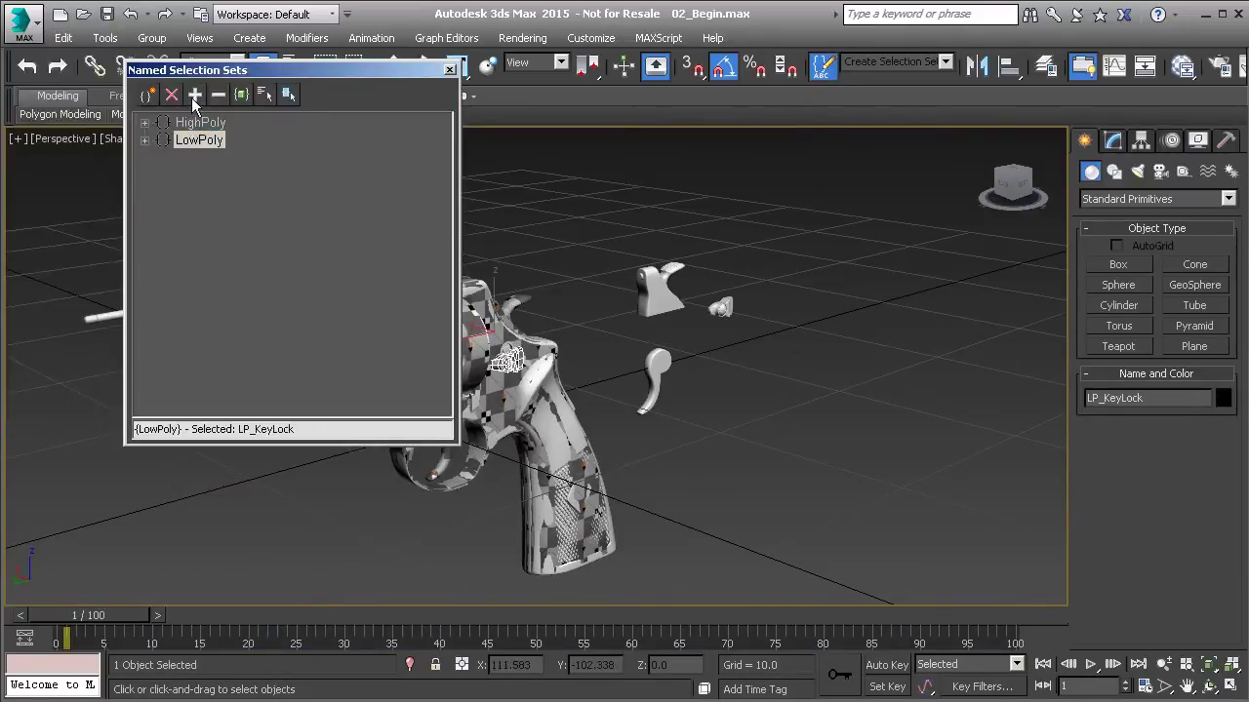
pyautogui.click(450, 70)
pyautogui.hotkey('ctrl', 'd')
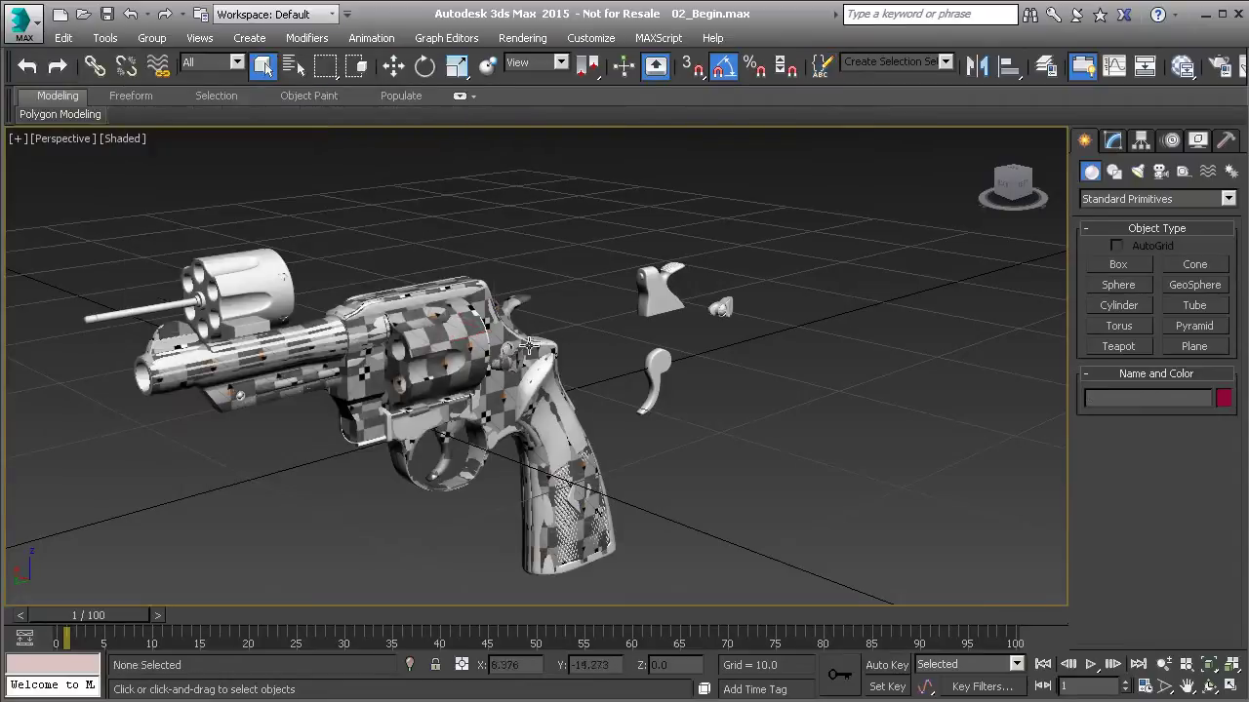
# Step: Verify the updated LowPoly selection set by selecting its members, then deselect them
pyautogui.click(945, 62)
pyautogui.click(883, 93)
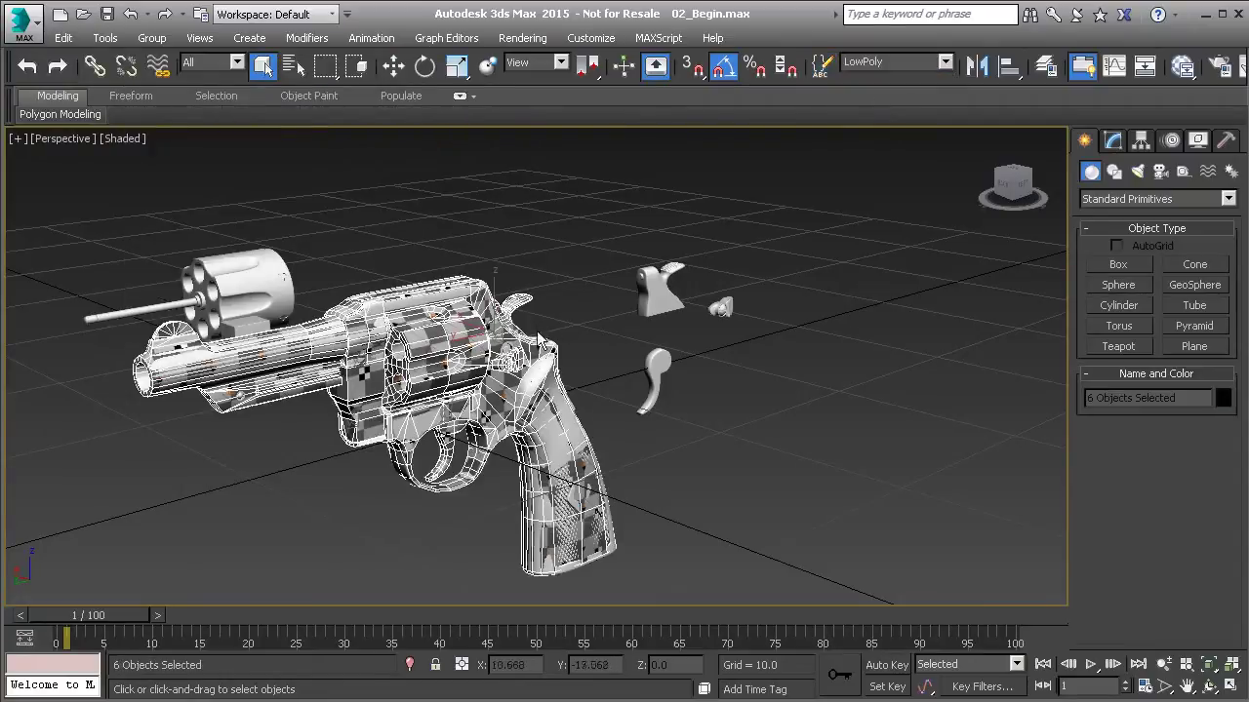
pyautogui.click(560, 301)
# Step: Select the low-poly cylinder in the revolver and turn on Auto Key at frame 1
pyautogui.moveTo(420, 293); pyautogui.dragTo(482, 301, button='middle')
pyautogui.scroll(3, 477, 287)
pyautogui.keyDown('alt'); pyautogui.moveTo(435, 338); pyautogui.dragTo(508, 365, button='middle'); pyautogui.keyUp('alt')
pyautogui.moveTo(426, 368); pyautogui.dragTo(439, 366, button='middle')
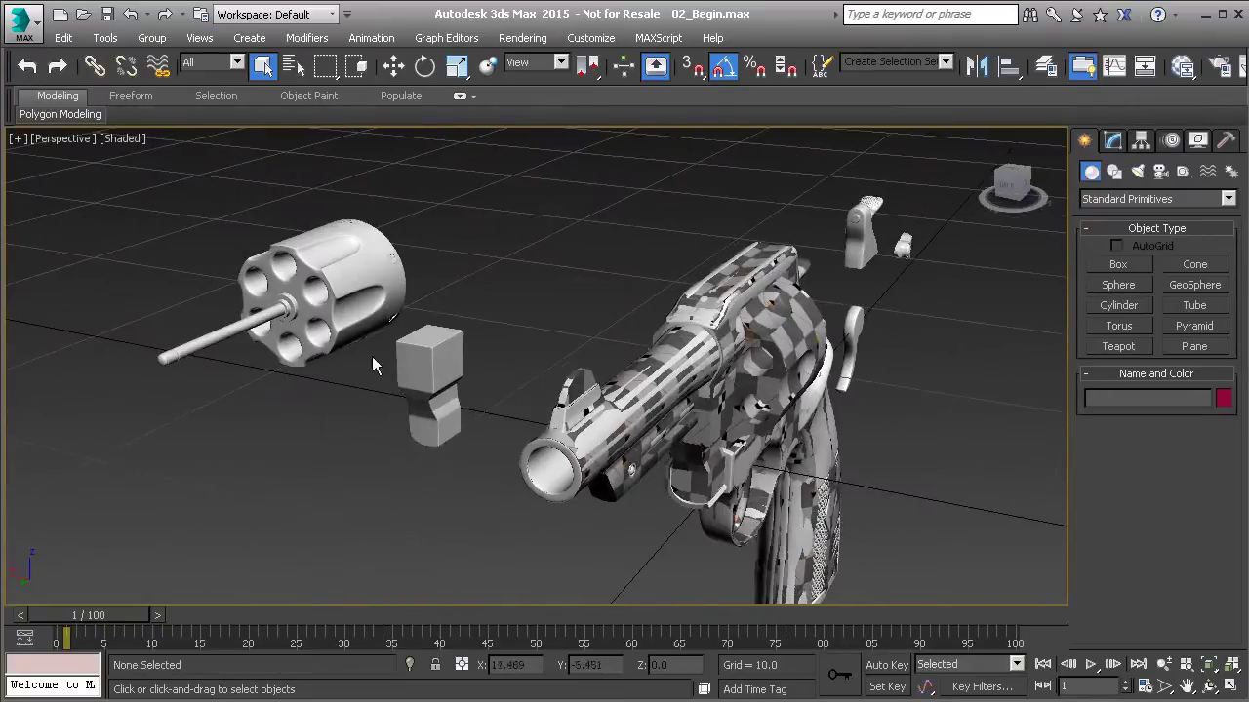
pyautogui.keyDown('alt'); pyautogui.moveTo(629, 362); pyautogui.dragTo(698, 396, button='middle'); pyautogui.keyUp('alt')
pyautogui.click(673, 324)
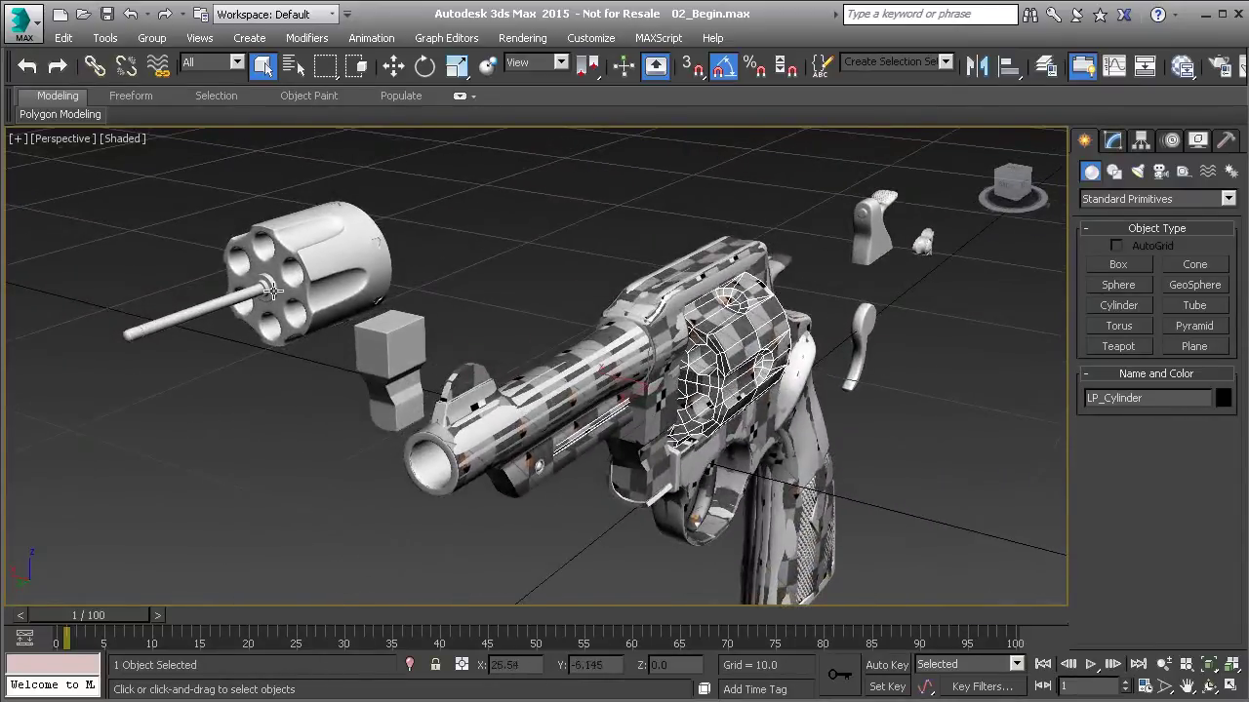
pyautogui.click(887, 665)
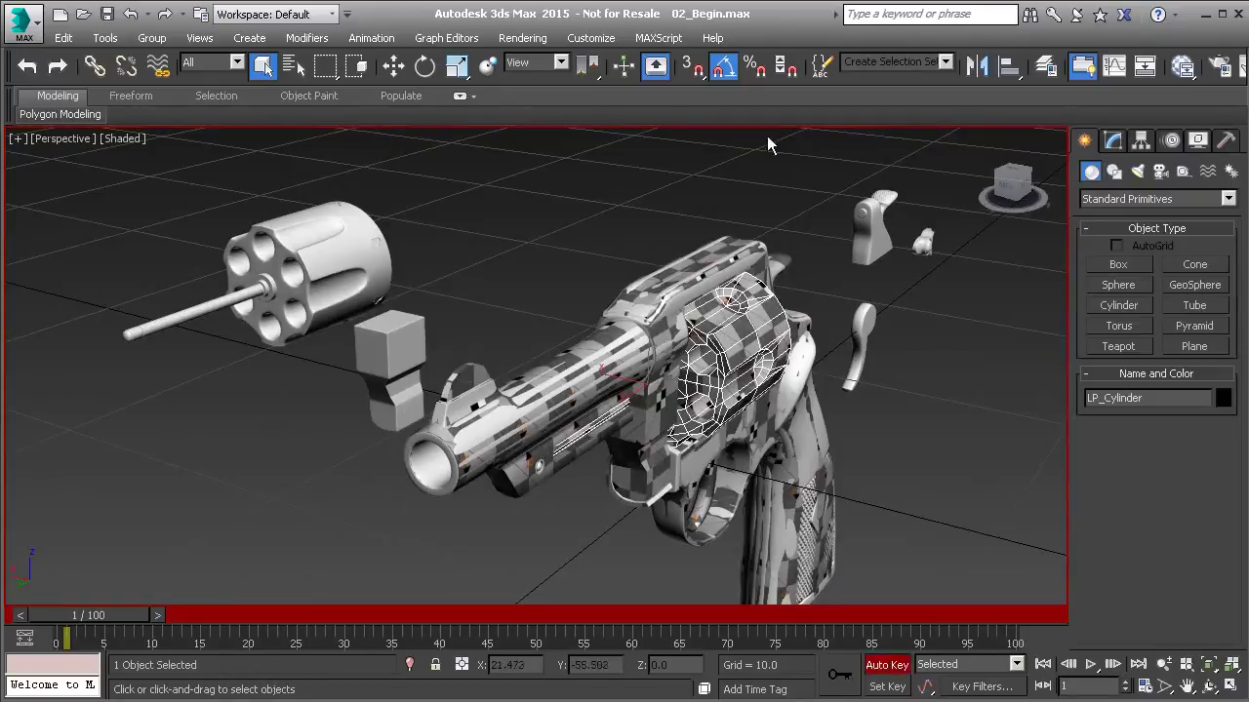
# Step: Align the low-poly cylinder to HP_Cylinder in X position only, using Center for both the current and target objects
pyautogui.click(1005, 68)
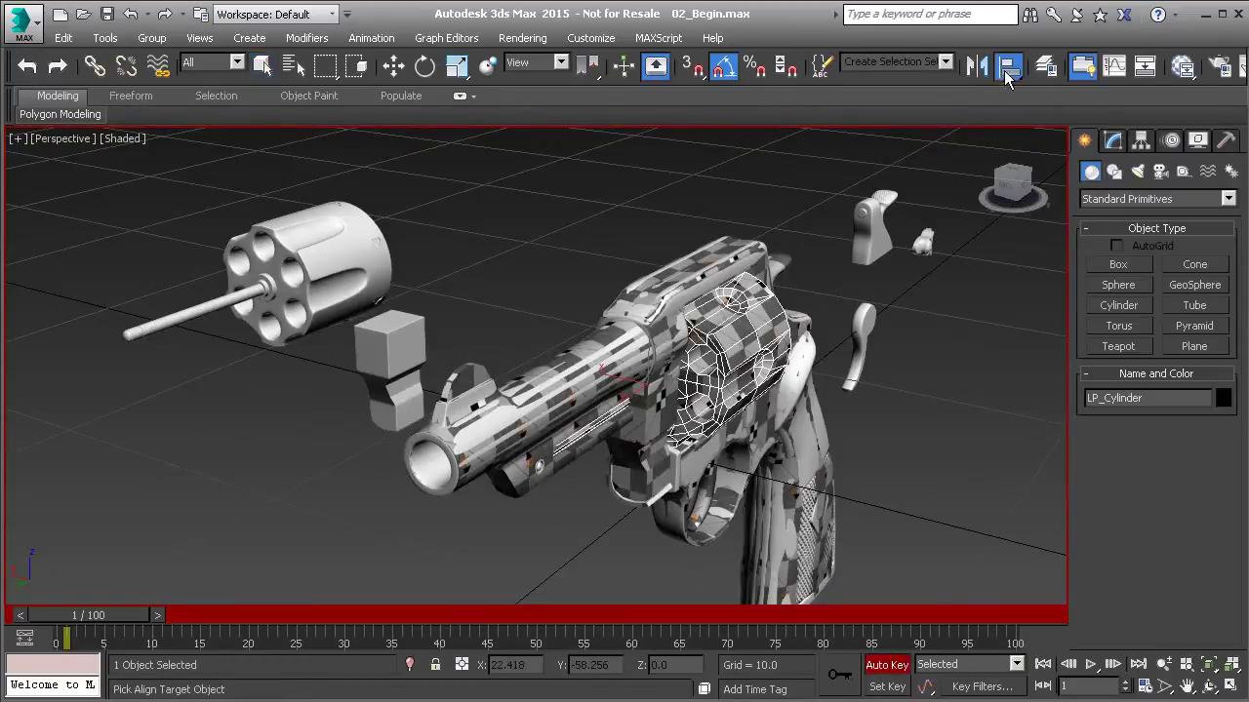
pyautogui.click(312, 278)
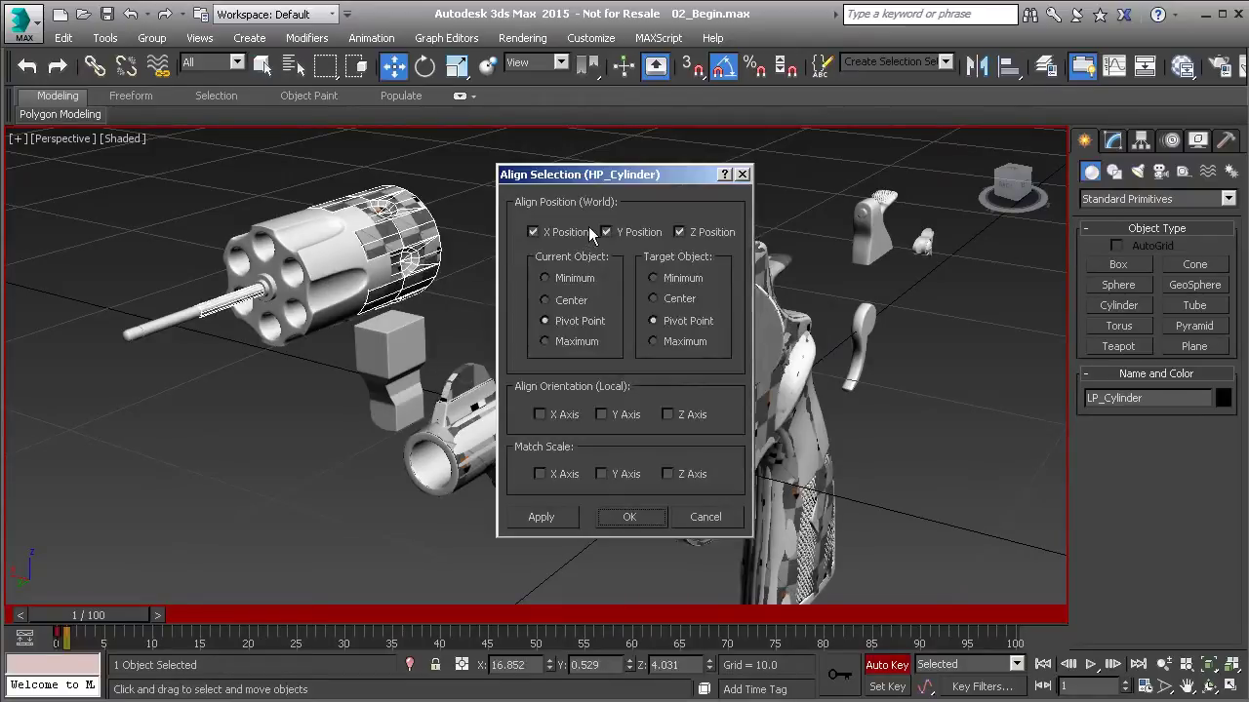
pyautogui.moveTo(613, 181); pyautogui.dragTo(899, 164)
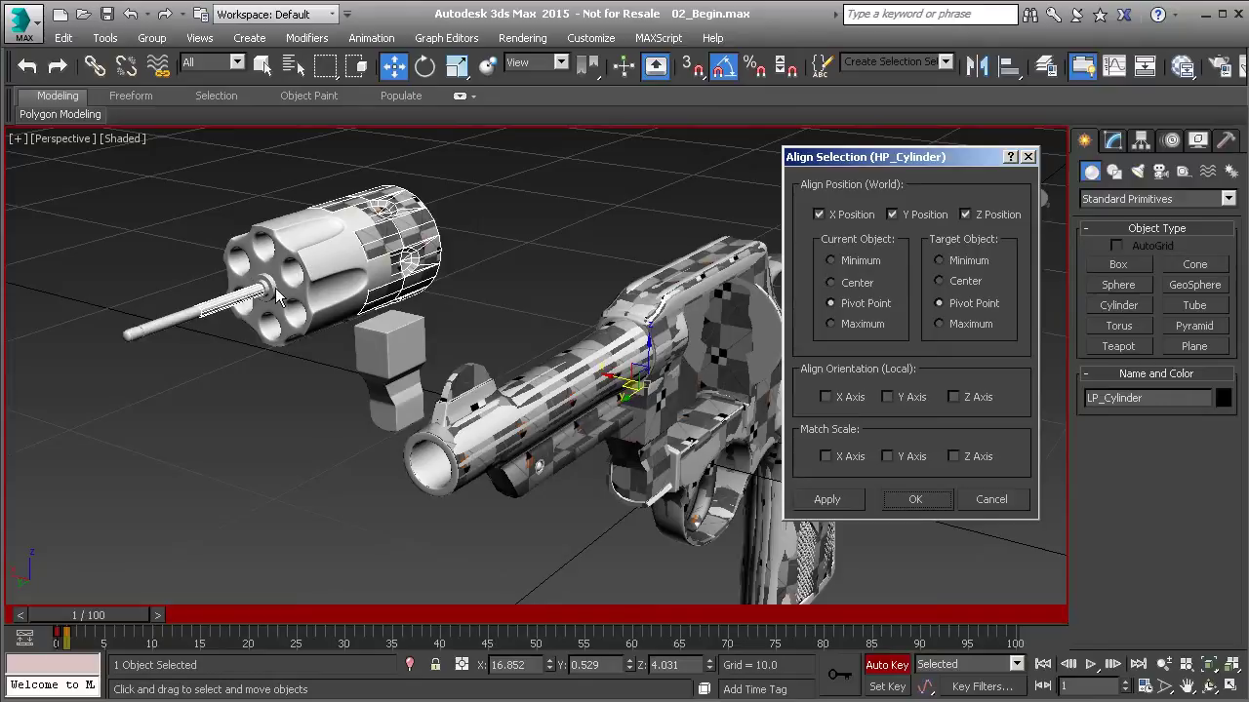
pyautogui.click(892, 214)
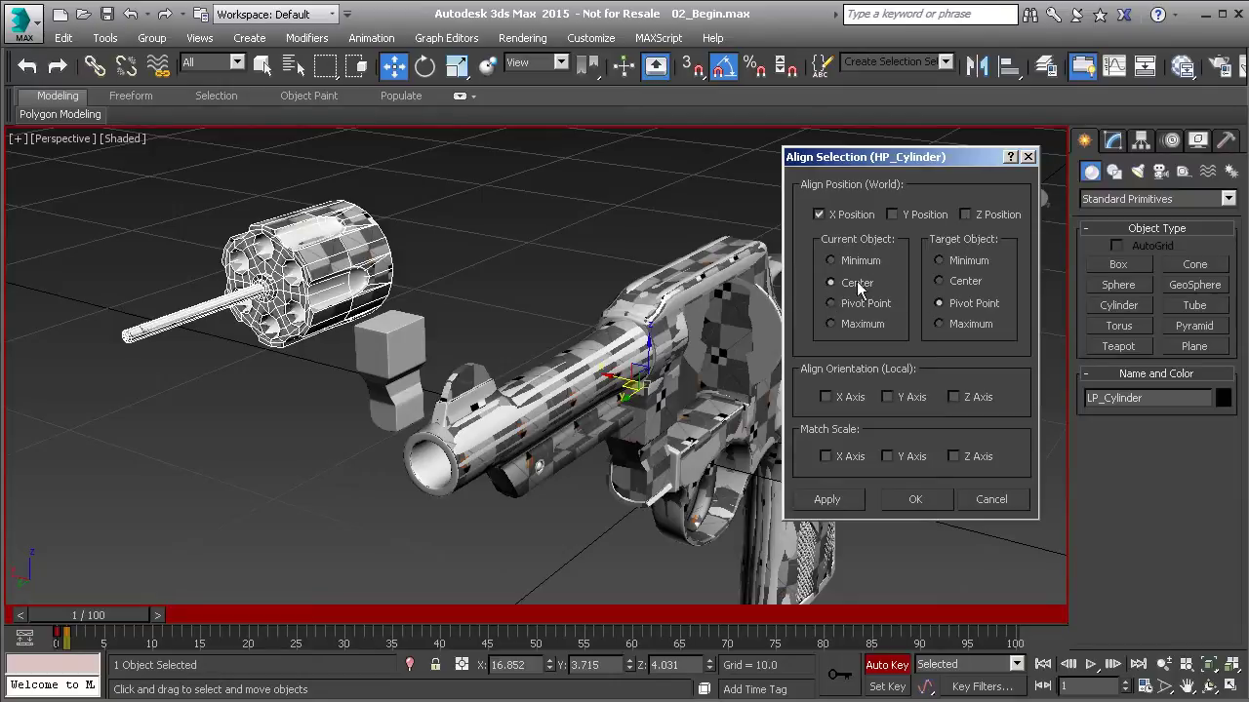
pyautogui.click(942, 282)
pyautogui.click(911, 501)
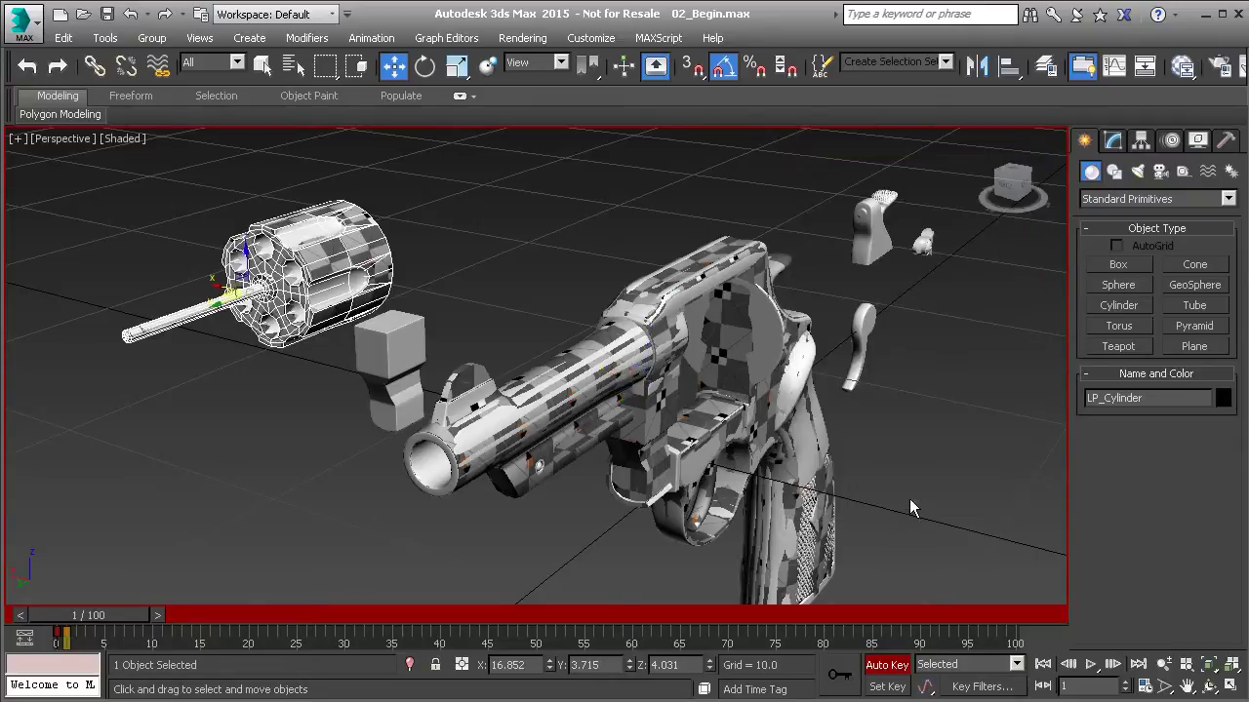
# Step: Align the low-poly crane to the exploded high-poly crane at frame 1
pyautogui.keyDown('alt'); pyautogui.moveTo(700, 391); pyautogui.dragTo(692, 380, button='middle'); pyautogui.keyUp('alt')
pyautogui.click(637, 409)
pyautogui.keyDown('alt'); pyautogui.moveTo(575, 408); pyautogui.dragTo(629, 423, button='middle'); pyautogui.keyUp('alt')
pyautogui.click(1002, 74)
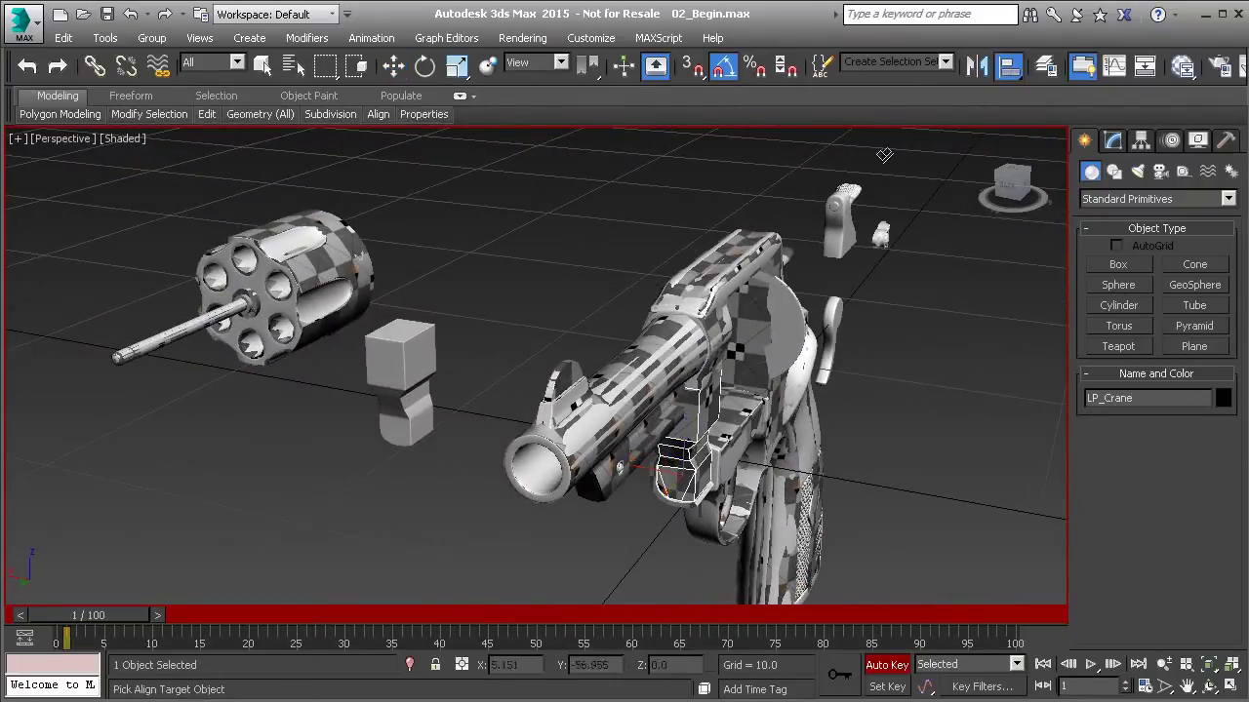
pyautogui.click(406, 395)
pyautogui.click(914, 500)
# Step: Align the low-poly trigger to HP_Trigger in Y position only, using Center for both the current and target objects
pyautogui.moveTo(643, 468); pyautogui.dragTo(535, 455, button='middle')
pyautogui.click(558, 462)
pyautogui.moveTo(713, 421); pyautogui.dragTo(576, 471, button='middle')
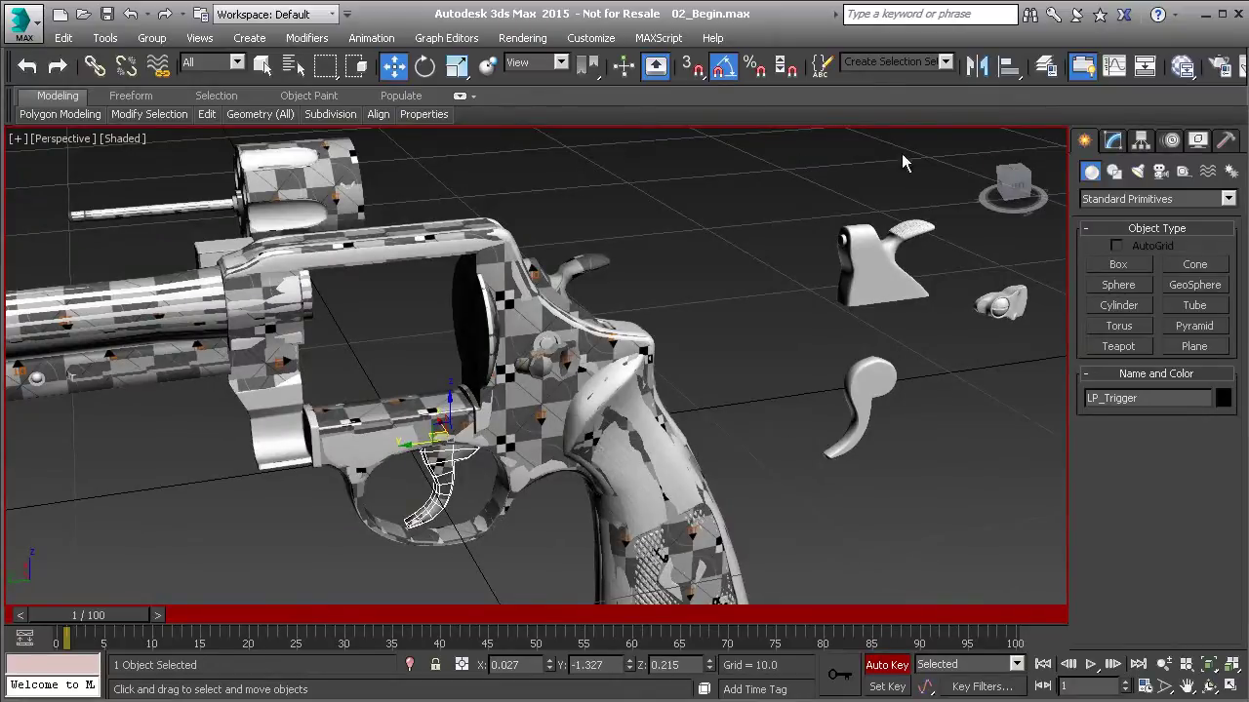
pyautogui.click(1010, 66)
pyautogui.click(864, 405)
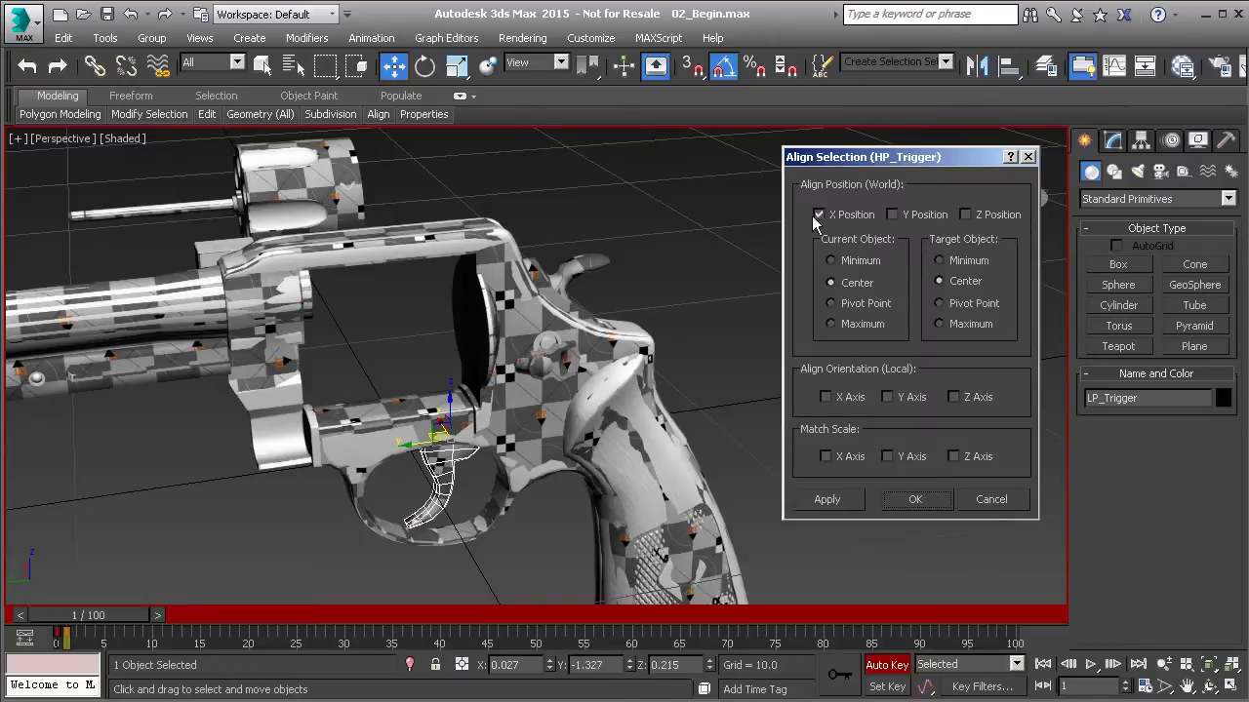
pyautogui.click(891, 214)
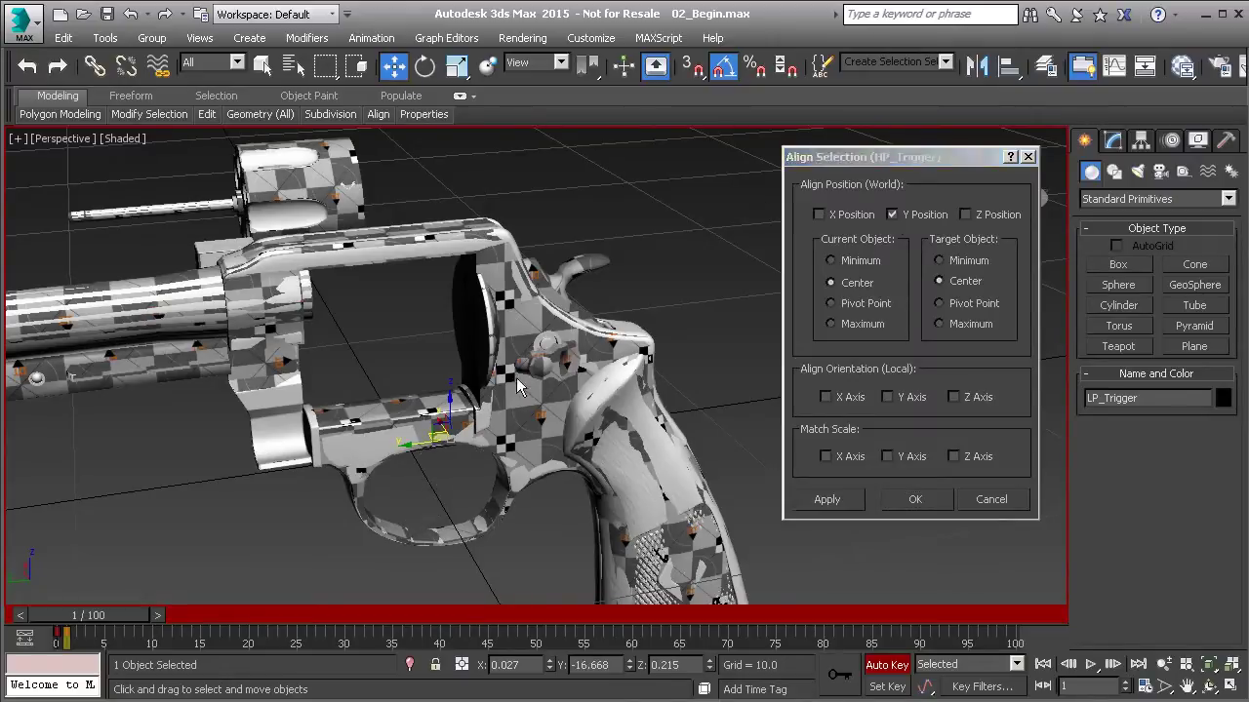
pyautogui.click(915, 500)
# Step: Align the low-poly hammer to the exploded high-poly hammer at frame 1
pyautogui.keyDown('alt'); pyautogui.moveTo(908, 503); pyautogui.dragTo(753, 475, button='middle'); pyautogui.keyUp('alt')
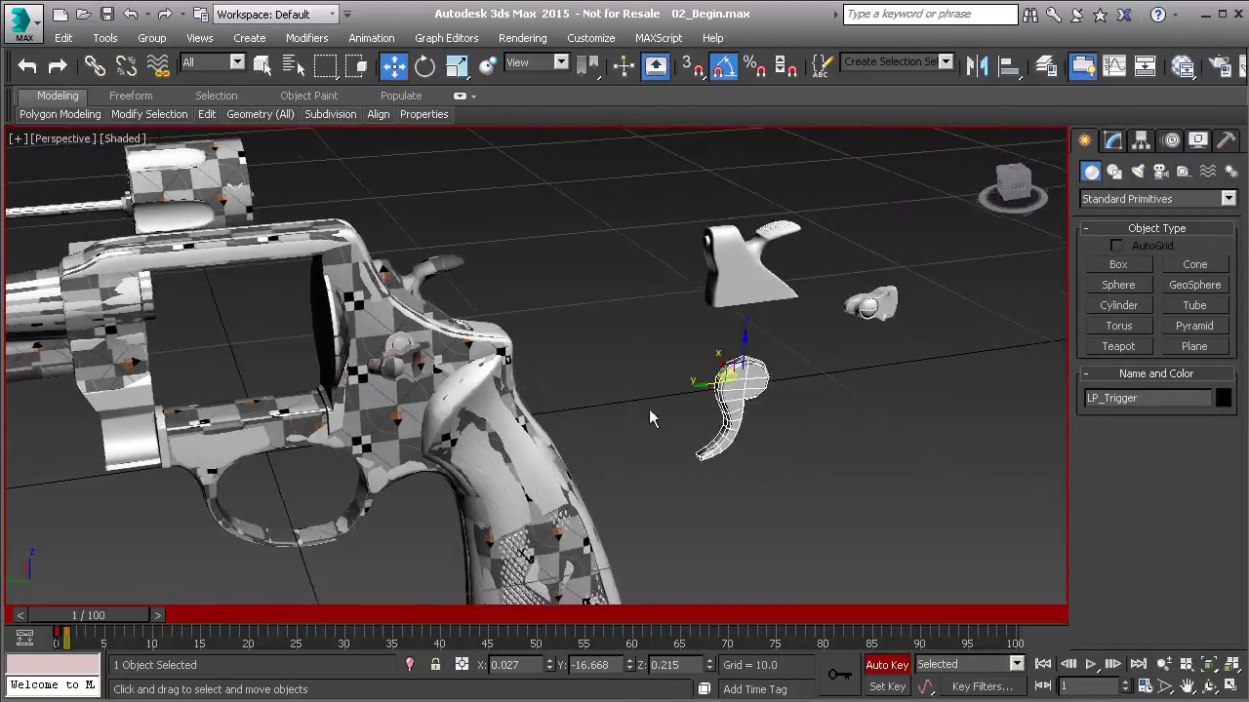
pyautogui.click(439, 266)
pyautogui.click(1008, 65)
pyautogui.click(749, 255)
pyautogui.click(915, 499)
# Step: Align the low-poly key lock to HP_KeyLock in Y position only, using Center for both the current and target objects
pyautogui.click(386, 361)
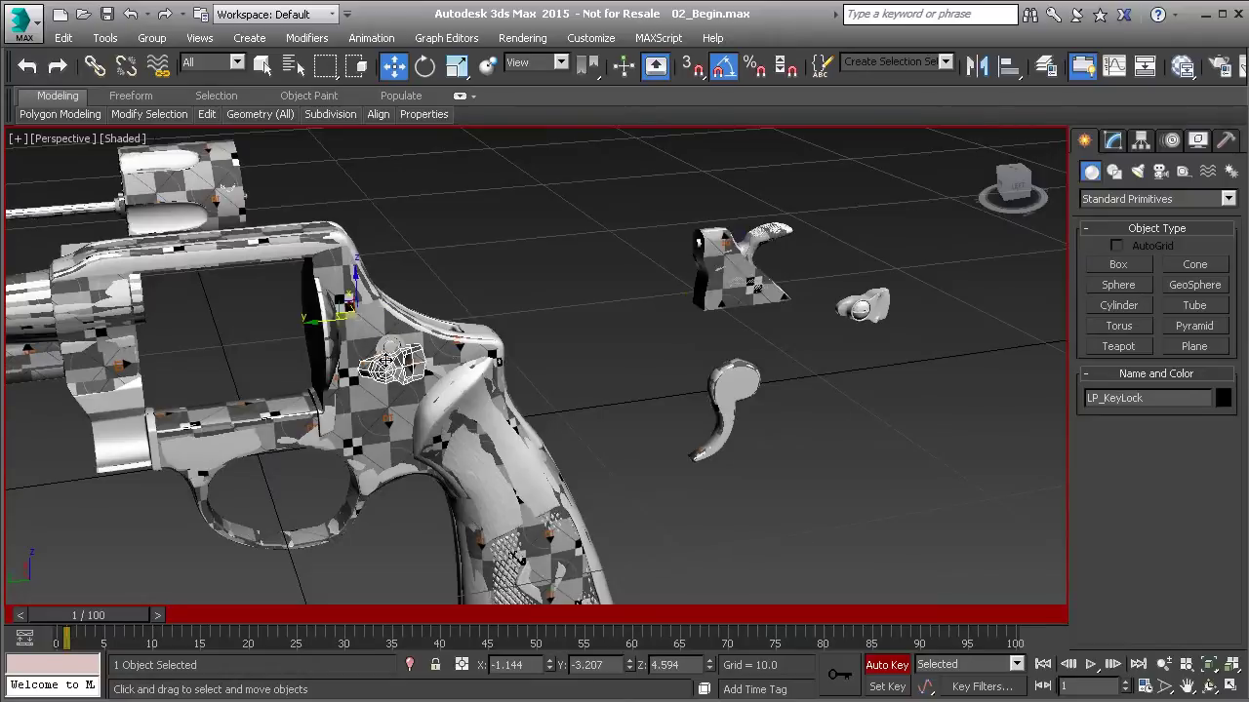
pyautogui.click(1007, 65)
pyautogui.click(881, 308)
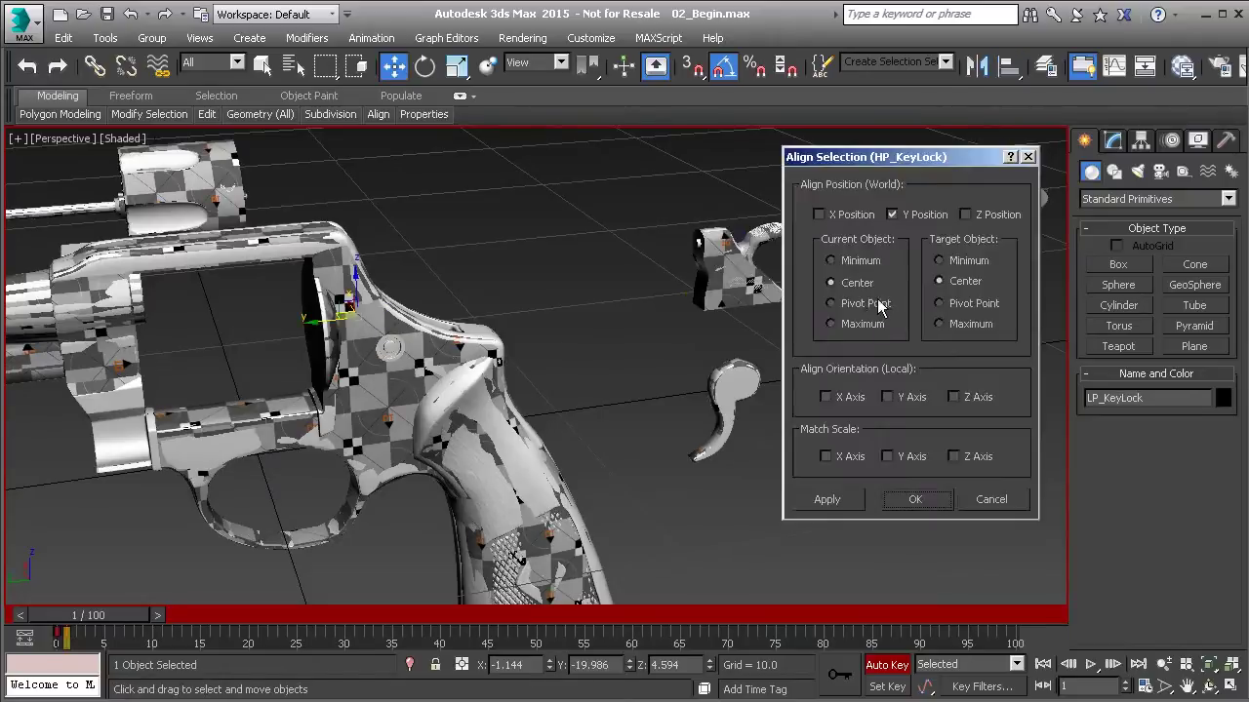
pyautogui.click(921, 503)
# Step: Select the low-poly frame of the revolver and turn off Auto Key
pyautogui.scroll(-3, 661, 374)
pyautogui.keyDown('alt'); pyautogui.moveTo(660, 374); pyautogui.dragTo(689, 357, button='middle'); pyautogui.keyUp('alt')
pyautogui.click(634, 359)
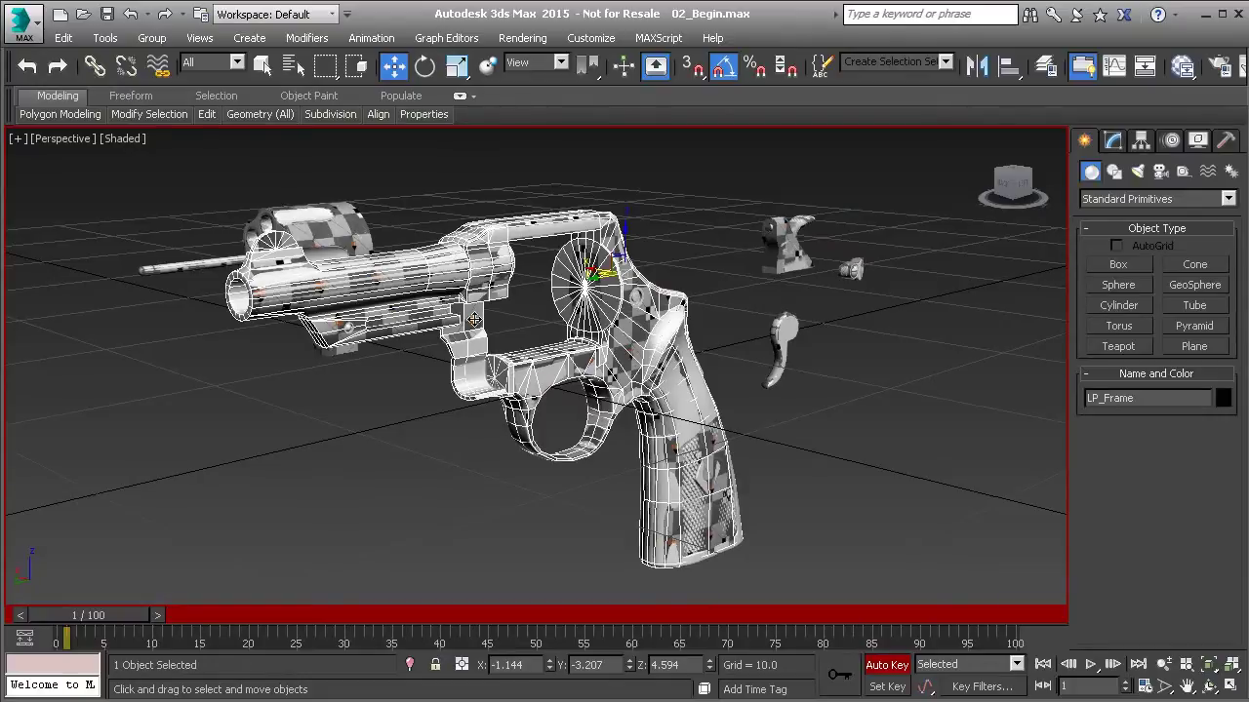
pyautogui.keyDown('alt'); pyautogui.moveTo(475, 305); pyautogui.dragTo(505, 359, button='middle'); pyautogui.keyUp('alt')
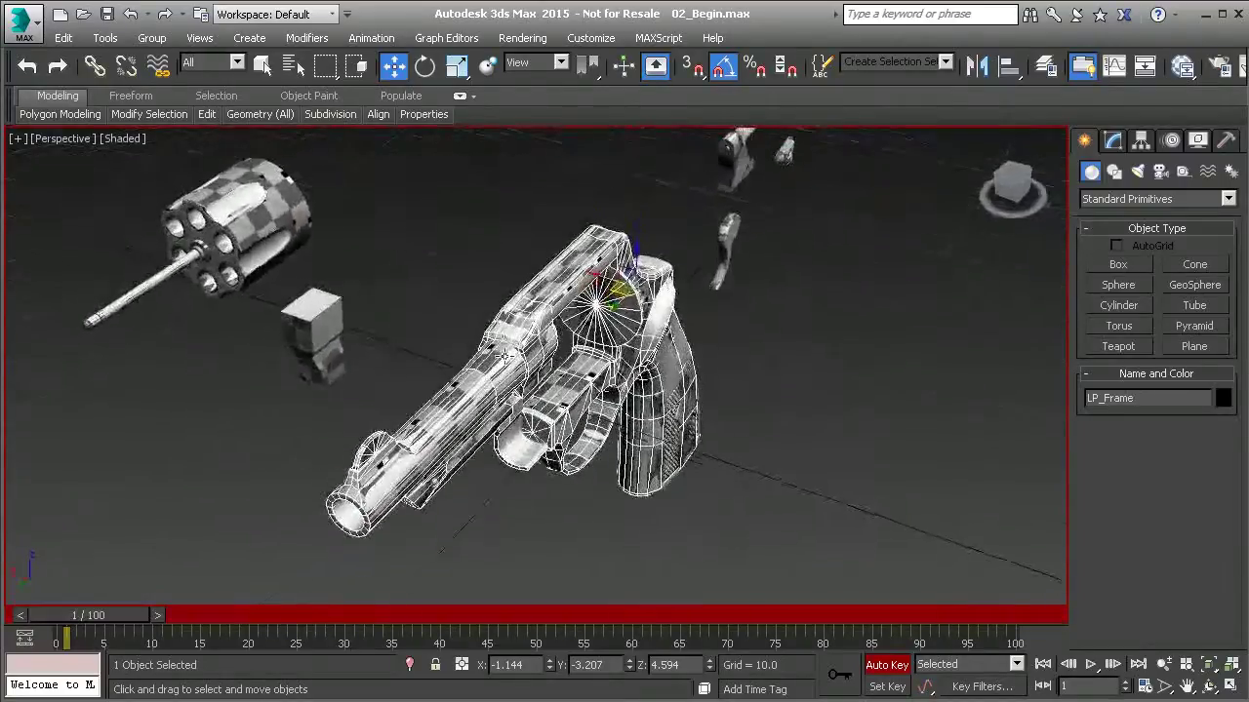
pyautogui.keyDown('alt'); pyautogui.moveTo(595, 376); pyautogui.dragTo(488, 335, button='middle'); pyautogui.keyUp('alt')
pyautogui.click(887, 665)
# Step: Scrub the timeline between frames 0 and 1 to check the assembled and exploded positions of the revolver parts
pyautogui.keyDown('alt'); pyautogui.moveTo(597, 517); pyautogui.dragTo(379, 512, button='middle'); pyautogui.keyUp('alt')
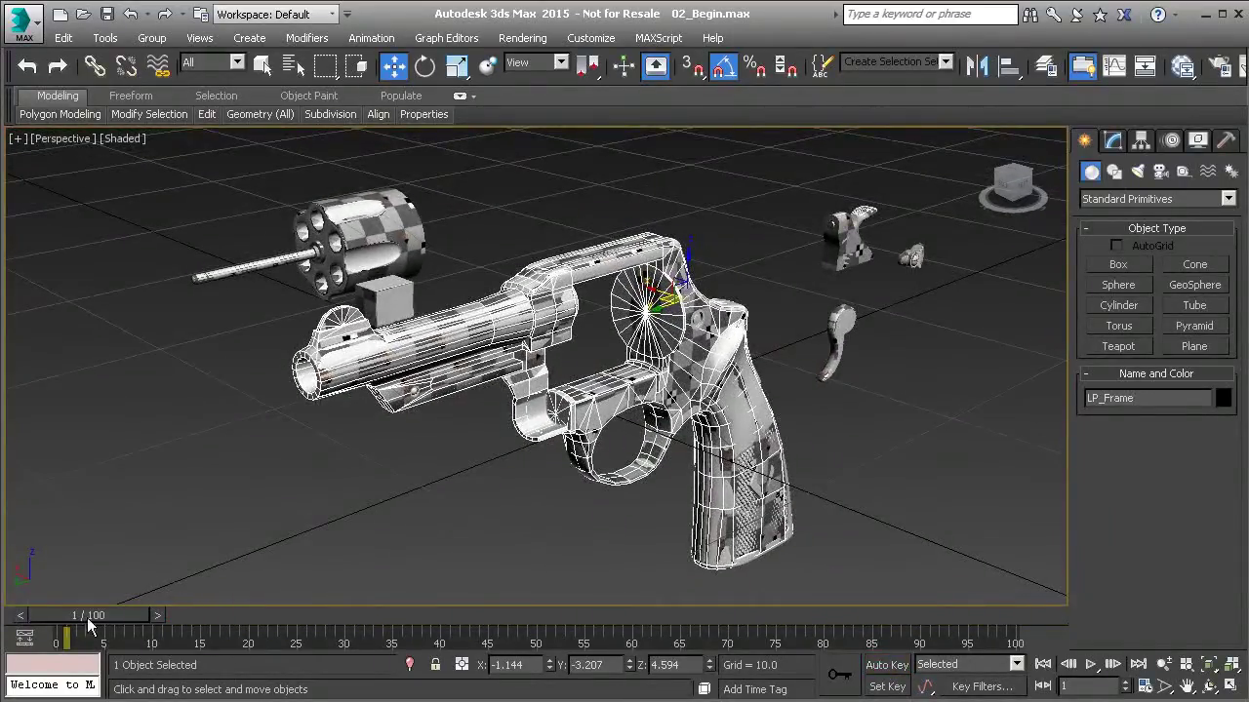
pyautogui.moveTo(75, 617); pyautogui.dragTo(65, 617)
pyautogui.keyDown('alt'); pyautogui.moveTo(429, 419); pyautogui.dragTo(491, 495, button='middle'); pyautogui.keyUp('alt')
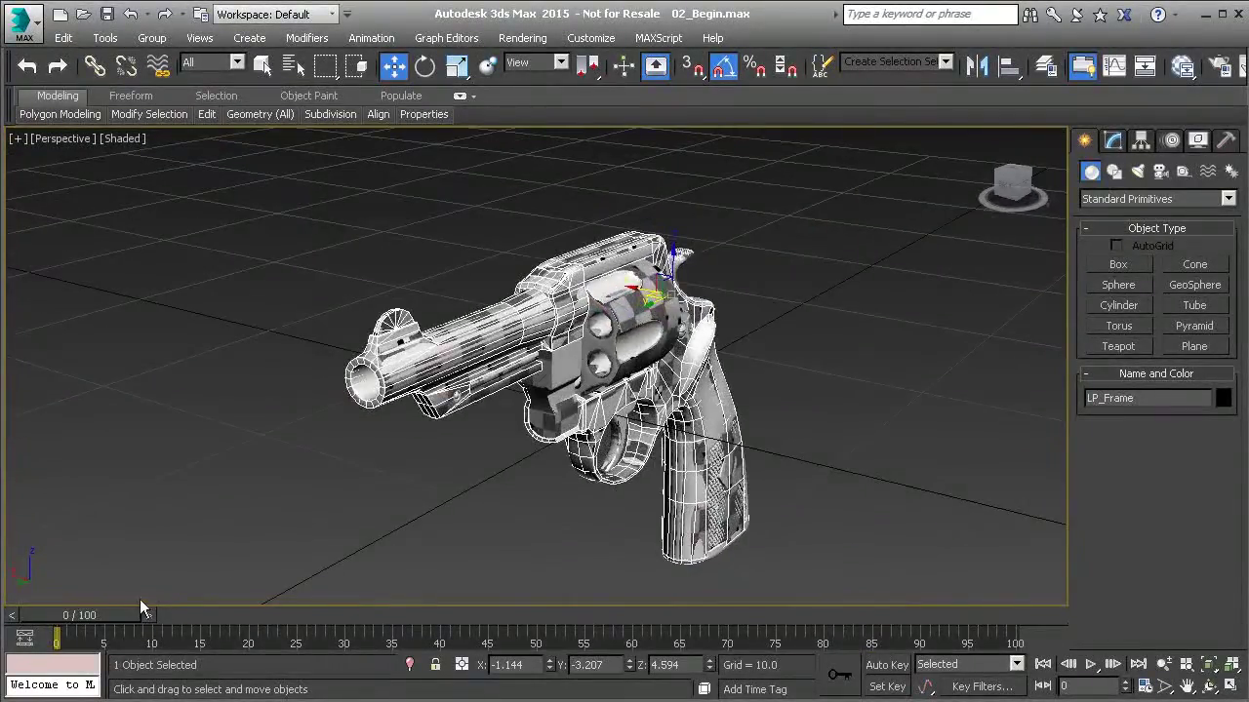
pyautogui.moveTo(150, 615); pyautogui.dragTo(158, 615)
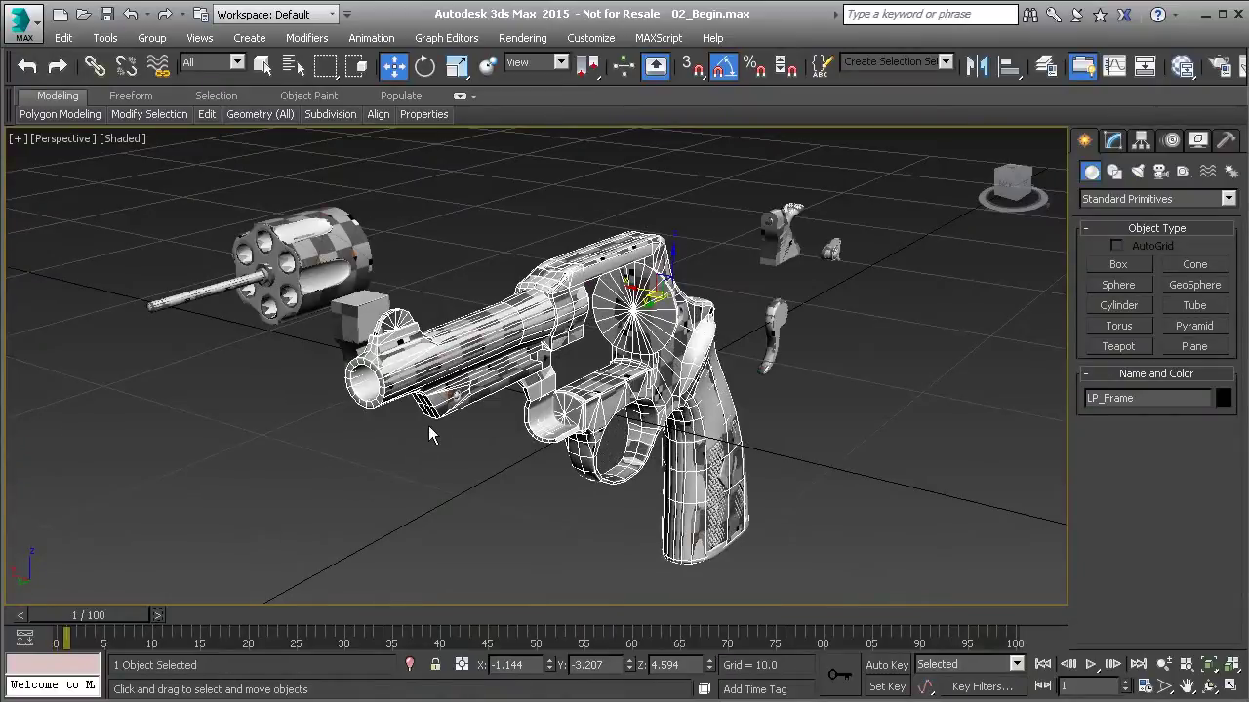
pyautogui.moveTo(392, 413)
pyautogui.keyDown('alt'); pyautogui.mouseDown(button='middle')
pyautogui.moveTo(527, 414)
pyautogui.moveTo(389, 456)
pyautogui.moveTo(371, 424)
pyautogui.mouseUp(button='middle'); pyautogui.keyUp('alt')
pyautogui.moveTo(575, 400); pyautogui.dragTo(523, 425, button='middle')
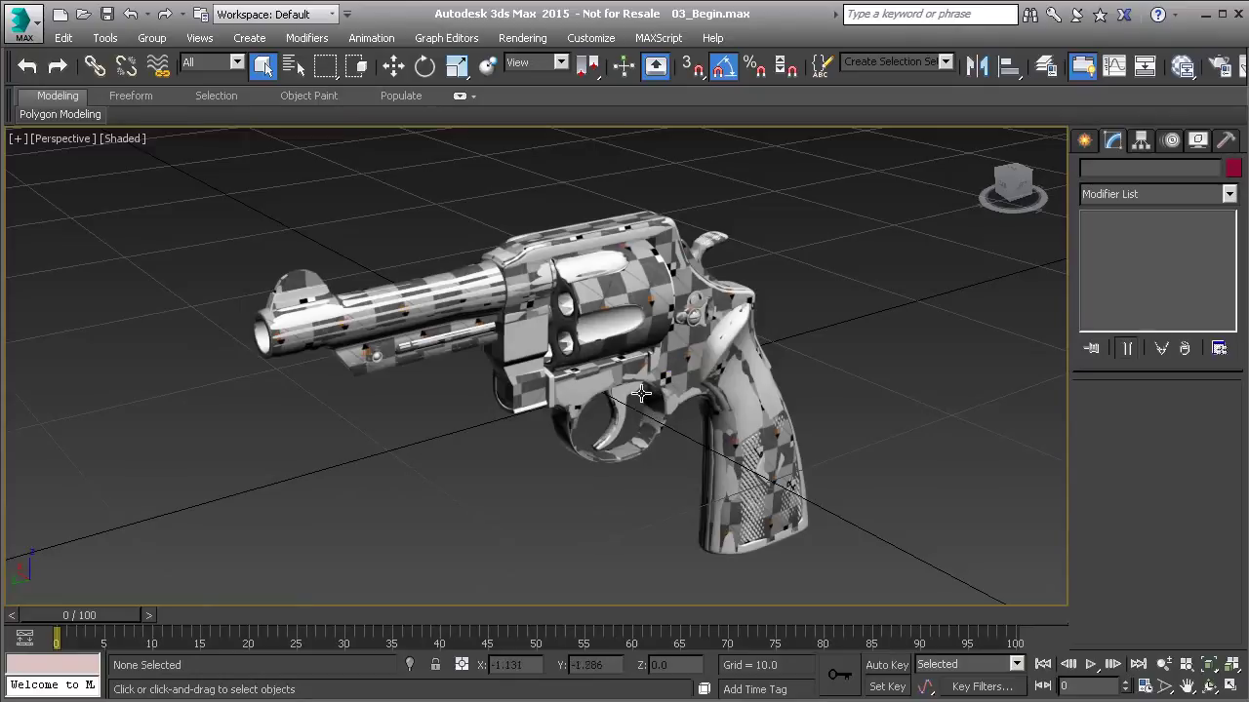
# Step: Isolate the members of the HighPoly selection set, then deselect them
pyautogui.click(683, 372)
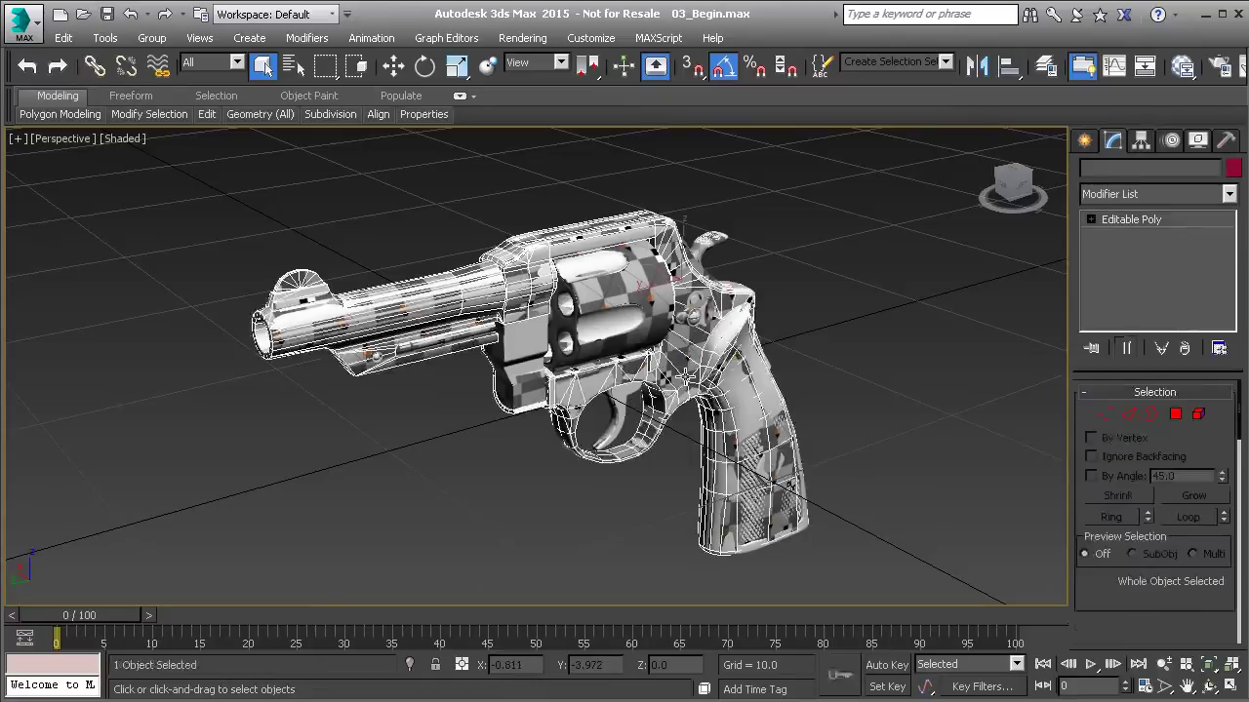
pyautogui.click(946, 63)
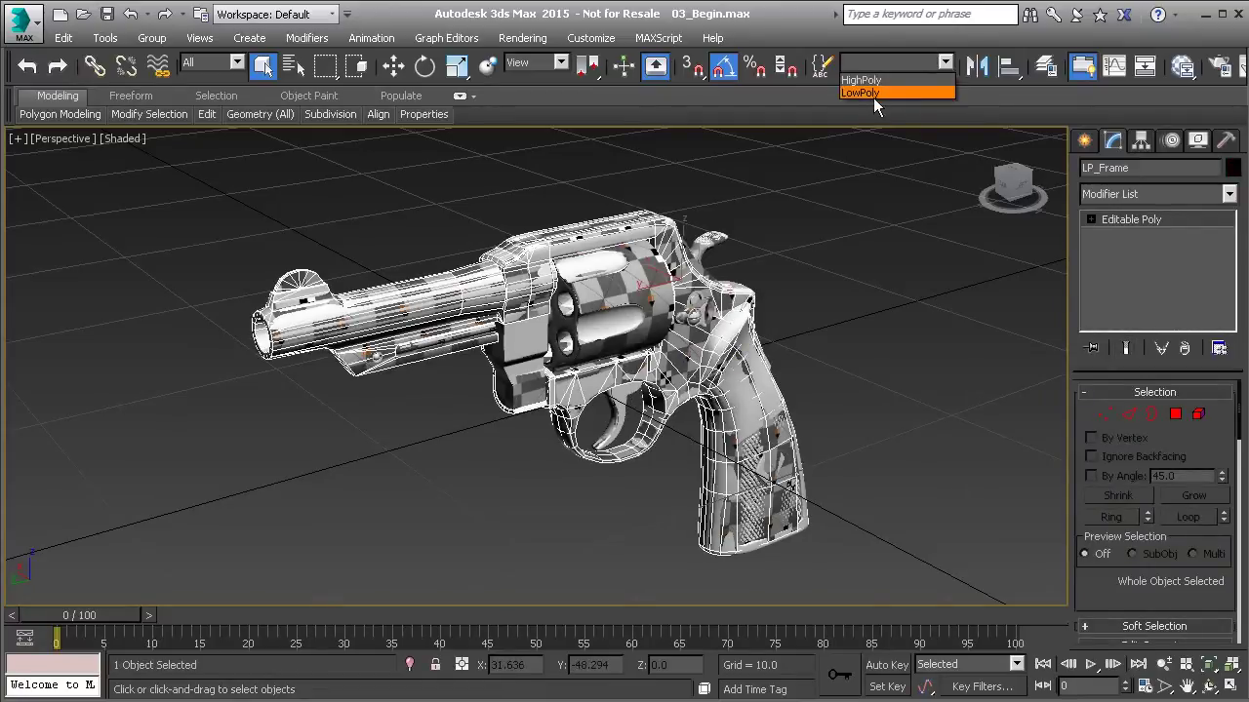
pyautogui.click(874, 93)
pyautogui.click(864, 105)
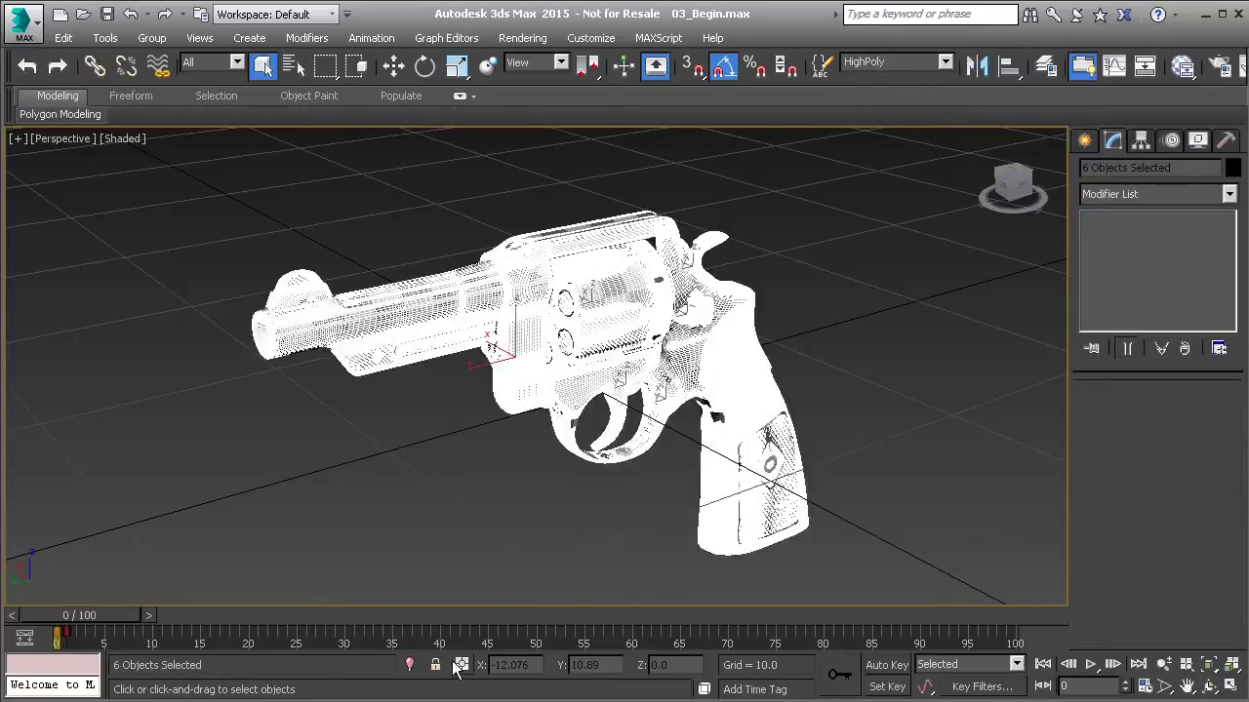
pyautogui.click(410, 664)
pyautogui.moveTo(527, 377); pyautogui.dragTo(499, 449, button='middle')
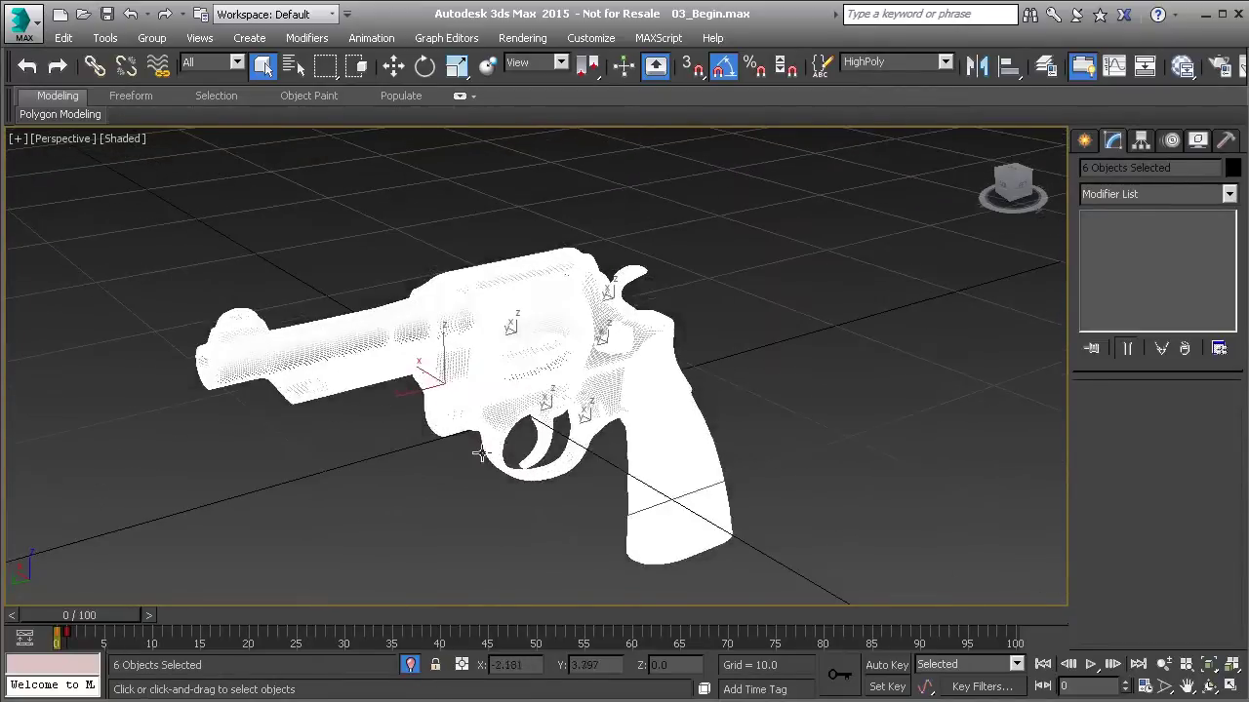
pyautogui.hotkey('ctrl', 'd')
# Step: Examine the isolated high-poly revolver's surface details along the barrel, cylinder, key lock and grip
pyautogui.keyDown('alt'); pyautogui.moveTo(486, 383); pyautogui.dragTo(458, 370, button='middle'); pyautogui.keyUp('alt')
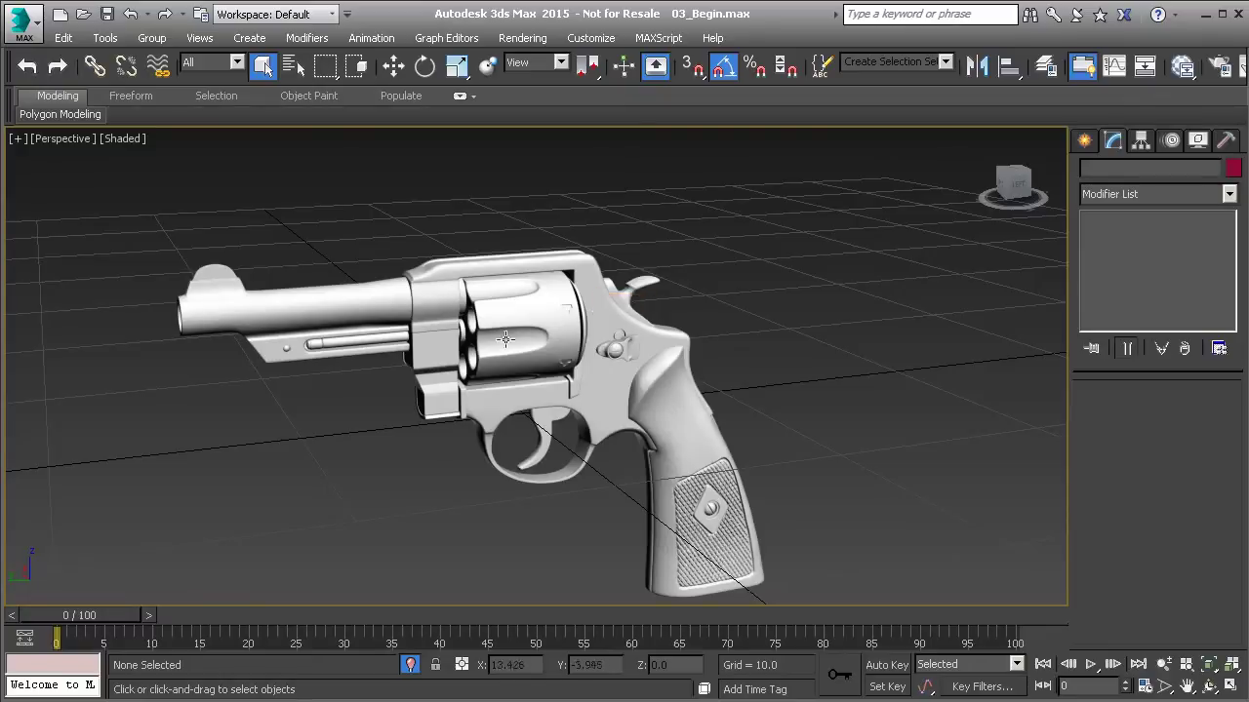
pyautogui.scroll(5, 336, 361)
pyautogui.scroll(2, 393, 361)
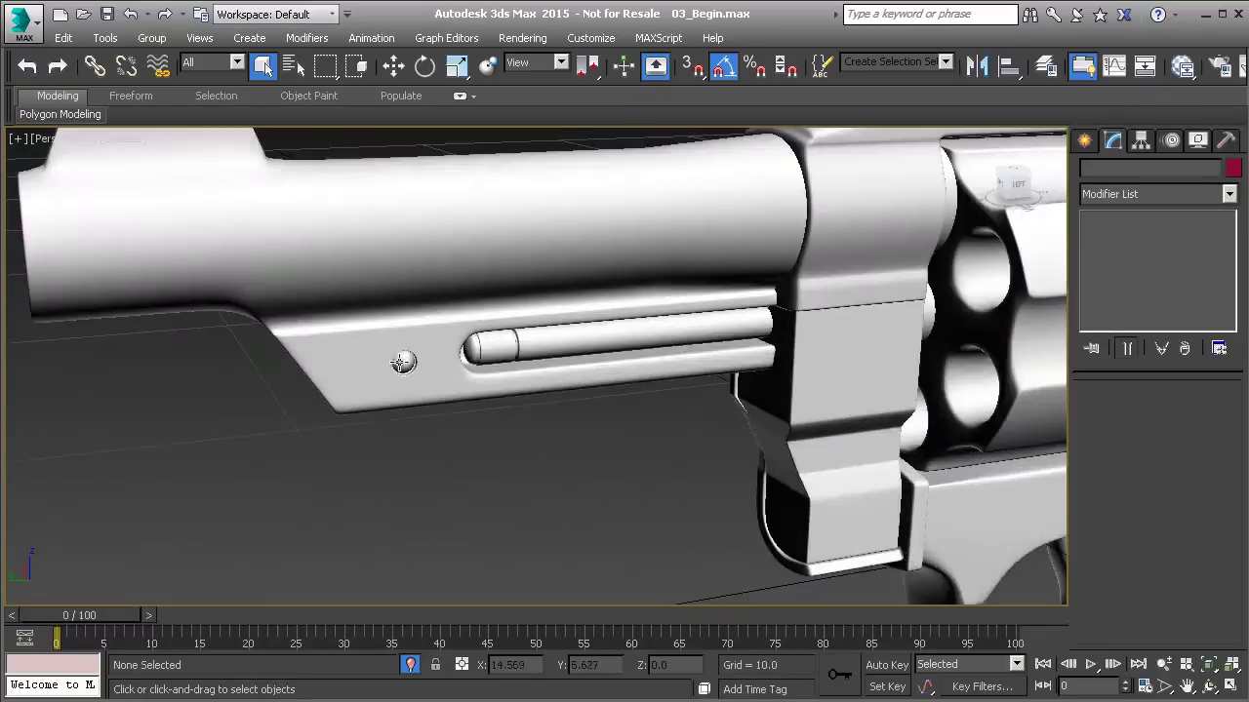
pyautogui.scroll(1, 589, 371)
pyautogui.scroll(2, 809, 418)
pyautogui.scroll(2, 646, 370)
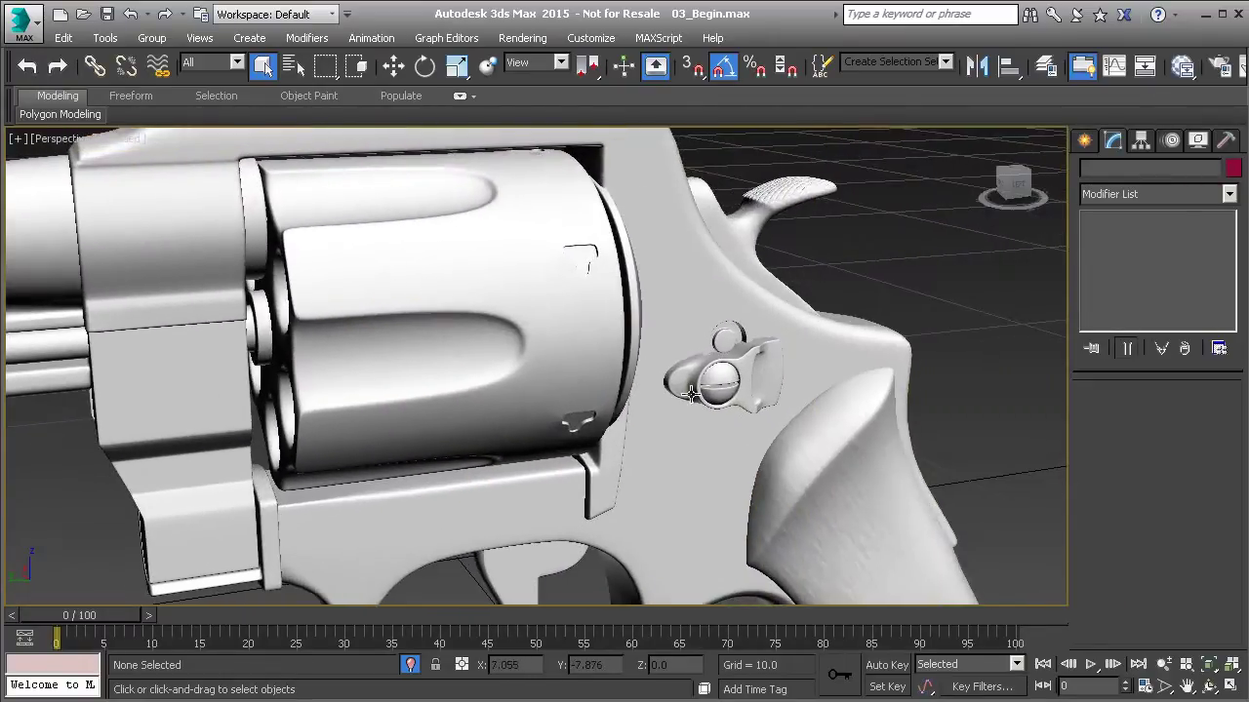
pyautogui.scroll(-6, 641, 317)
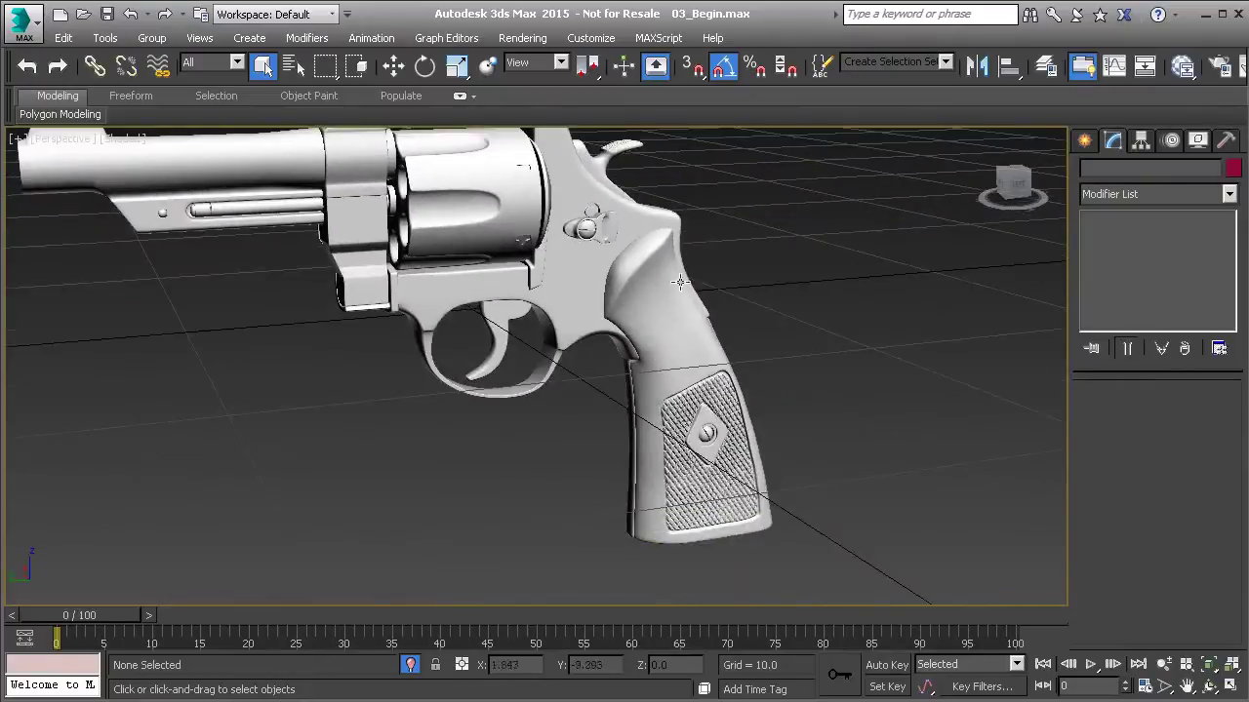
pyautogui.keyDown('alt'); pyautogui.moveTo(664, 398); pyautogui.dragTo(720, 381, button='middle'); pyautogui.keyUp('alt')
pyautogui.scroll(-6, 720, 381)
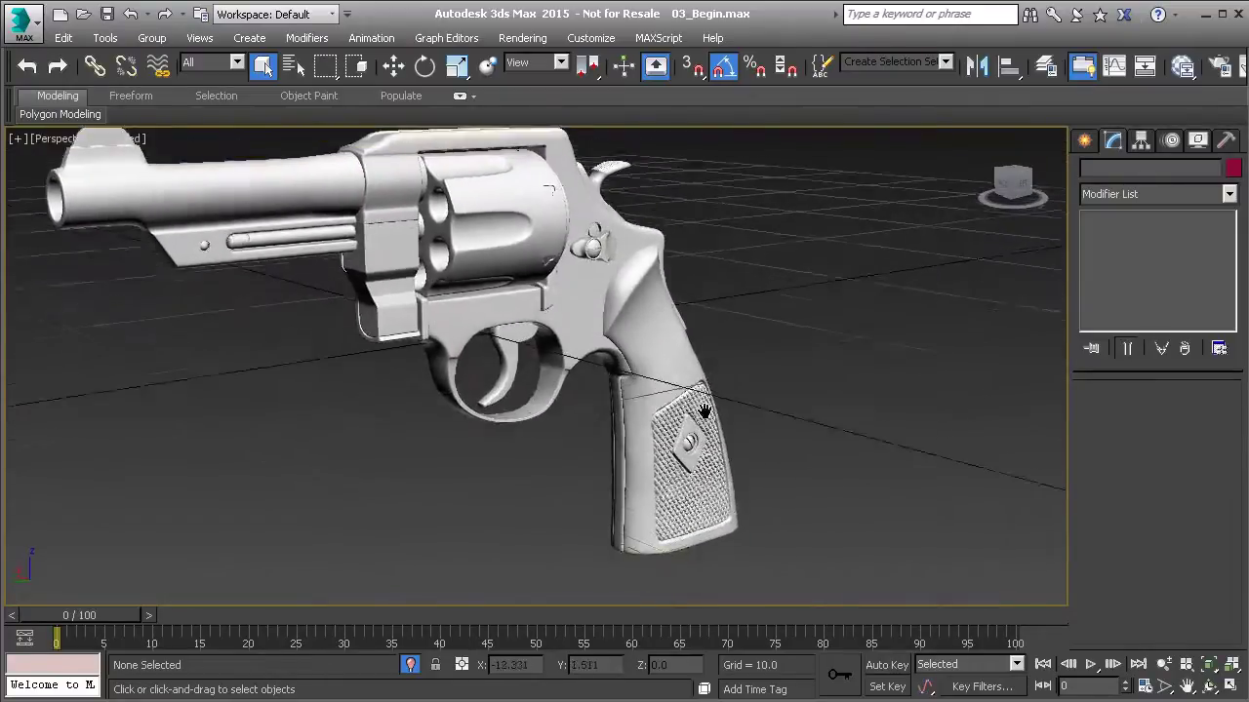
pyautogui.scroll(8, 764, 457)
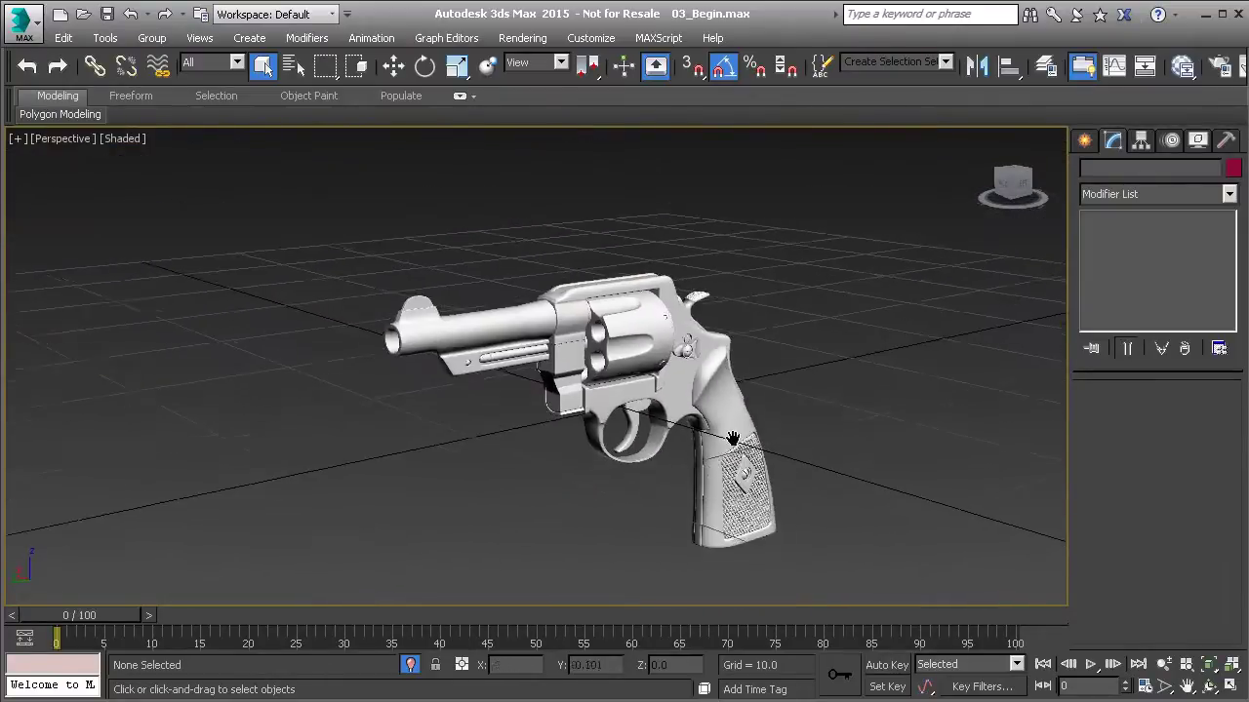
pyautogui.moveTo(672, 402); pyautogui.dragTo(729, 439, button='middle')
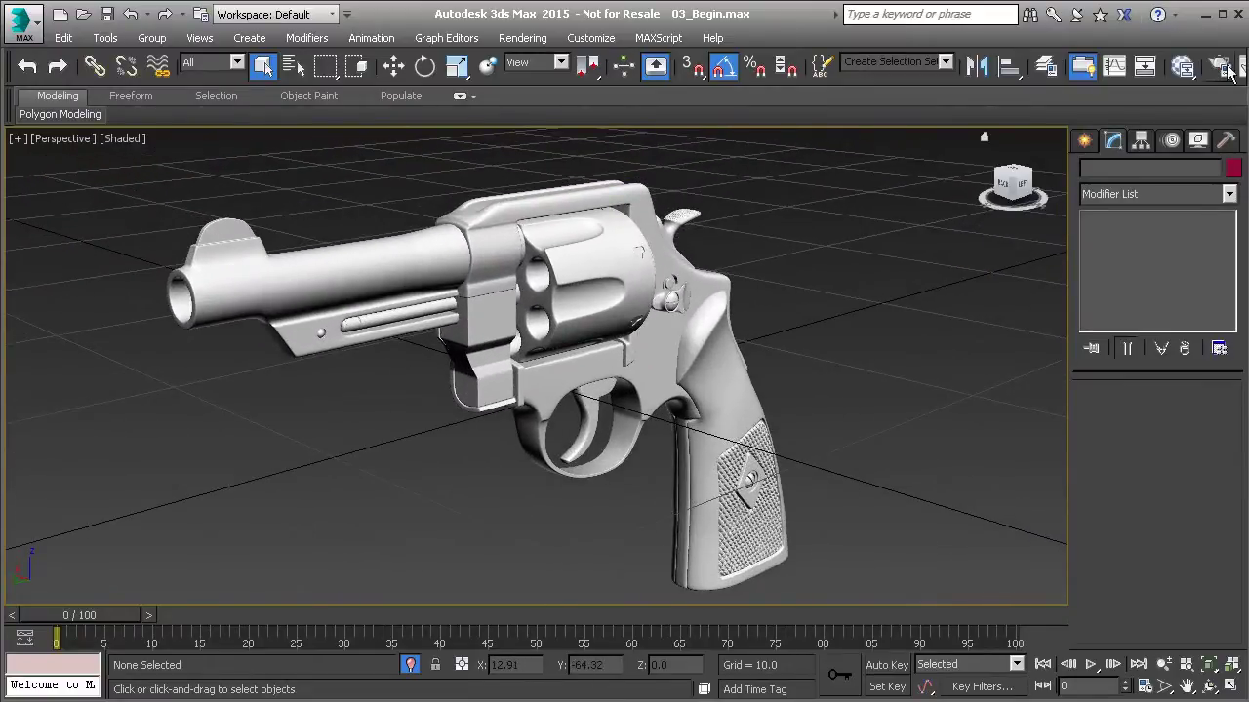
# Step: Create a Standard material in the Slate Material Editor and name it GunMetal
pyautogui.click(1183, 66)
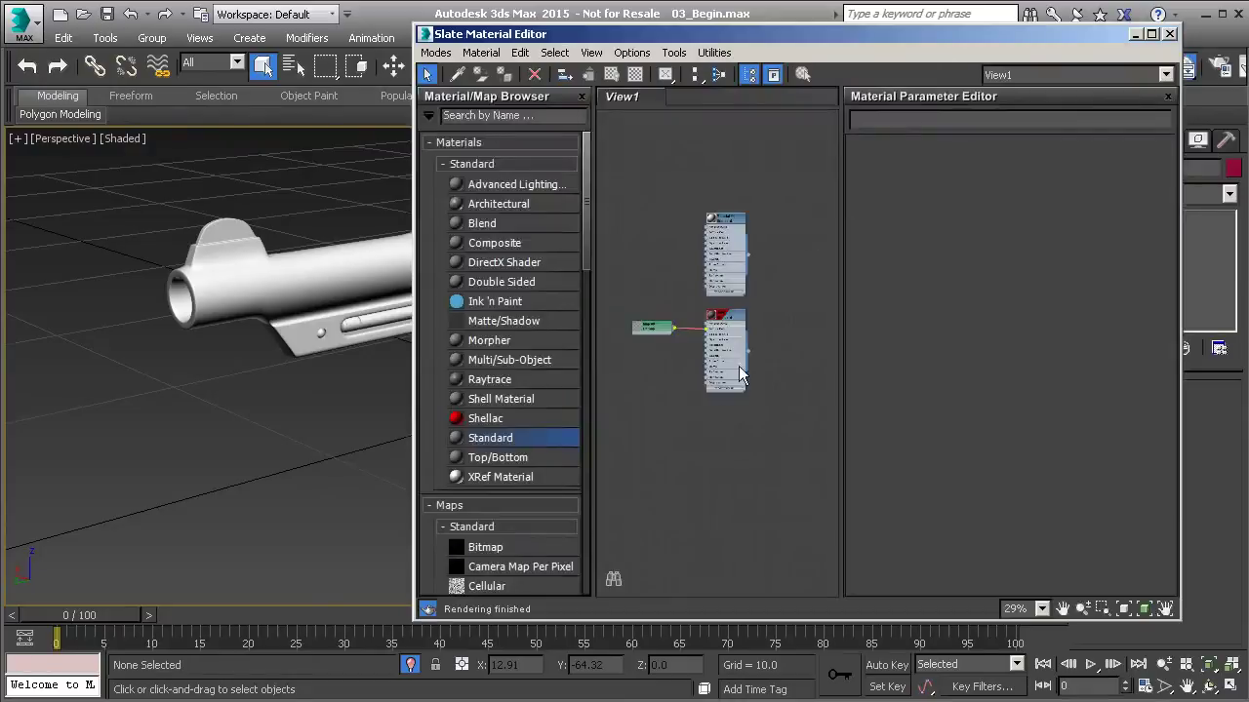
pyautogui.scroll(5, 702, 305)
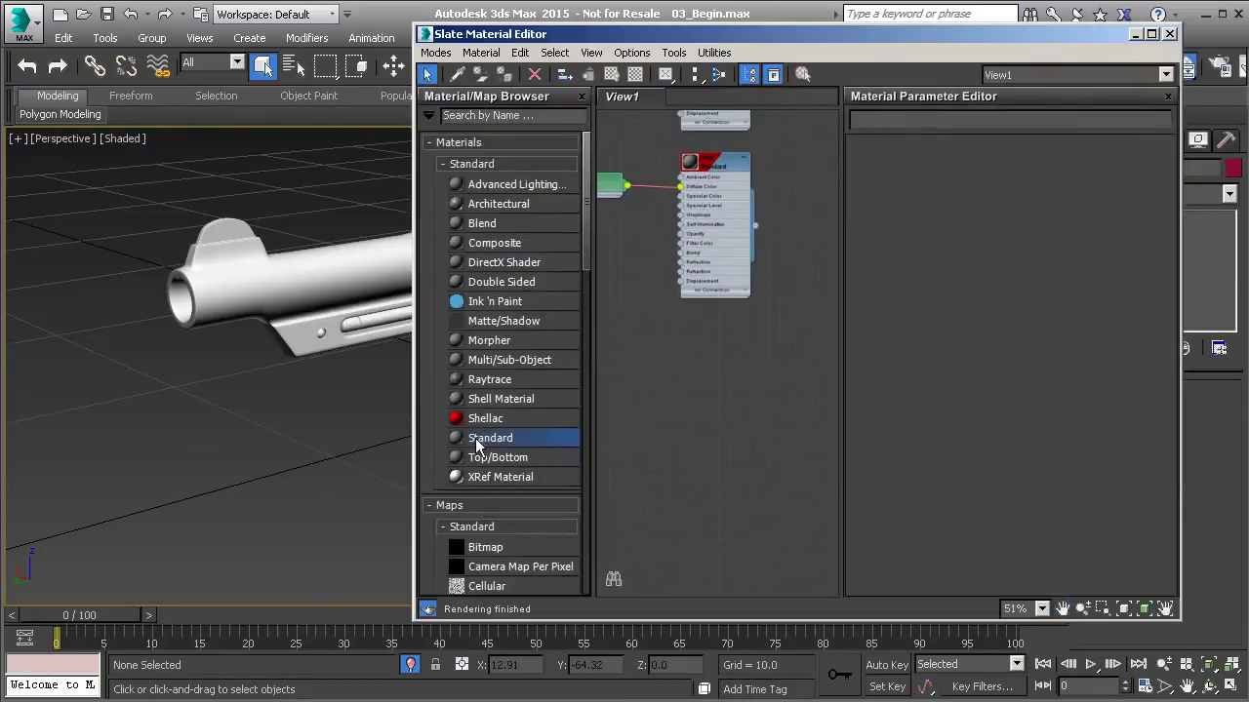
pyautogui.moveTo(696, 349); pyautogui.dragTo(696, 351)
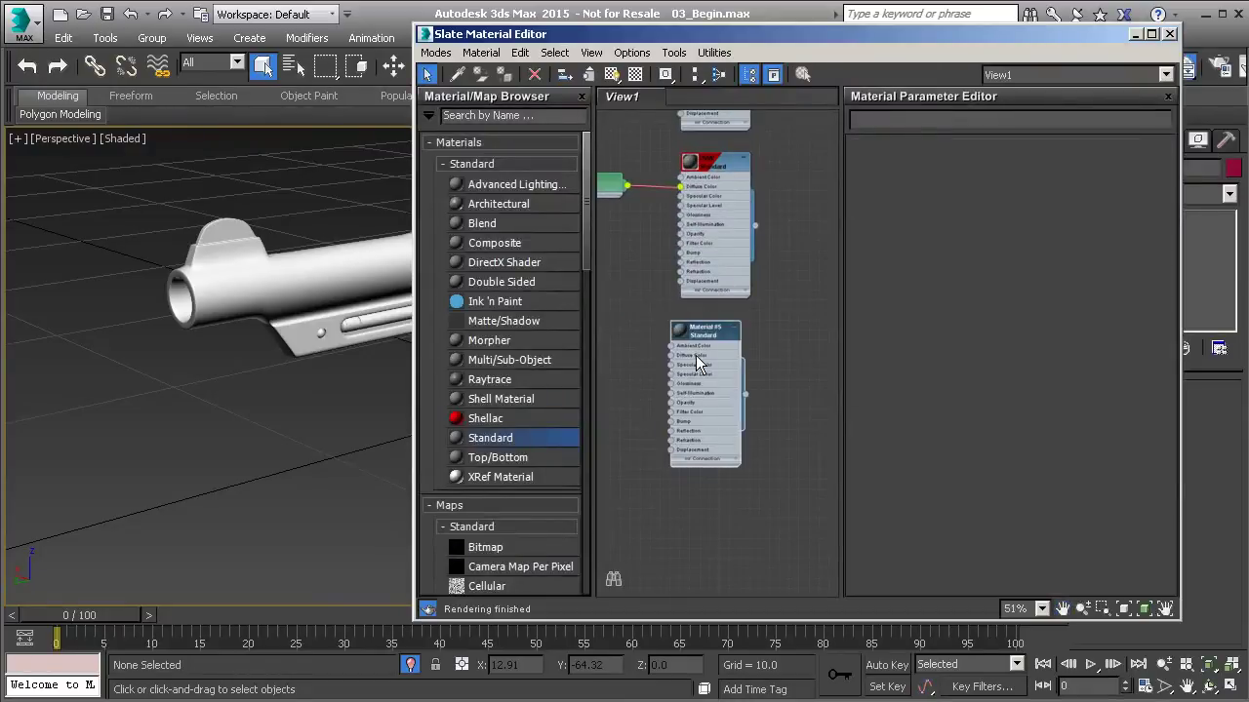
pyautogui.doubleClick(695, 361)
pyautogui.click(917, 118)
pyautogui.write('GunMetal')
pyautogui.press('Return')
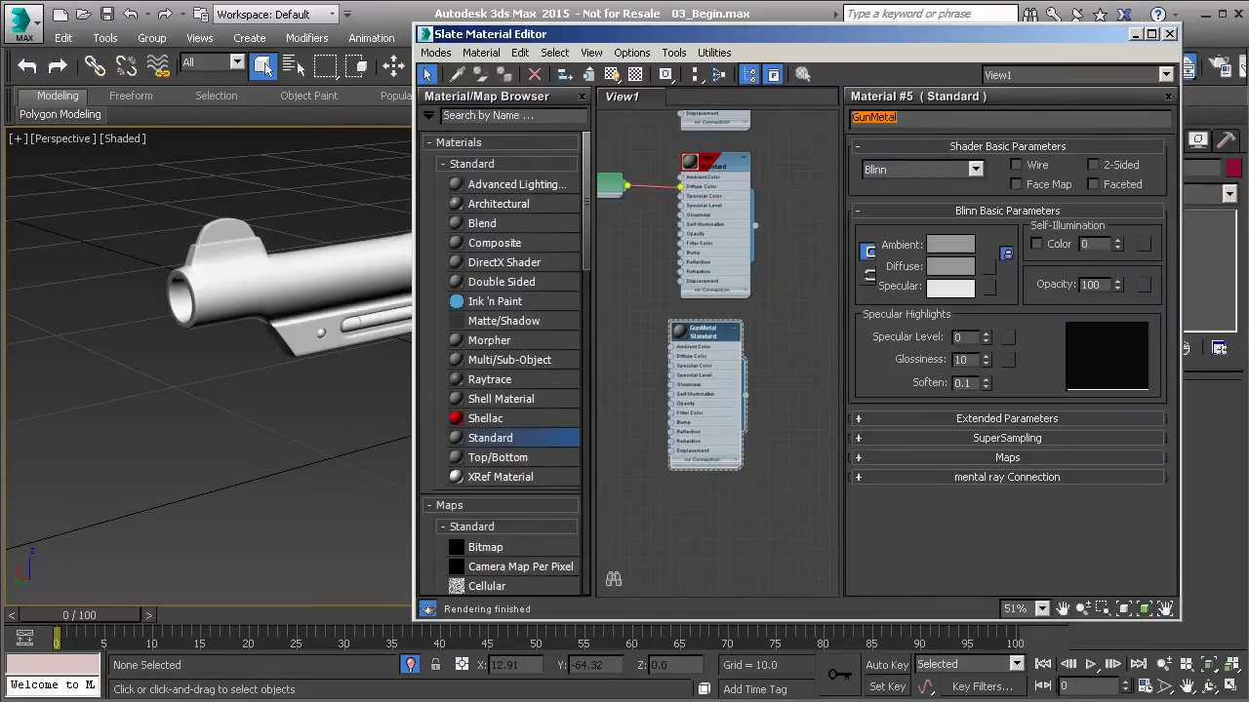
# Step: Add a second Standard material beside GunMetal and name it Brass
pyautogui.moveTo(672, 484); pyautogui.dragTo(665, 413, button='middle')
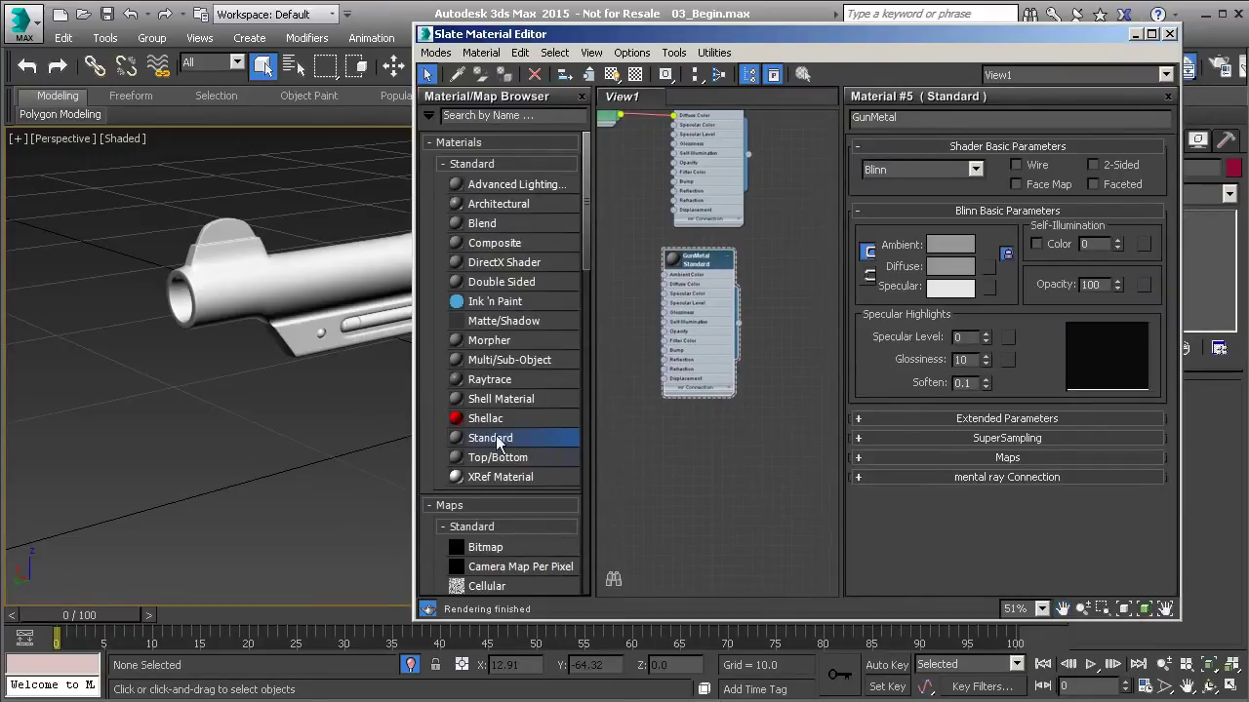
pyautogui.moveTo(713, 451); pyautogui.dragTo(800, 305)
pyautogui.moveTo(800, 303); pyautogui.dragTo(717, 325, button='middle')
pyautogui.doubleClick(718, 324)
pyautogui.moveTo(921, 118); pyautogui.dragTo(777, 128)
pyautogui.write('Brass')
pyautogui.press('Return')
# Step: Add a third Standard material beside Brass and name it Wood
pyautogui.moveTo(488, 441); pyautogui.dragTo(808, 326)
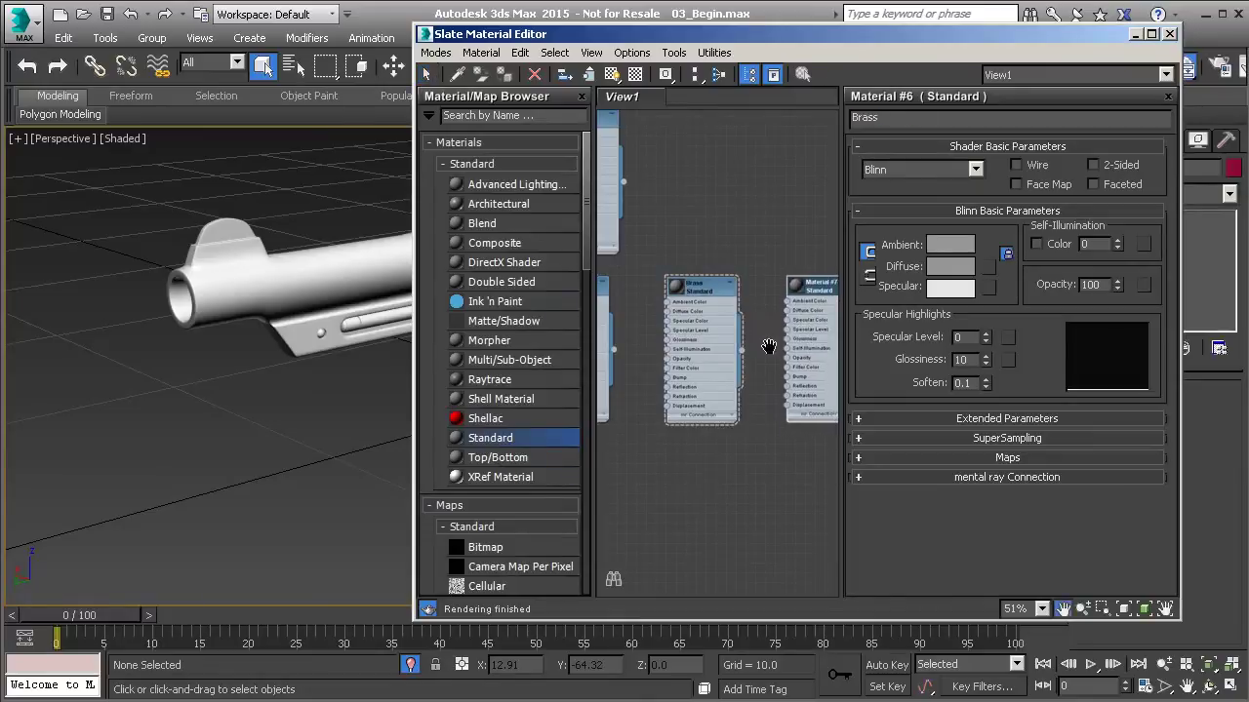
pyautogui.moveTo(775, 343); pyautogui.dragTo(682, 361, button='middle')
pyautogui.doubleClick(732, 344)
pyautogui.click(904, 117)
pyautogui.write('Wood')
pyautogui.press('Return')
# Step: Set the GunMetal material's diffuse color to pure red with RGB values 255, 0, 0
pyautogui.moveTo(666, 363); pyautogui.dragTo(670, 392, button='middle')
pyautogui.doubleClick(663, 389)
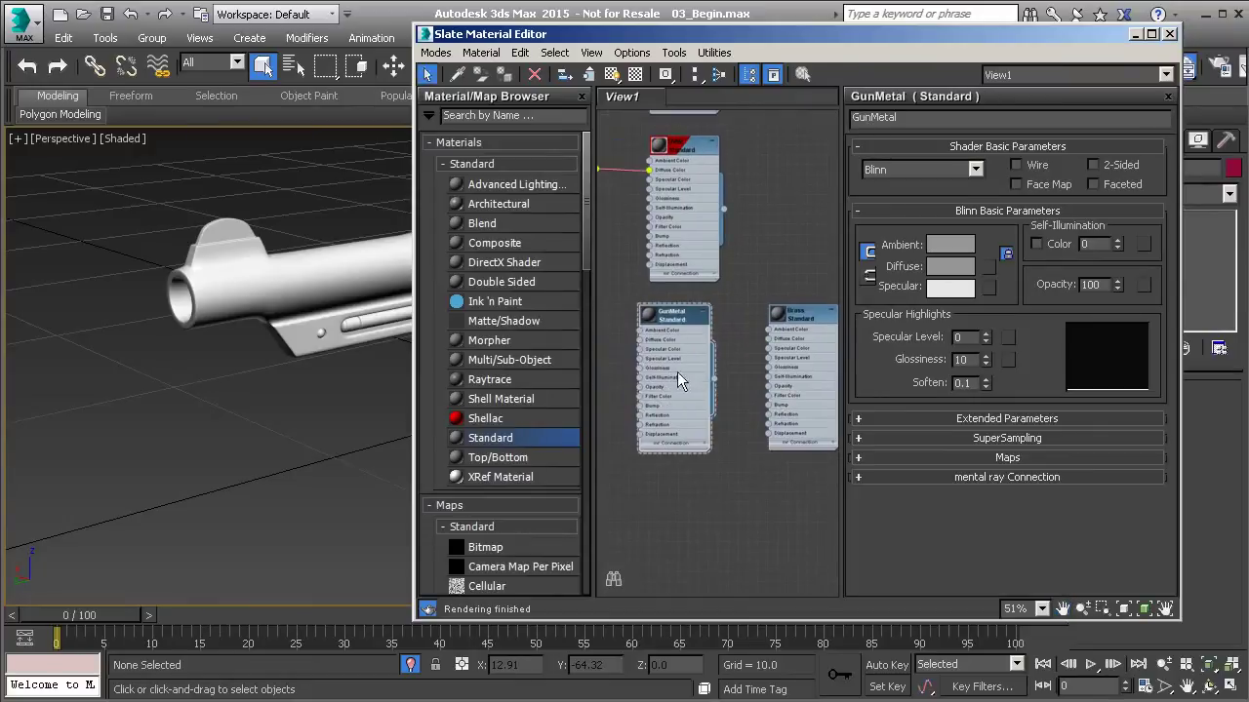
pyautogui.click(943, 261)
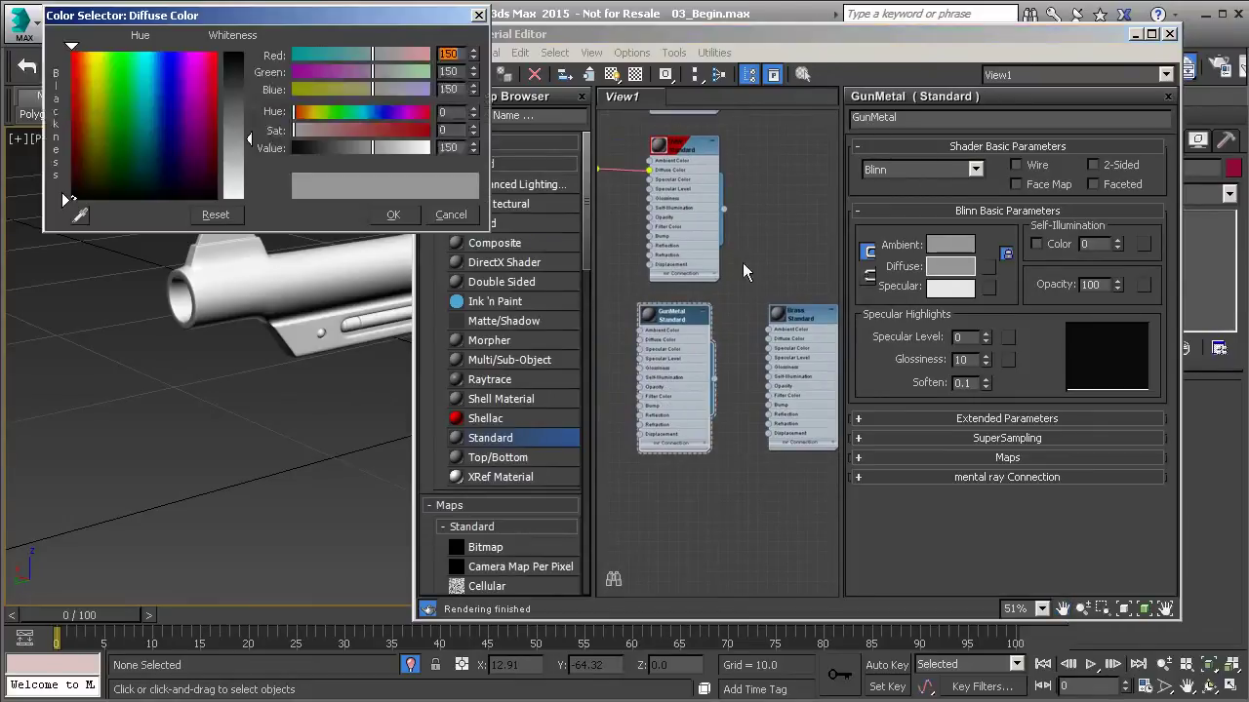
pyautogui.moveTo(146, 97); pyautogui.dragTo(72, 52)
pyautogui.moveTo(233, 92); pyautogui.dragTo(235, 53)
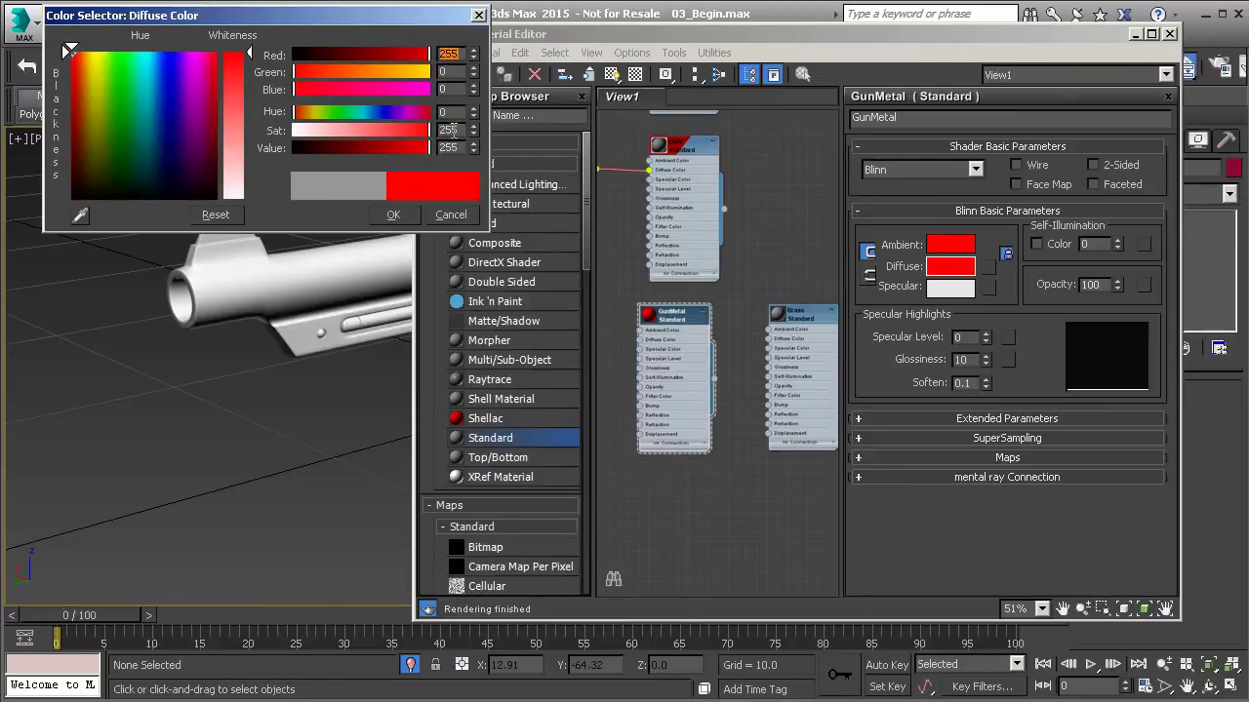
pyautogui.click(391, 216)
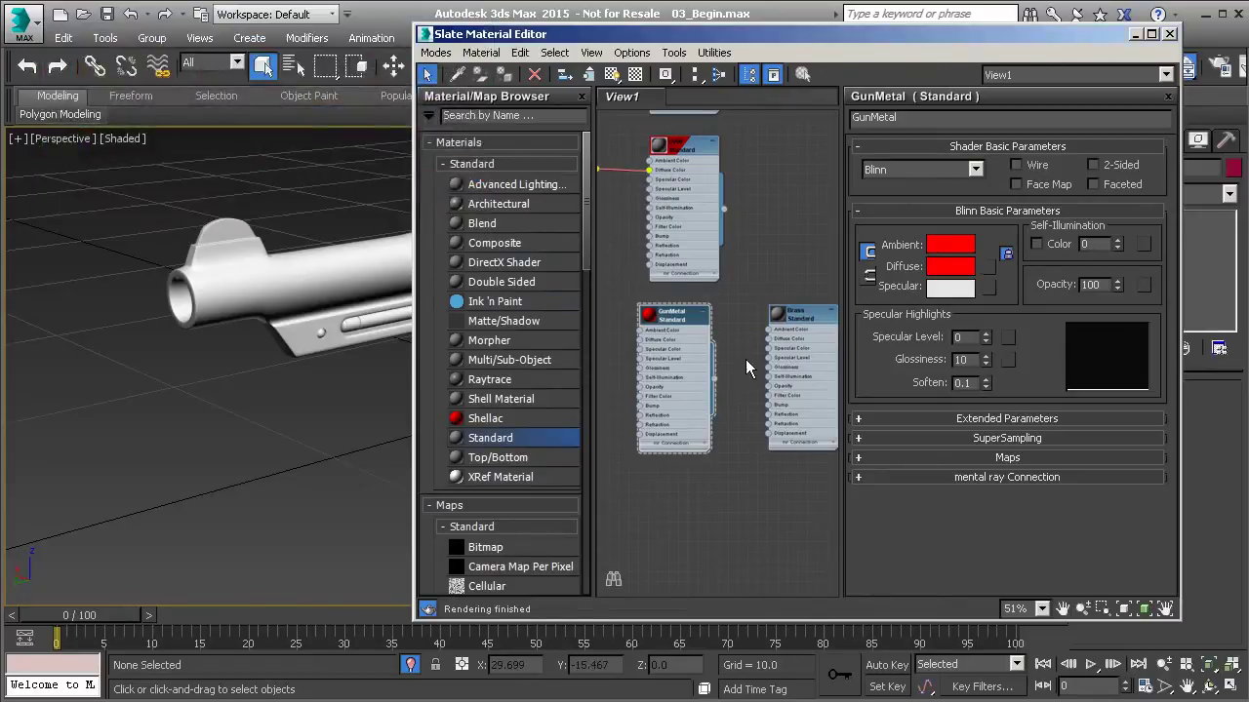
# Step: Select all the isolated high-poly revolver parts in the viewport
pyautogui.moveTo(748, 361); pyautogui.dragTo(711, 351, button='middle')
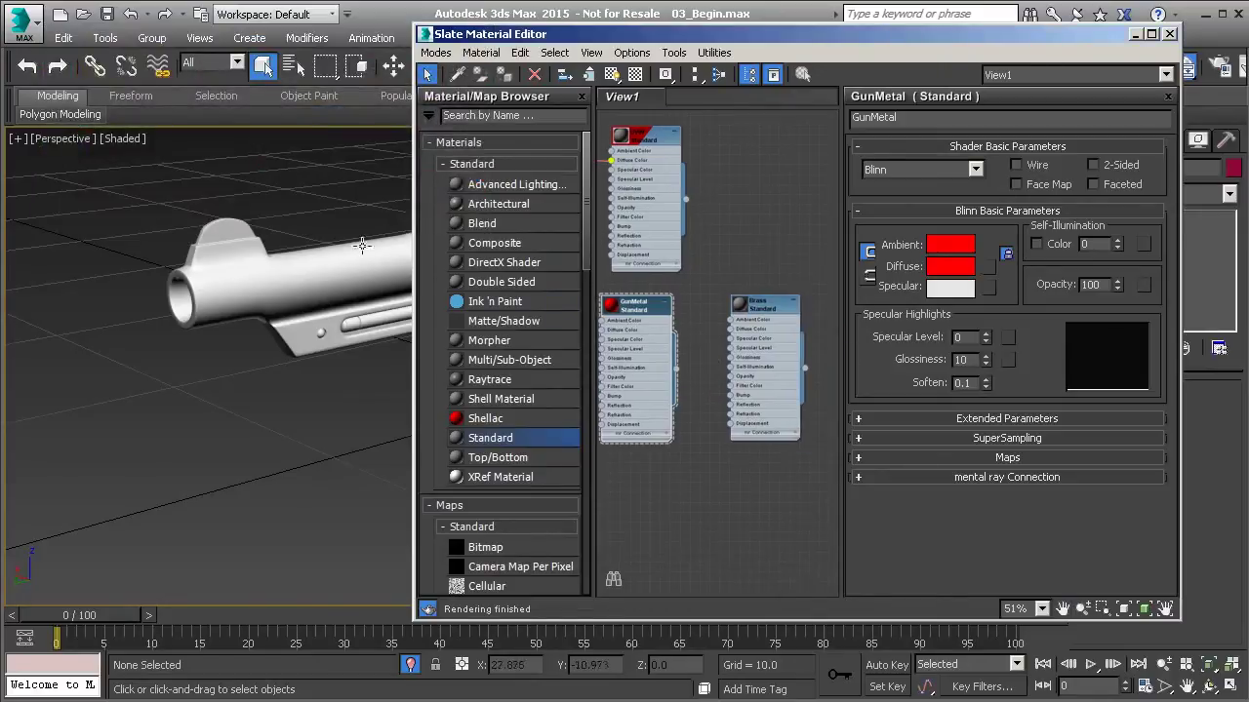
pyautogui.scroll(-5, 363, 268)
pyautogui.moveTo(58, 212); pyautogui.dragTo(412, 482)
pyautogui.moveTo(266, 369); pyautogui.dragTo(241, 371, button='middle')
pyautogui.scroll(5, 288, 378)
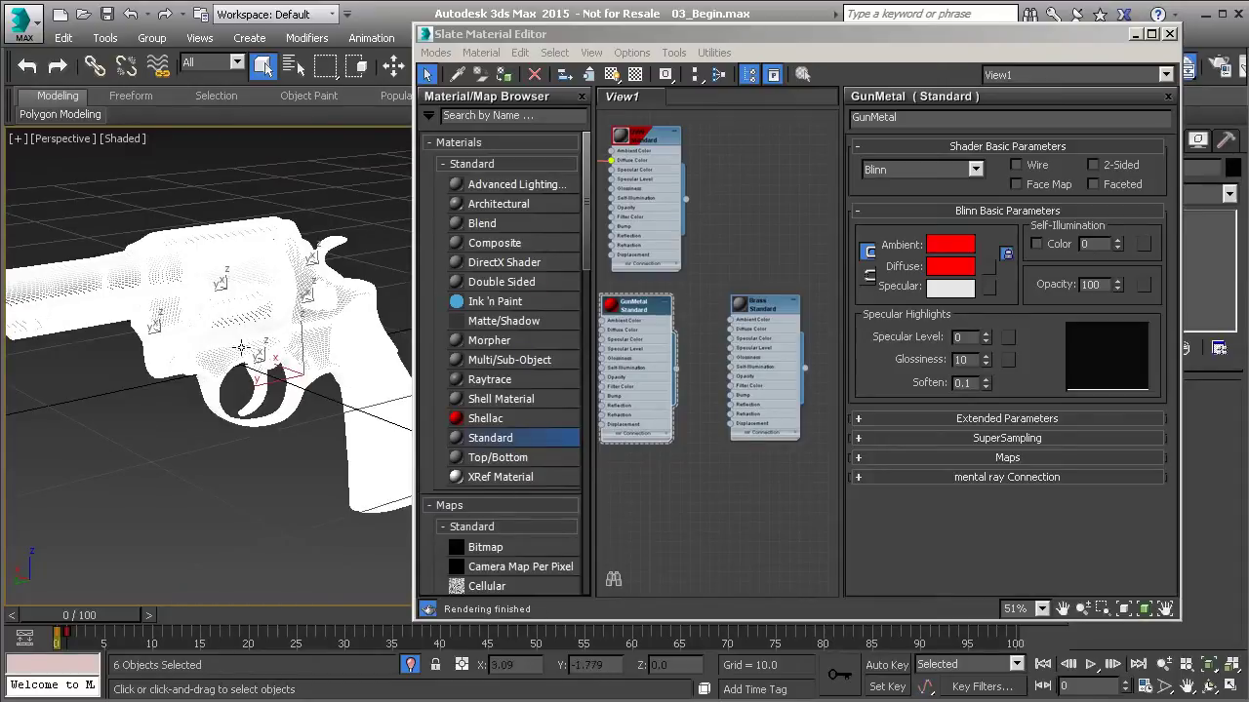
# Step: Assign the GunMetal material to all the selected high-poly revolver parts and clear the selection
pyautogui.click(502, 74)
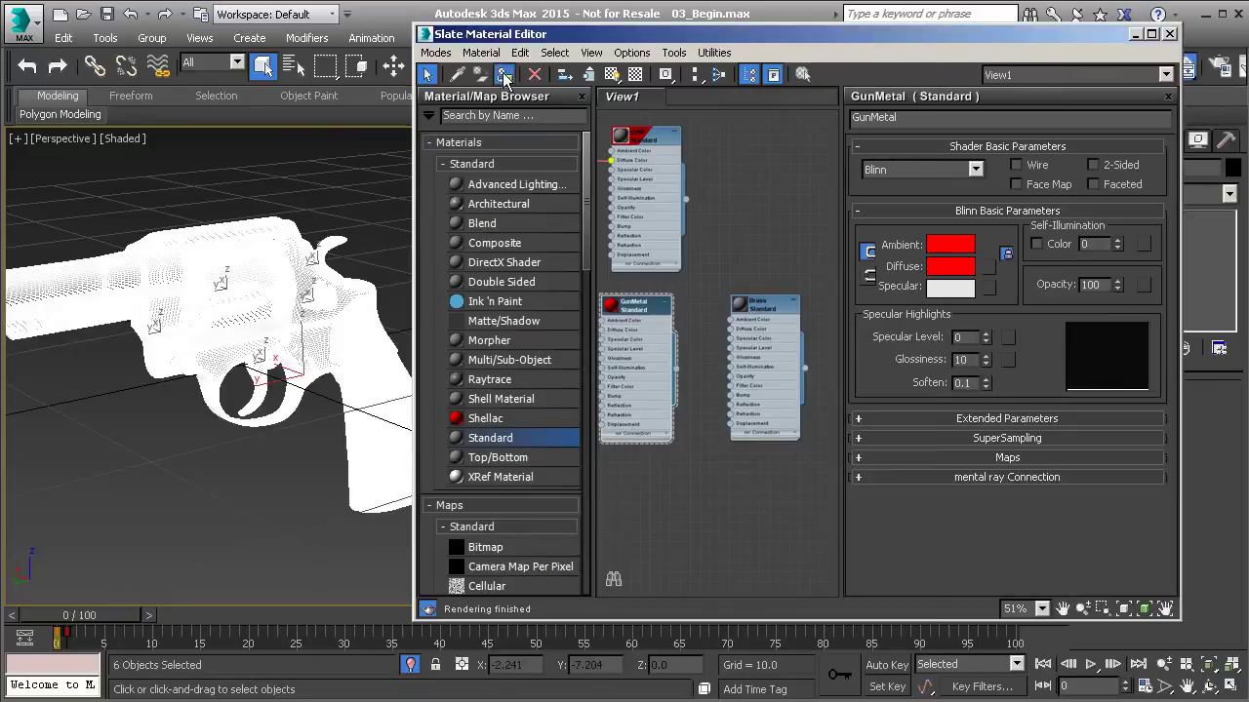
pyautogui.click(303, 201)
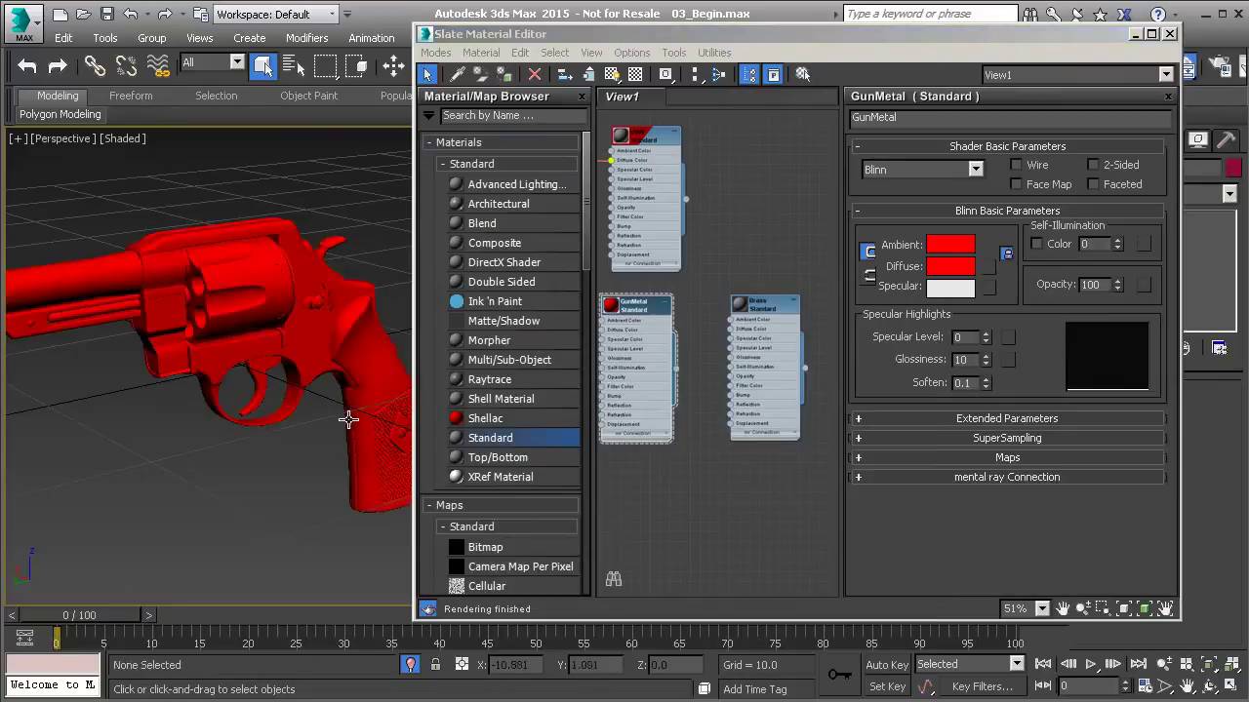
pyautogui.scroll(4, 359, 423)
# Step: Set the Brass material's diffuse color to pure green with RGB values 0, 255, 0
pyautogui.click(771, 352)
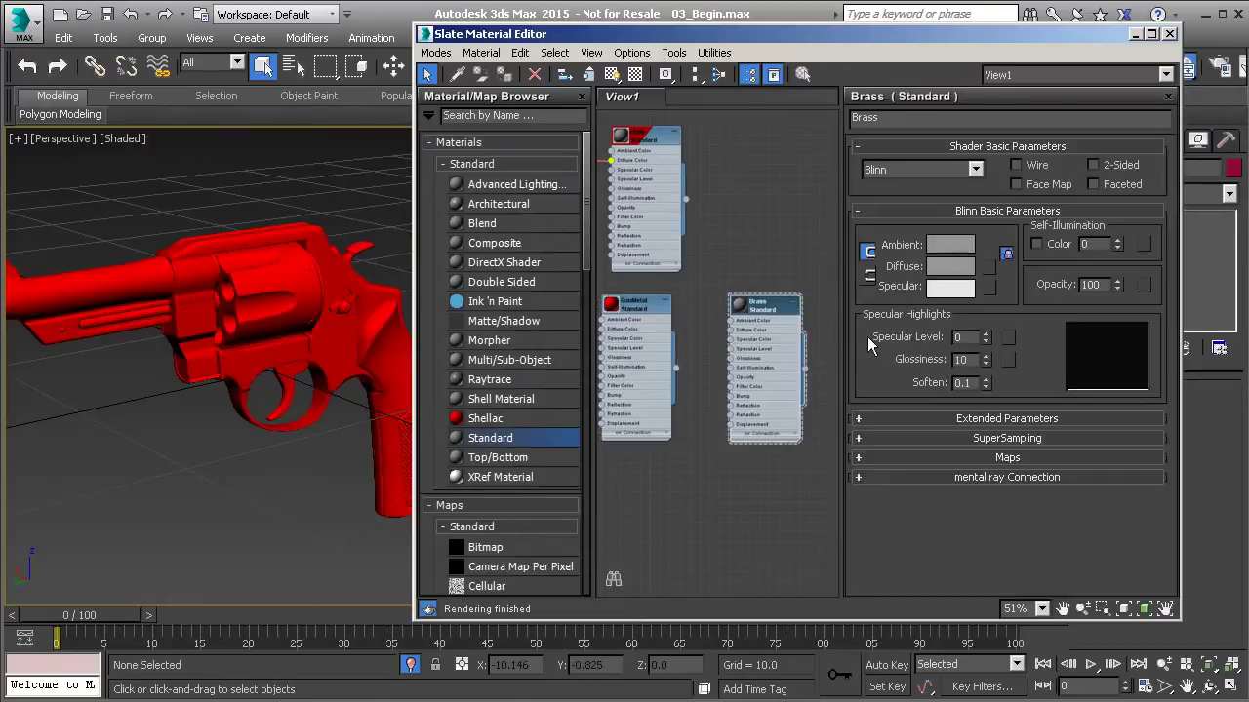
pyautogui.click(958, 260)
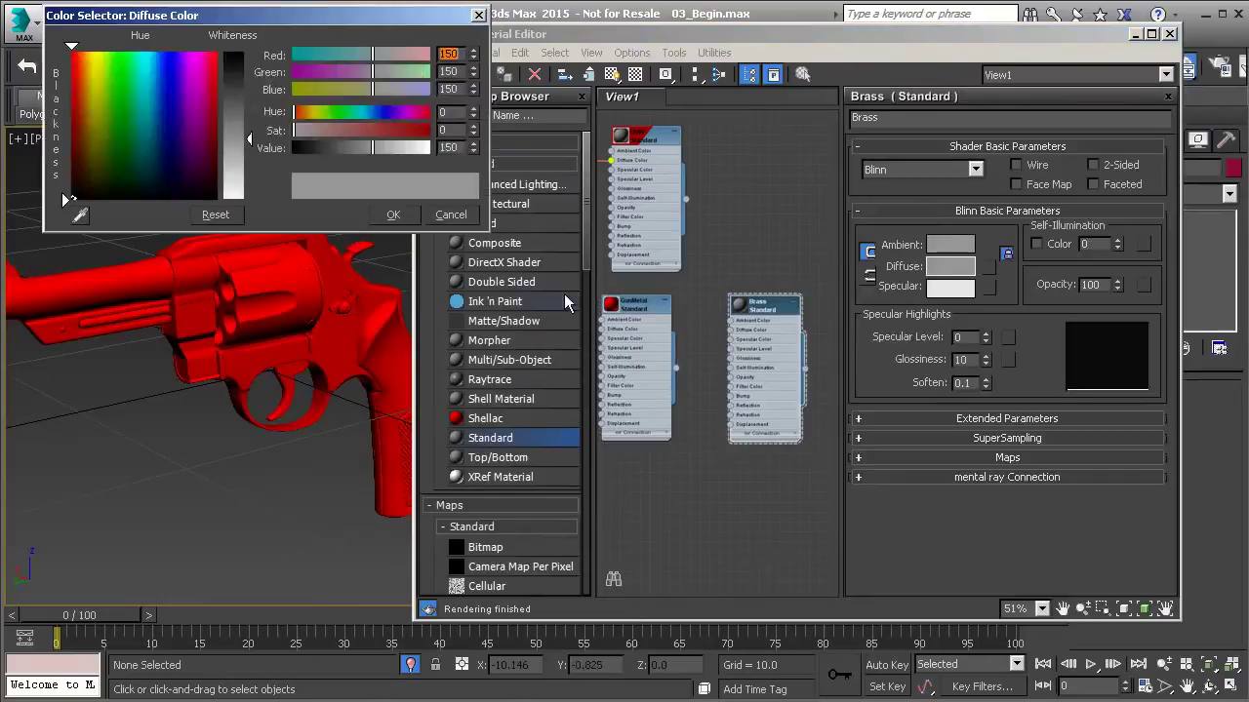
pyautogui.moveTo(140, 113); pyautogui.dragTo(119, 51)
pyautogui.moveTo(232, 78); pyautogui.dragTo(232, 51)
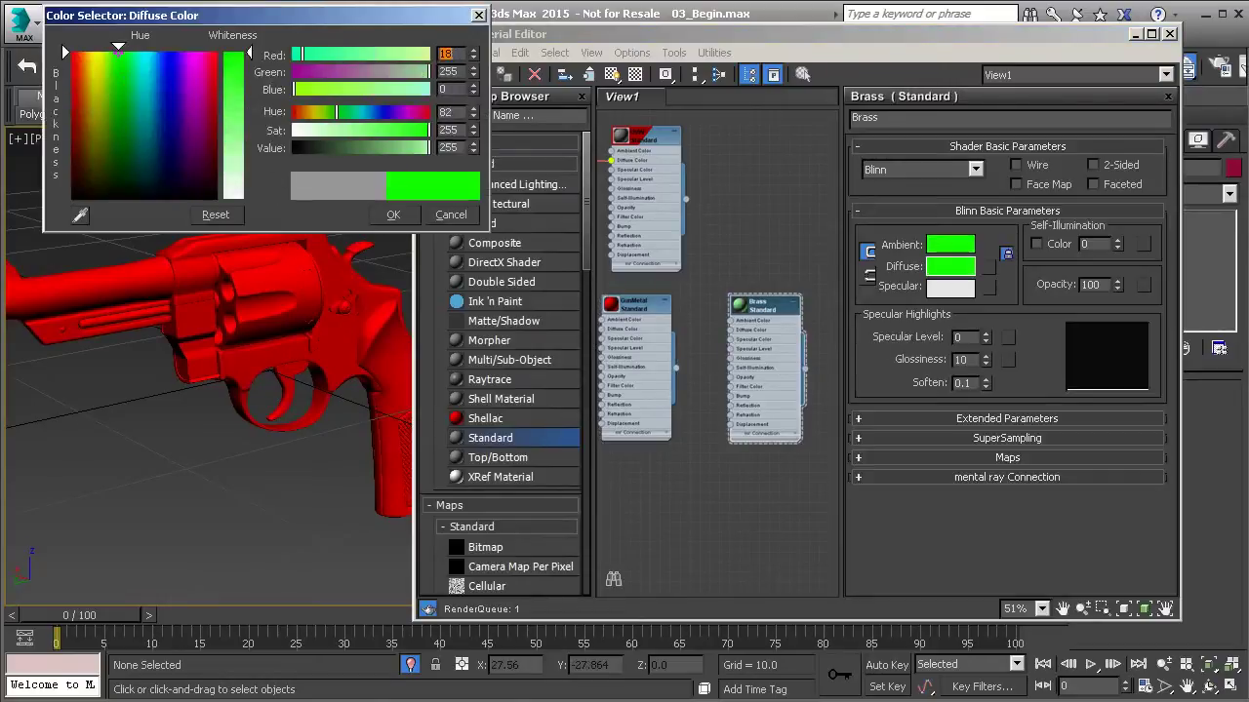
pyautogui.write('0')
pyautogui.press('Return')
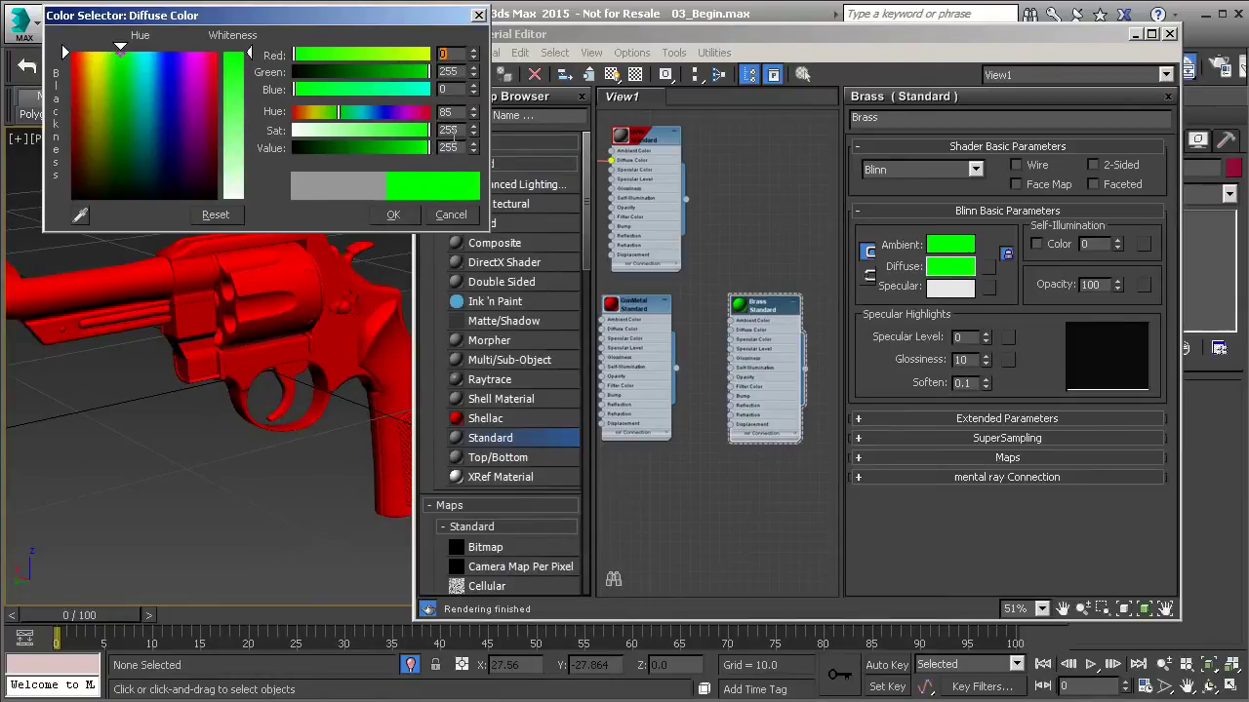
pyautogui.click(395, 215)
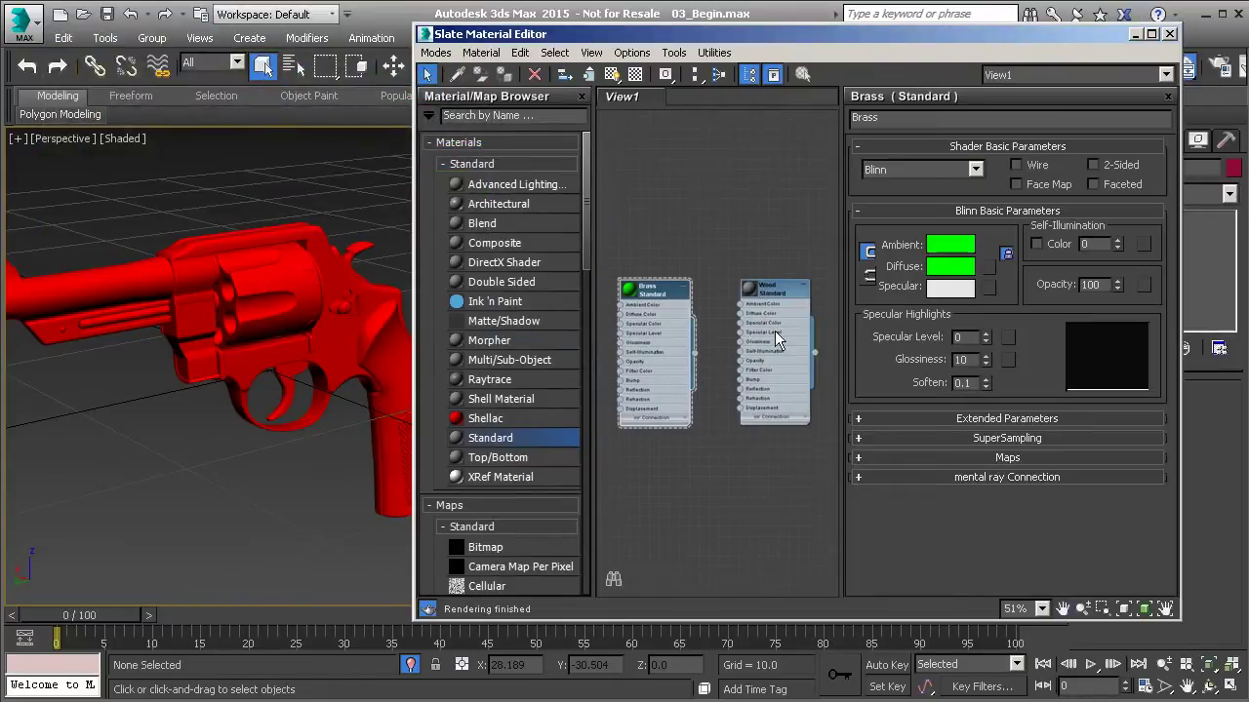
# Step: Set the Wood material's diffuse color to pure blue with RGB values 0, 0, 255
pyautogui.click(775, 331)
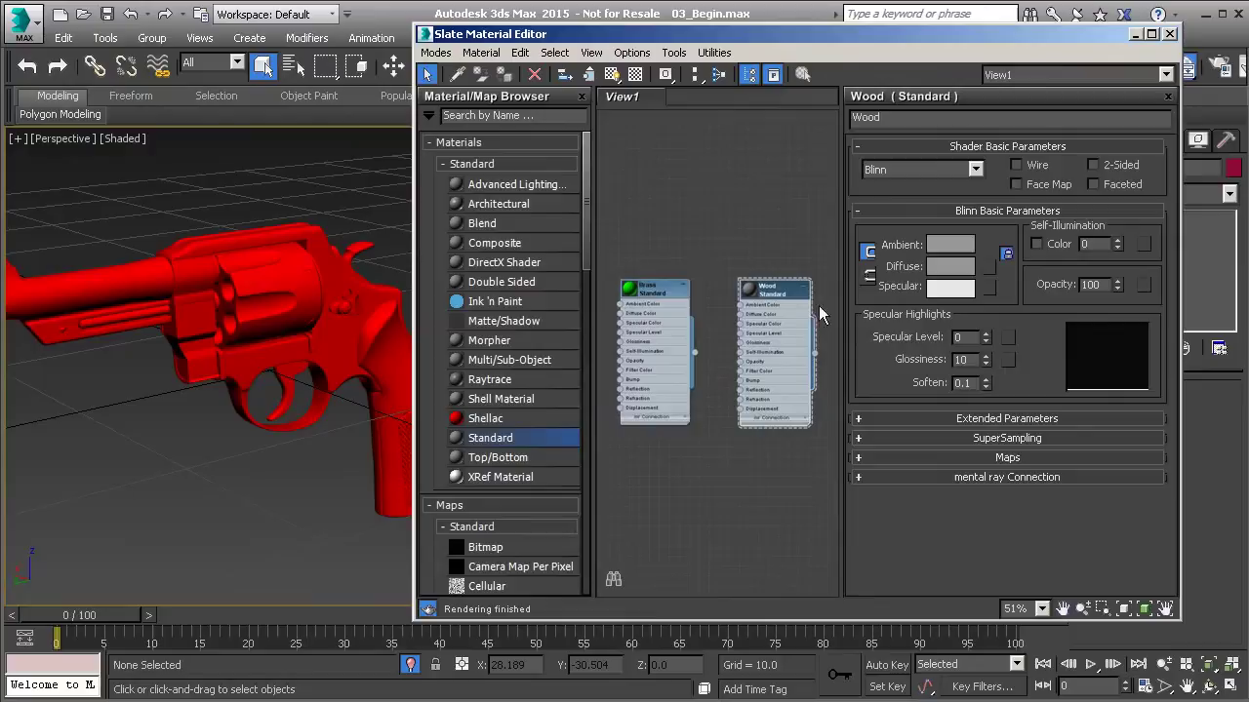
pyautogui.click(951, 268)
pyautogui.moveTo(185, 95); pyautogui.dragTo(171, 48)
pyautogui.doubleClick(454, 54)
pyautogui.write('0')
pyautogui.press('Return')
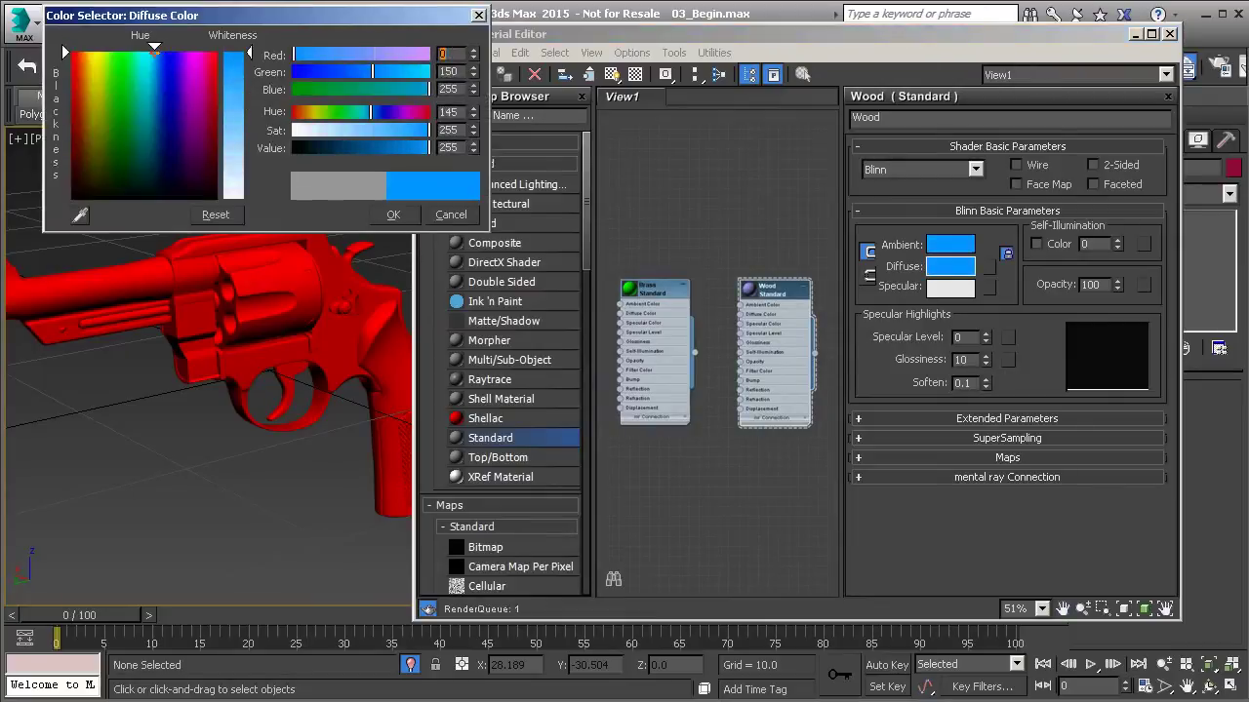
pyautogui.press('Tab')
pyautogui.write('0')
pyautogui.press('Return')
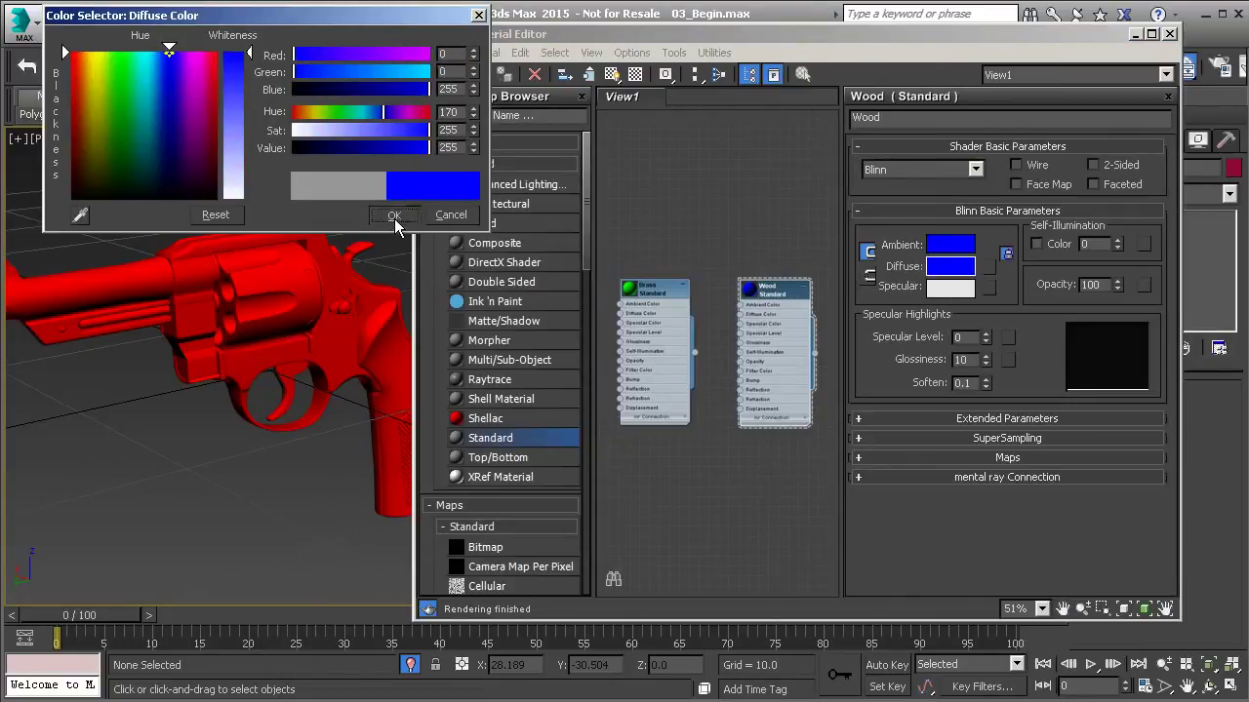
pyautogui.click(396, 216)
# Step: Make Brass the active material and move the Slate Material Editor window clear of the viewport
pyautogui.moveTo(649, 340); pyautogui.dragTo(707, 336, button='middle')
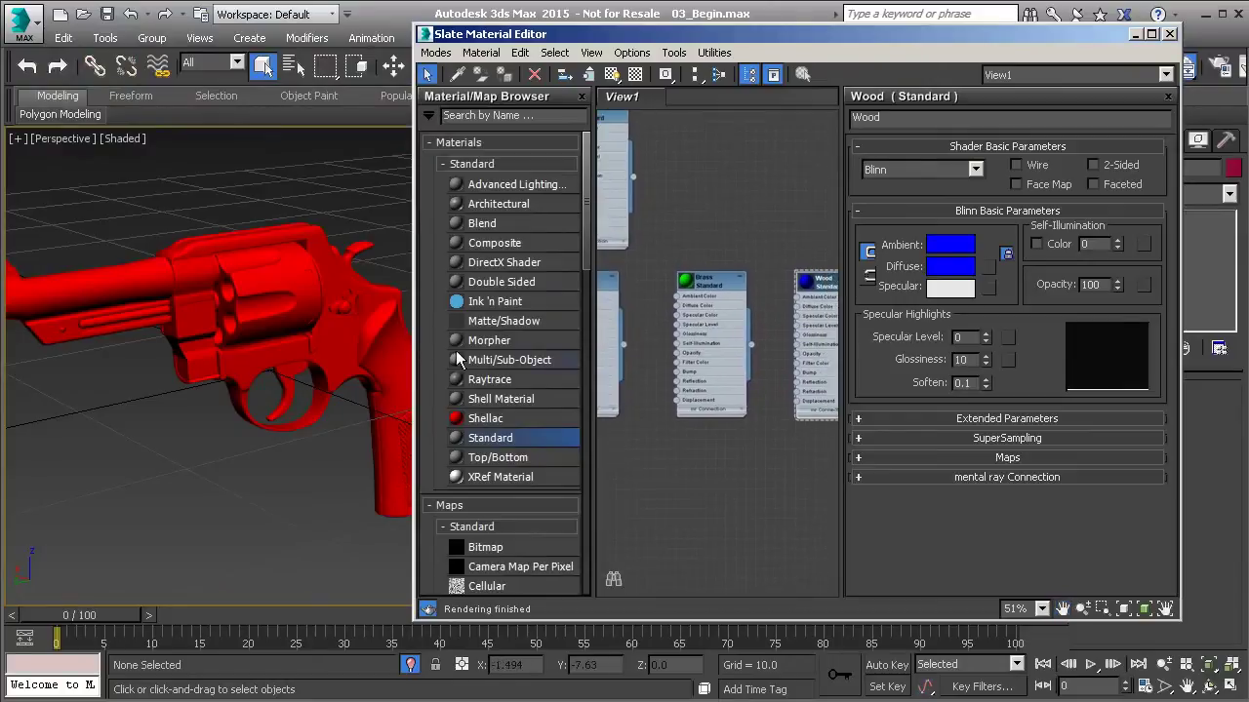
pyautogui.doubleClick(702, 325)
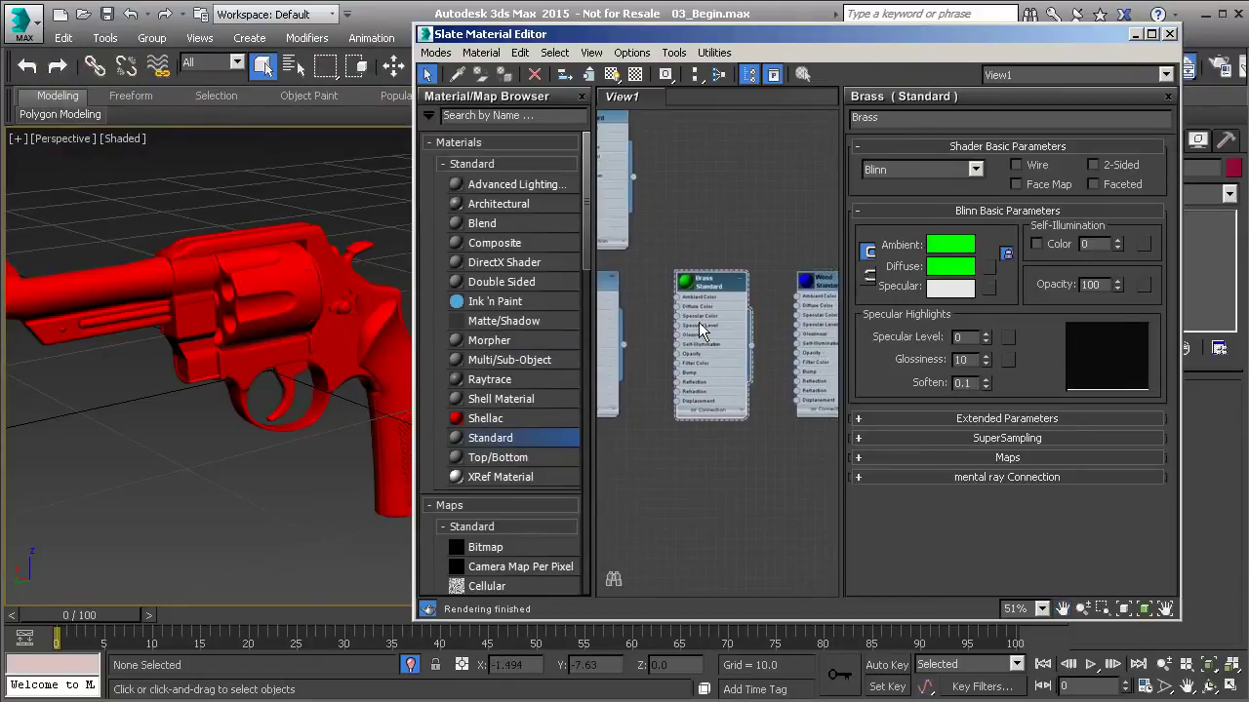
pyautogui.moveTo(625, 46); pyautogui.dragTo(1248, 136)
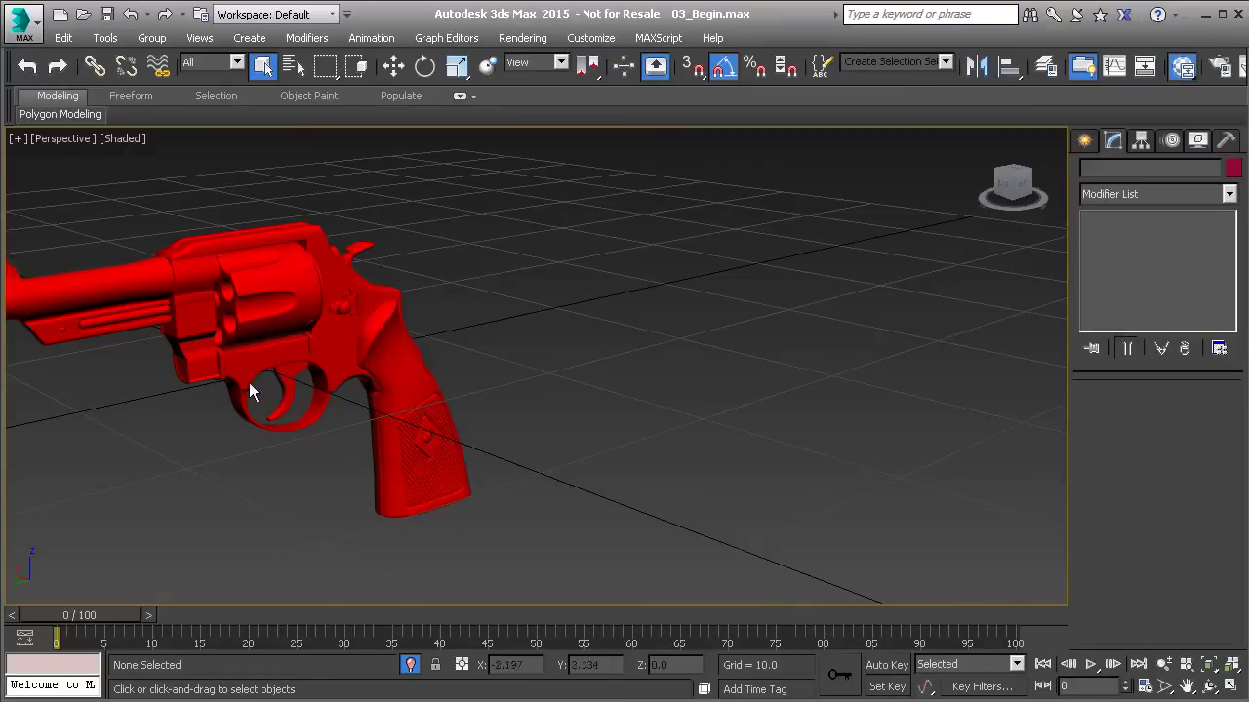
# Step: Select the high-poly revolver frame and advance the timeline to frame 1, where the parts are exploded
pyautogui.scroll(-2, 390, 390)
pyautogui.scroll(3, 321, 302)
pyautogui.click(320, 300)
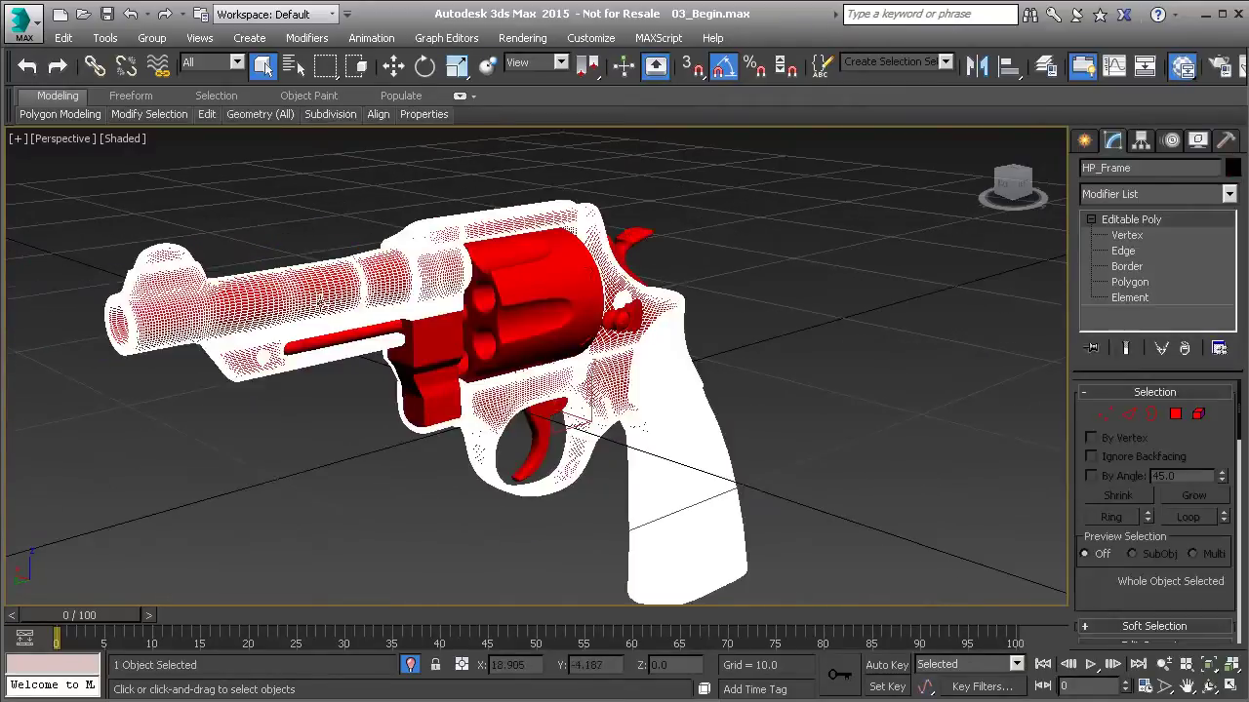
pyautogui.click(150, 618)
pyautogui.scroll(2, 200, 427)
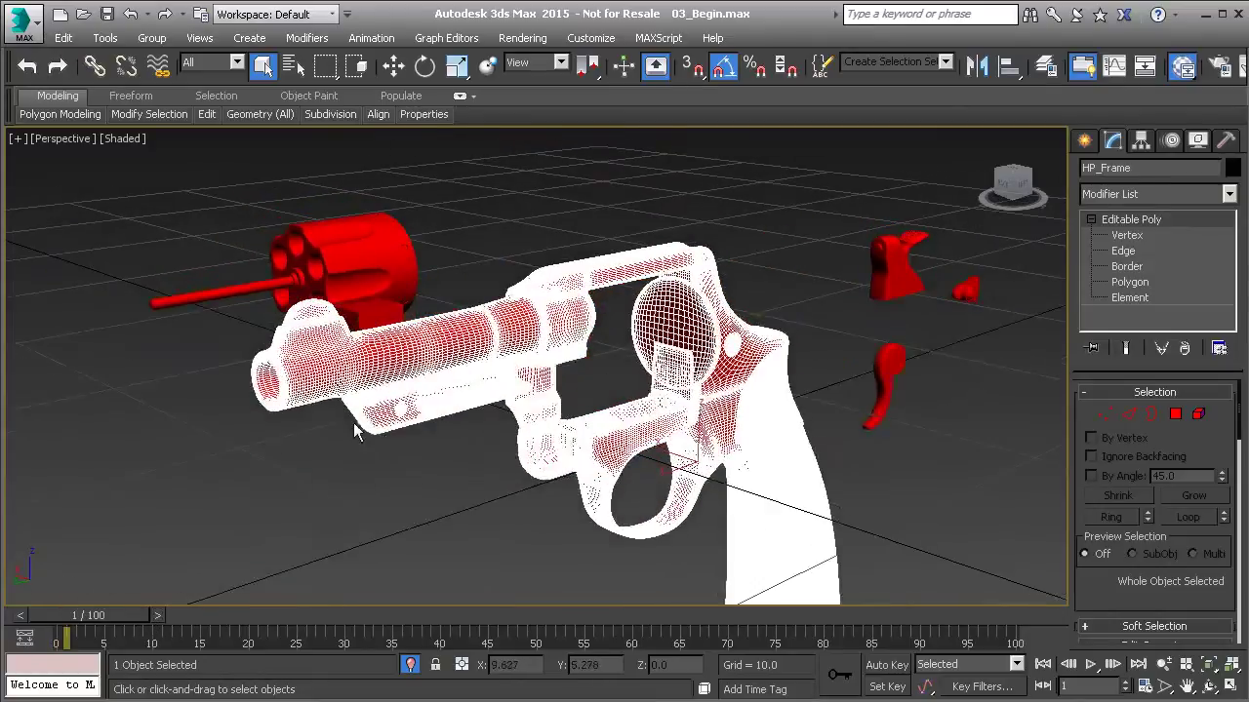
# Step: Select the round screw element beneath the barrel of HP_Frame, assign it the Brass material, and exit element editing
pyautogui.scroll(8, 390, 420)
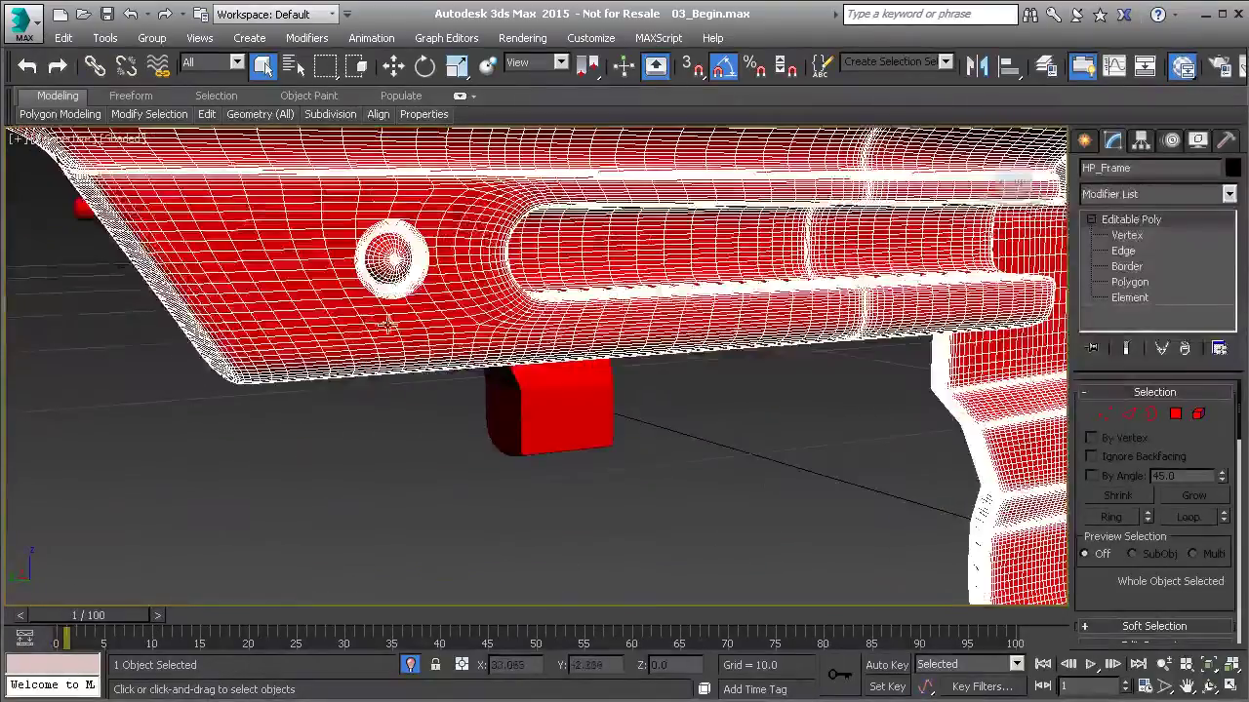
pyautogui.moveTo(396, 295); pyautogui.dragTo(277, 464, button='middle')
pyautogui.scroll(-2, 277, 464)
pyautogui.moveTo(415, 444); pyautogui.dragTo(468, 441, button='middle')
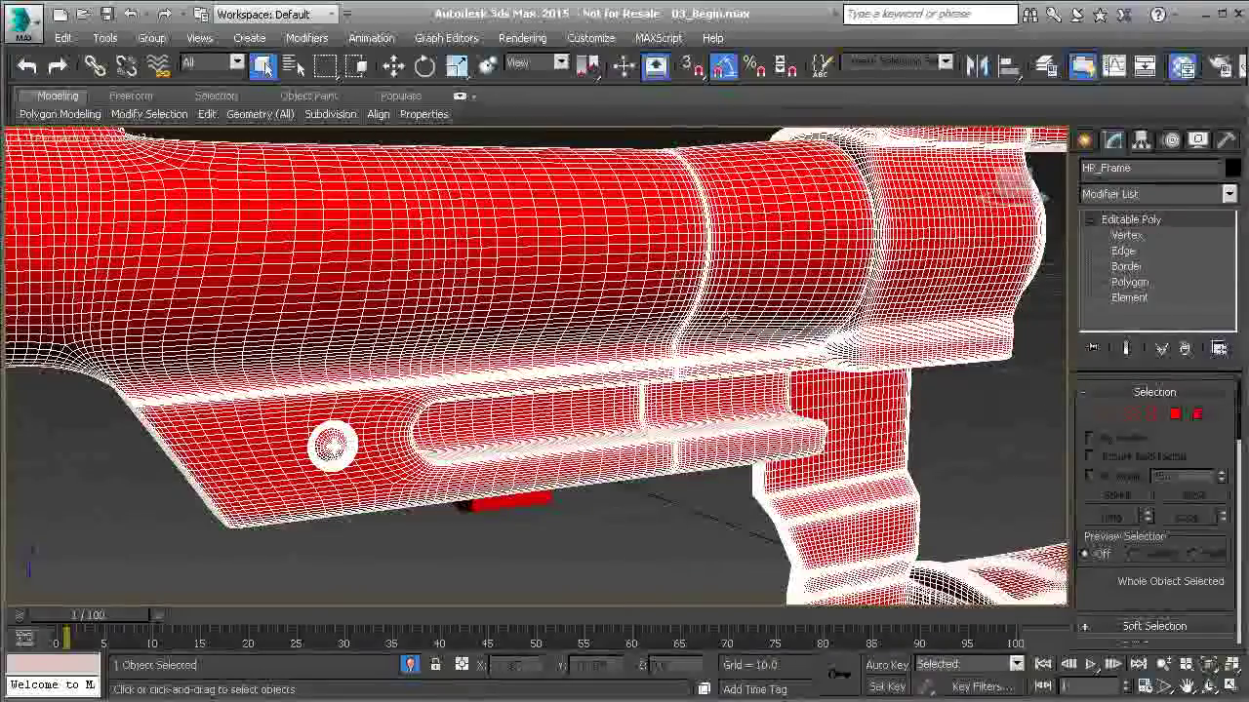
pyautogui.click(1198, 416)
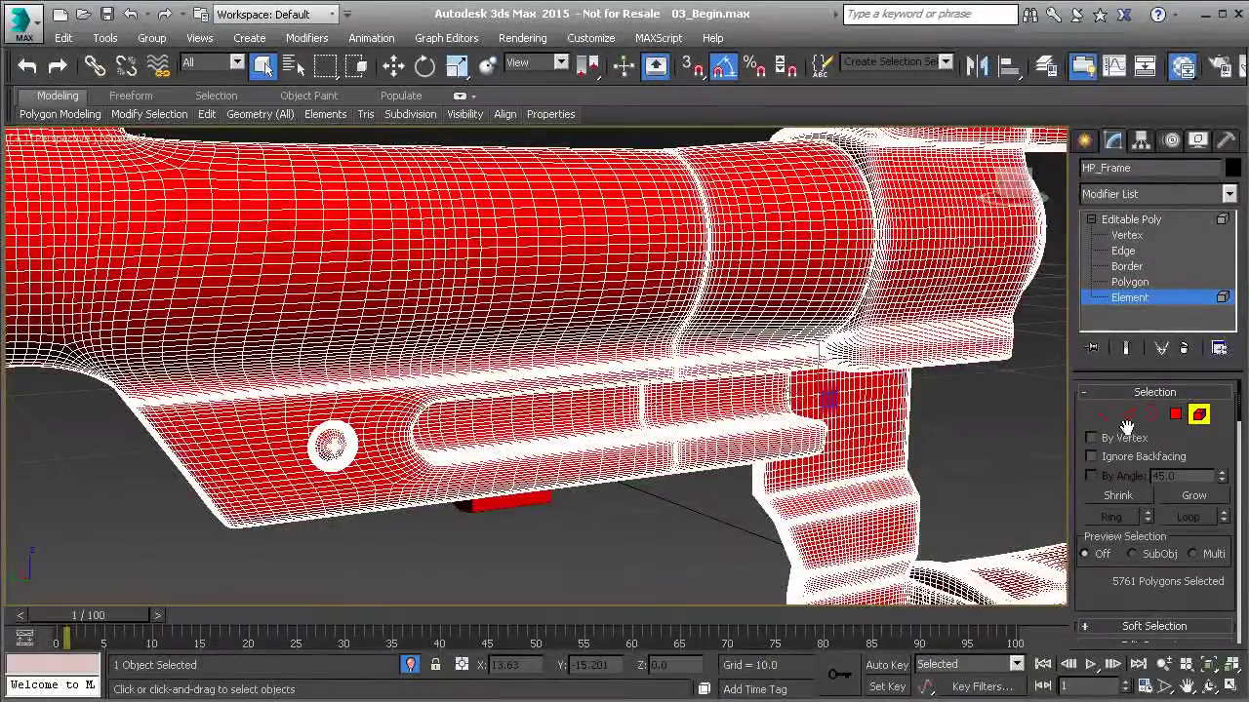
pyautogui.moveTo(1090, 589); pyautogui.dragTo(1101, 436)
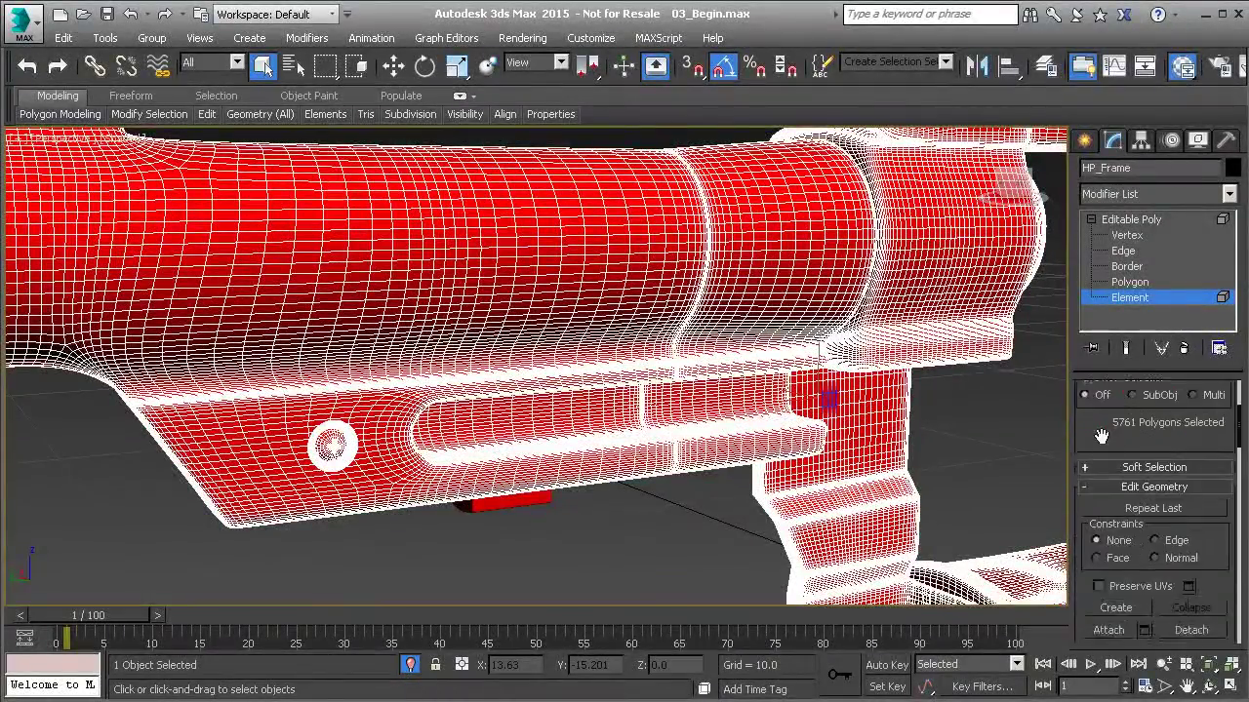
pyautogui.click(1085, 470)
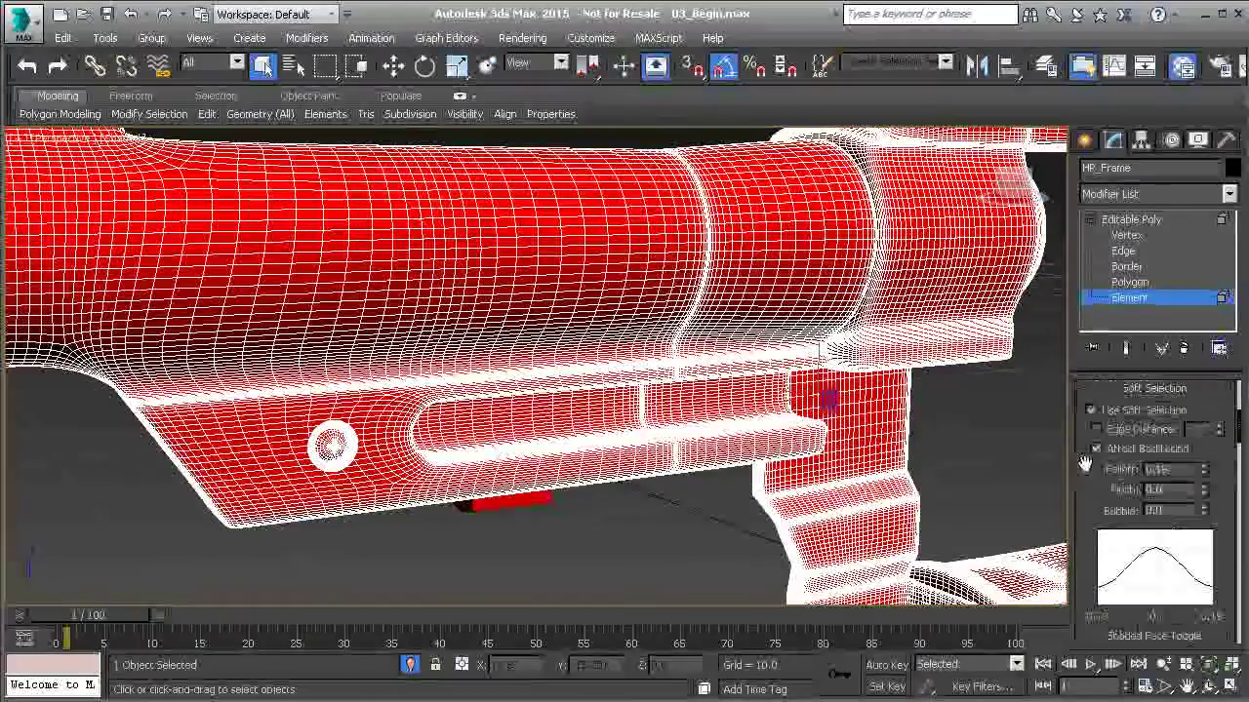
pyautogui.click(1094, 388)
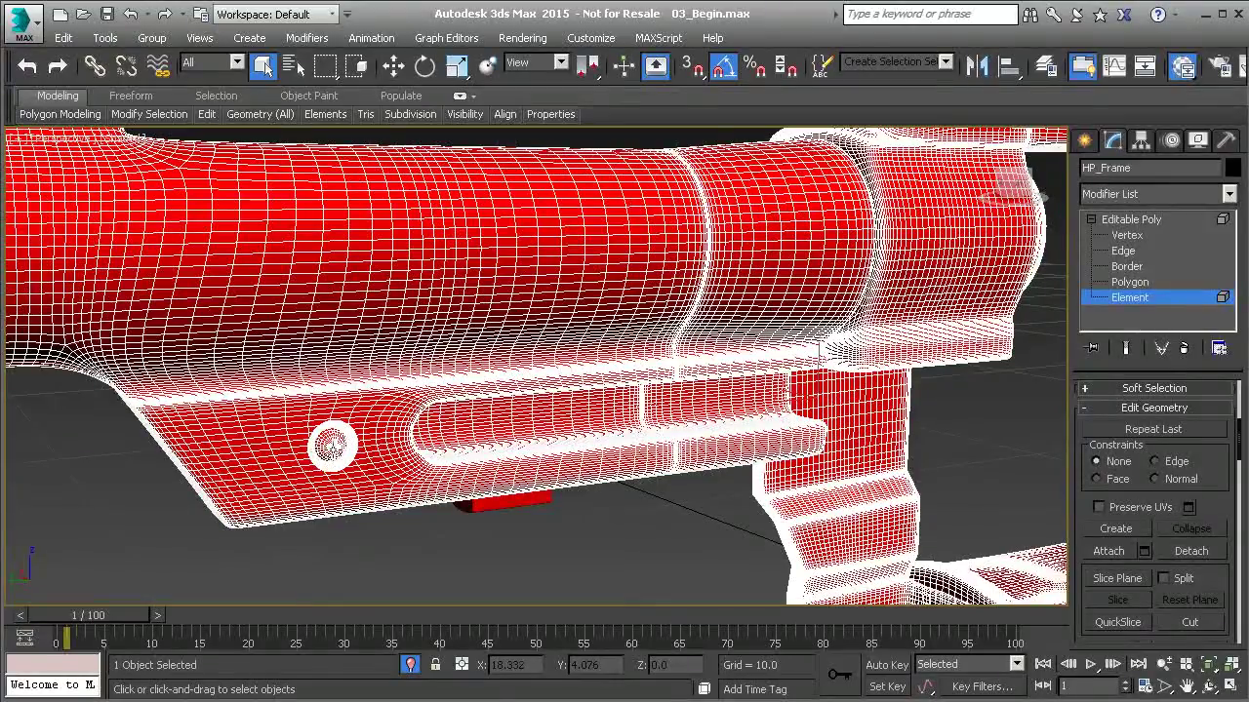
pyautogui.click(332, 449)
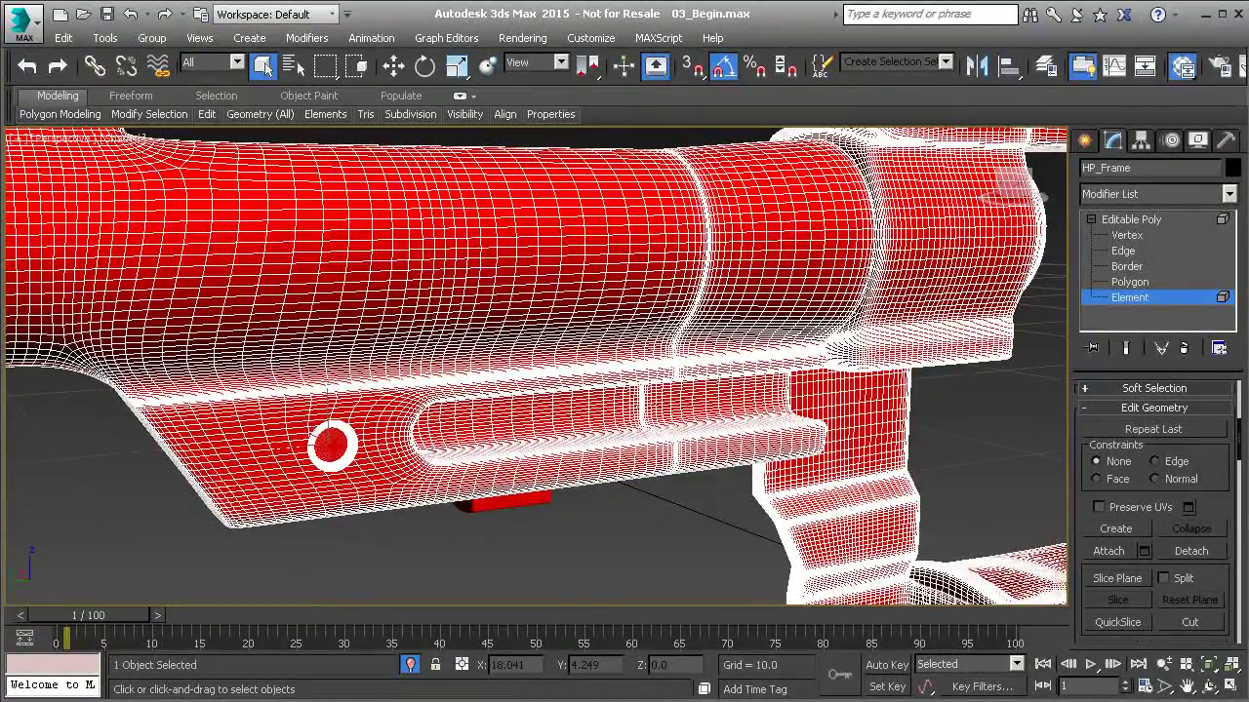
pyautogui.click(995, 379)
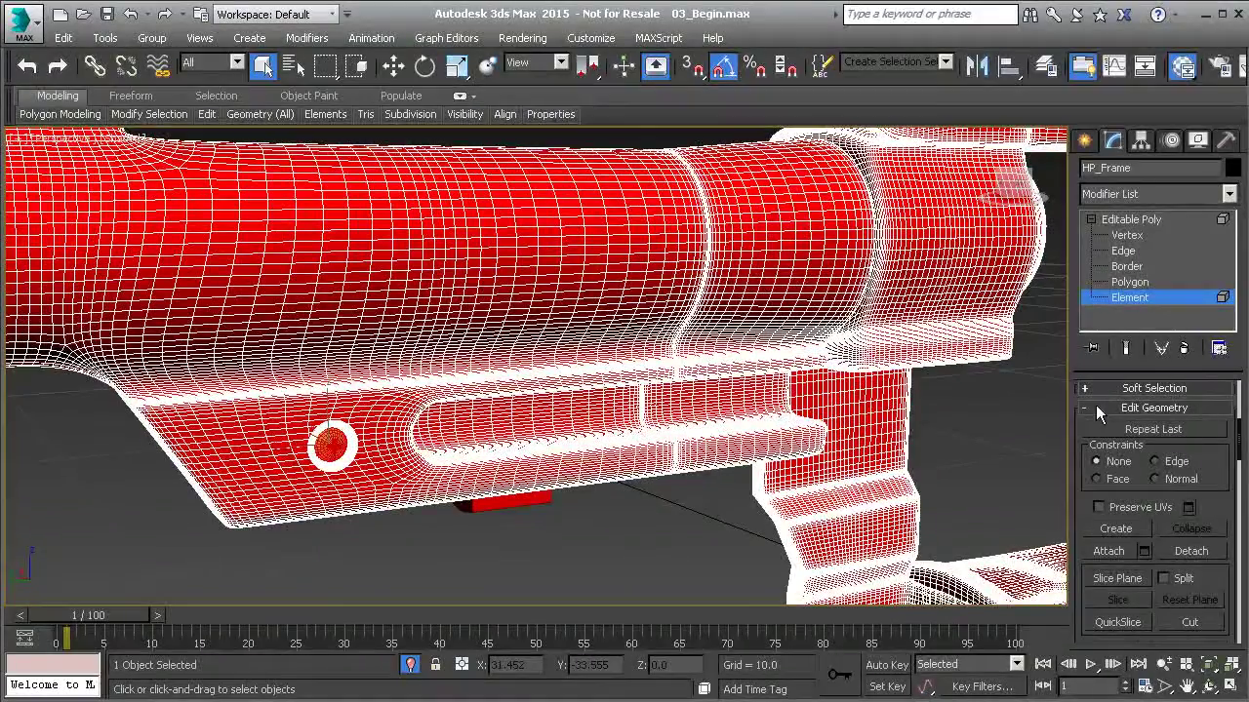
pyautogui.moveTo(1078, 417); pyautogui.dragTo(1073, 683)
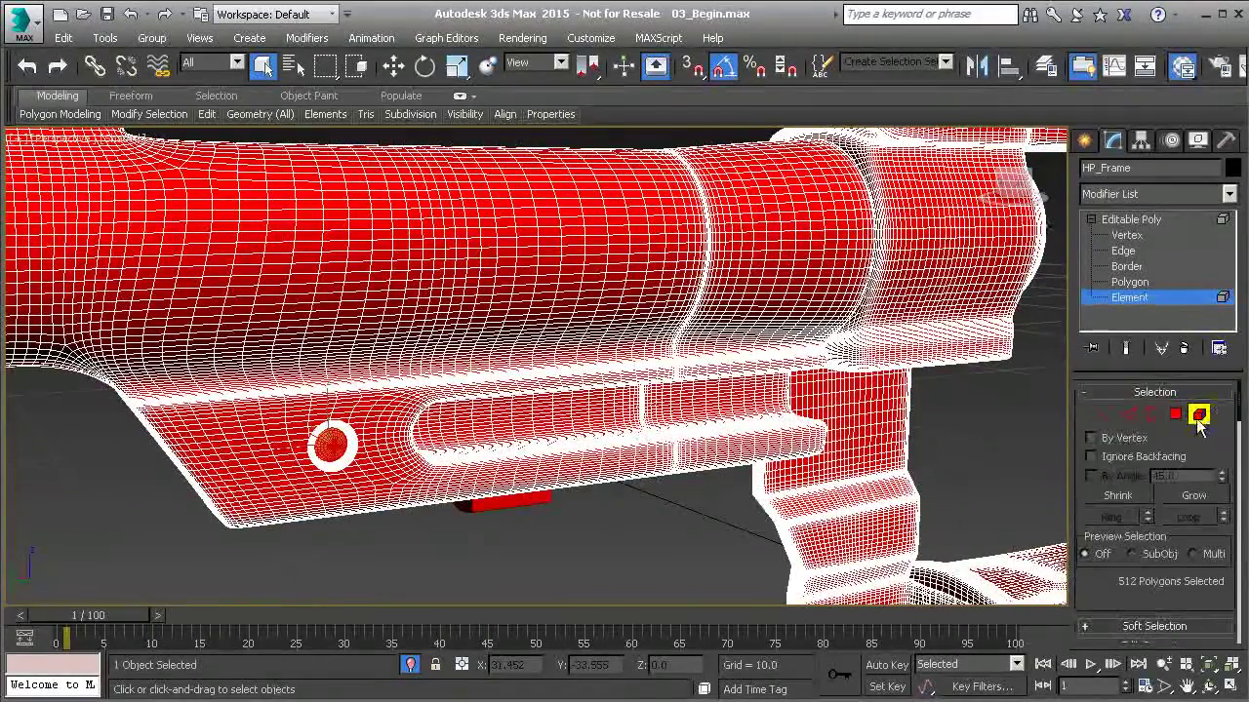
pyautogui.click(1199, 412)
# Step: Assign the Brass material to the round pin element on the side of the frame near the grip
pyautogui.moveTo(640, 522); pyautogui.dragTo(368, 438, button='middle')
pyautogui.scroll(-3, 368, 438)
pyautogui.moveTo(575, 447); pyautogui.dragTo(522, 434, button='middle')
pyautogui.scroll(2, 537, 422)
pyautogui.moveTo(639, 401); pyautogui.dragTo(432, 443, button='middle')
pyautogui.moveTo(535, 440); pyautogui.dragTo(516, 416, button='middle')
pyautogui.scroll(5, 516, 416)
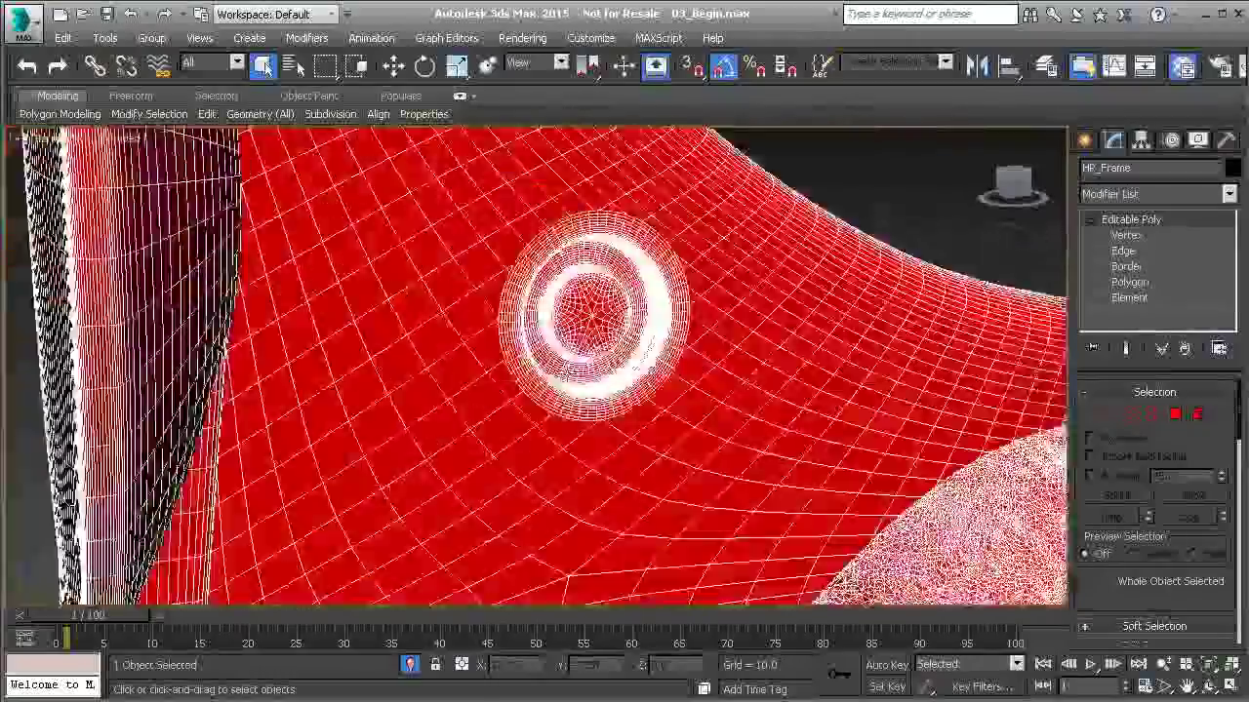
pyautogui.click(1198, 414)
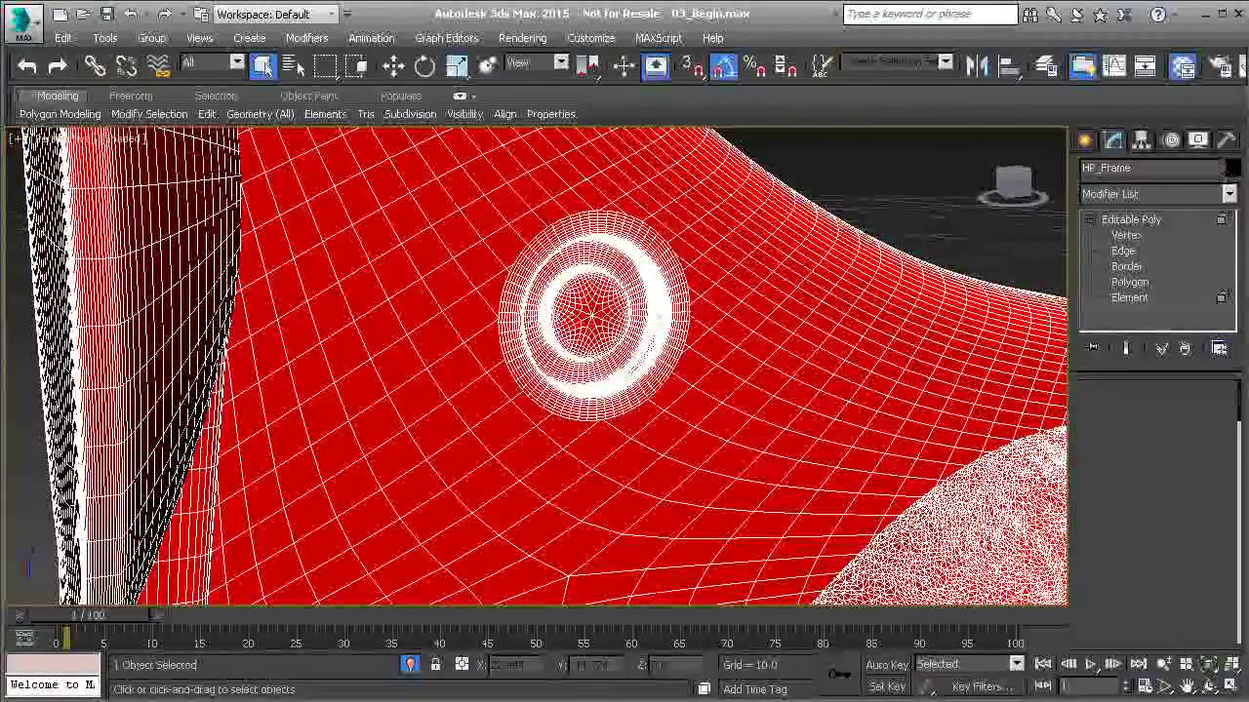
pyautogui.click(589, 258)
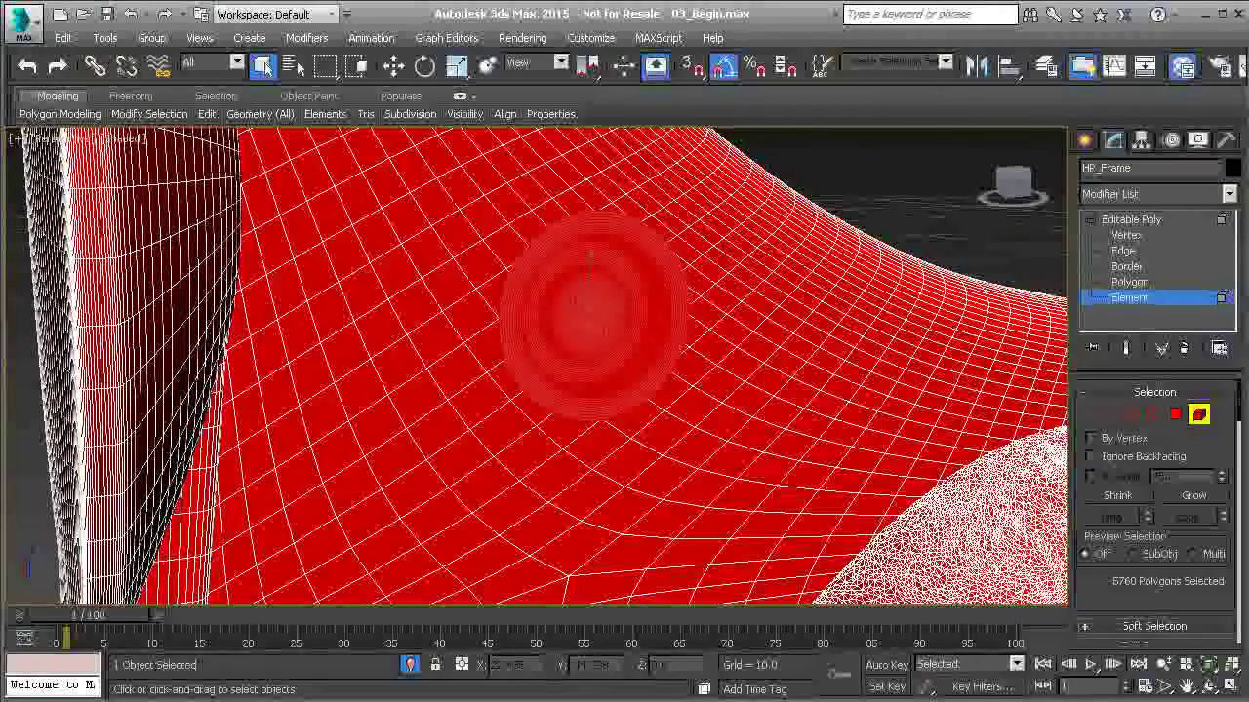
pyautogui.click(1198, 414)
# Step: Assign the Brass material to the round disc element inside the diamond on the checkered grip
pyautogui.scroll(-5, 826, 398)
pyautogui.moveTo(826, 398); pyautogui.dragTo(727, 195, button='middle')
pyautogui.moveTo(859, 585); pyautogui.dragTo(533, 288, button='middle')
pyautogui.scroll(4, 641, 306)
pyautogui.click(1124, 418)
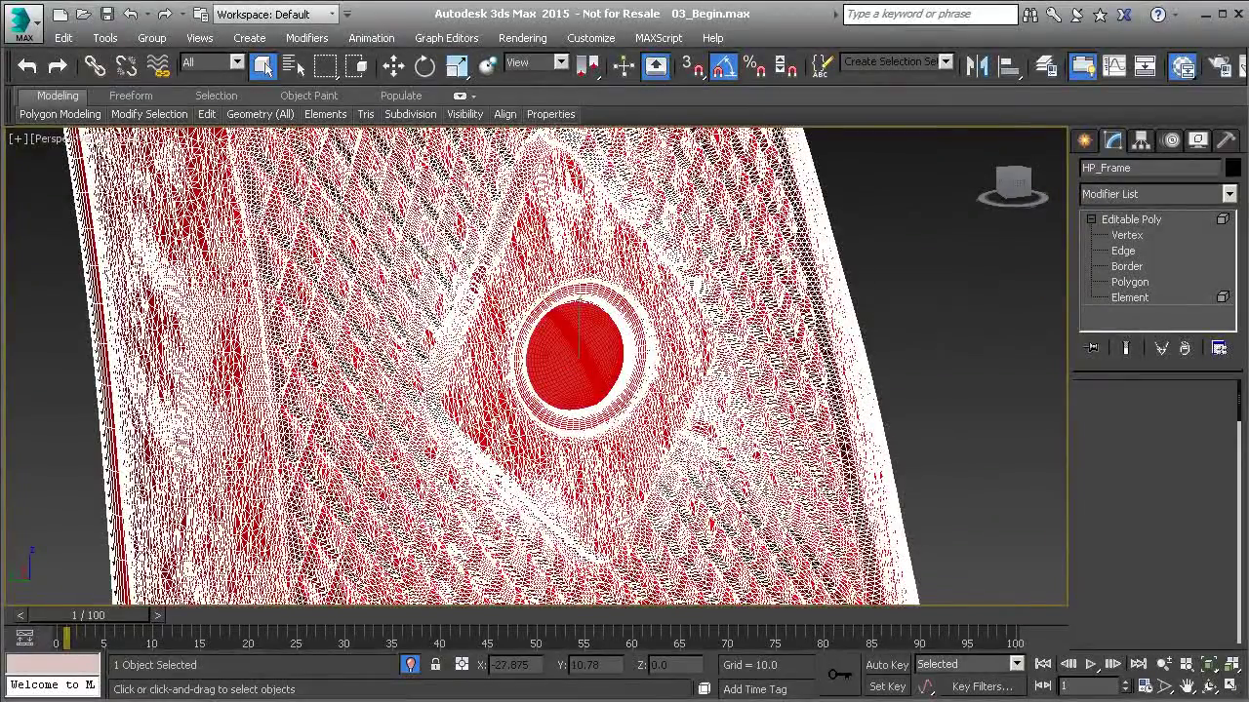
pyautogui.press('5')
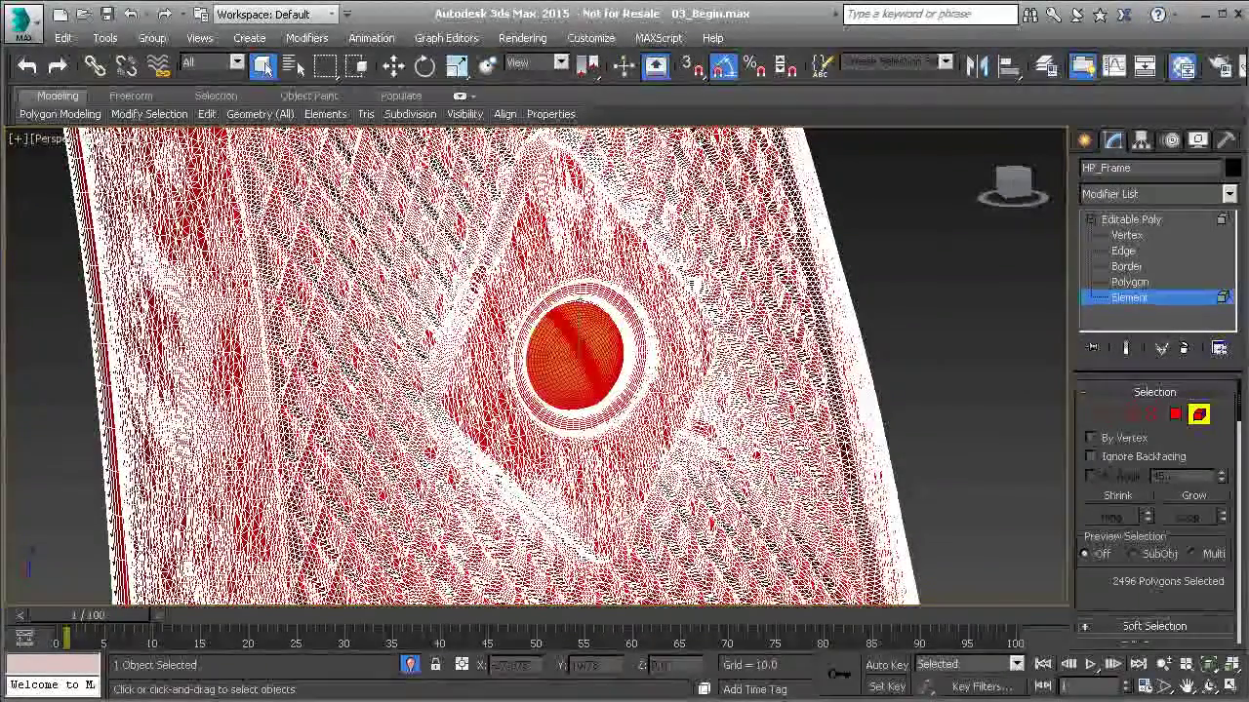
pyautogui.click(1194, 418)
# Step: Select the HP_KeyLock part and assign the Brass material to its slotted screw head element
pyautogui.scroll(-5, 883, 388)
pyautogui.moveTo(878, 388)
pyautogui.mouseDown(button='middle')
pyautogui.moveTo(768, 348)
pyautogui.moveTo(747, 509)
pyautogui.moveTo(719, 370)
pyautogui.moveTo(822, 371)
pyautogui.moveTo(719, 362)
pyautogui.moveTo(760, 534)
pyautogui.moveTo(716, 387)
pyautogui.moveTo(664, 452)
pyautogui.moveTo(778, 371)
pyautogui.moveTo(783, 296)
pyautogui.mouseUp(button='middle')
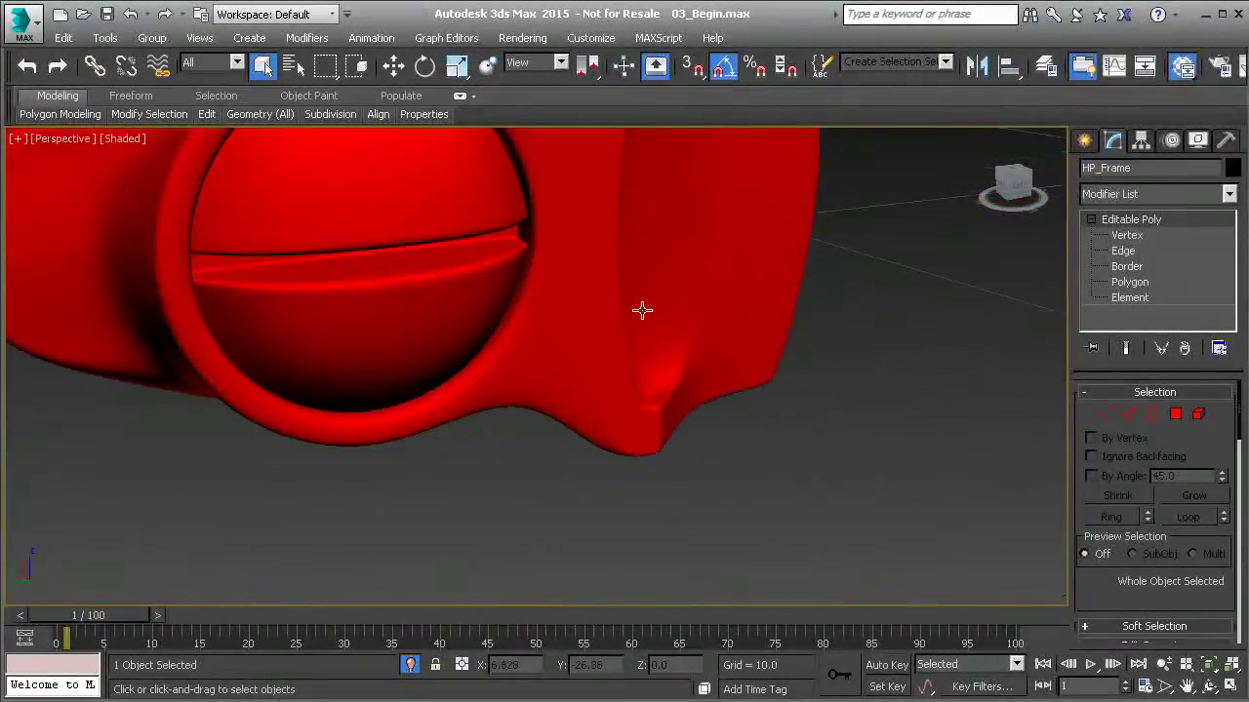
pyautogui.scroll(-3, 635, 301)
pyautogui.scroll(-3, 537, 315)
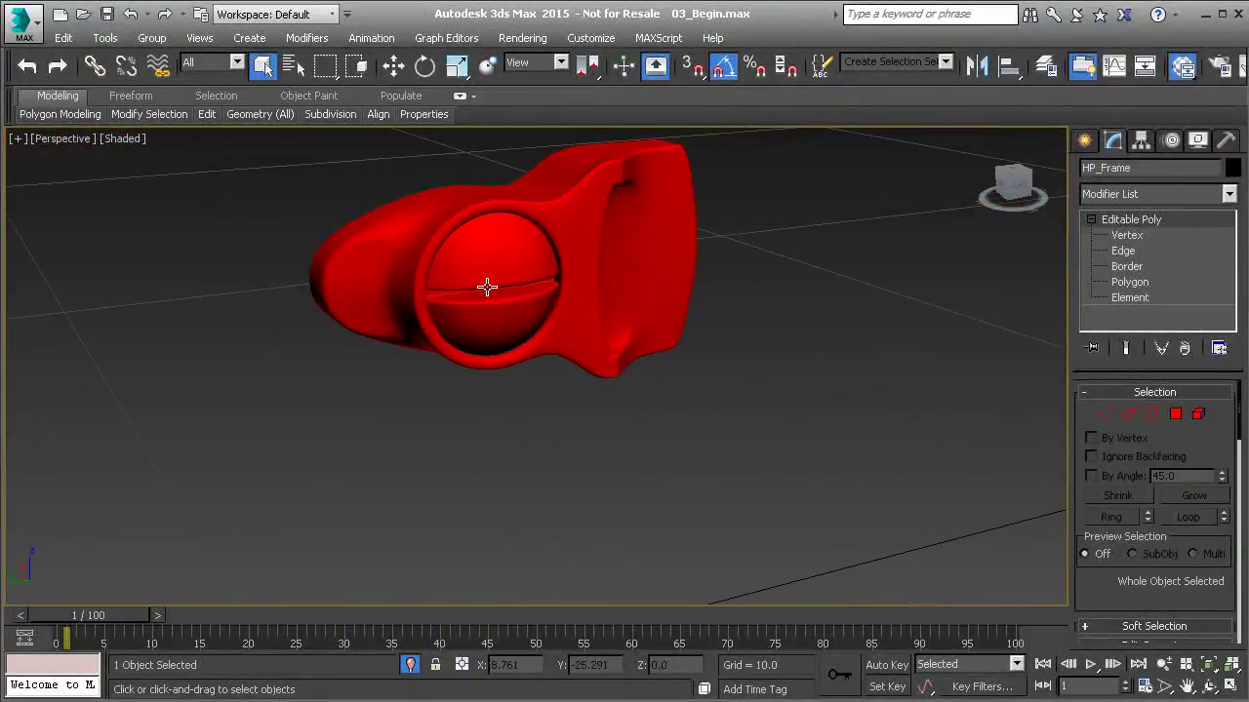
pyautogui.click(688, 278)
pyautogui.click(1198, 414)
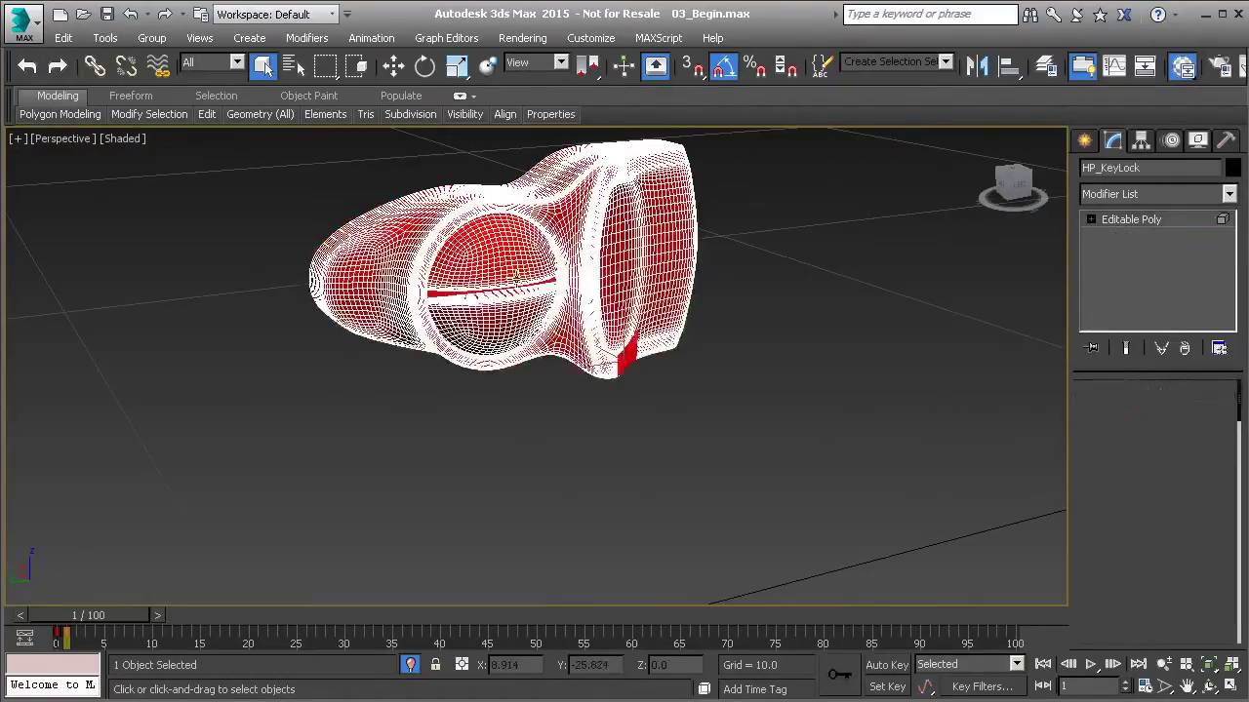
pyautogui.click(514, 277)
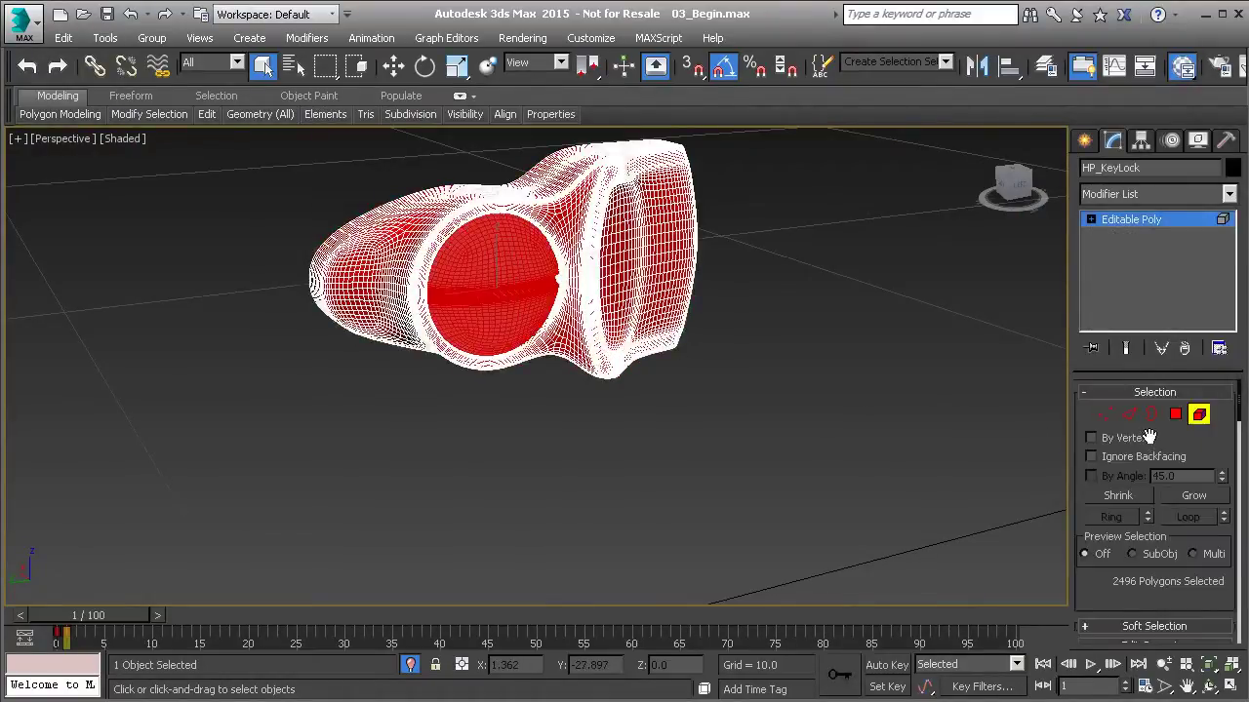
pyautogui.press('F2')
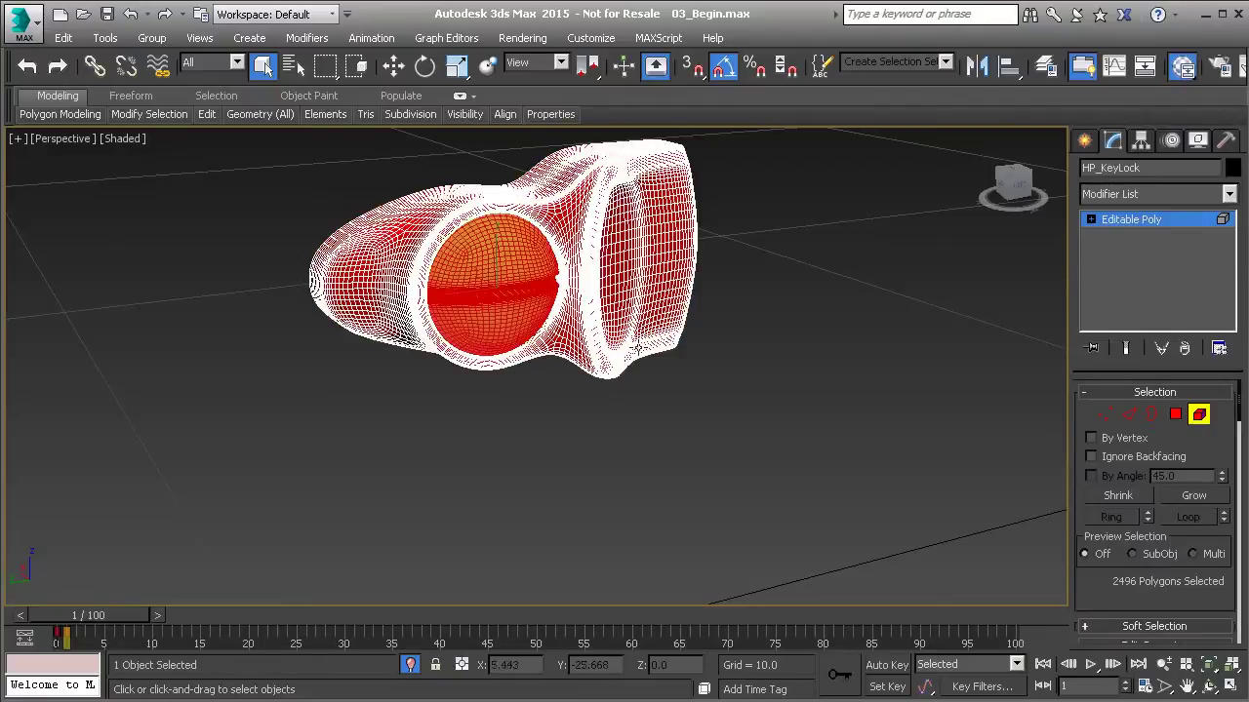
pyautogui.click(1198, 414)
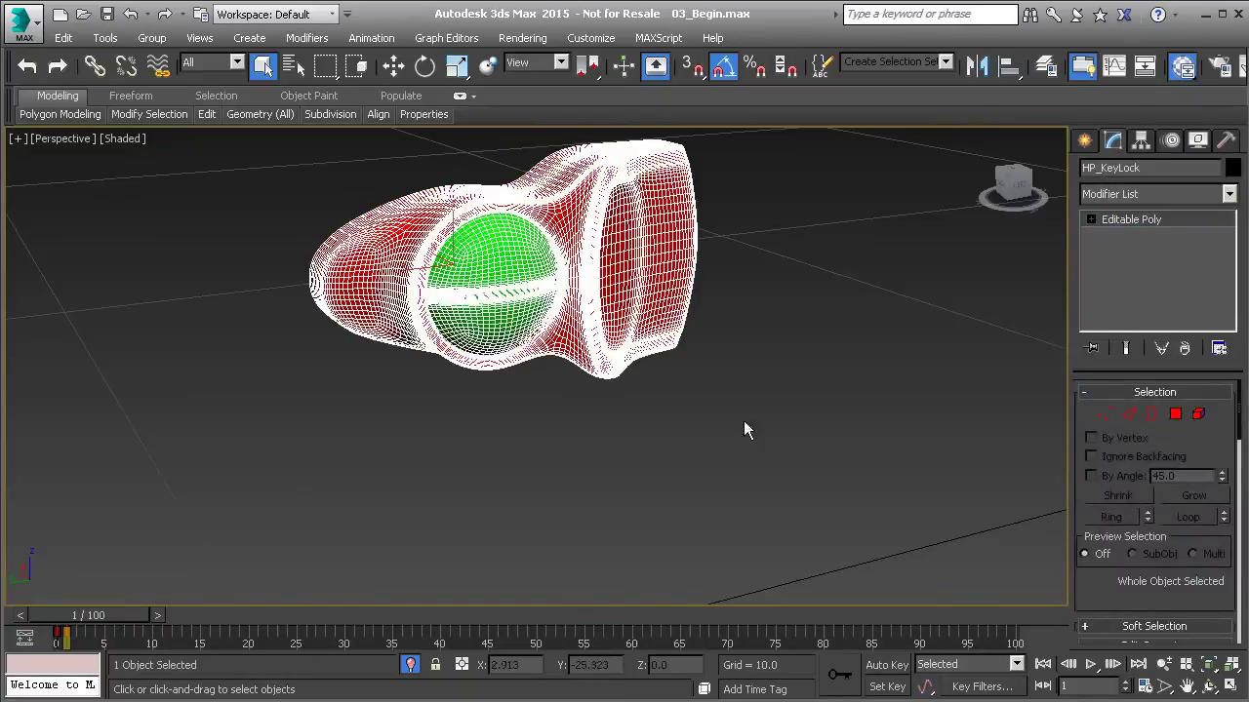
# Step: Select HP_Frame and assign the Brass material to the round disc element in the diamond on the other side of the grip
pyautogui.moveTo(487, 429); pyautogui.dragTo(788, 392, button='middle')
pyautogui.scroll(-5, 790, 398)
pyautogui.moveTo(649, 420); pyautogui.dragTo(811, 331, button='middle')
pyautogui.scroll(-3, 811, 334)
pyautogui.keyDown('alt'); pyautogui.moveTo(781, 374); pyautogui.dragTo(594, 371, button='middle'); pyautogui.keyUp('alt')
pyautogui.scroll(10, 594, 370)
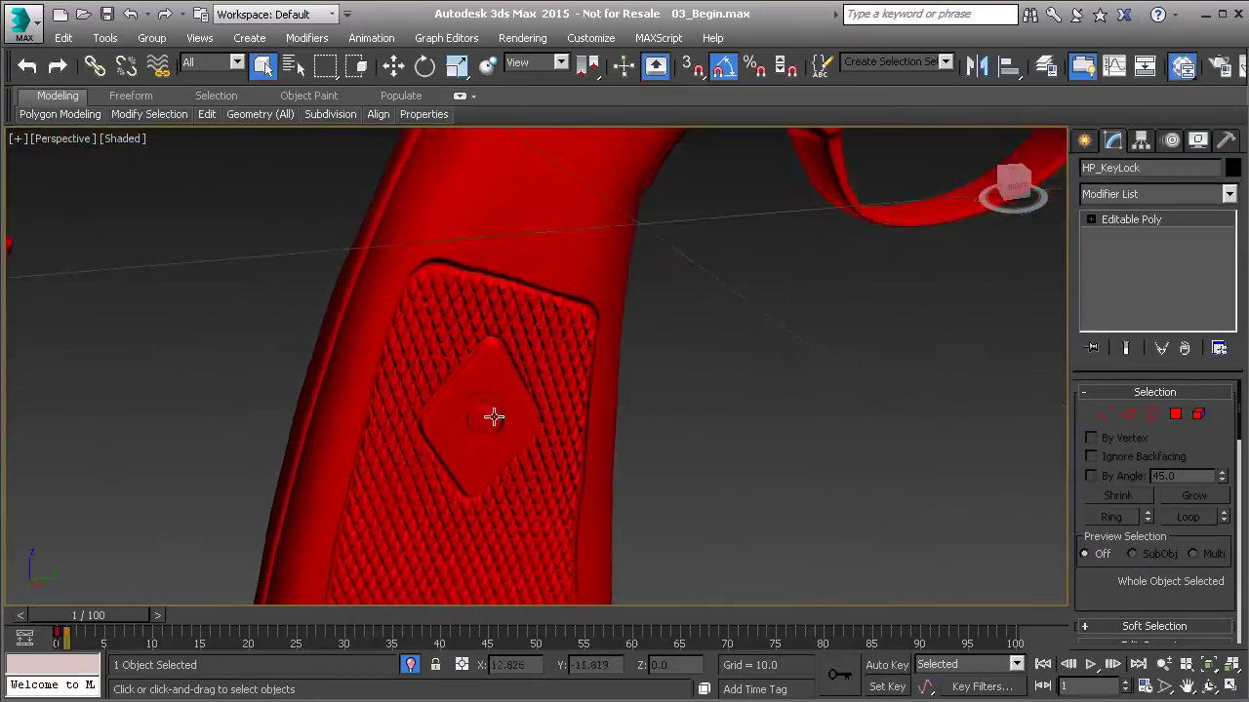
pyautogui.keyDown('alt'); pyautogui.moveTo(502, 384); pyautogui.dragTo(506, 337, button='middle'); pyautogui.keyUp('alt')
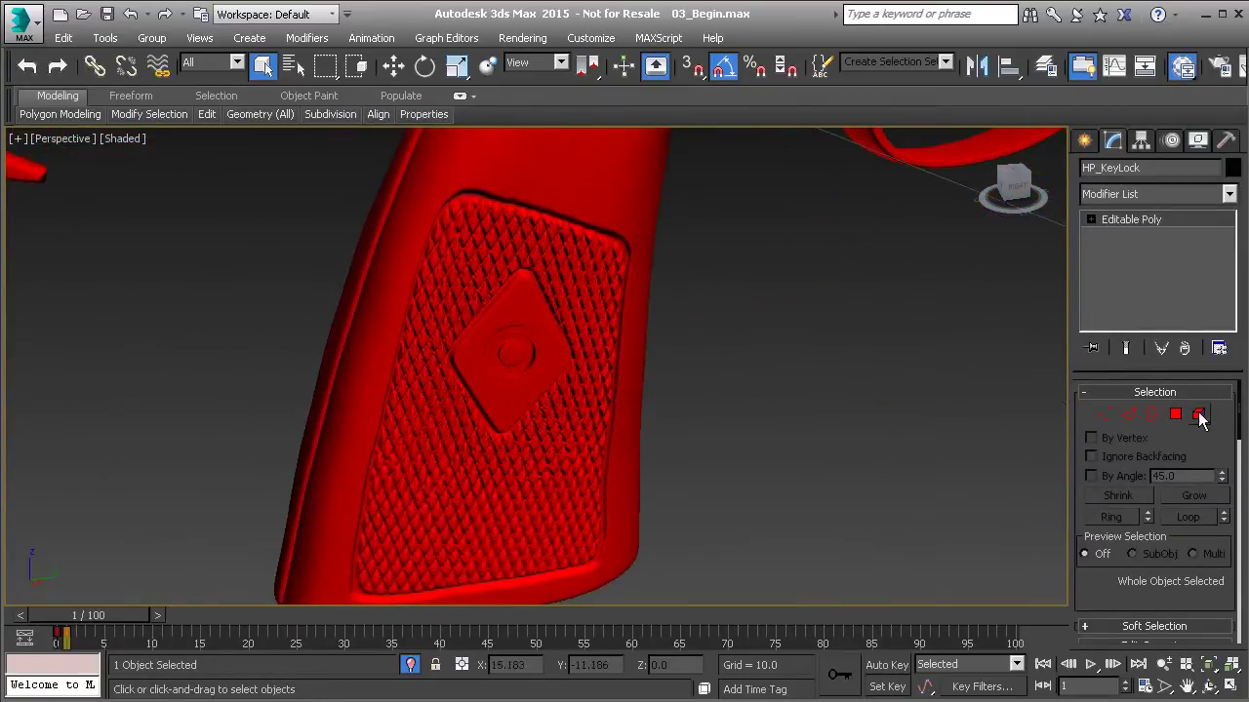
pyautogui.click(562, 273)
pyautogui.click(1196, 414)
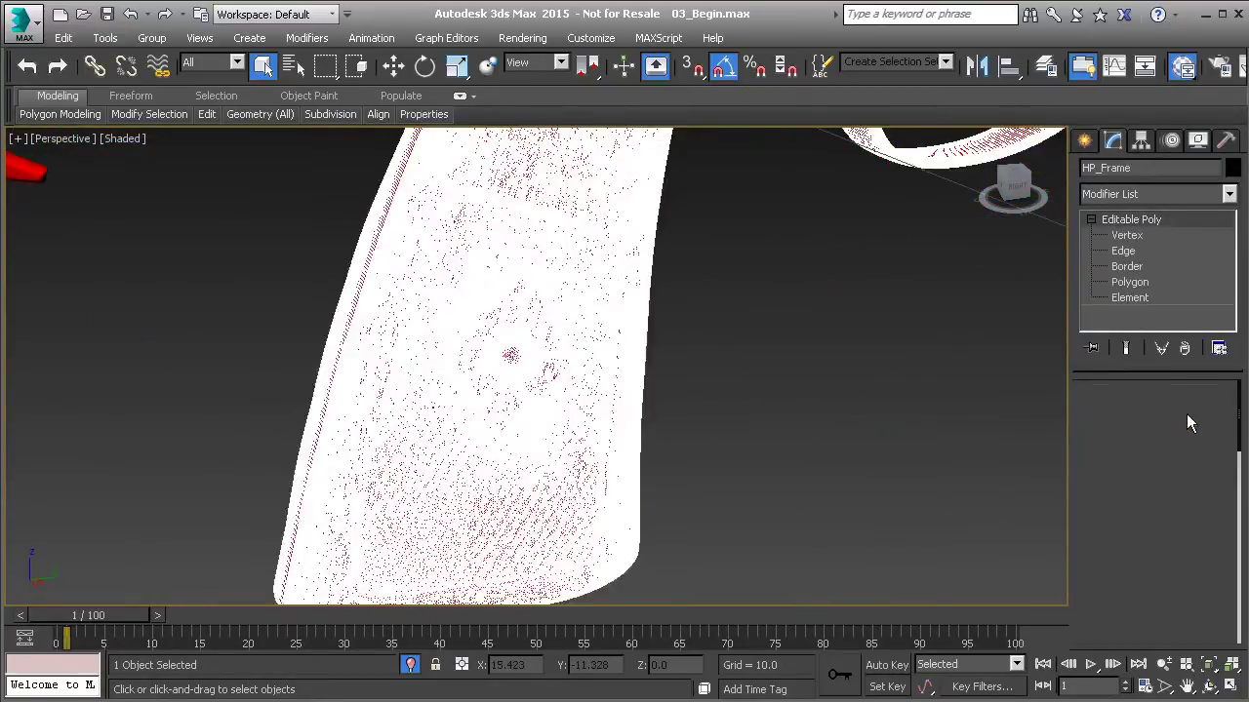
pyautogui.click(510, 357)
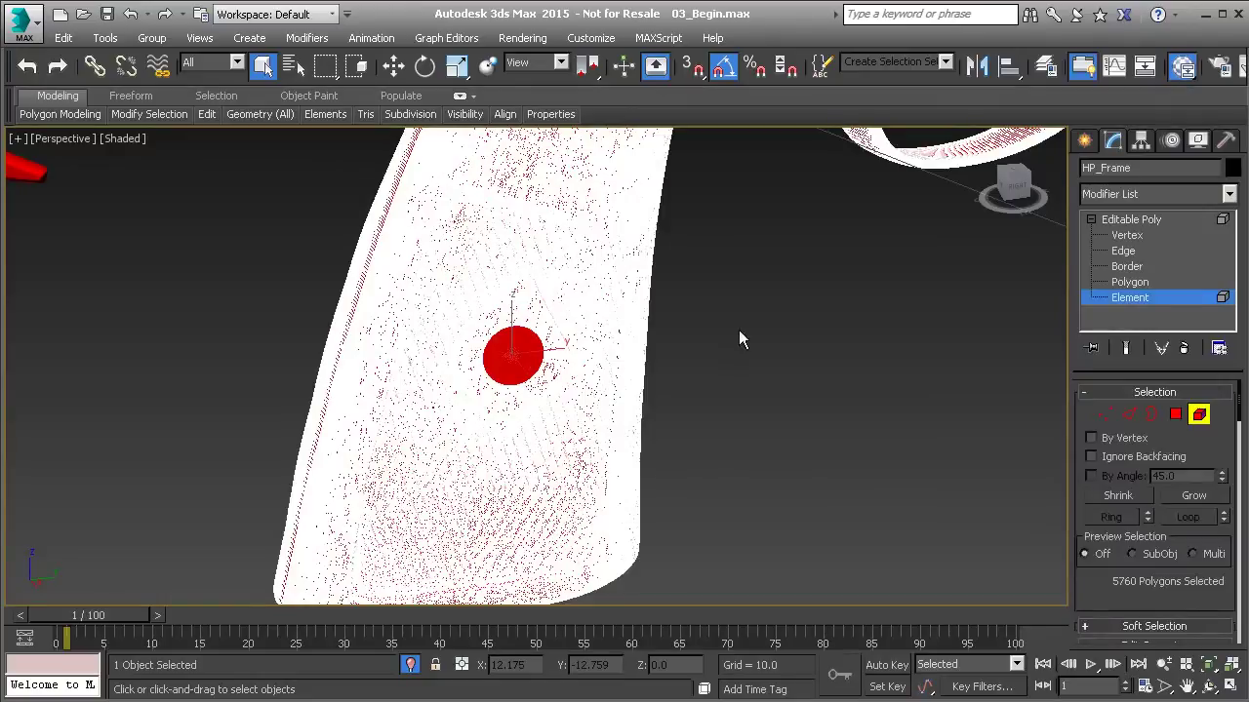
pyautogui.click(1198, 413)
# Step: Assign the Brass material to the two round pin elements of HP_Frame above and behind the trigger guard opening
pyautogui.scroll(-6, 703, 428)
pyautogui.keyDown('alt'); pyautogui.moveTo(740, 327); pyautogui.dragTo(664, 340, button='middle'); pyautogui.keyUp('alt')
pyautogui.scroll(8, 587, 438)
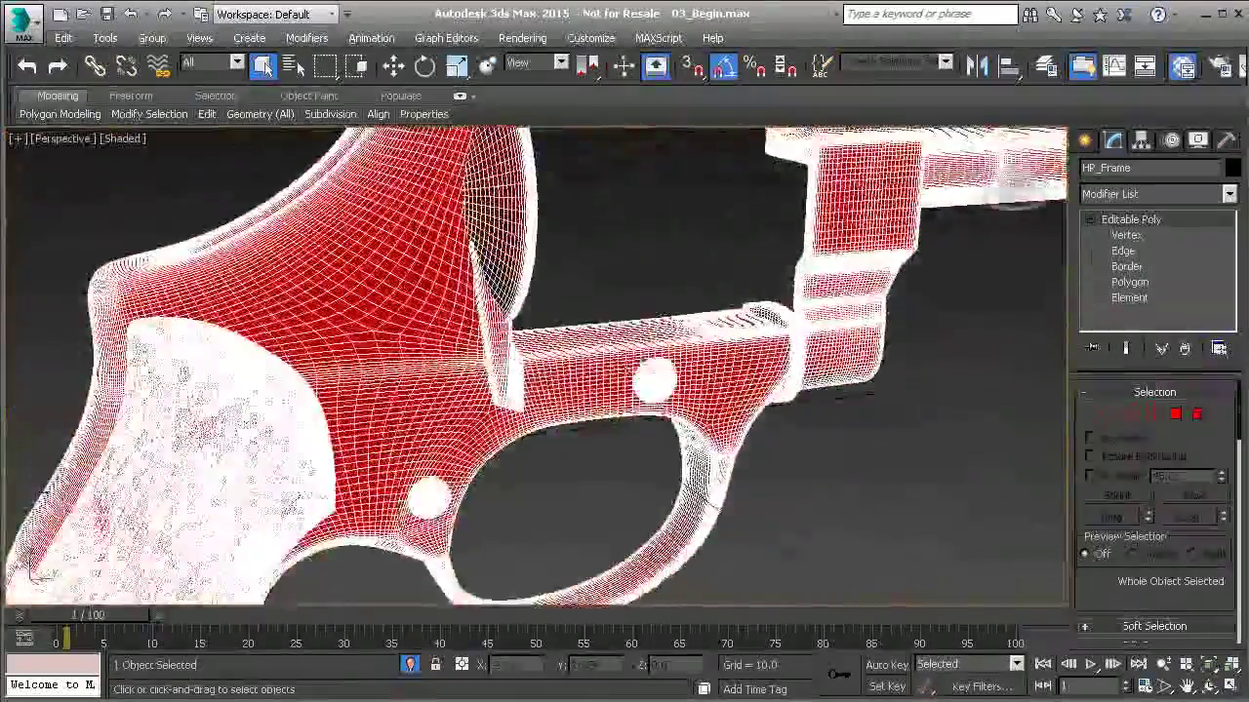
pyautogui.moveTo(498, 474); pyautogui.dragTo(529, 446, button='middle')
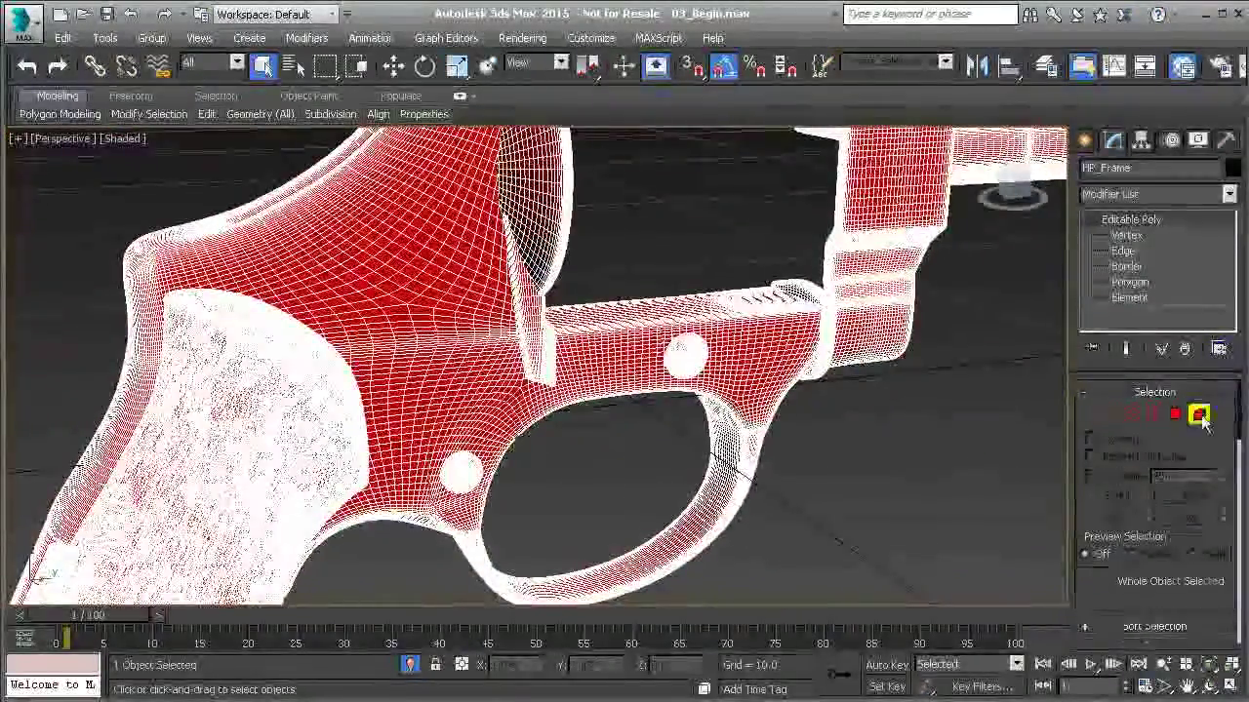
pyautogui.click(1199, 414)
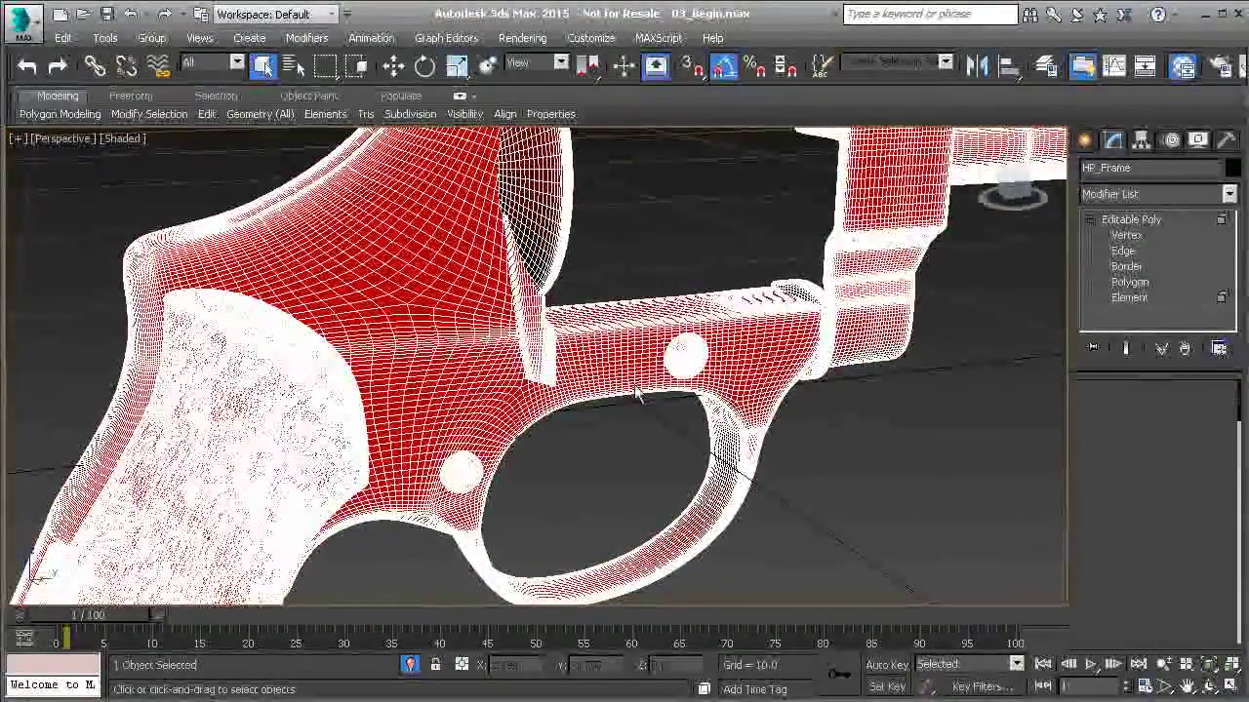
pyautogui.click(461, 474)
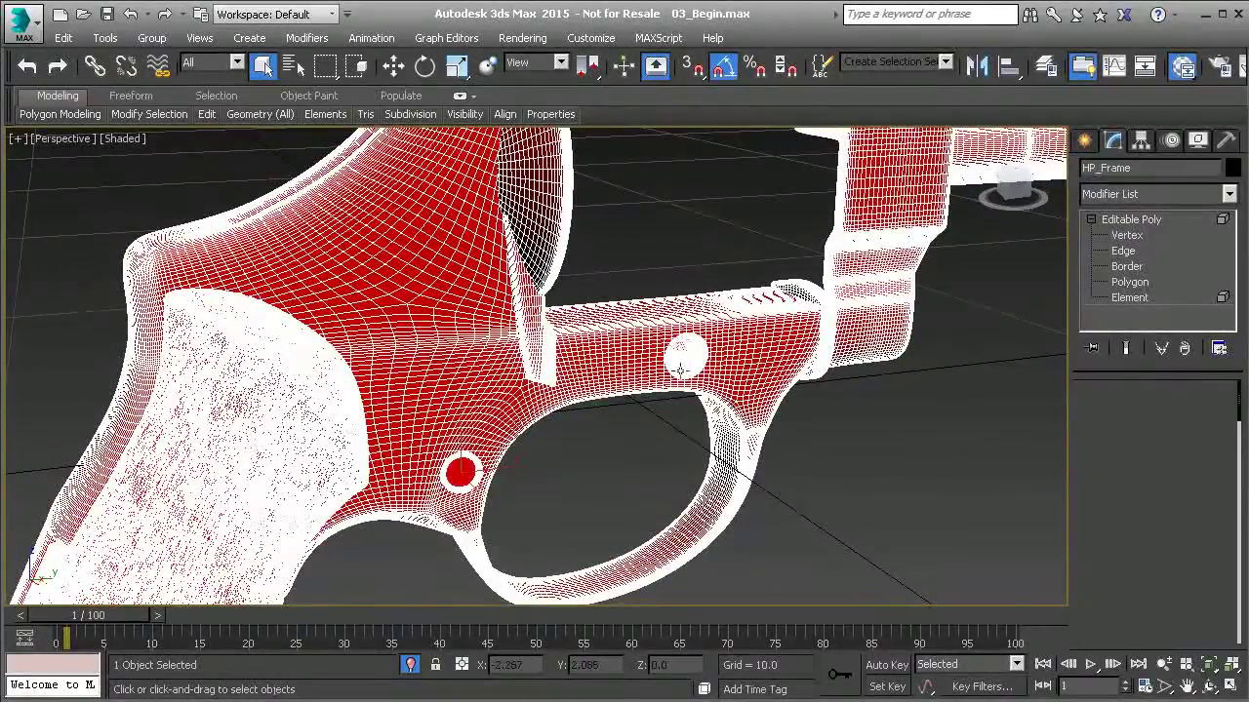
pyautogui.keyDown('ctrl'); pyautogui.click(685, 357); pyautogui.keyUp('ctrl')
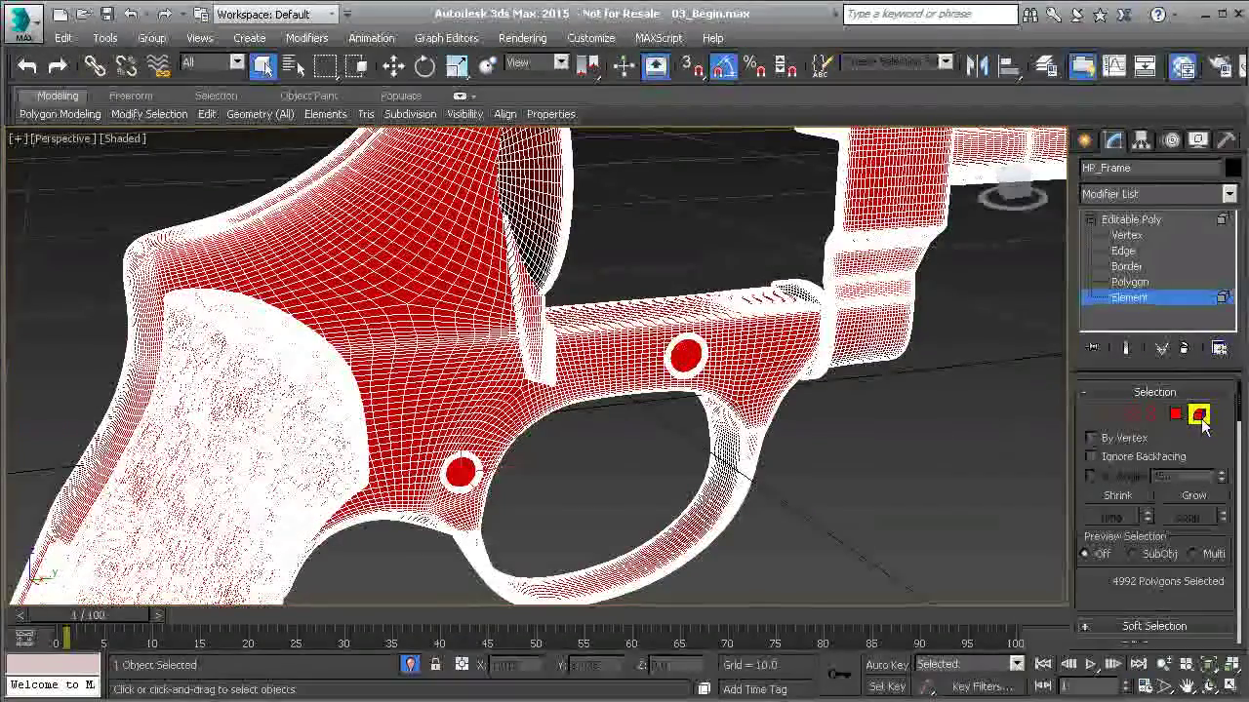
pyautogui.click(1198, 413)
# Step: Assign the Brass material to the slotted screw element at the upper rear corner of the frame's cylinder opening
pyautogui.keyDown('alt'); pyautogui.moveTo(734, 229); pyautogui.dragTo(697, 344, button='middle'); pyautogui.keyUp('alt')
pyautogui.scroll(5, 533, 356)
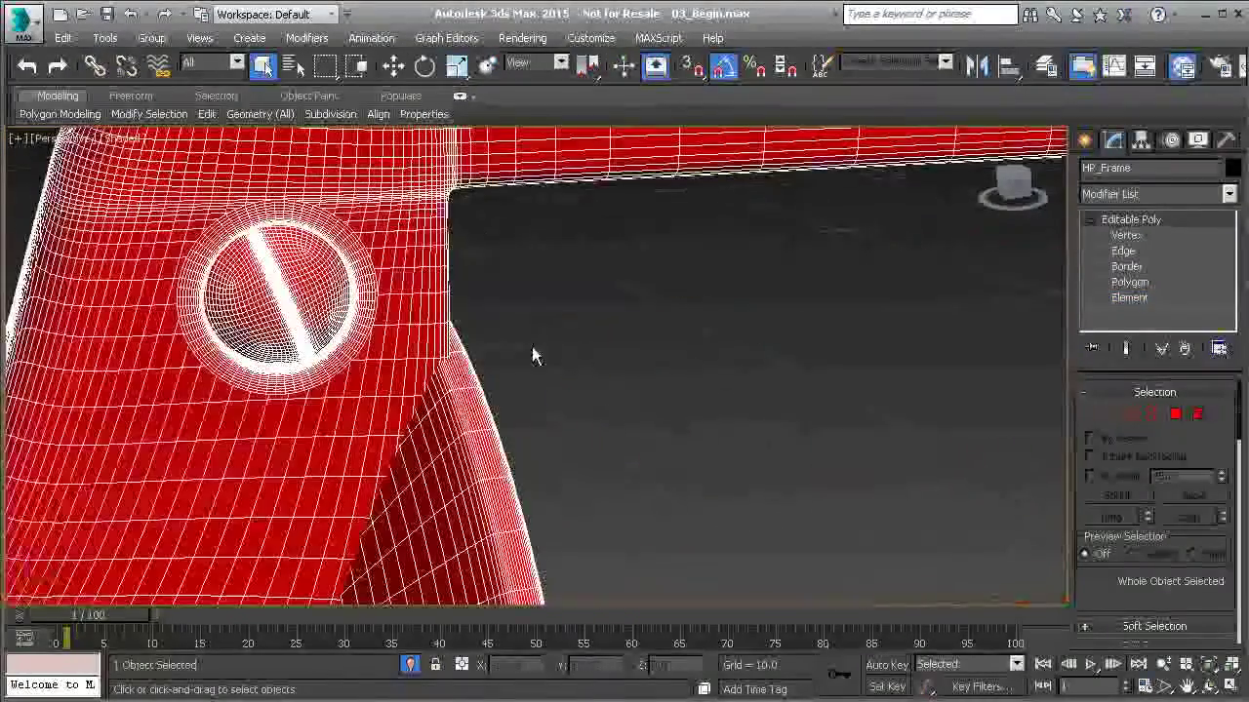
pyautogui.click(1198, 413)
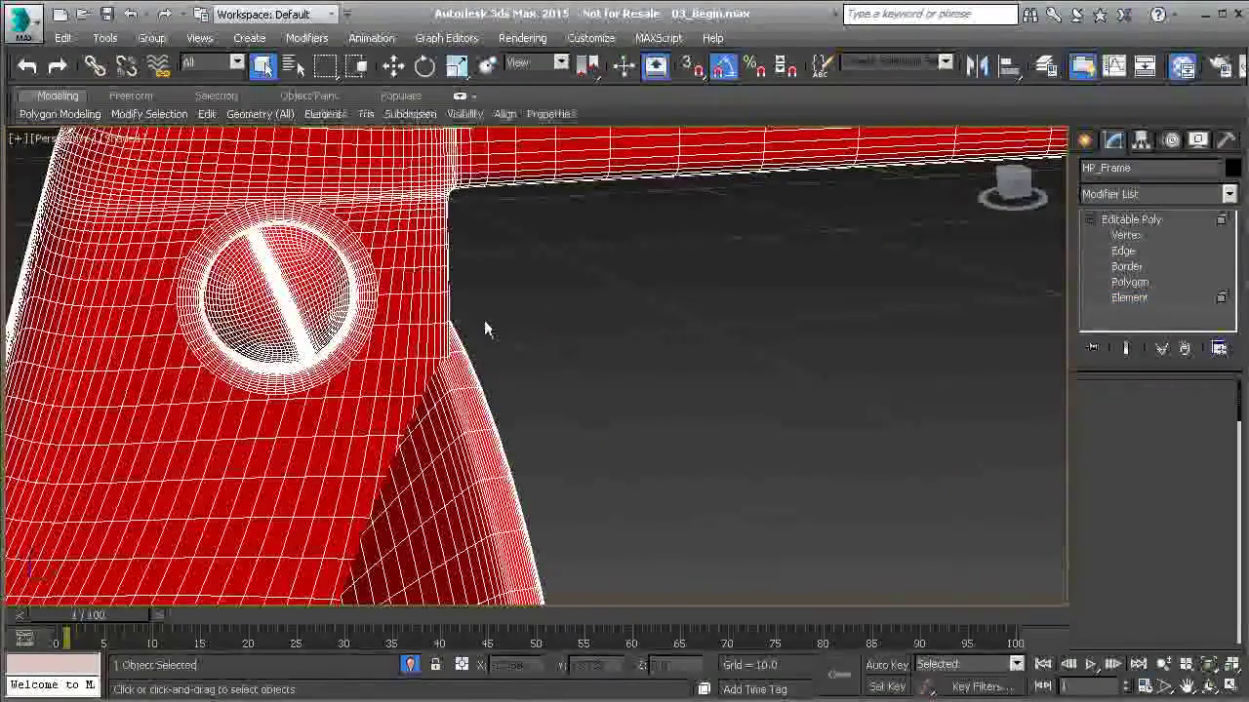
pyautogui.click(286, 293)
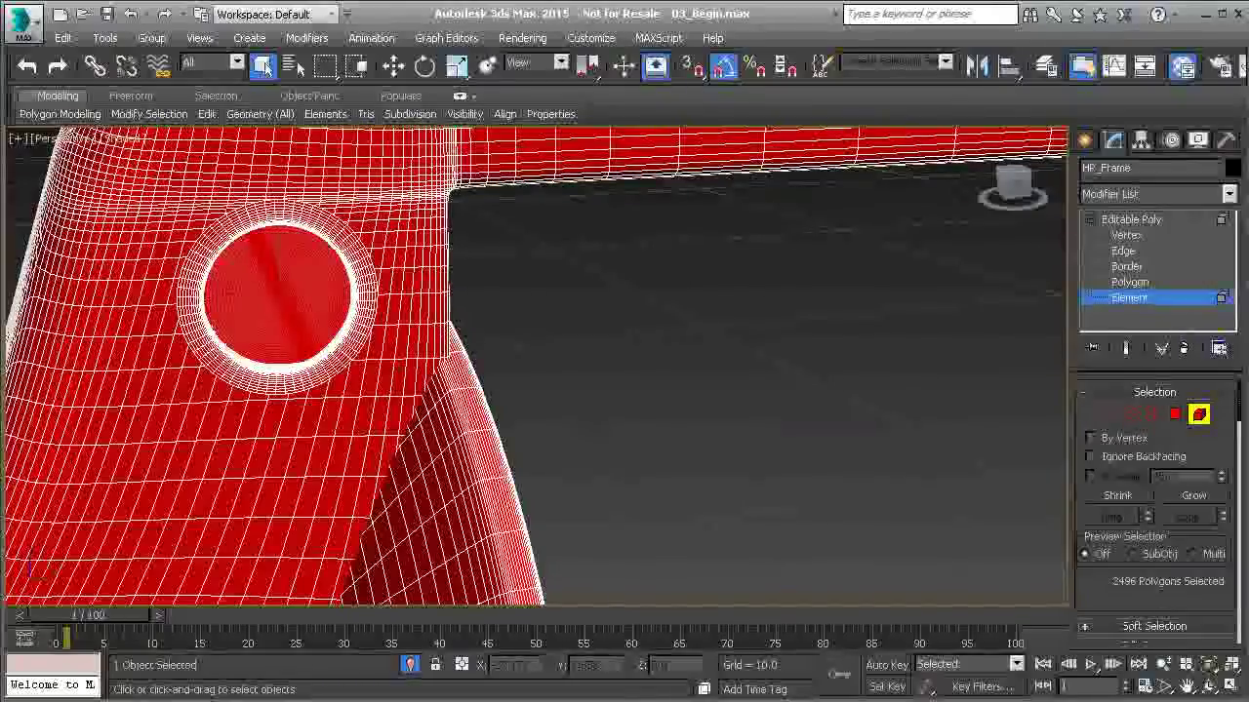
pyautogui.click(1200, 417)
# Step: Assign the Brass material to the slotted screw element at the base of the front sight on the barrel
pyautogui.moveTo(1000, 393); pyautogui.dragTo(546, 394, button='middle')
pyautogui.scroll(-5, 546, 394)
pyautogui.moveTo(692, 355); pyautogui.dragTo(658, 354, button='middle')
pyautogui.scroll(5, 664, 355)
pyautogui.moveTo(779, 318); pyautogui.dragTo(762, 325, button='middle')
pyautogui.scroll(10, 762, 325)
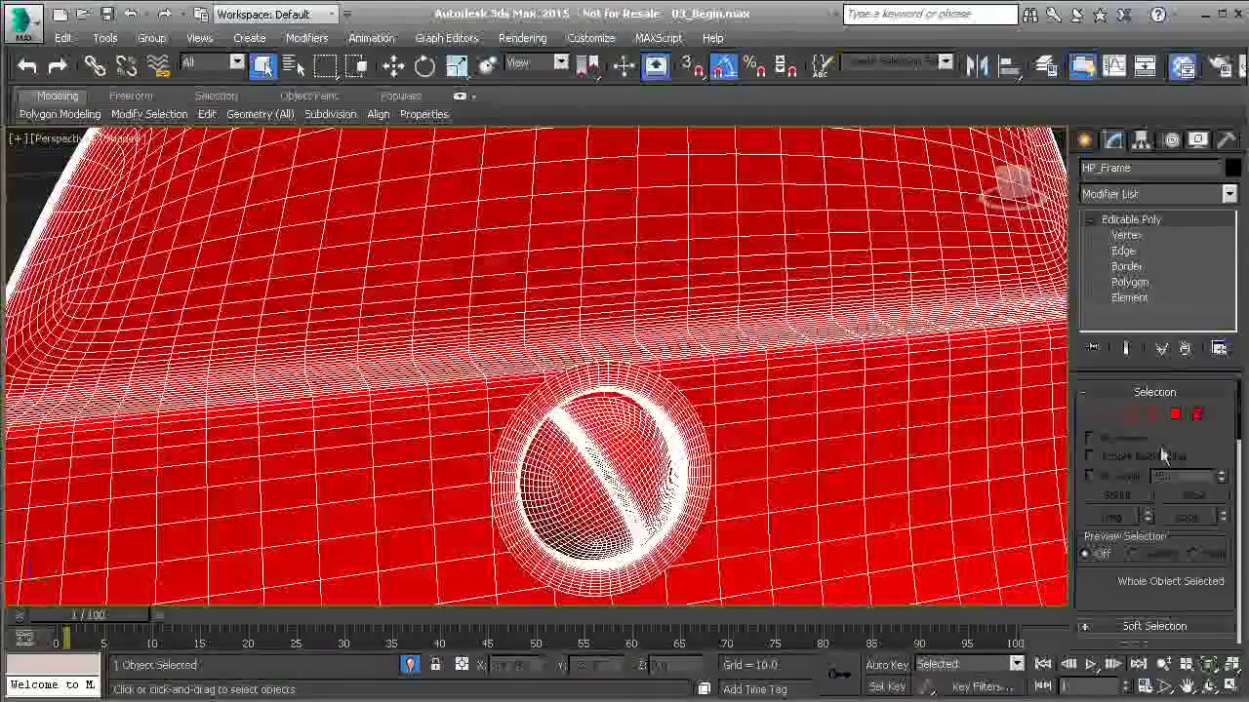
pyautogui.click(1198, 413)
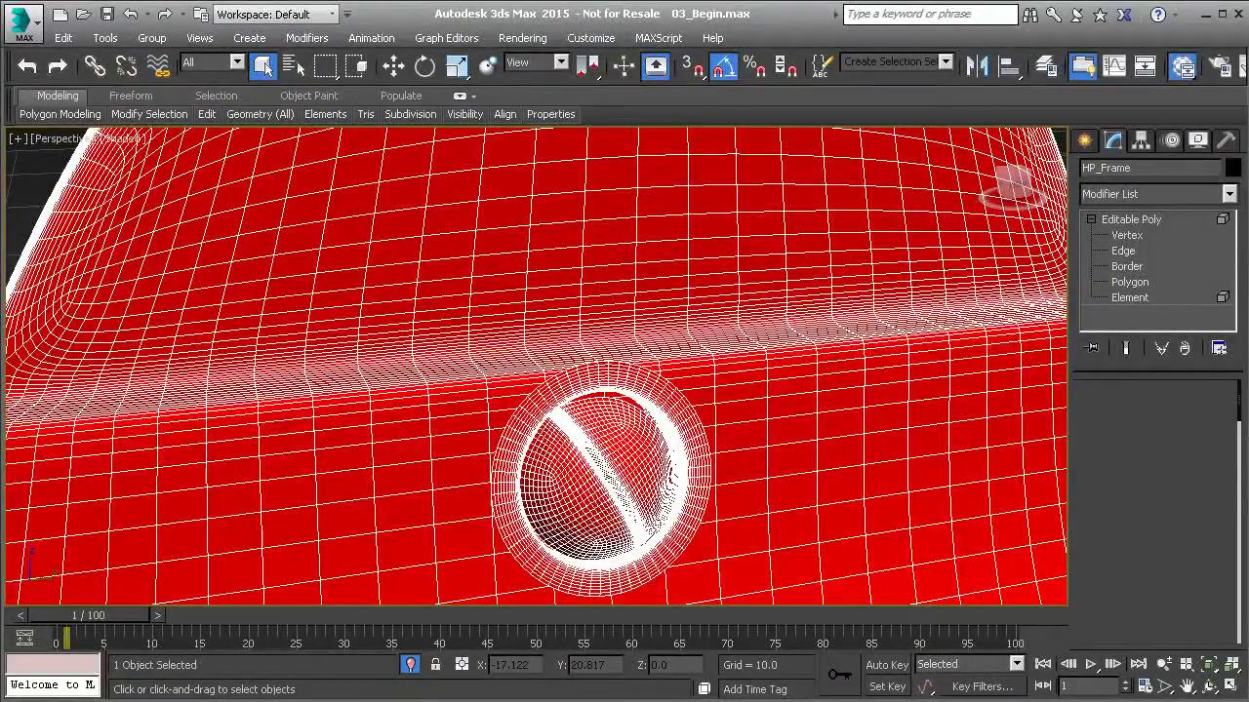
pyautogui.press('5')
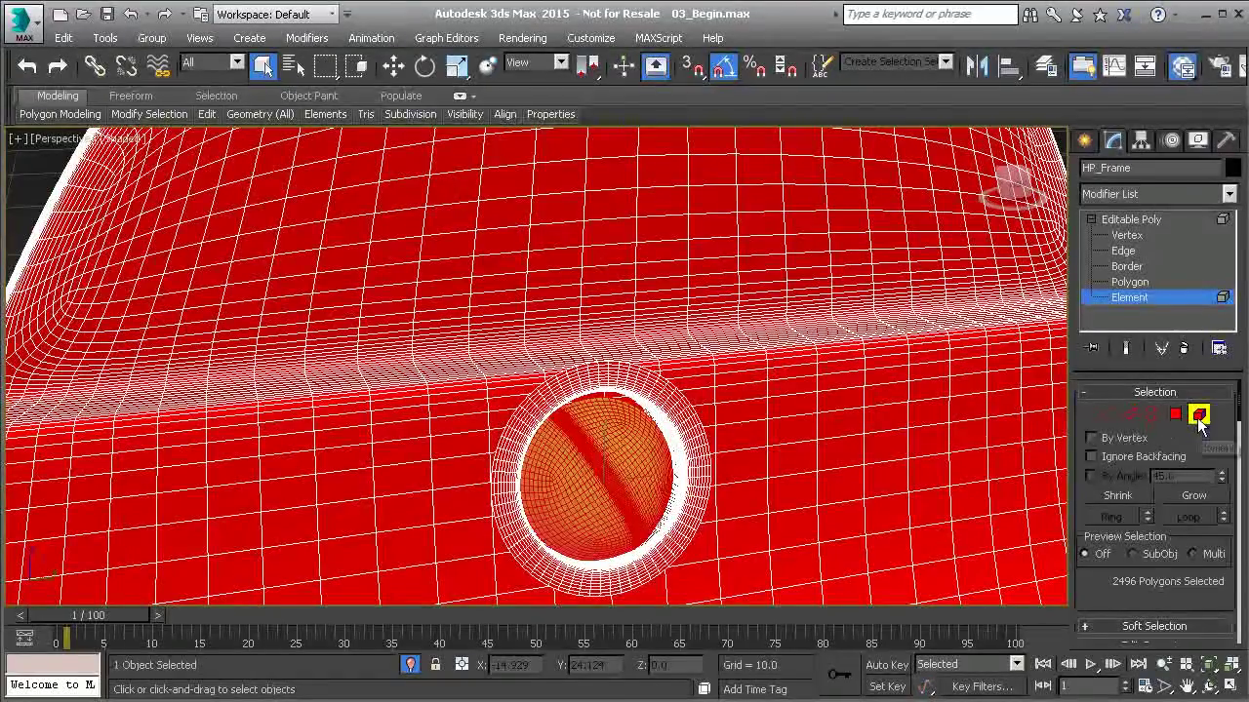
pyautogui.click(1196, 414)
# Step: Select both grip side elements of HP_Frame, assign them the Wood material, exit element editing and deselect the part
pyautogui.scroll(-5, 727, 487)
pyautogui.scroll(-10, 727, 487)
pyautogui.moveTo(727, 488); pyautogui.dragTo(792, 297, button='middle')
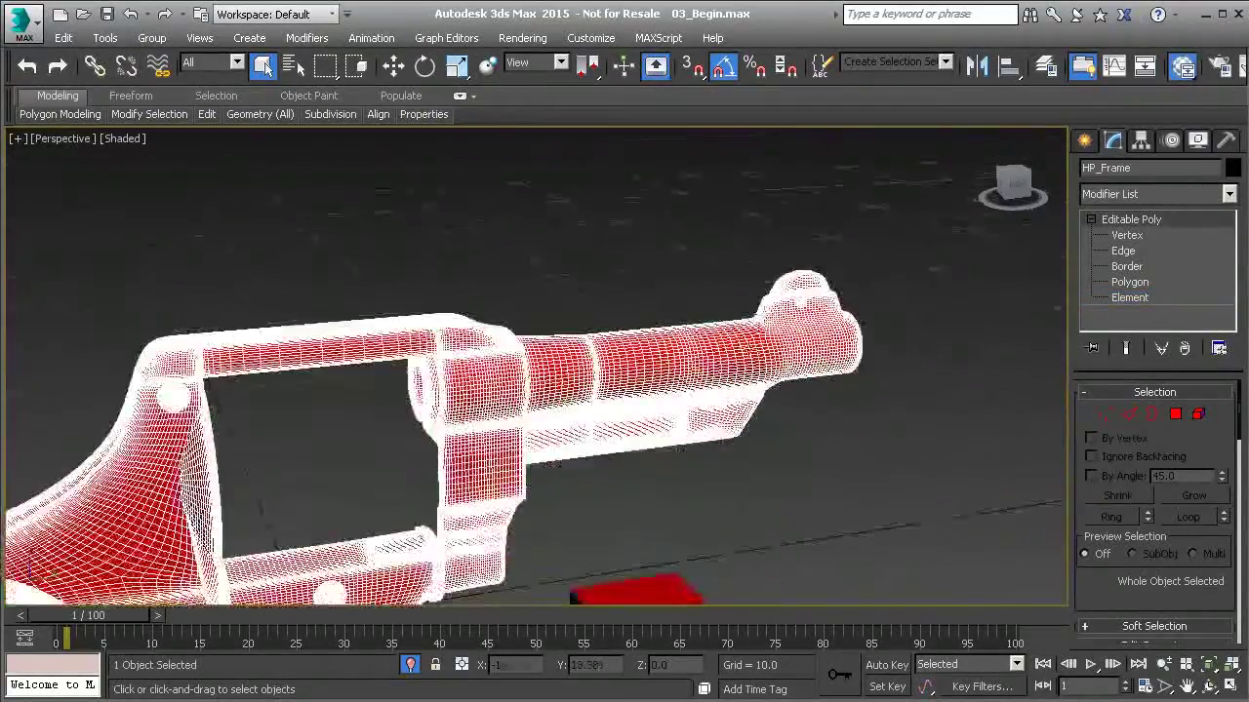
pyautogui.click(700, 530)
pyautogui.moveTo(699, 529); pyautogui.dragTo(792, 402, button='middle')
pyautogui.scroll(-3, 724, 432)
pyautogui.keyDown('alt'); pyautogui.moveTo(625, 497); pyautogui.dragTo(738, 326, button='middle'); pyautogui.keyUp('alt')
pyautogui.keyDown('alt'); pyautogui.moveTo(598, 472); pyautogui.dragTo(891, 423, button='middle'); pyautogui.keyUp('alt')
pyautogui.moveTo(739, 475); pyautogui.dragTo(514, 415, button='middle')
pyautogui.scroll(-3, 803, 489)
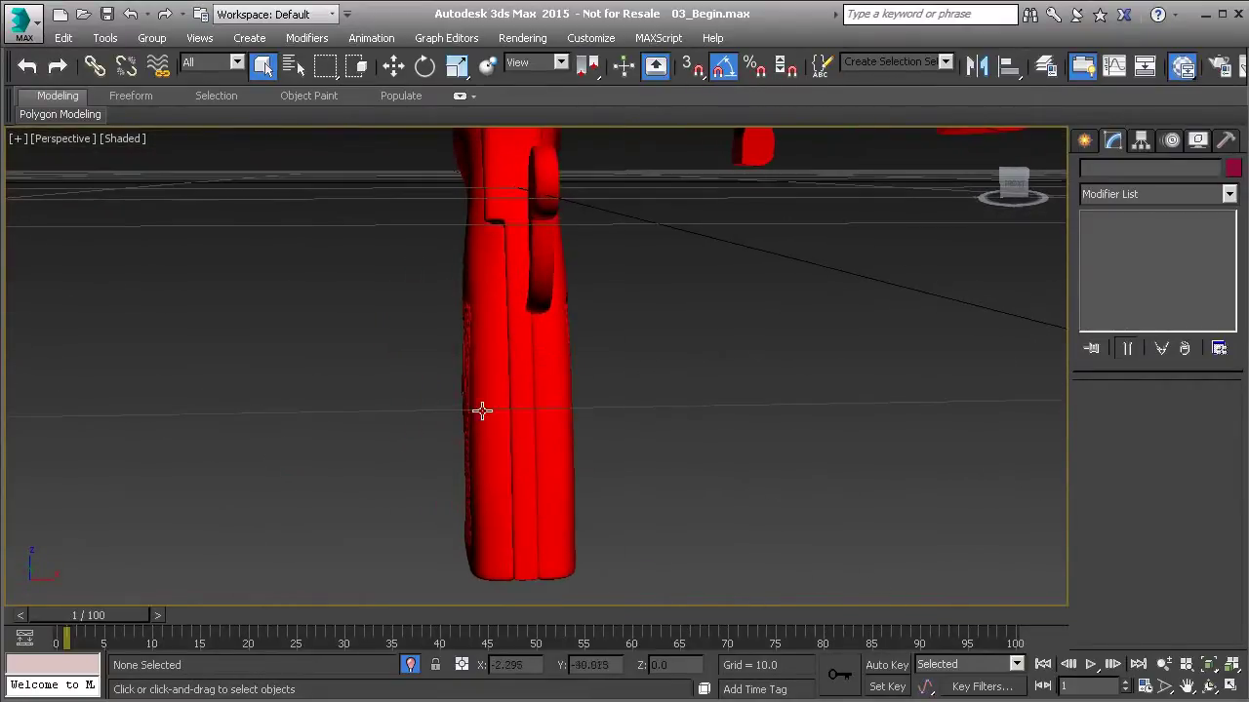
pyautogui.click(517, 401)
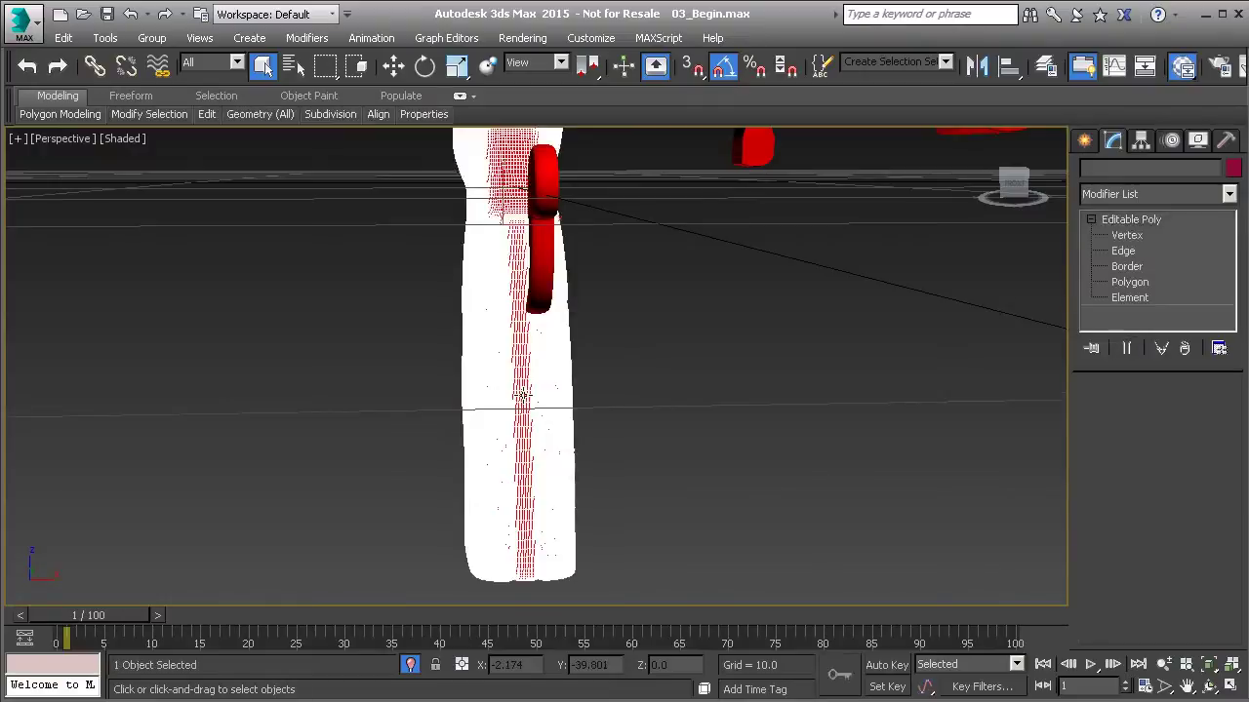
pyautogui.click(1198, 414)
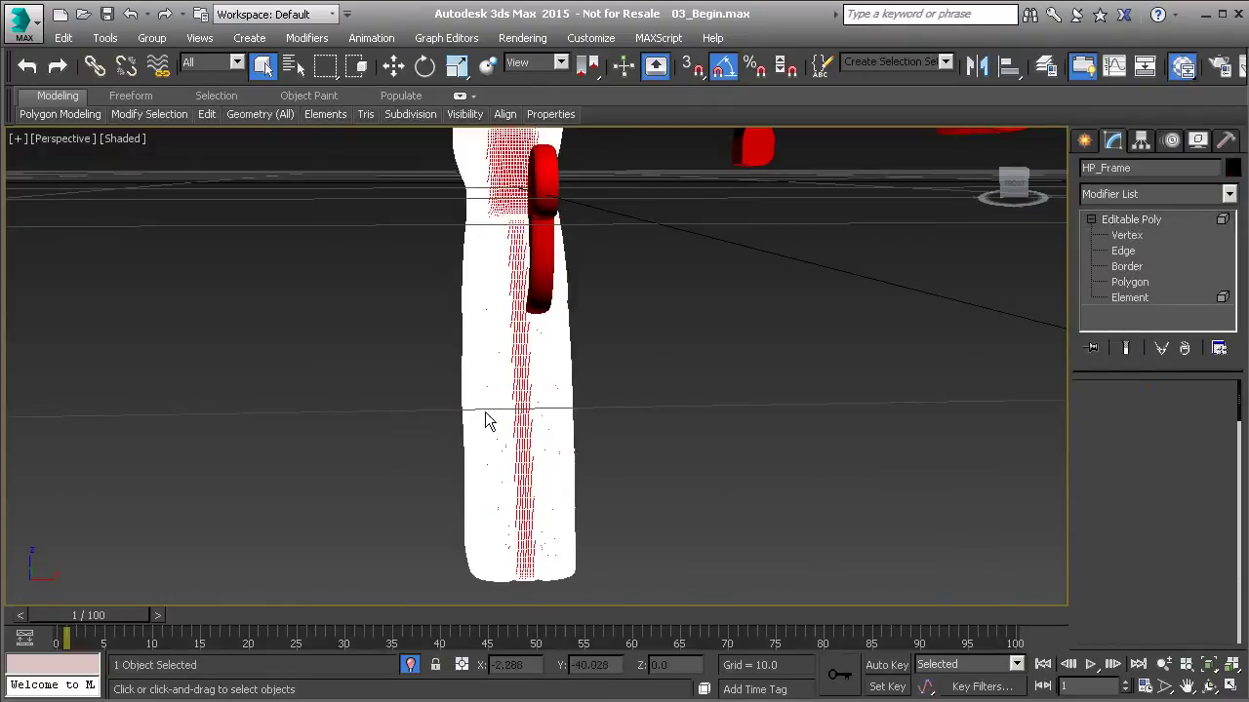
pyautogui.click(559, 397)
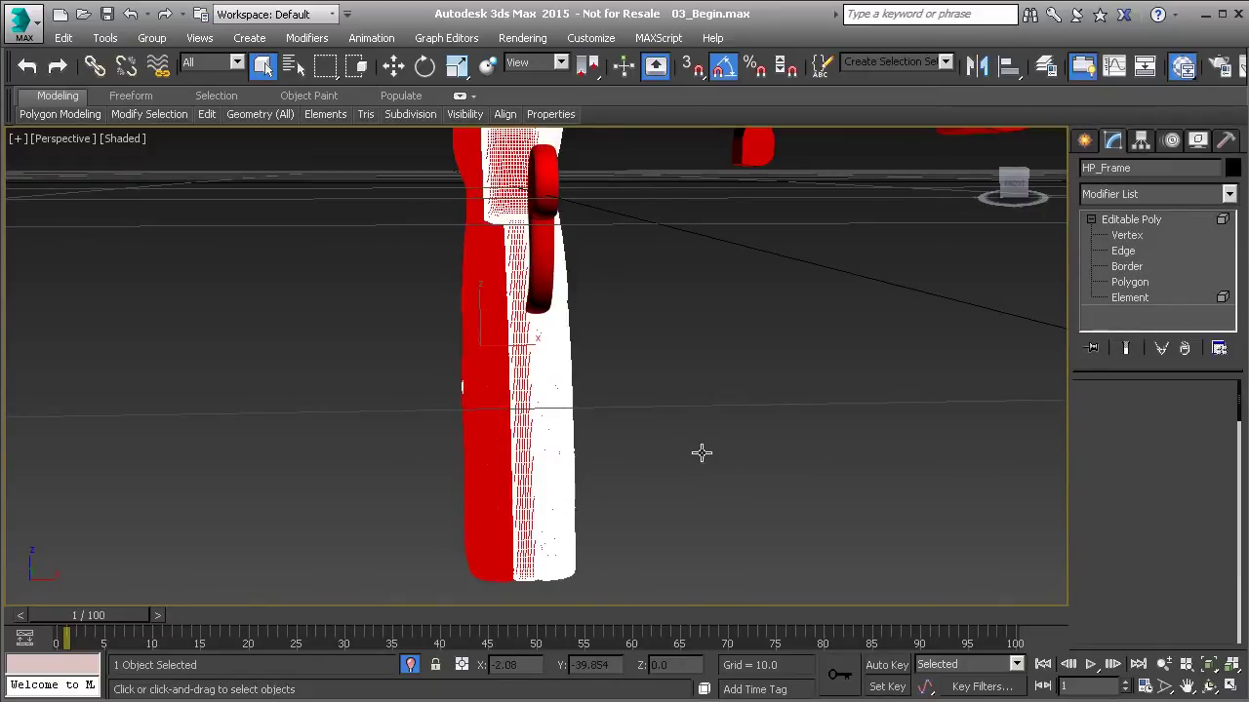
pyautogui.press('m')
pyautogui.click(525, 114)
pyautogui.click(1189, 73)
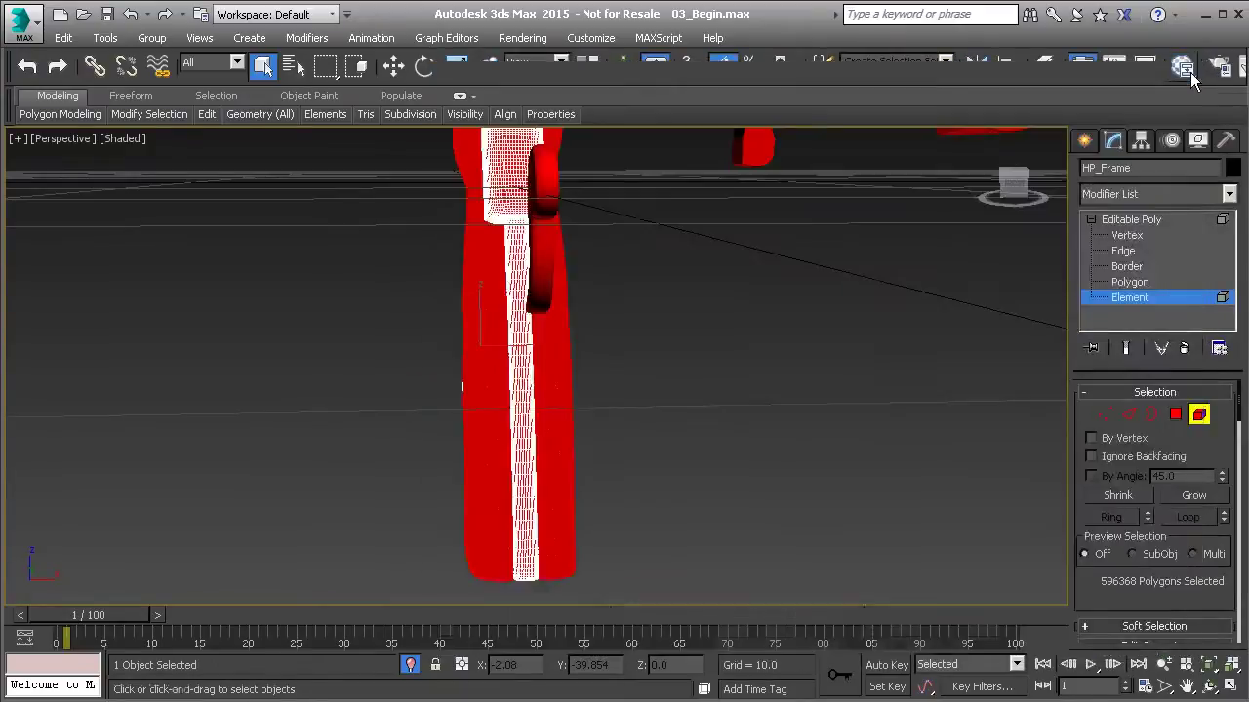
pyautogui.click(1199, 414)
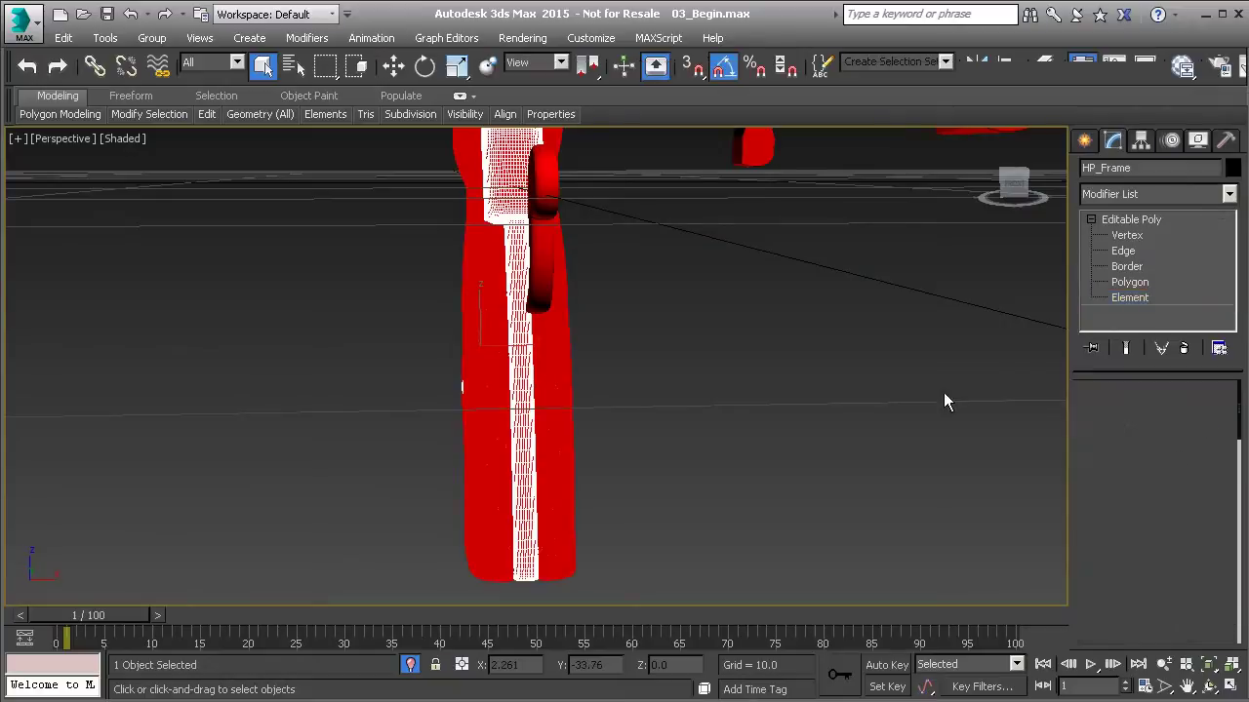
pyautogui.click(712, 357)
# Step: Assign the Brass material to the star-shaped ratchet element at the rear center of HP_Cylinder, exit element editing and deselect it
pyautogui.moveTo(683, 363)
pyautogui.keyDown('alt'); pyautogui.mouseDown(button='middle')
pyautogui.moveTo(926, 365)
pyautogui.moveTo(677, 354)
pyautogui.moveTo(758, 405)
pyautogui.moveTo(763, 423)
pyautogui.moveTo(823, 436)
pyautogui.moveTo(697, 376)
pyautogui.mouseUp(button='middle'); pyautogui.keyUp('alt')
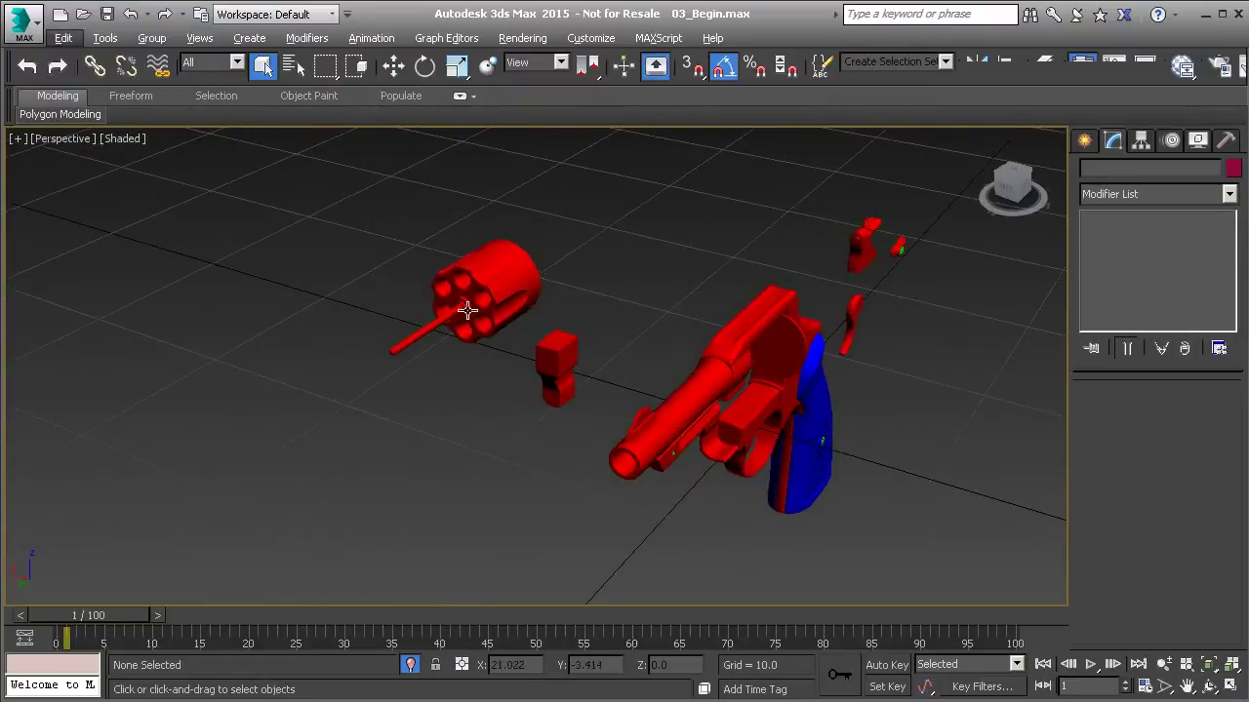
pyautogui.scroll(6, 474, 322)
pyautogui.keyDown('alt'); pyautogui.moveTo(411, 320); pyautogui.dragTo(558, 396, button='middle'); pyautogui.keyUp('alt')
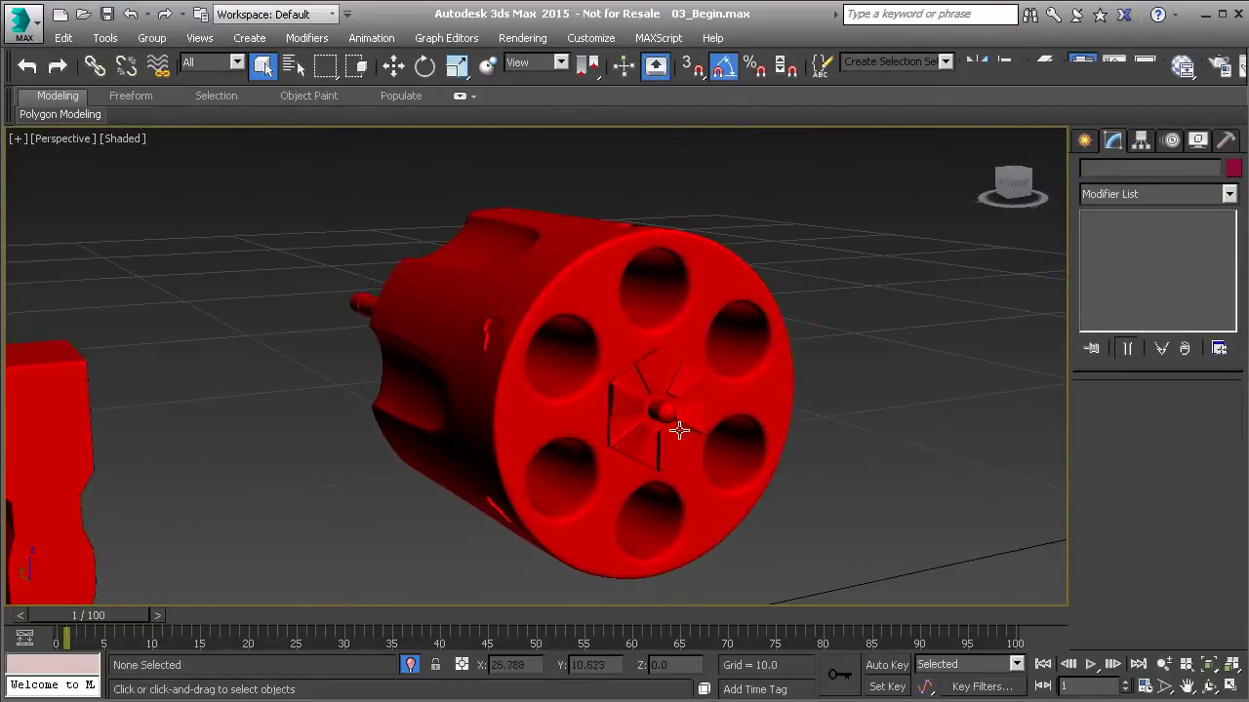
pyautogui.scroll(5, 664, 407)
pyautogui.keyDown('alt'); pyautogui.moveTo(582, 401); pyautogui.dragTo(563, 404, button='middle'); pyautogui.keyUp('alt')
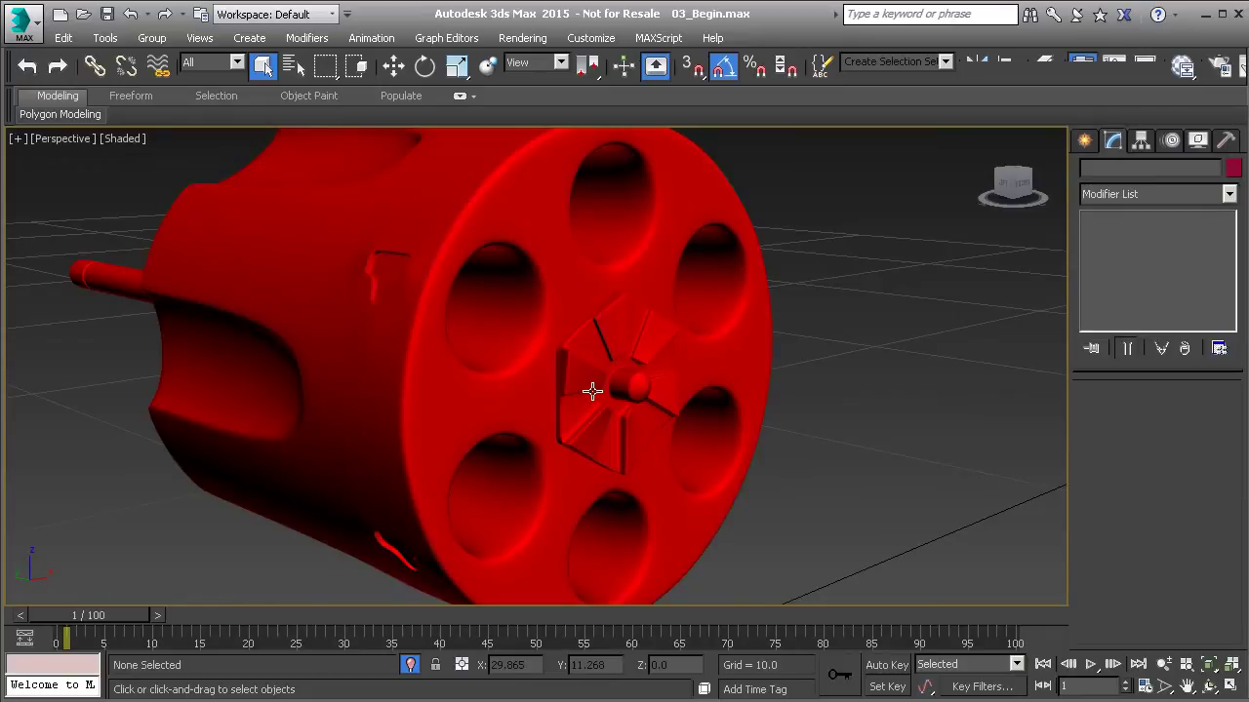
pyautogui.keyDown('alt'); pyautogui.moveTo(589, 391); pyautogui.dragTo(664, 402, button='middle'); pyautogui.keyUp('alt')
pyautogui.click(664, 402)
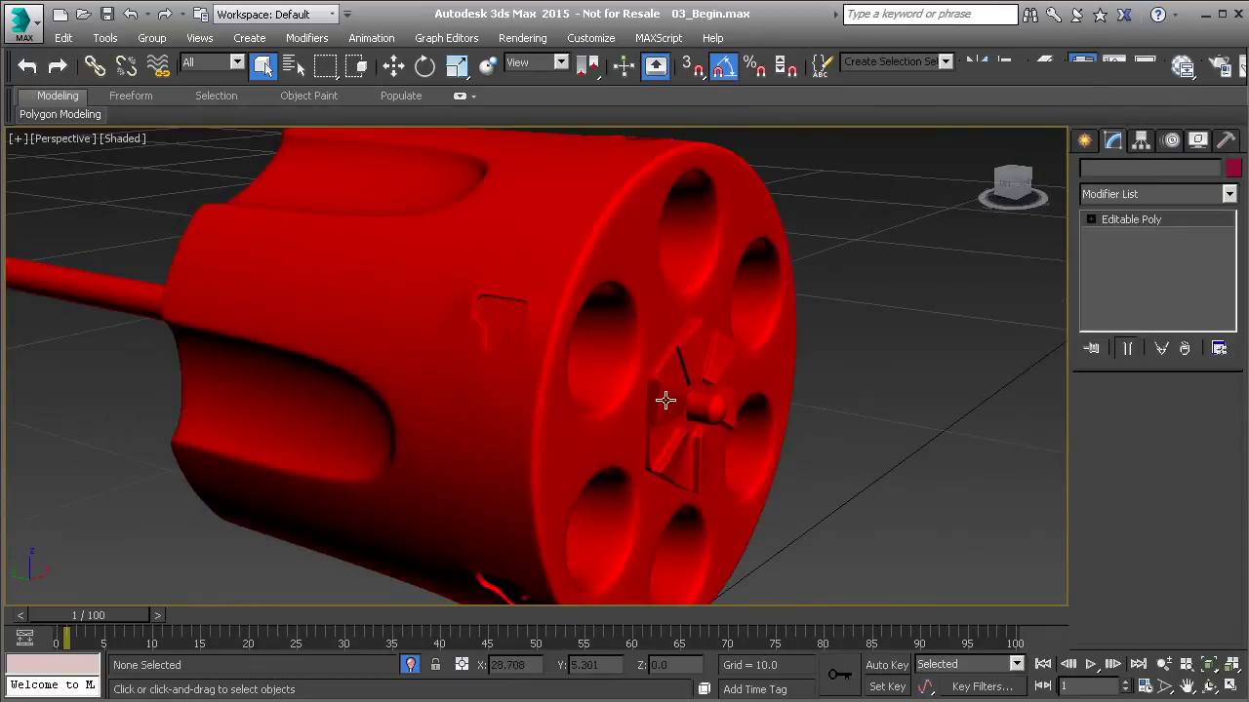
pyautogui.press('5')
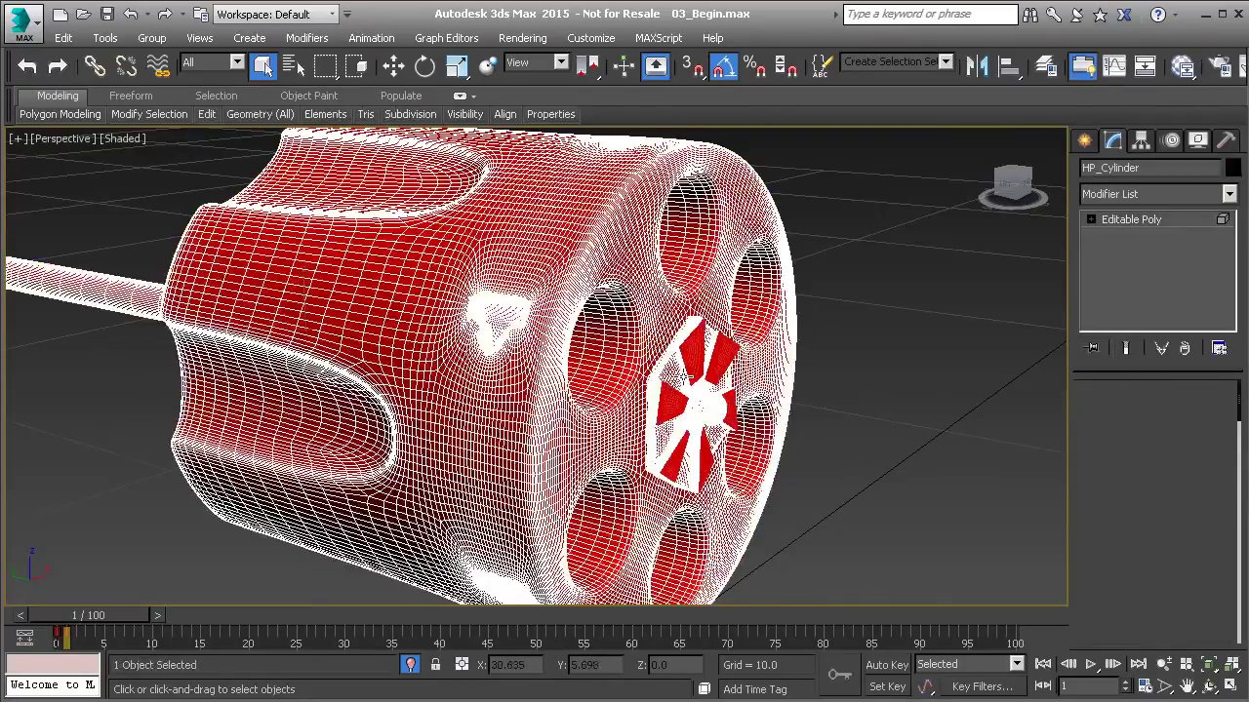
pyautogui.click(688, 378)
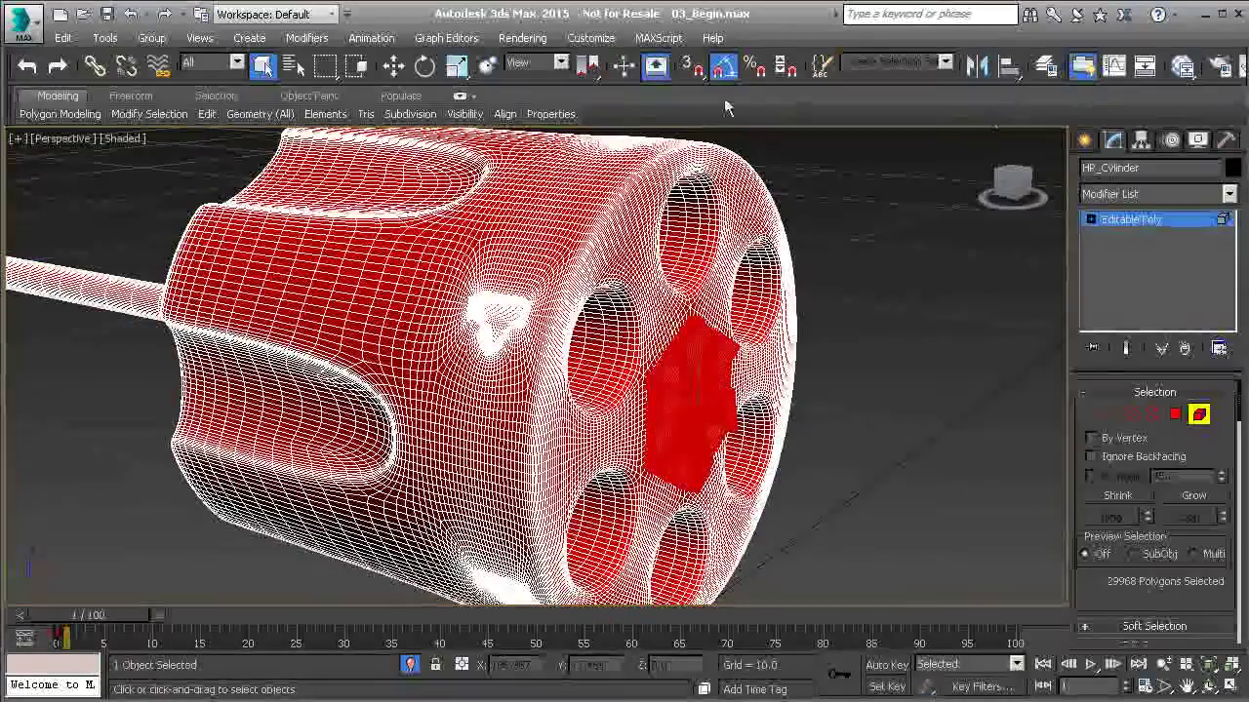
pyautogui.click(1183, 65)
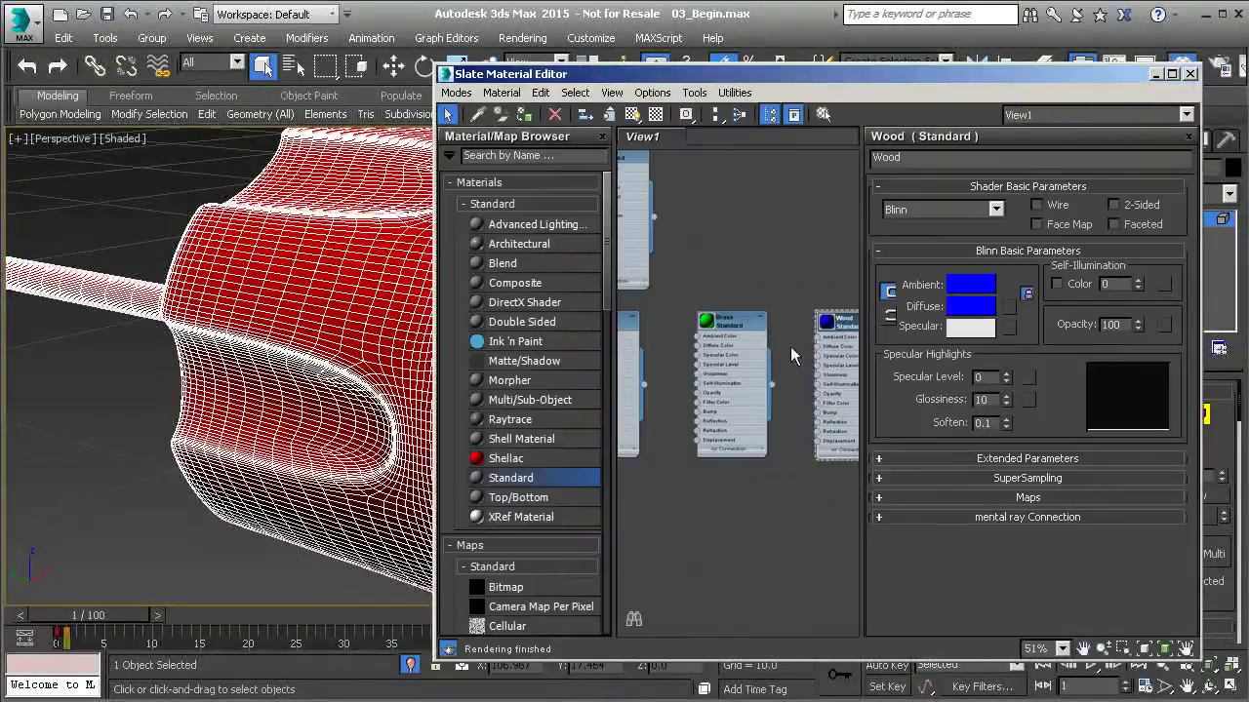
pyautogui.doubleClick(727, 367)
pyautogui.click(527, 116)
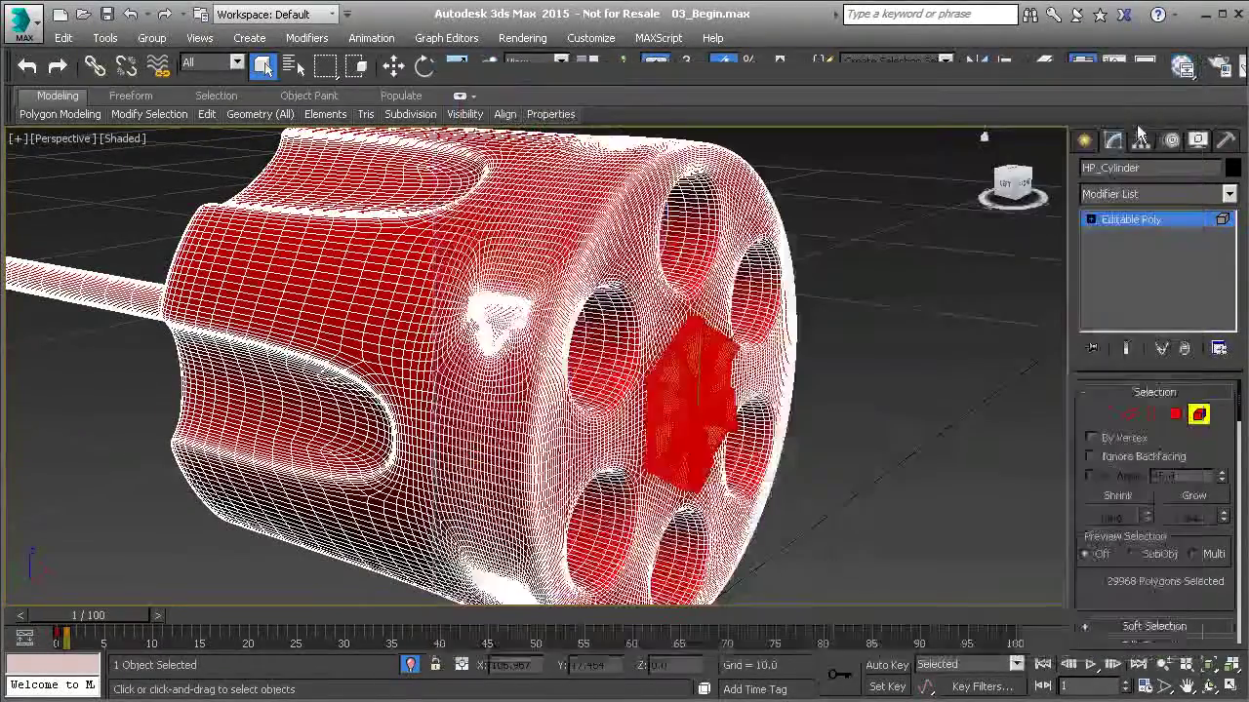
pyautogui.click(1189, 74)
pyautogui.click(1195, 417)
pyautogui.click(917, 396)
# Step: Examine the material colors on the cylinder, frame and small parts of the exploded revolver from several sides
pyautogui.scroll(-6, 917, 396)
pyautogui.keyDown('alt'); pyautogui.moveTo(790, 396); pyautogui.dragTo(855, 396, button='middle'); pyautogui.keyUp('alt')
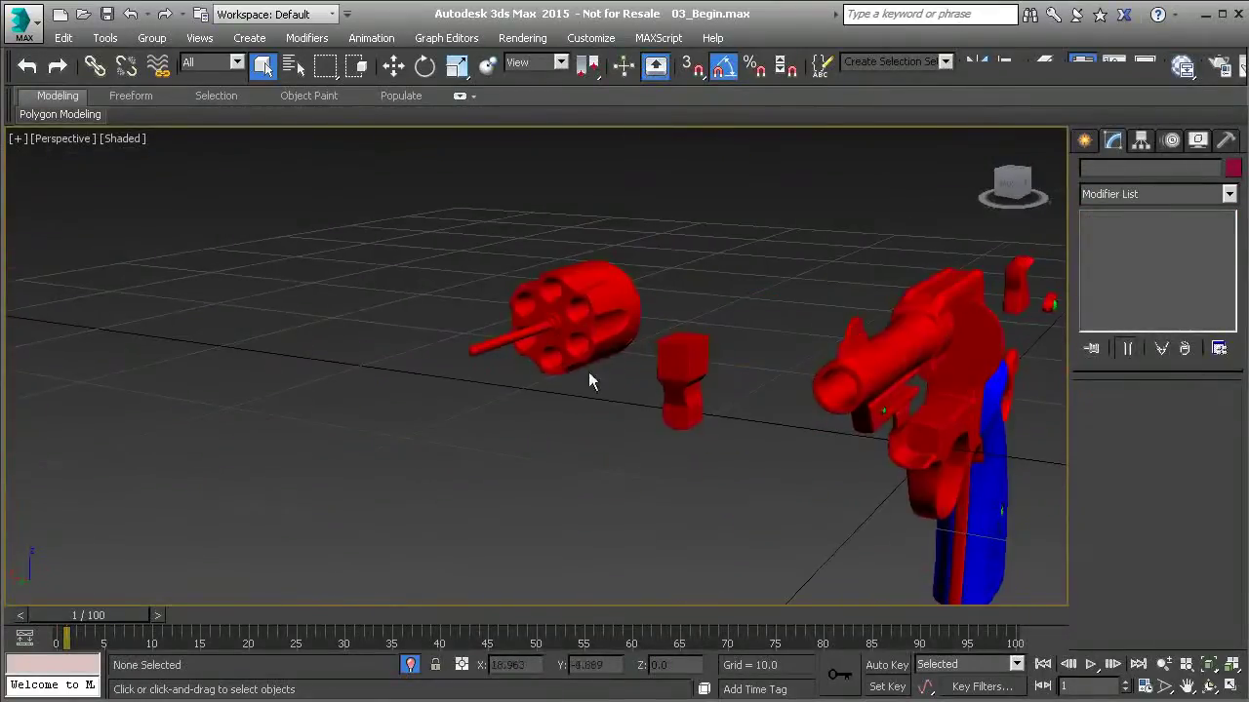
pyautogui.scroll(5, 529, 354)
pyautogui.moveTo(662, 323); pyautogui.dragTo(527, 353, button='middle')
pyautogui.scroll(-3, 537, 358)
pyautogui.keyDown('alt'); pyautogui.moveTo(720, 337); pyautogui.dragTo(416, 358, button='middle'); pyautogui.keyUp('alt')
pyautogui.scroll(-3, 617, 376)
pyautogui.keyDown('alt'); pyautogui.moveTo(618, 385); pyautogui.dragTo(591, 432, button='middle'); pyautogui.keyUp('alt')
pyautogui.scroll(-3, 719, 394)
pyautogui.scroll(2, 572, 432)
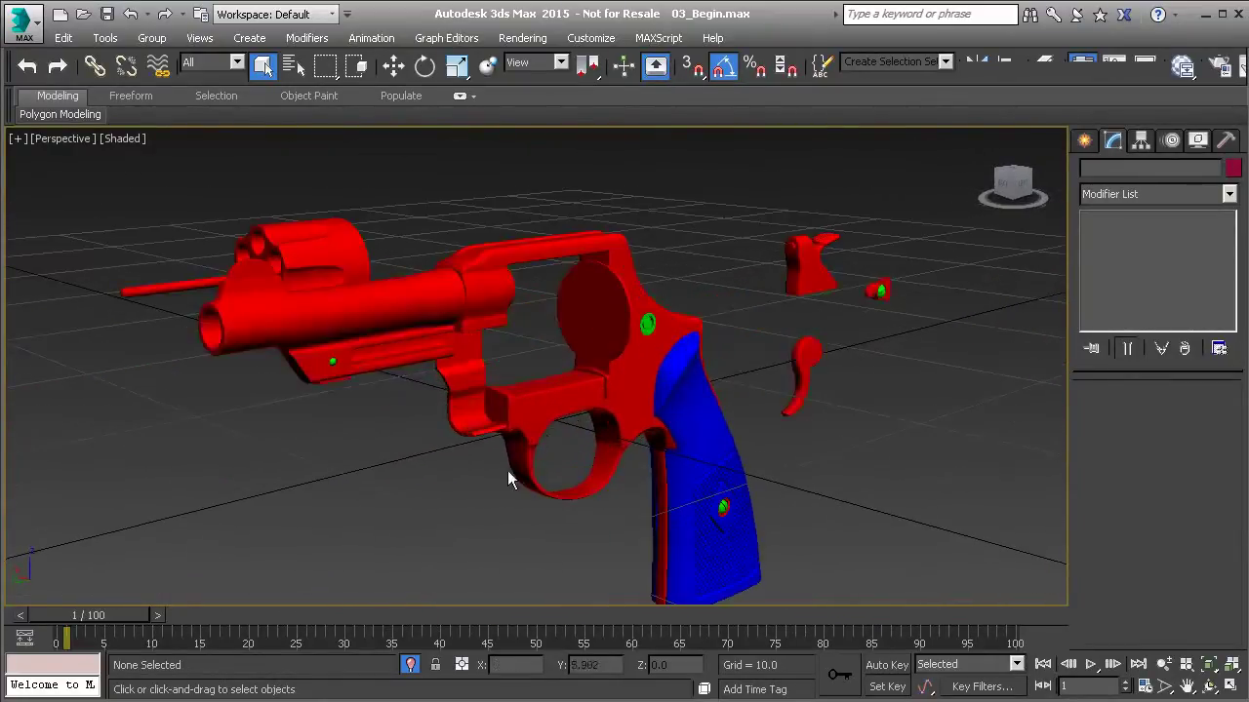
# Step: Exit isolation of the high-poly parts to bring back the low-poly parts
pyautogui.click(410, 665)
pyautogui.keyDown('alt'); pyautogui.moveTo(549, 325); pyautogui.dragTo(359, 368, button='middle'); pyautogui.keyUp('alt')
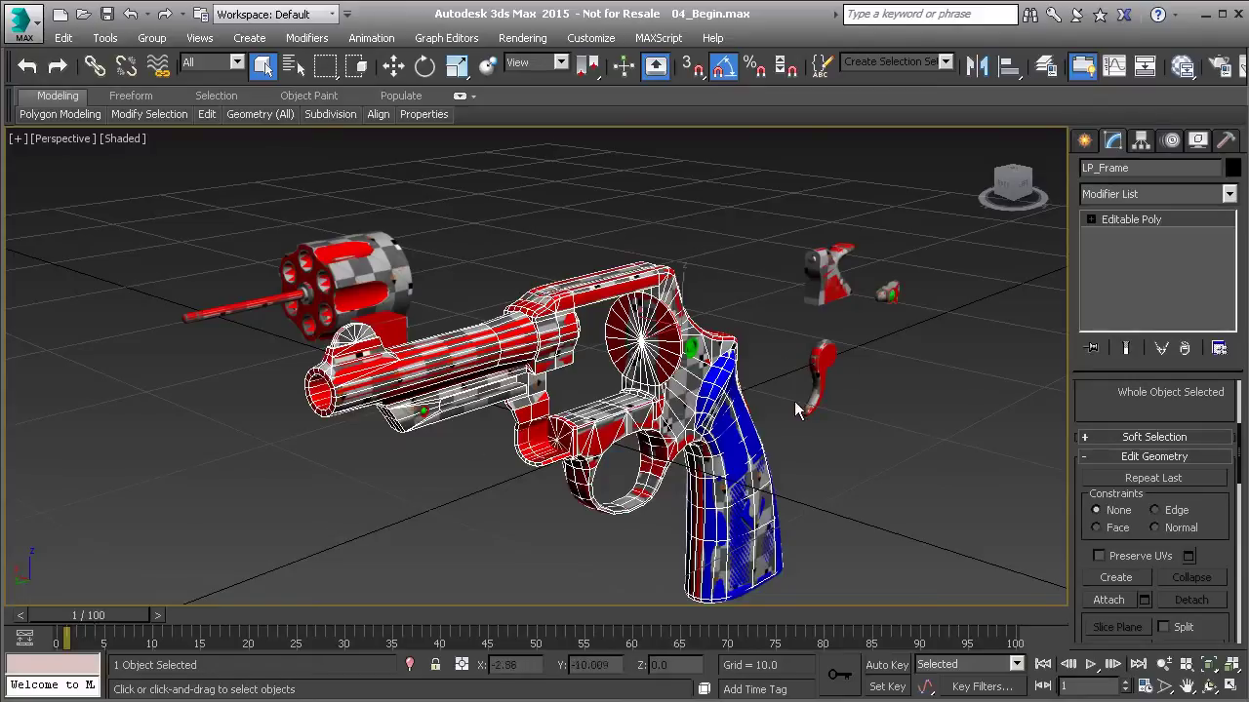
# Step: Attach LP_Trigger, LP_KeyLock, LP_Hammer, LP_Cylinder and LP_Crane to LP_Frame using the attach list
pyautogui.scroll(-2, 1103, 415)
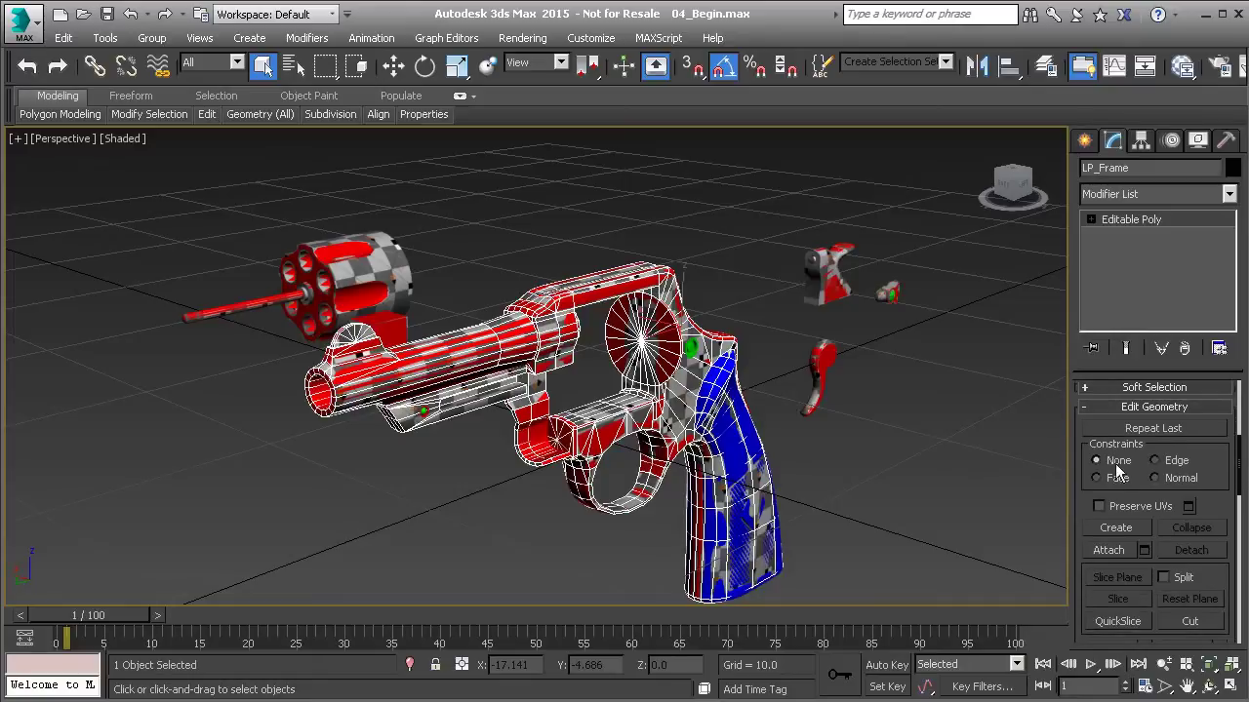
pyautogui.click(1143, 552)
pyautogui.moveTo(59, 0); pyautogui.dragTo(414, 53)
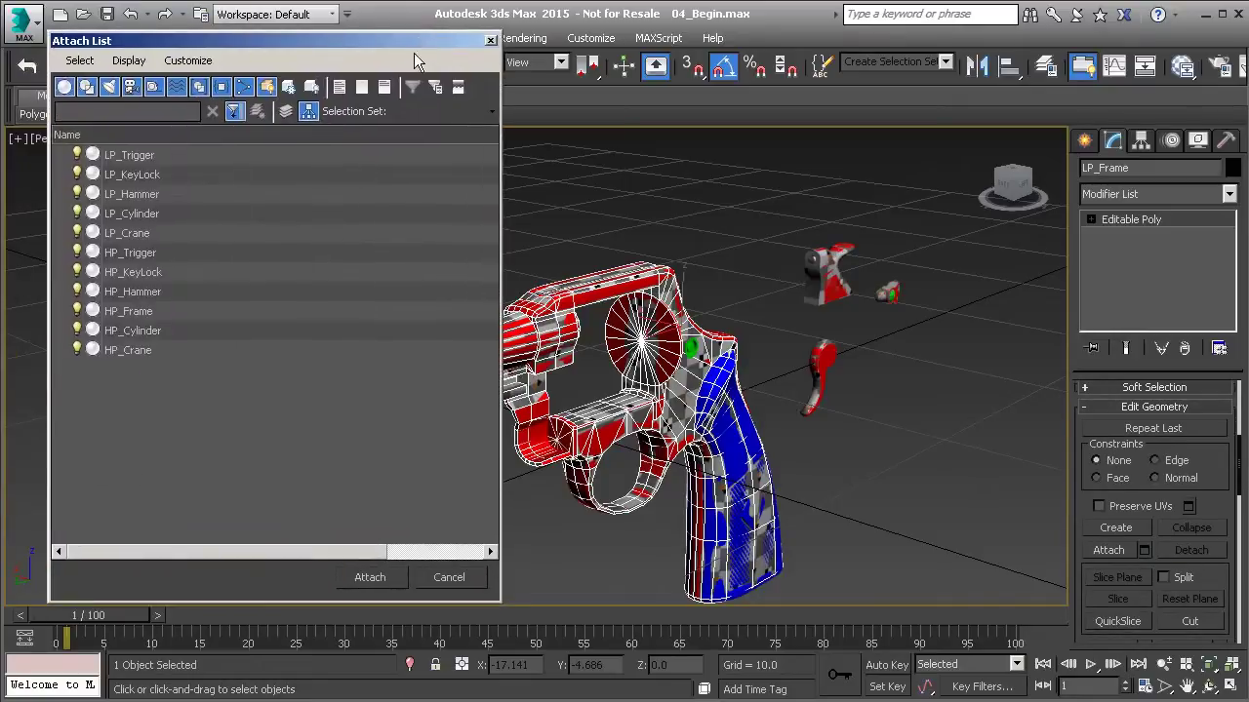
pyautogui.click(135, 156)
pyautogui.keyDown('shift'); pyautogui.click(139, 238); pyautogui.keyUp('shift')
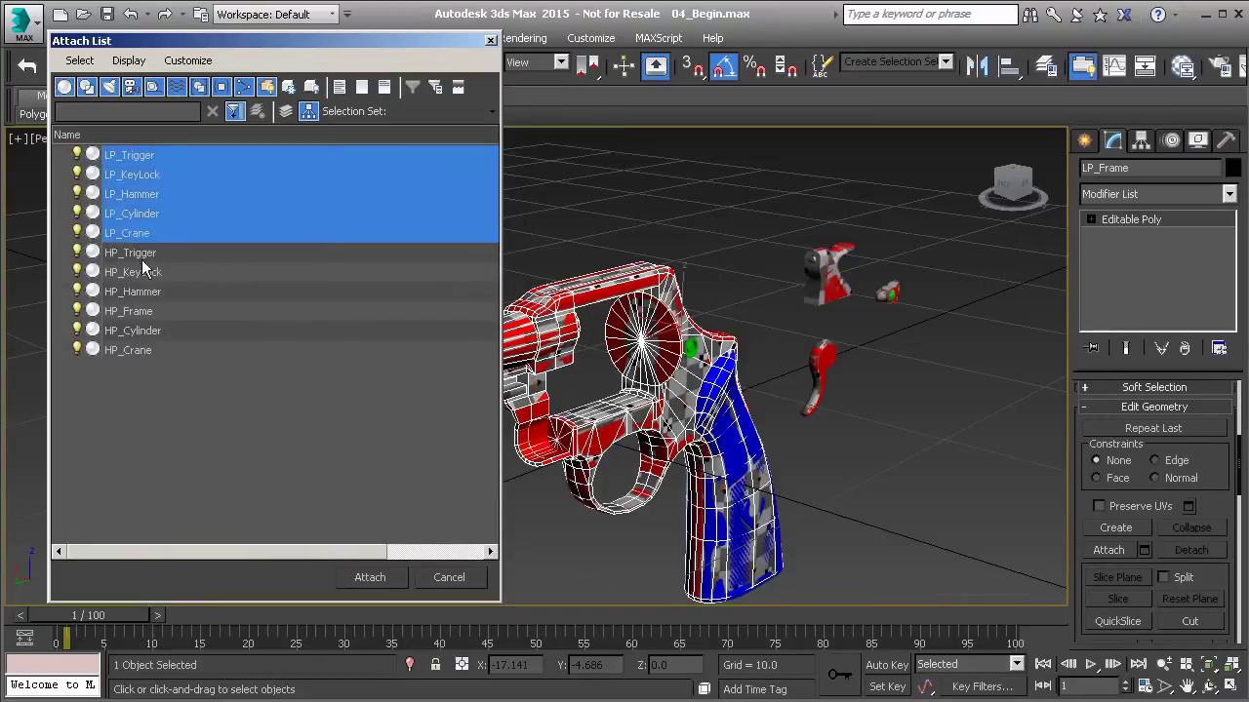
pyautogui.click(370, 578)
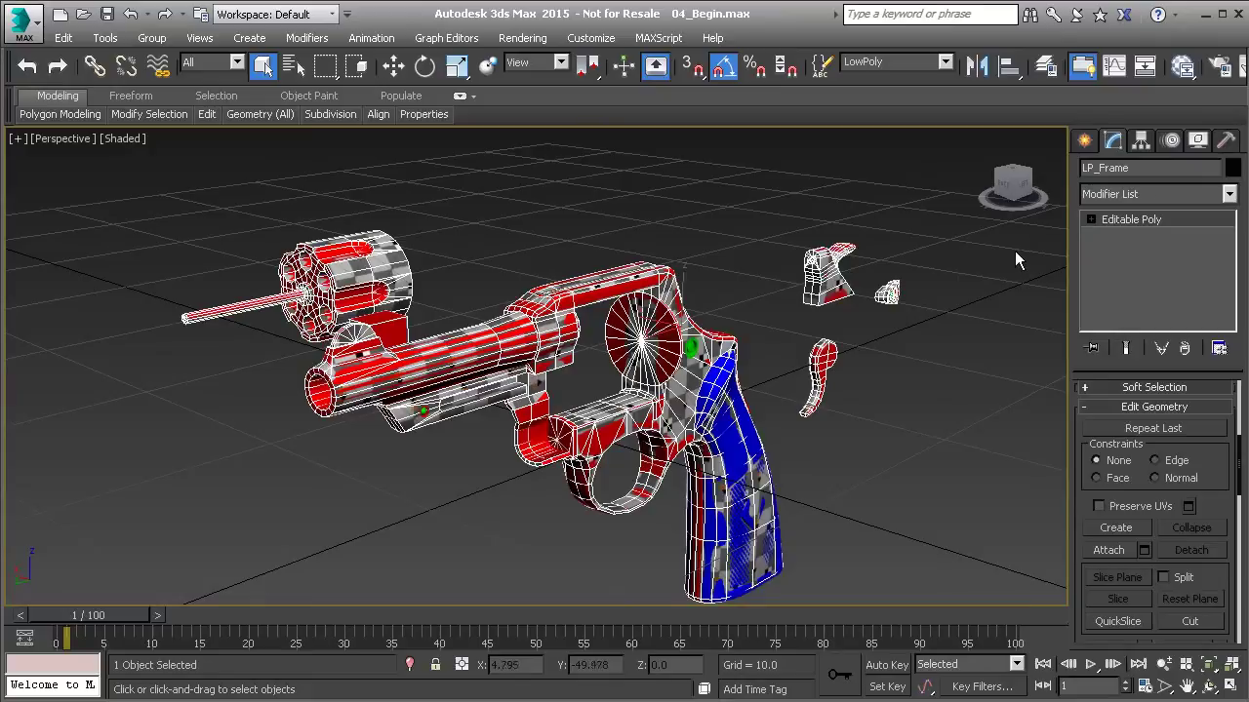
# Step: Start renaming the combined low-poly object, replacing "Frame" after the LP_ prefix with "REvol"
pyautogui.moveTo(1142, 168); pyautogui.dragTo(1102, 170)
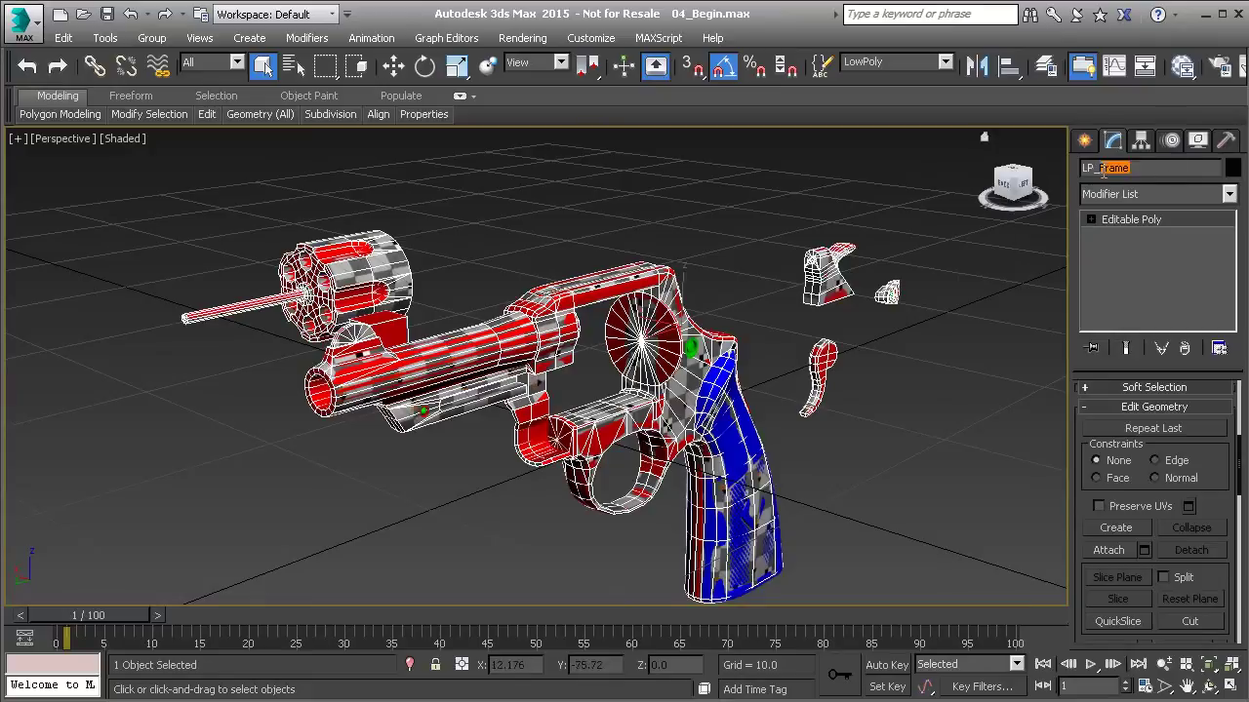
pyautogui.write('REvol')
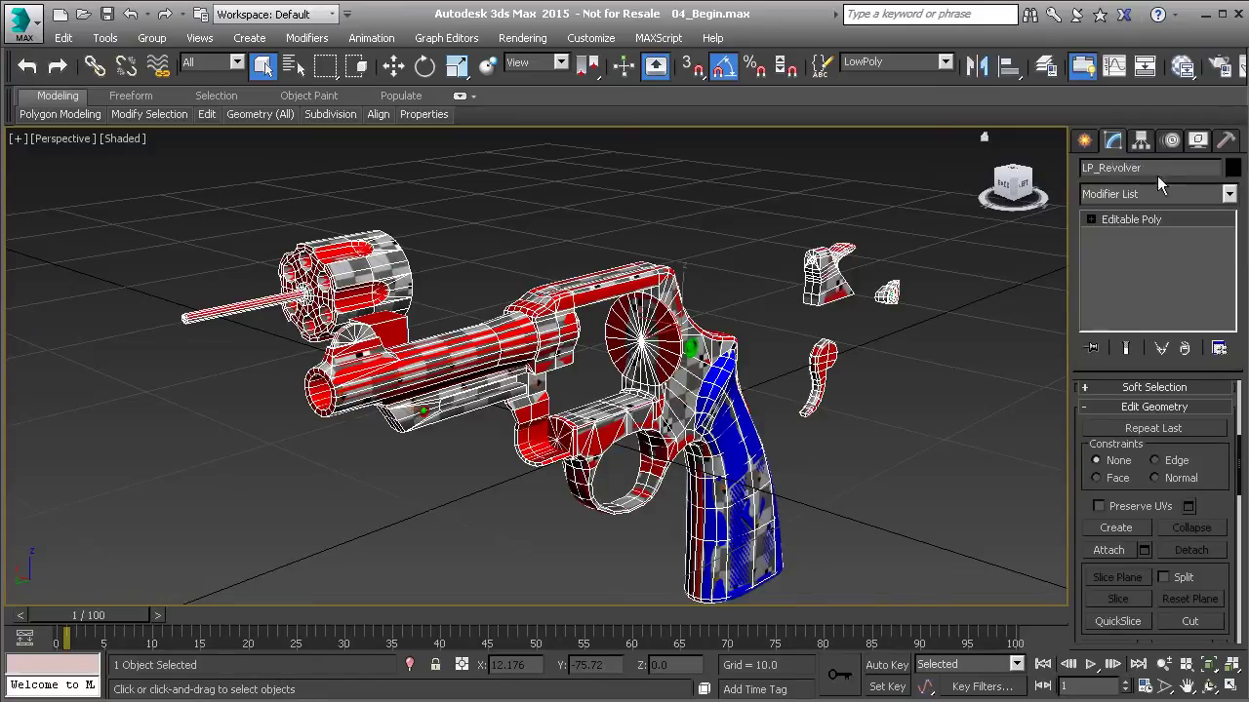
# Step: Open Render To Texture and set its output path to the project's sceneassets images folder
pyautogui.write('0')
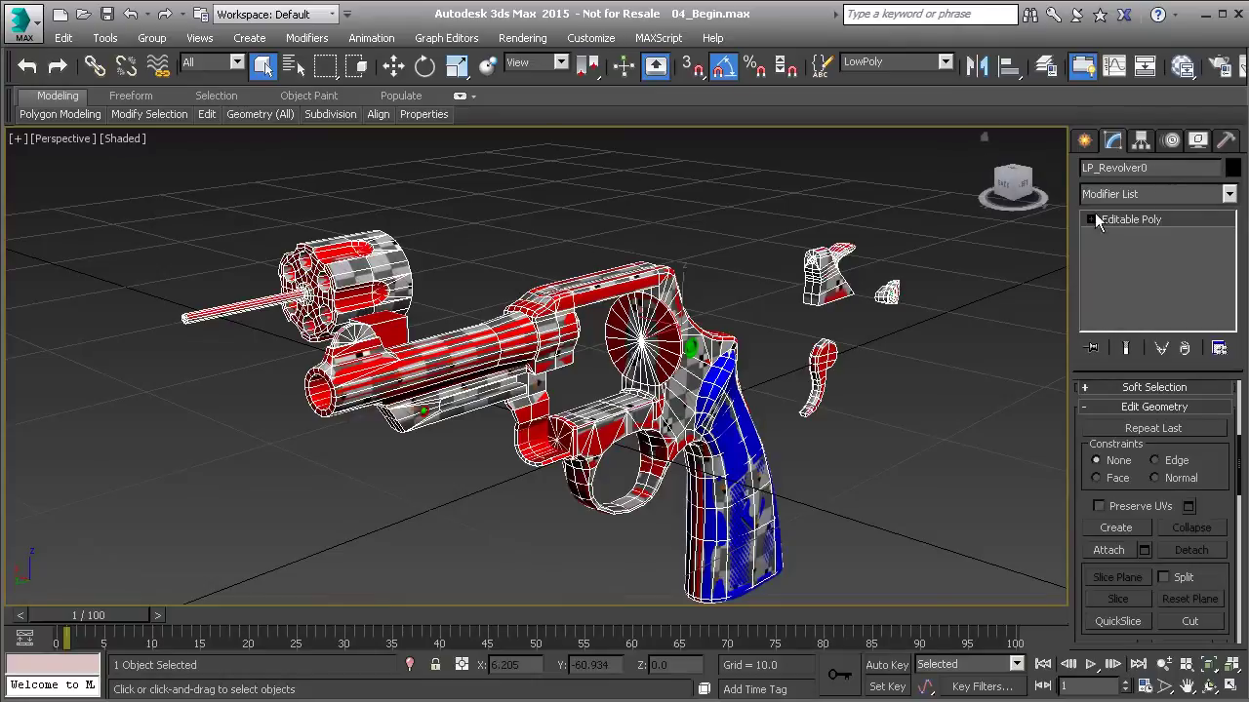
pyautogui.click(687, 206)
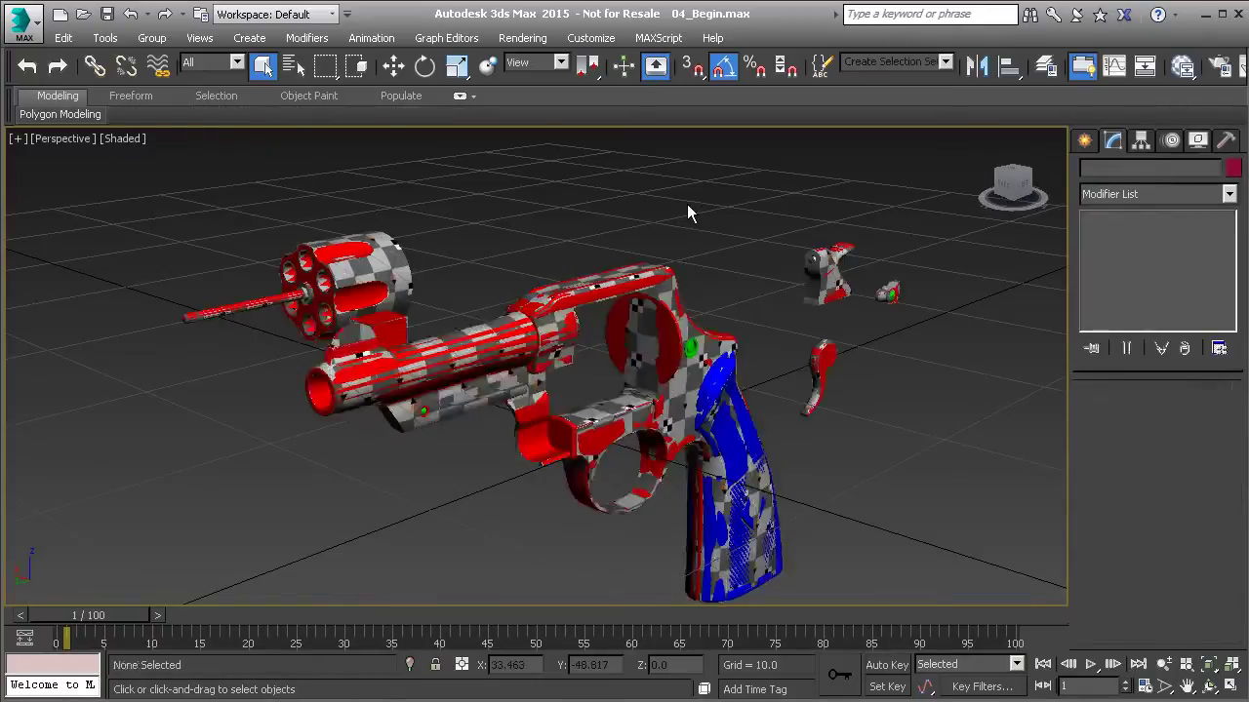
pyautogui.press('0')
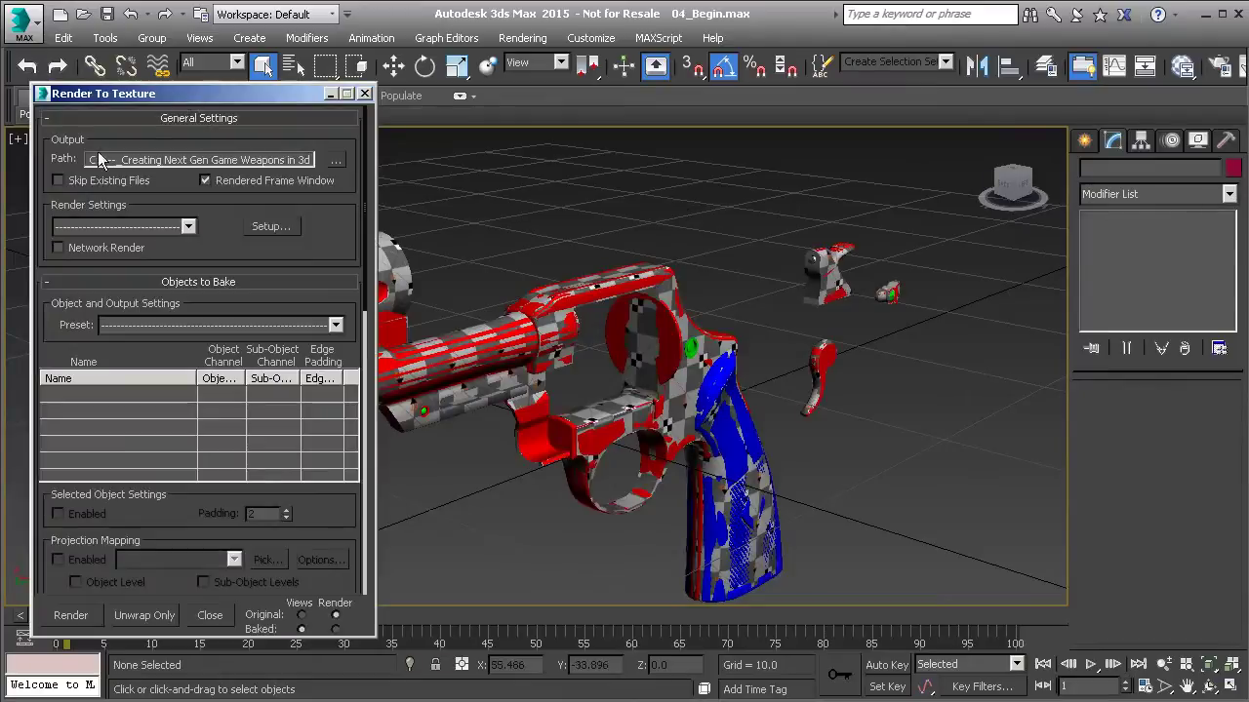
pyautogui.click(339, 163)
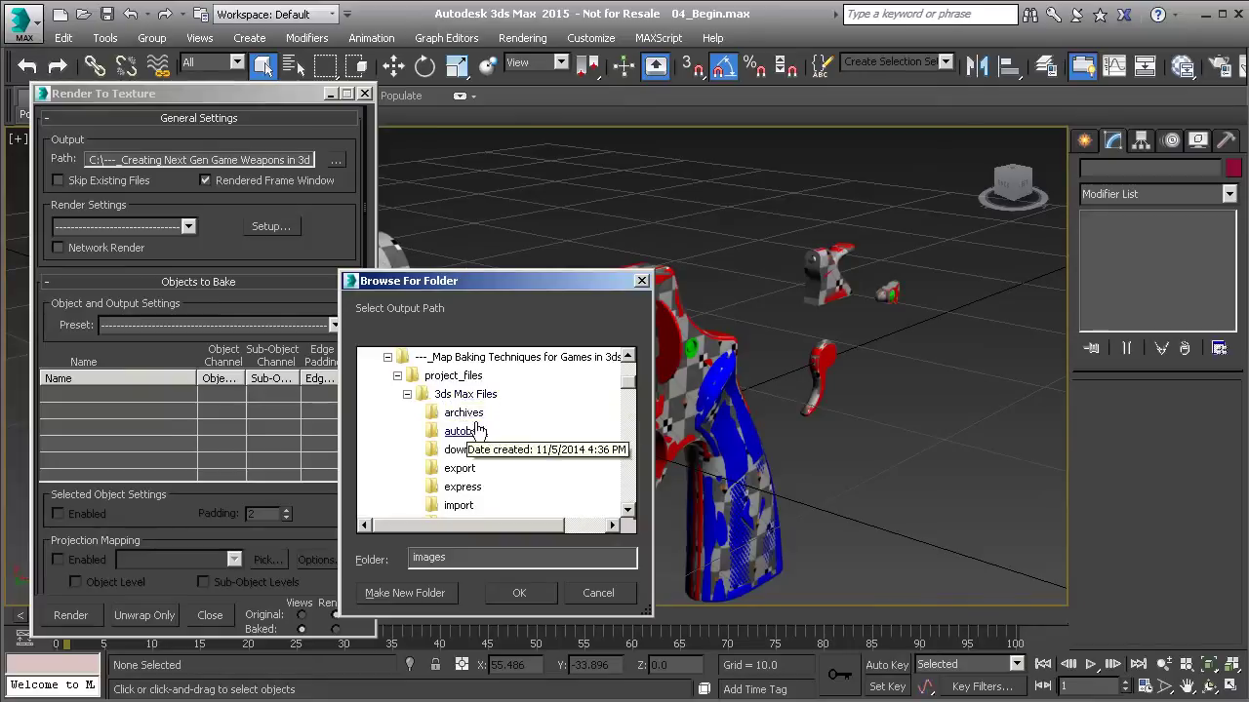
pyautogui.scroll(-3, 518, 438)
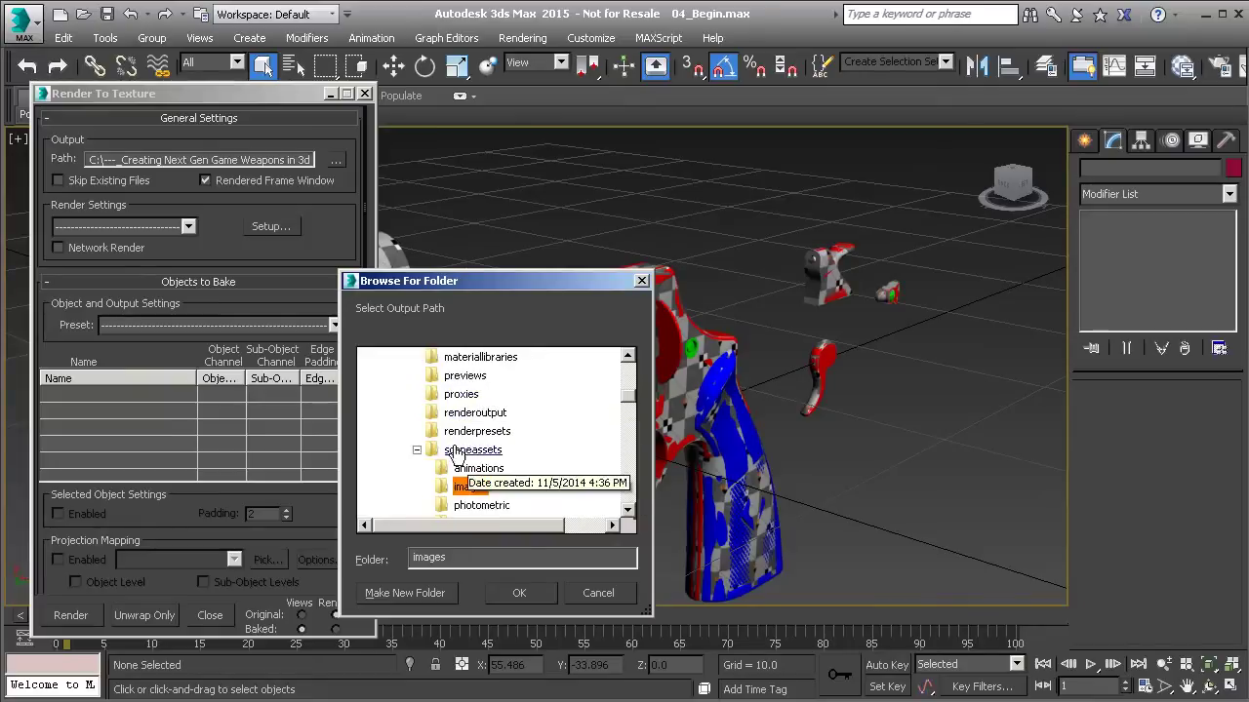
pyautogui.scroll(-1, 458, 448)
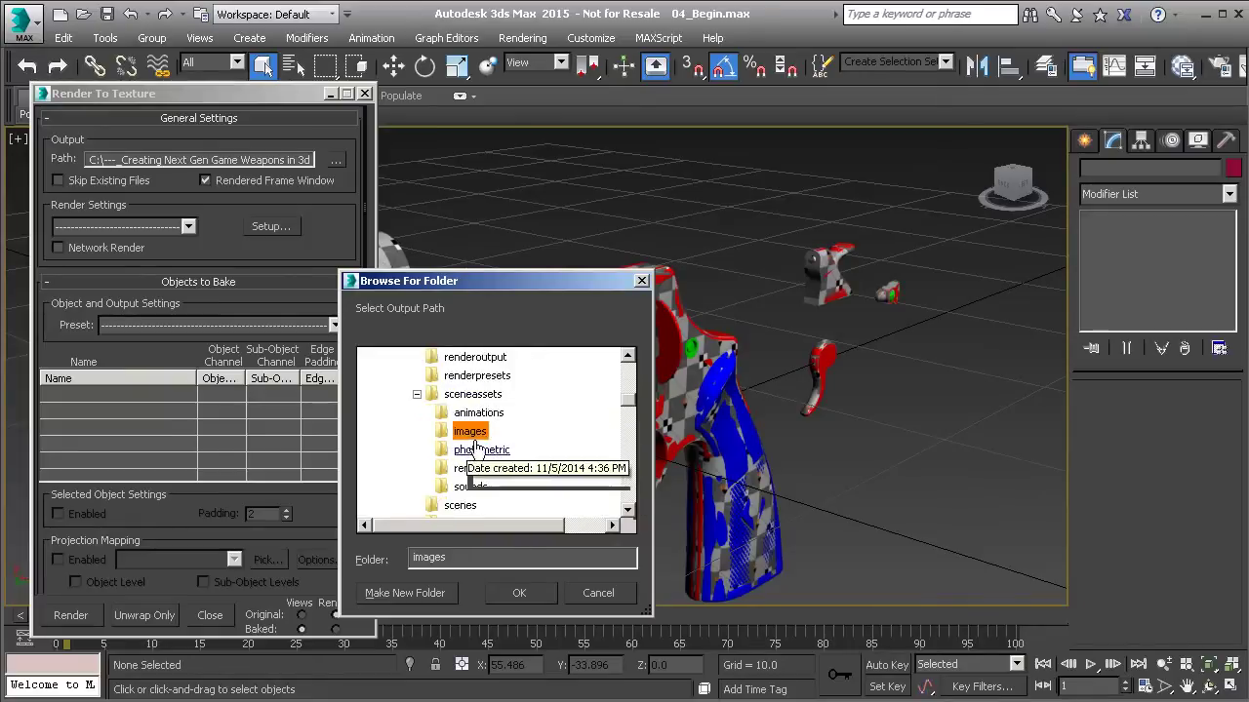
pyautogui.click(536, 594)
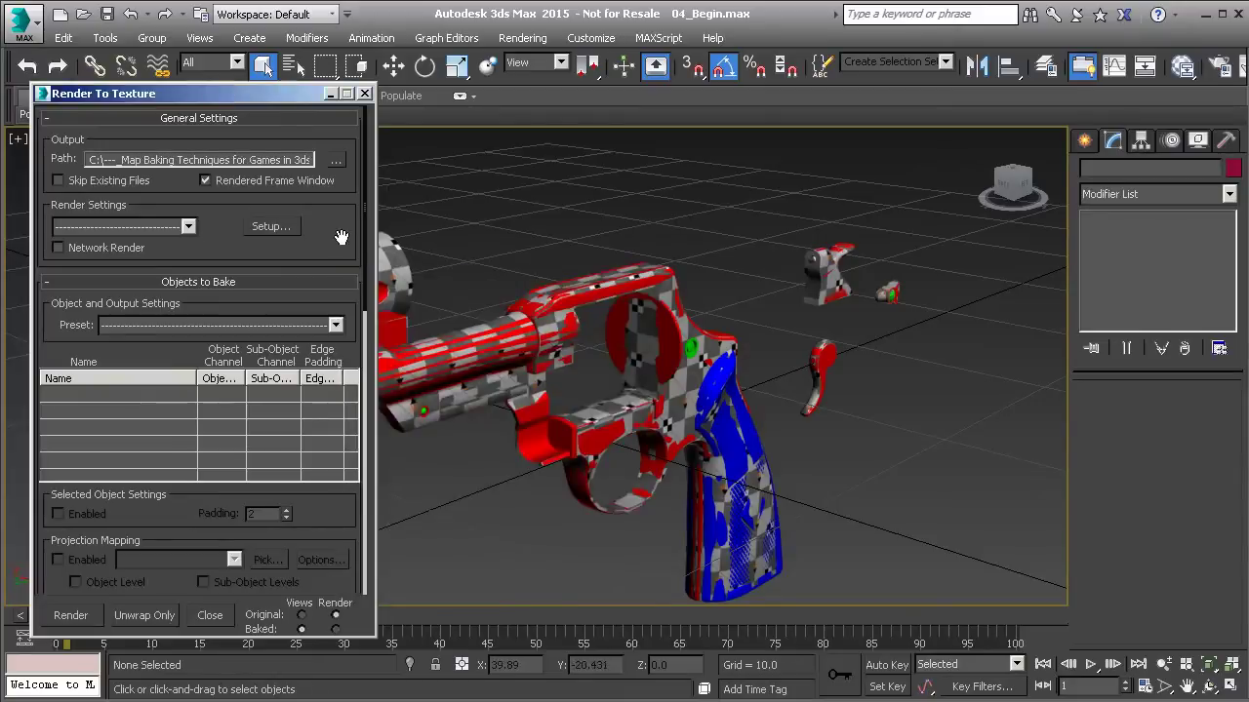
# Step: Review the assigned renderers and the scanline renderer's antialiasing filter and global supersampling settings in Render Setup
pyautogui.click(271, 226)
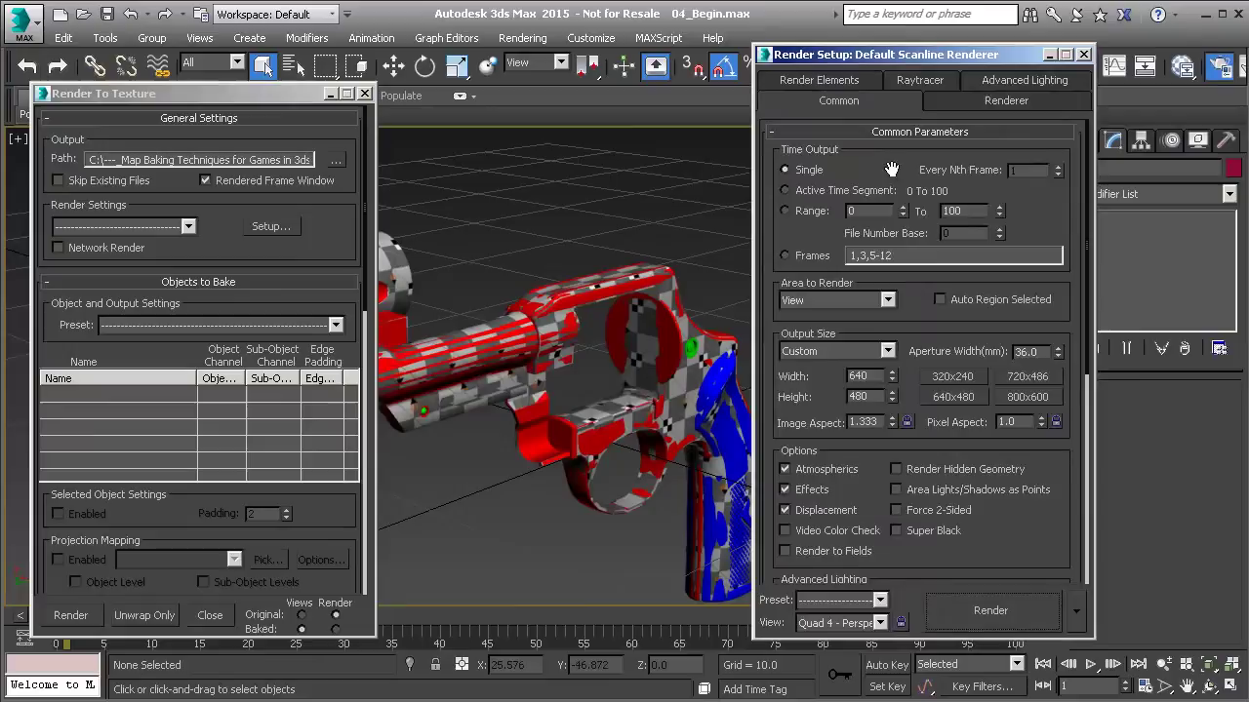
pyautogui.moveTo(870, 177); pyautogui.dragTo(869, 174)
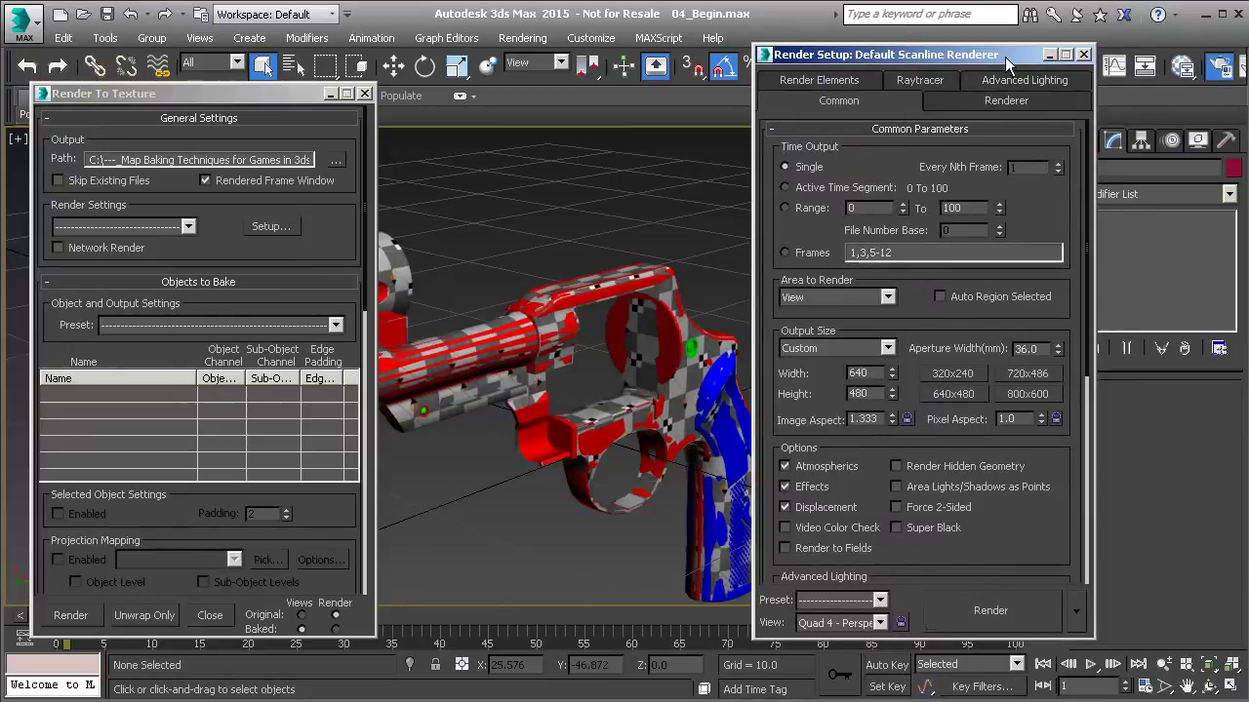
pyautogui.scroll(-5, 925, 423)
pyautogui.scroll(-9, 925, 423)
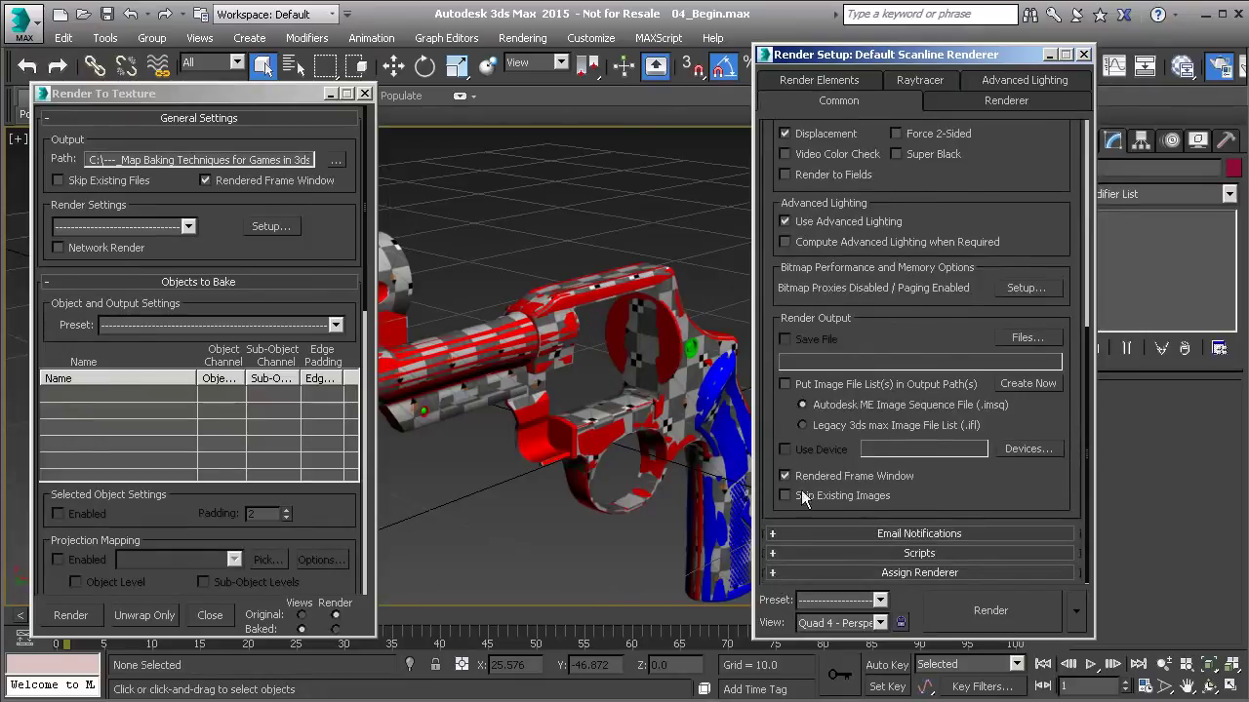
pyautogui.click(778, 574)
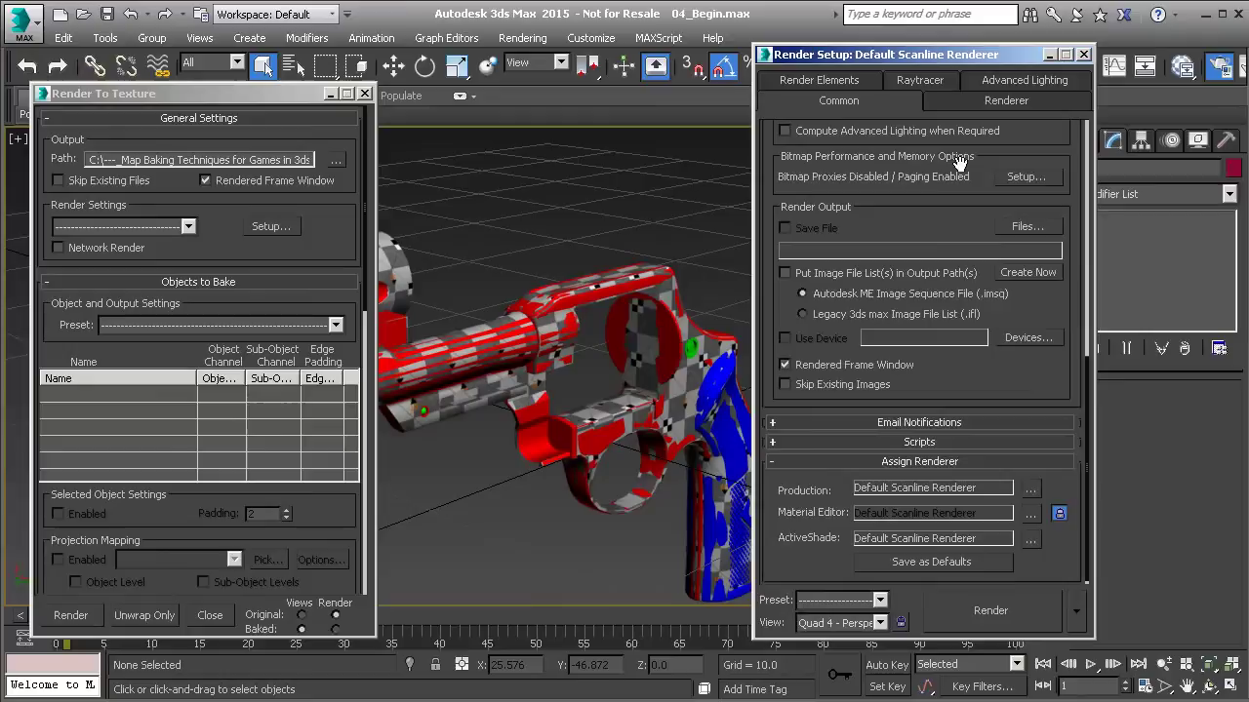
pyautogui.click(971, 105)
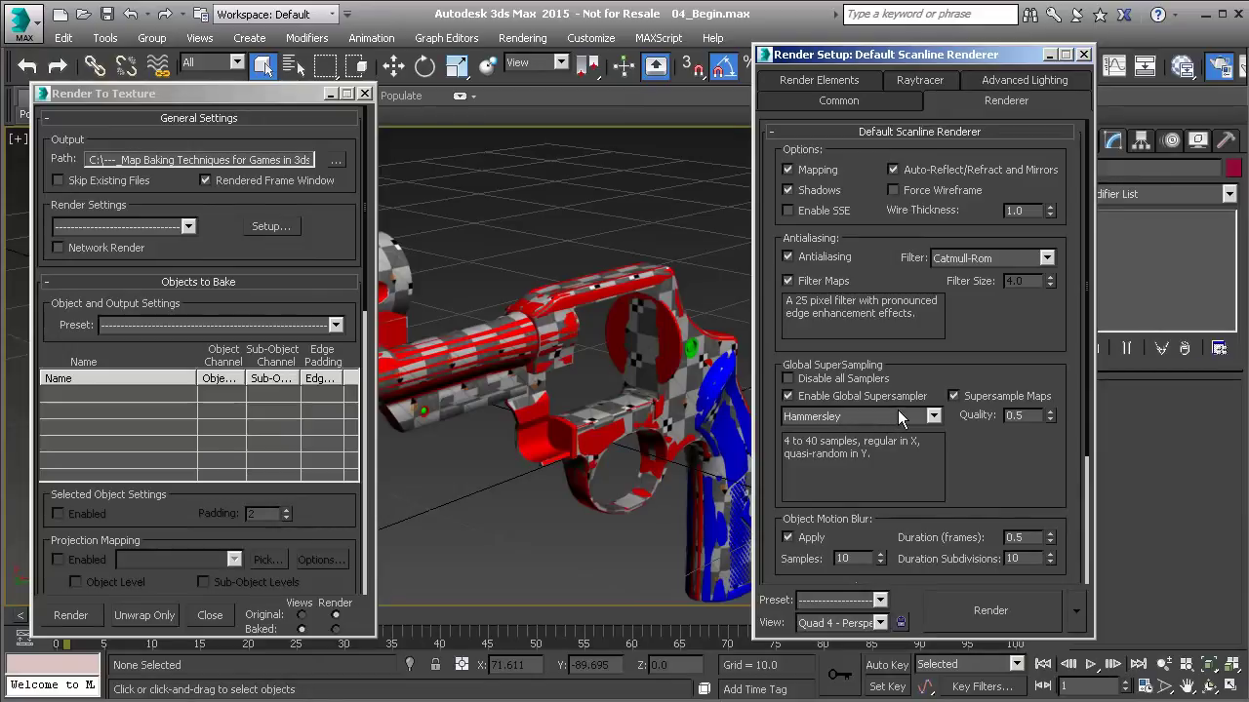
pyautogui.click(853, 101)
pyautogui.click(1083, 54)
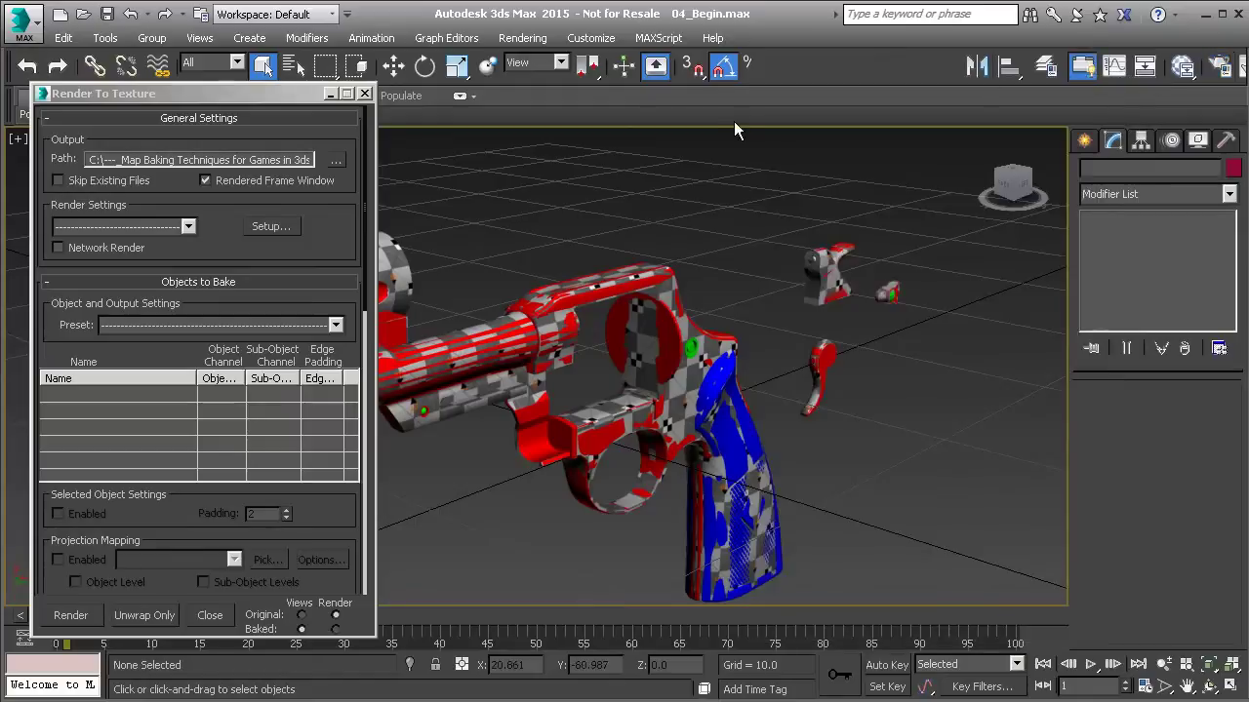
# Step: Select the low-poly revolver so that it is listed as the object to bake
pyautogui.click(180, 95)
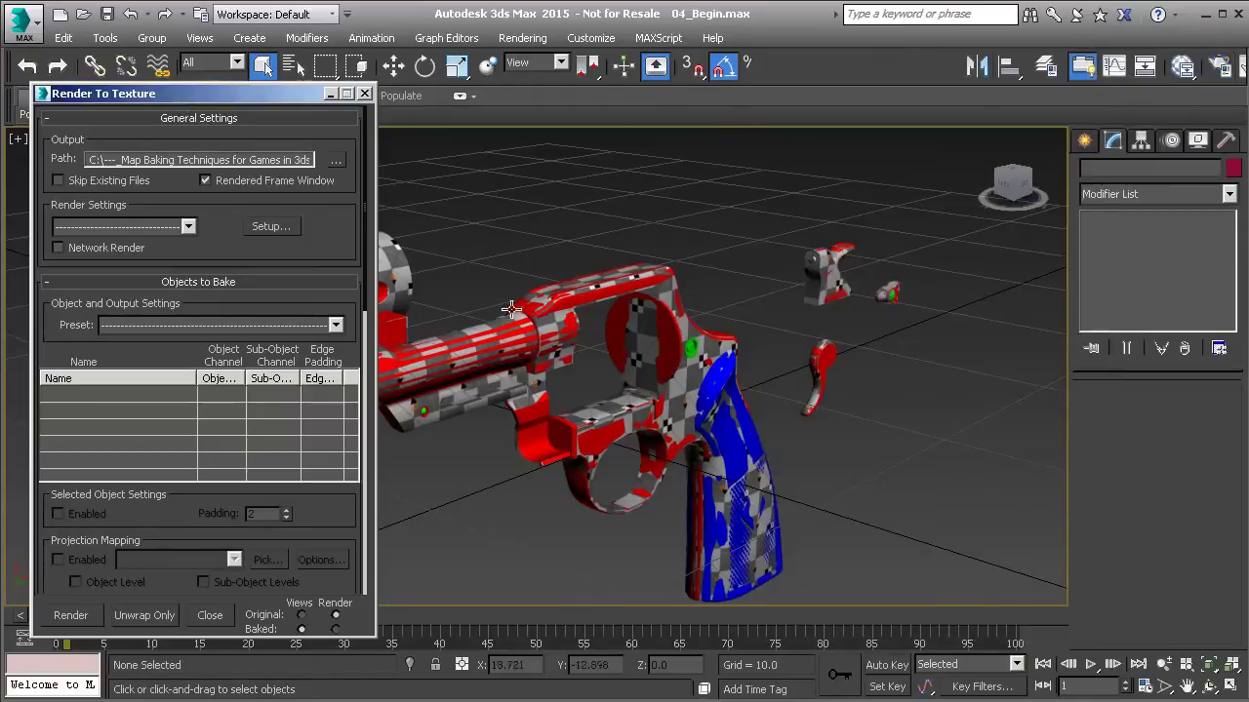
pyautogui.click(540, 293)
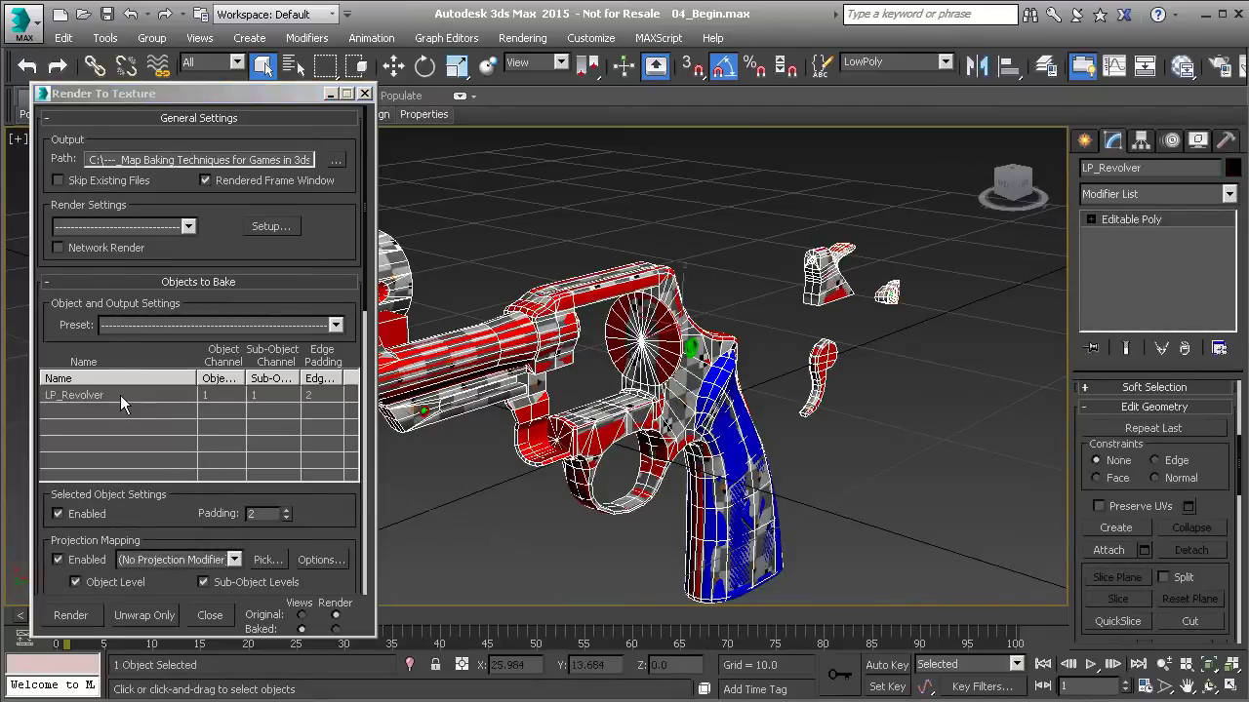
pyautogui.moveTo(156, 509); pyautogui.dragTo(154, 290)
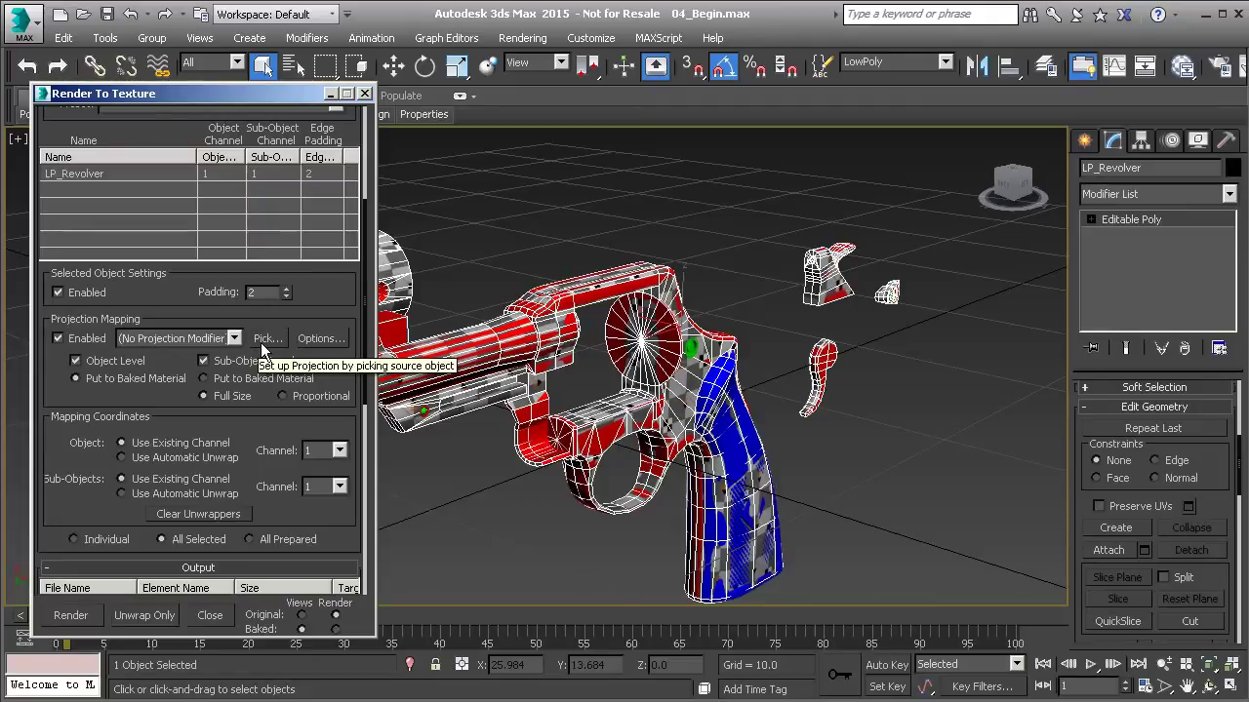
# Step: Add HP_Trigger, HP_KeyLock, HP_Hammer, HP_Frame, HP_Cylinder and HP_Crane as projection mapping targets for the low-poly revolver
pyautogui.click(1086, 143)
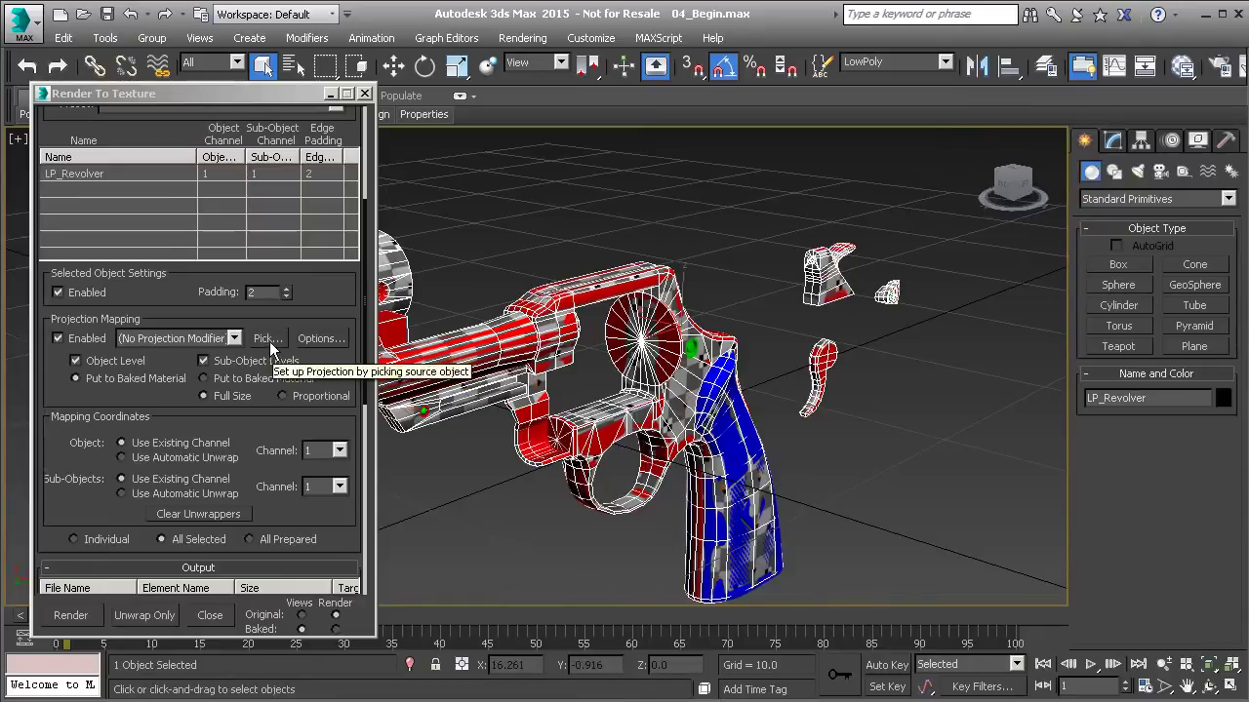
pyautogui.click(268, 339)
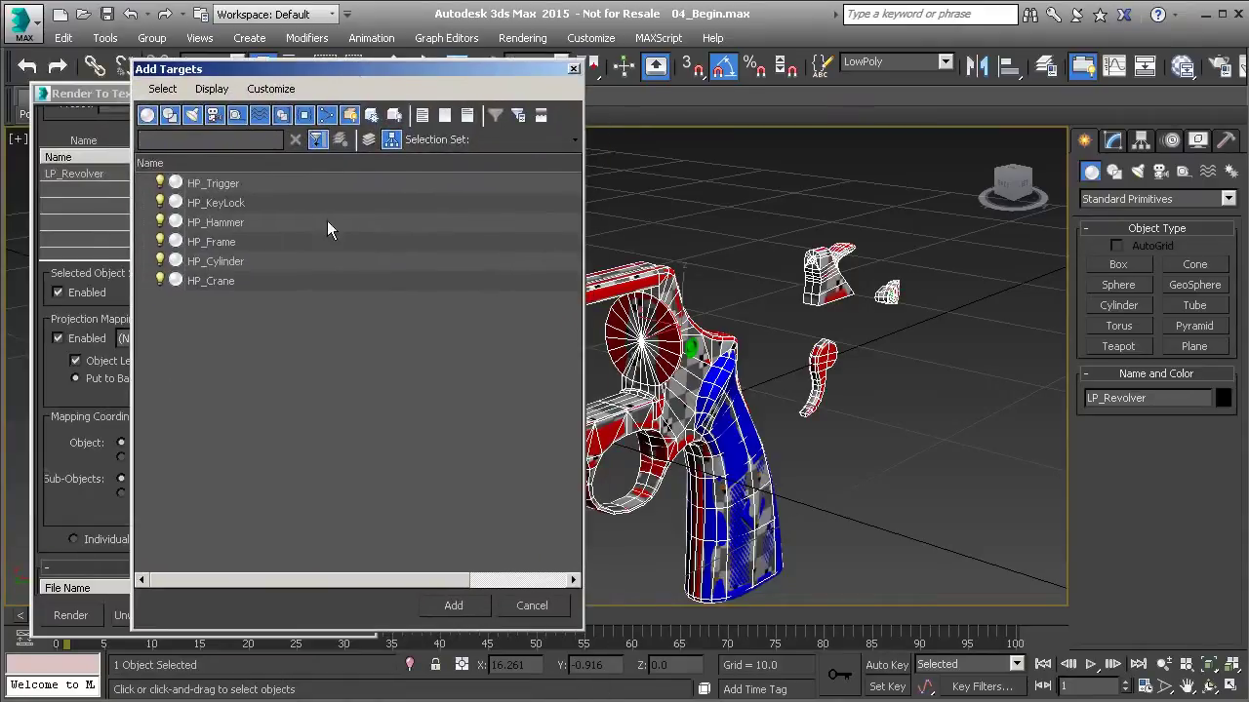
pyautogui.click(215, 185)
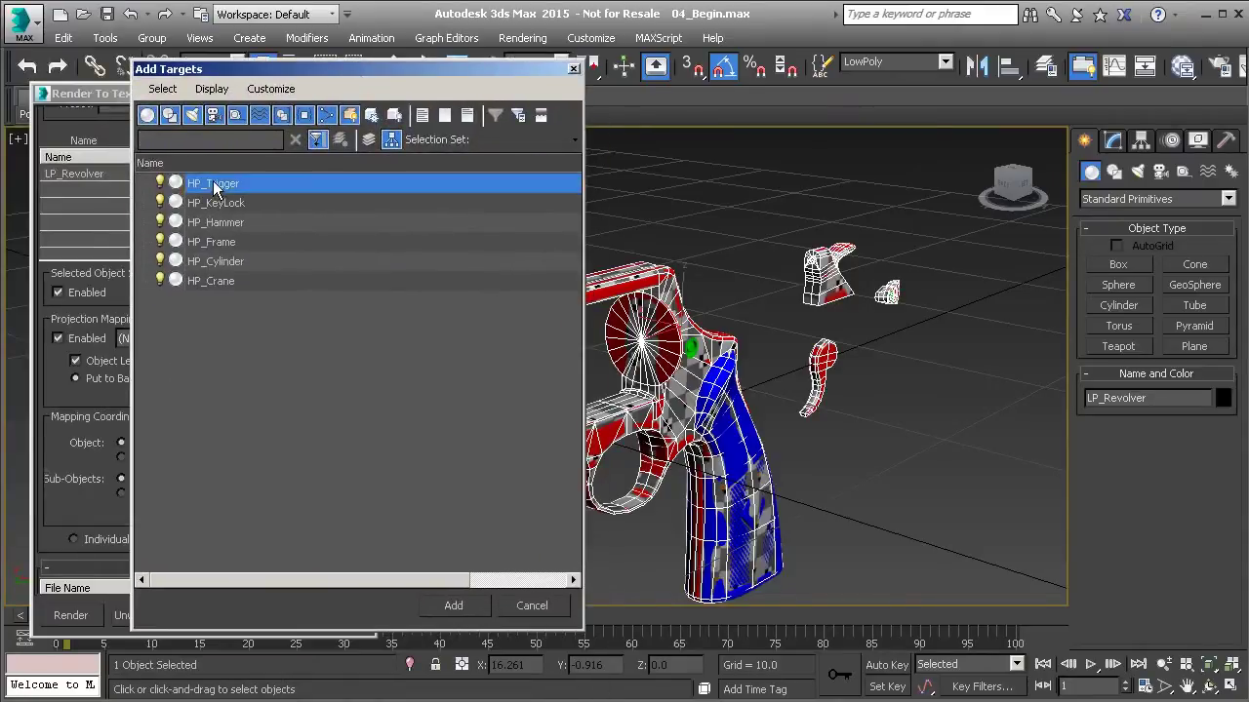
pyautogui.keyDown('shift'); pyautogui.click(208, 281); pyautogui.keyUp('shift')
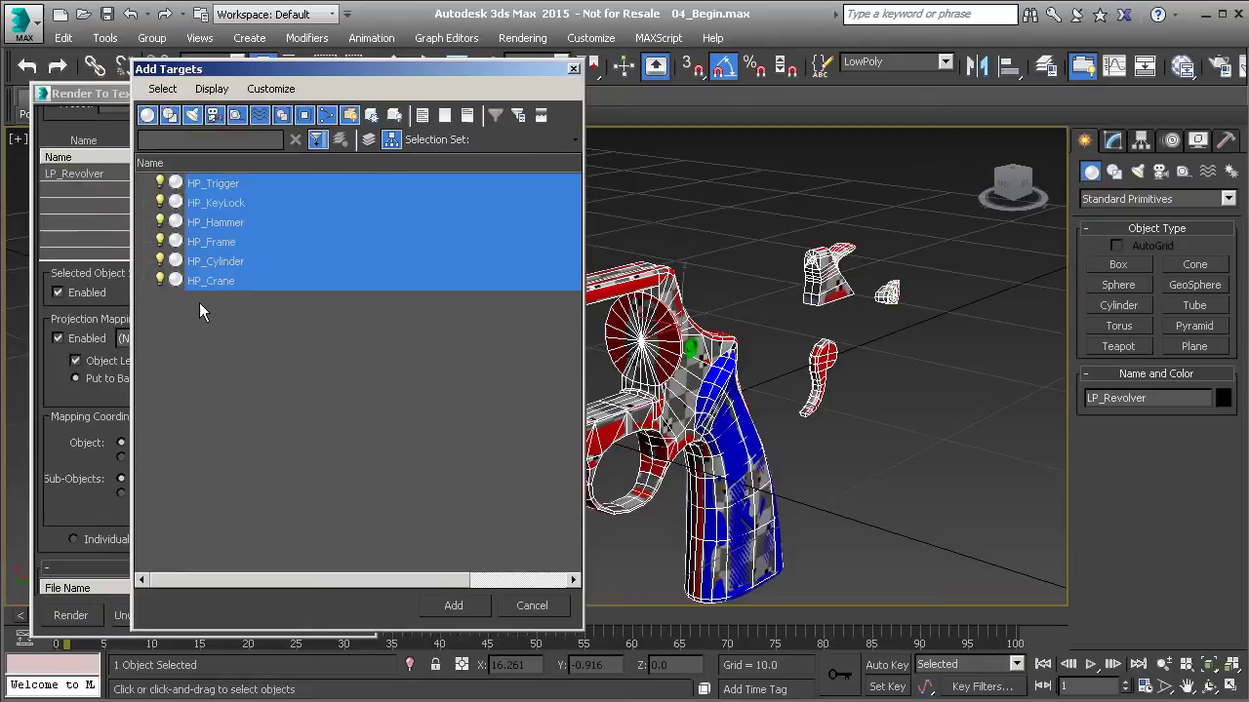
pyautogui.click(456, 608)
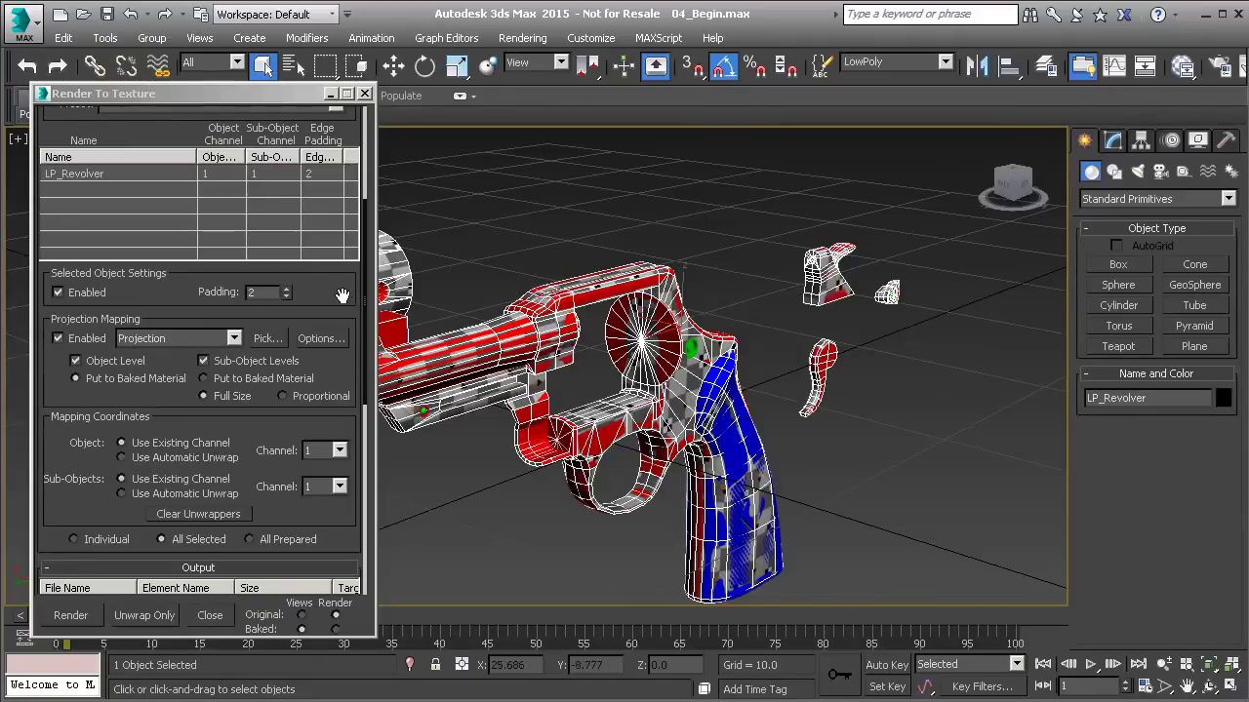
# Step: Delete the existing NormalsMap and CompleteMap elements from the bake output list
pyautogui.moveTo(343, 289); pyautogui.dragTo(334, 144)
pyautogui.moveTo(345, 232); pyautogui.dragTo(333, 164)
pyautogui.scroll(-2, 332, 163)
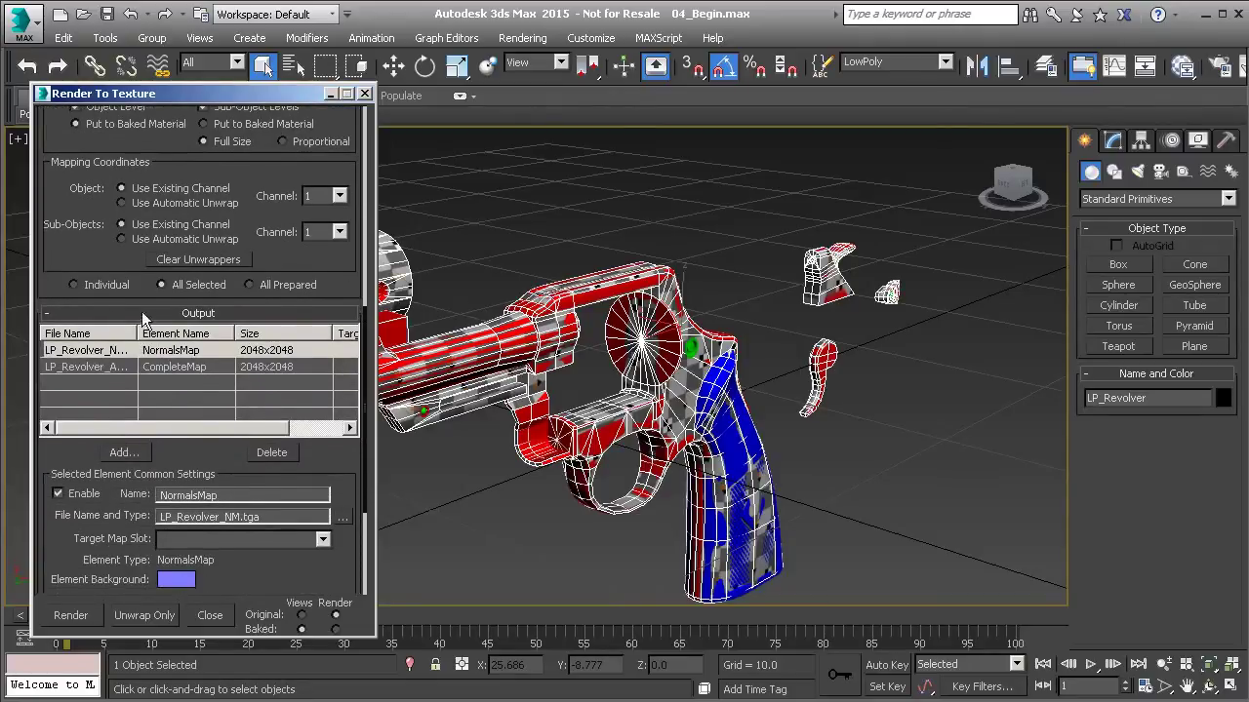
pyautogui.scroll(-3, 172, 293)
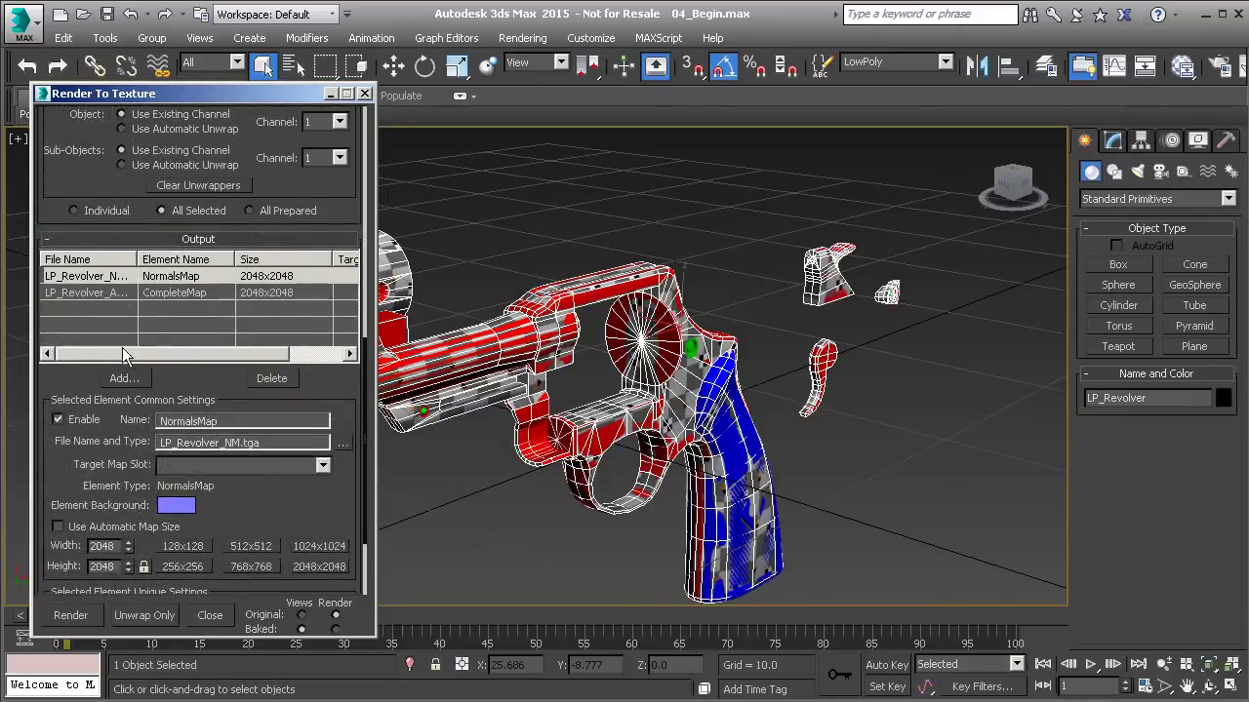
pyautogui.click(268, 380)
pyautogui.click(278, 379)
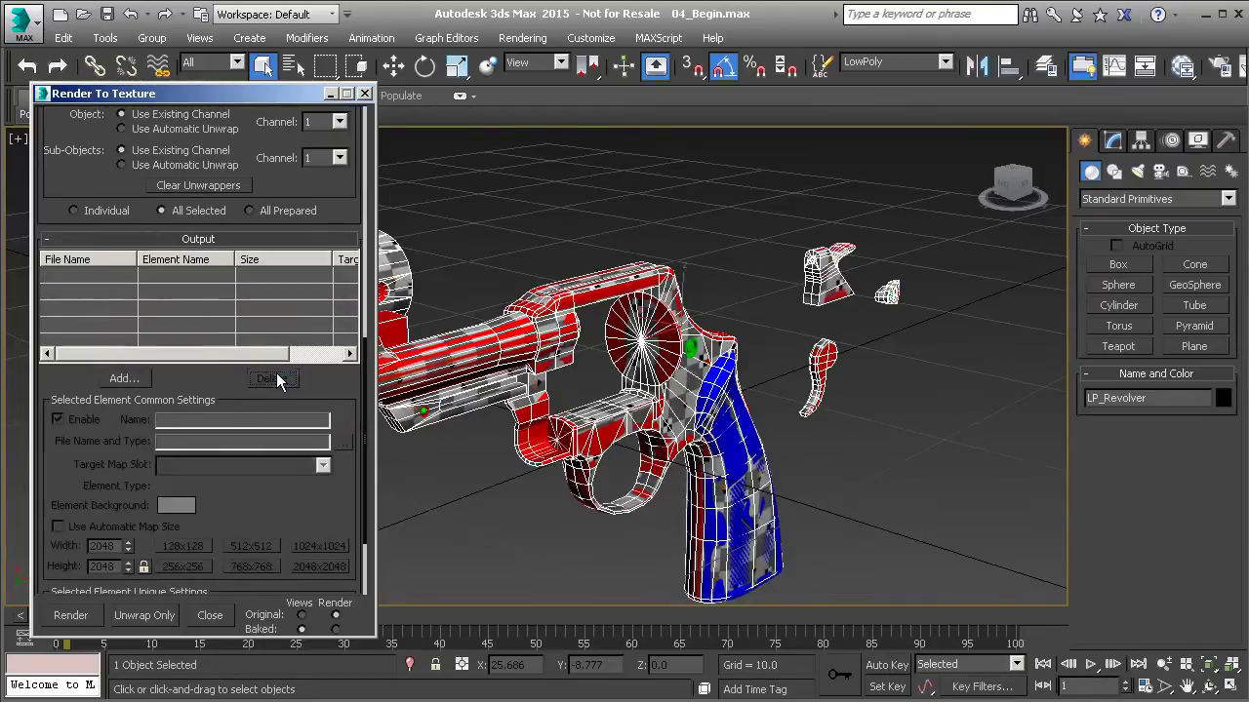
# Step: Add DiffuseMap and NormalsMap as texture elements to the bake output
pyautogui.click(123, 379)
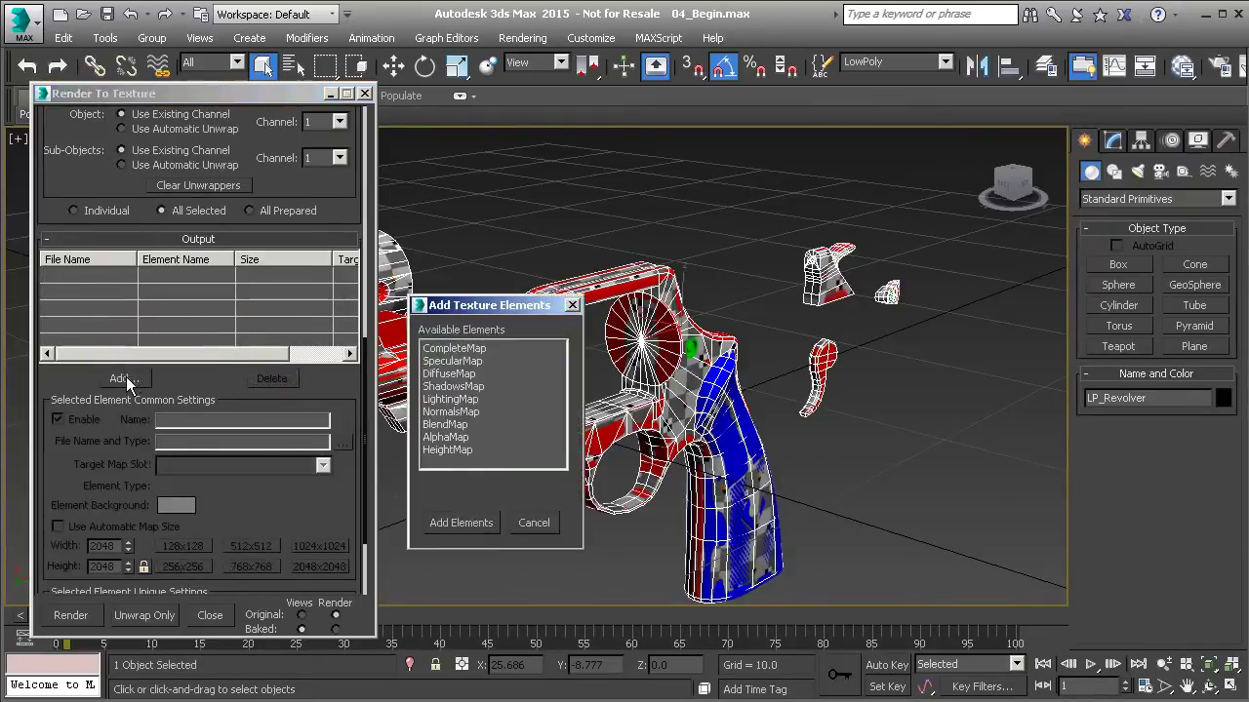
pyautogui.click(447, 377)
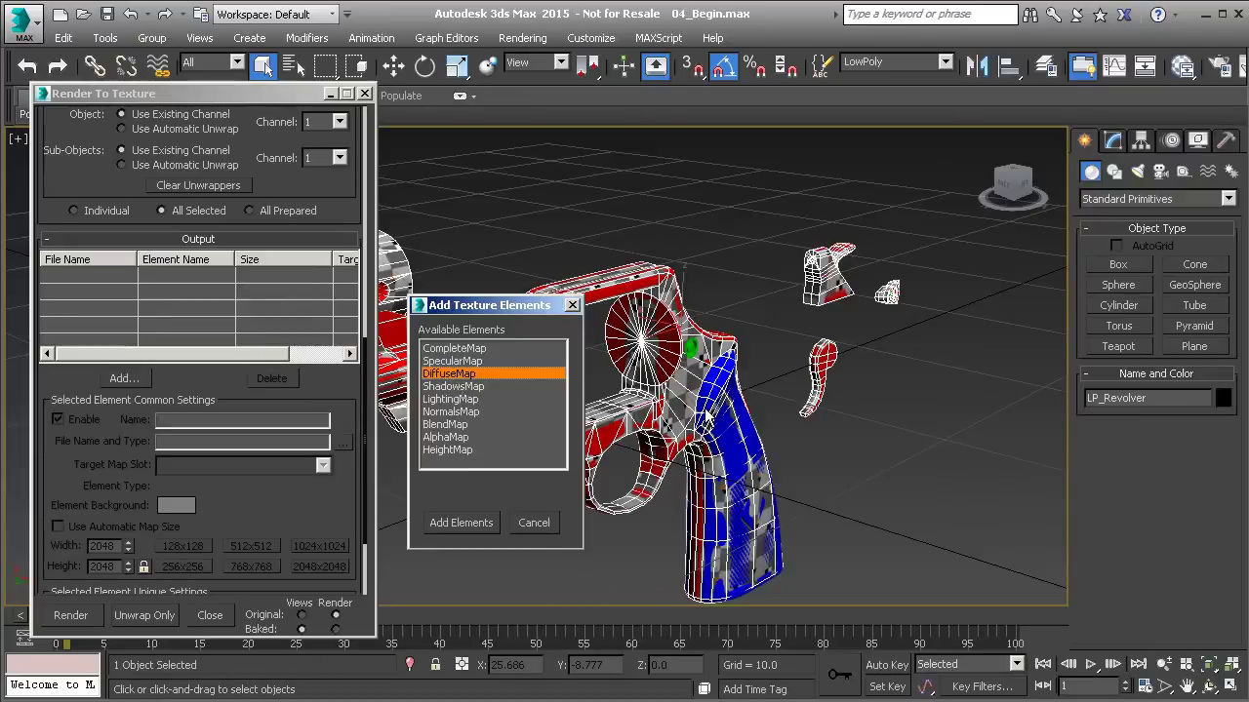
pyautogui.click(451, 414)
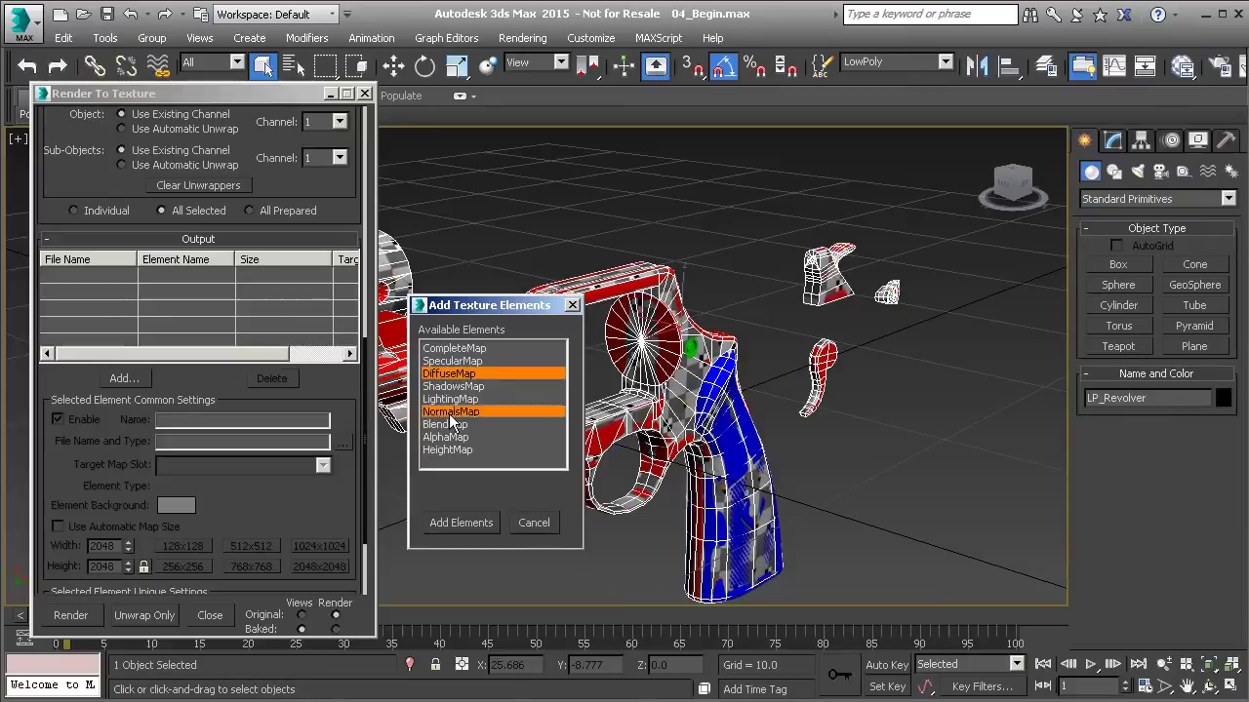
pyautogui.click(459, 522)
# Step: Rename the DiffuseMap output file to LP_Revolver_ID.tga and set its size to 2048x2048
pyautogui.click(130, 279)
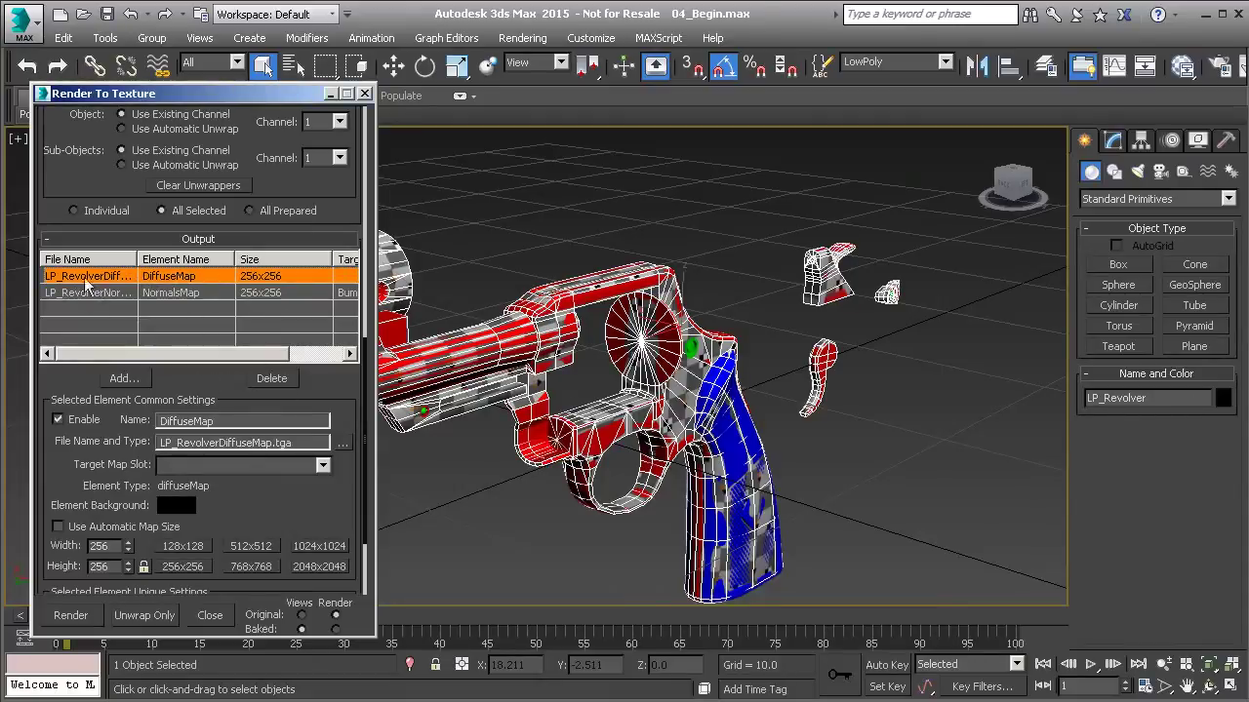
pyautogui.scroll(-2, 207, 373)
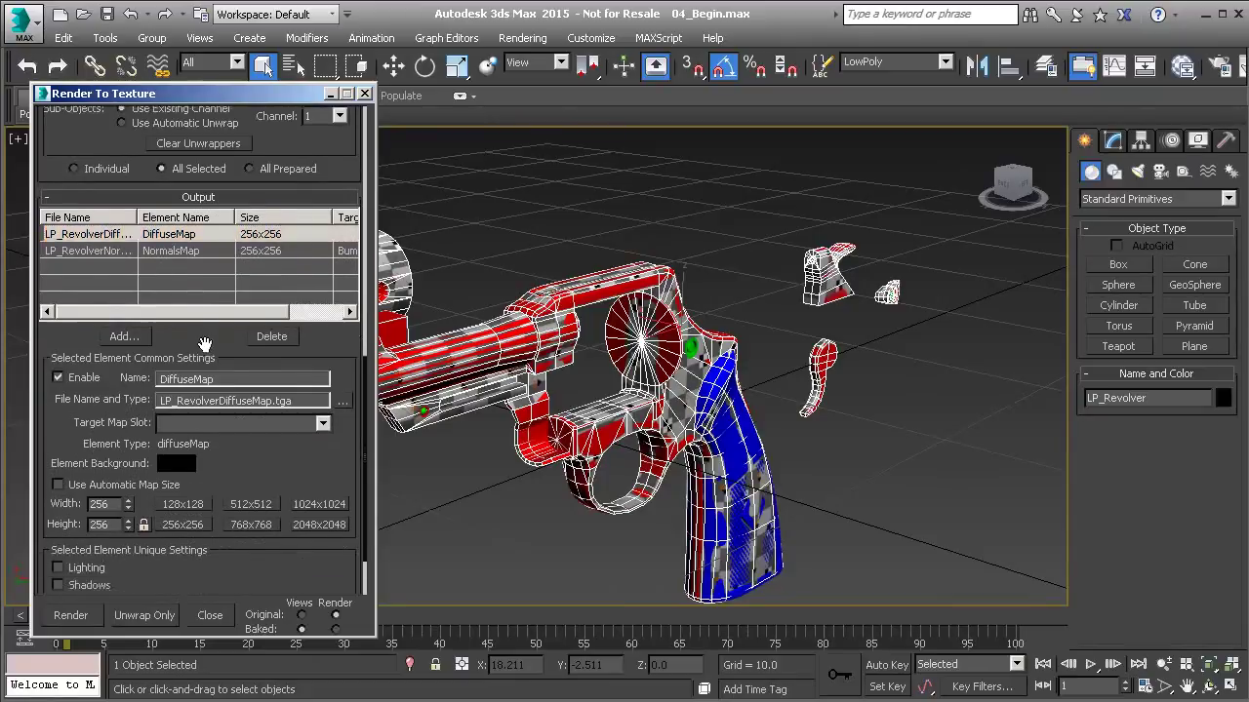
pyautogui.moveTo(269, 381); pyautogui.dragTo(222, 380)
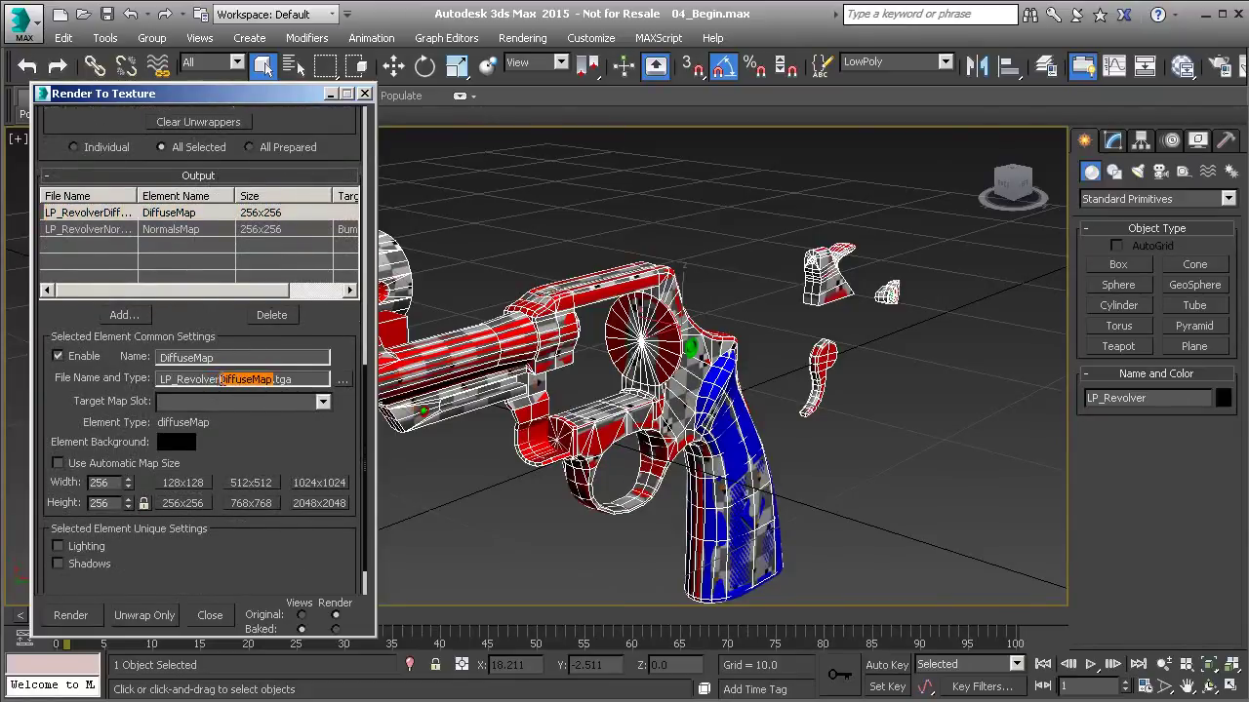
pyautogui.press('Delete')
pyautogui.write('_ID')
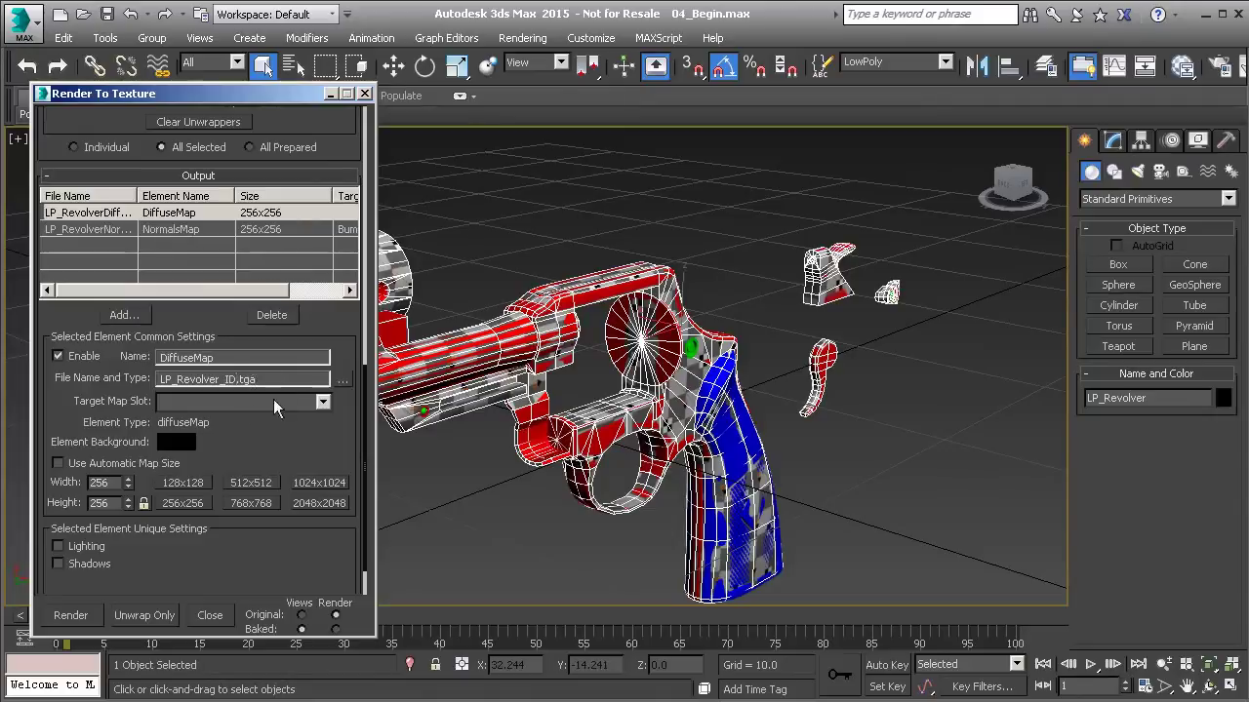
pyautogui.click(298, 503)
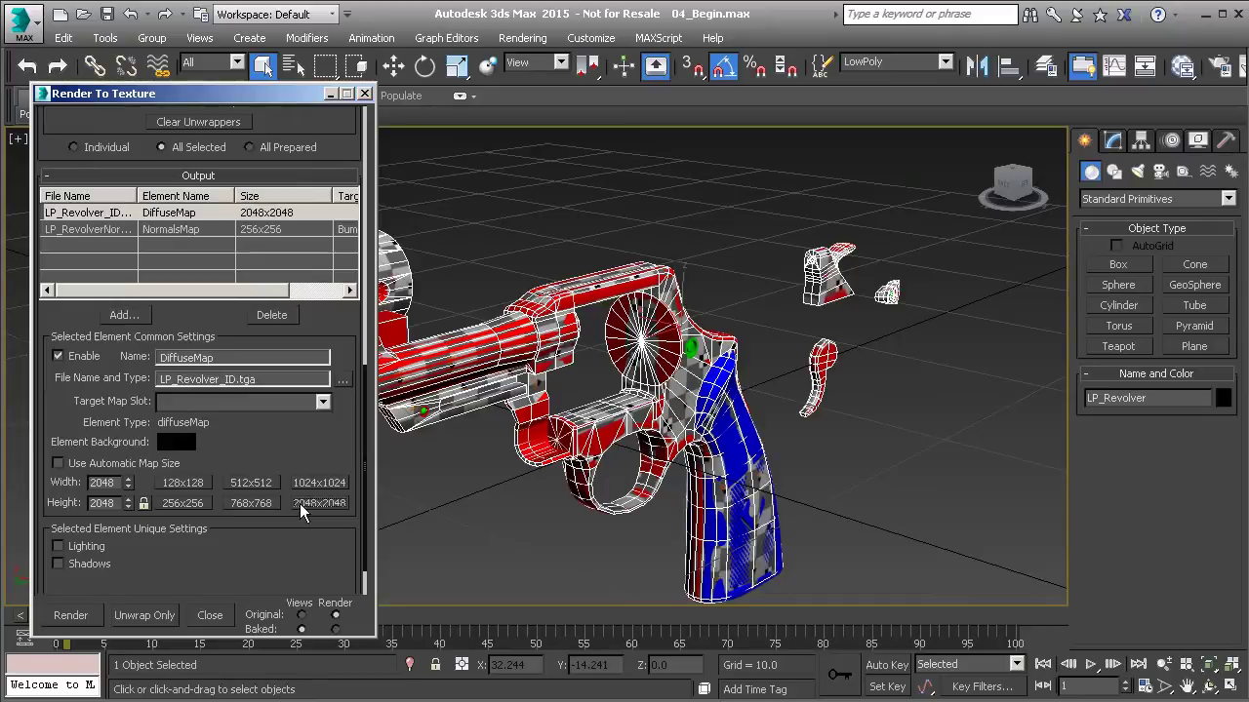
# Step: Rename the NormalsMap element's output file to LP_Revolver_NM.tga
pyautogui.click(136, 231)
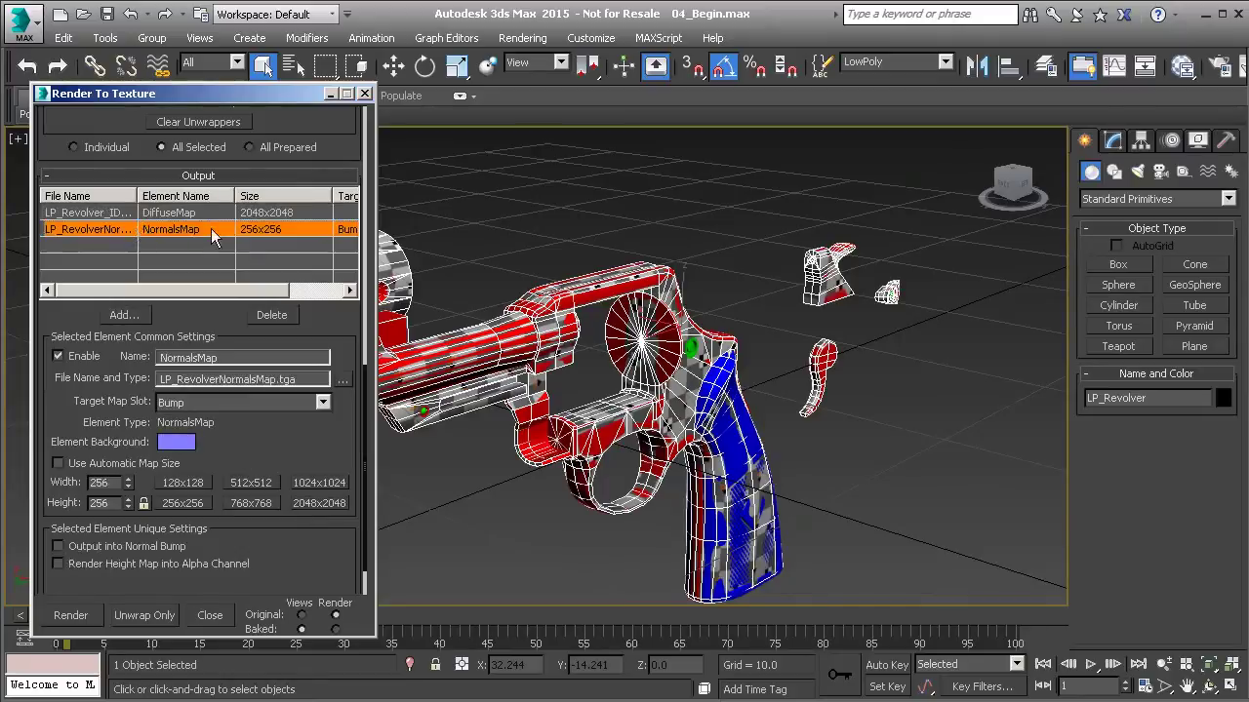
pyautogui.moveTo(278, 379); pyautogui.dragTo(221, 379)
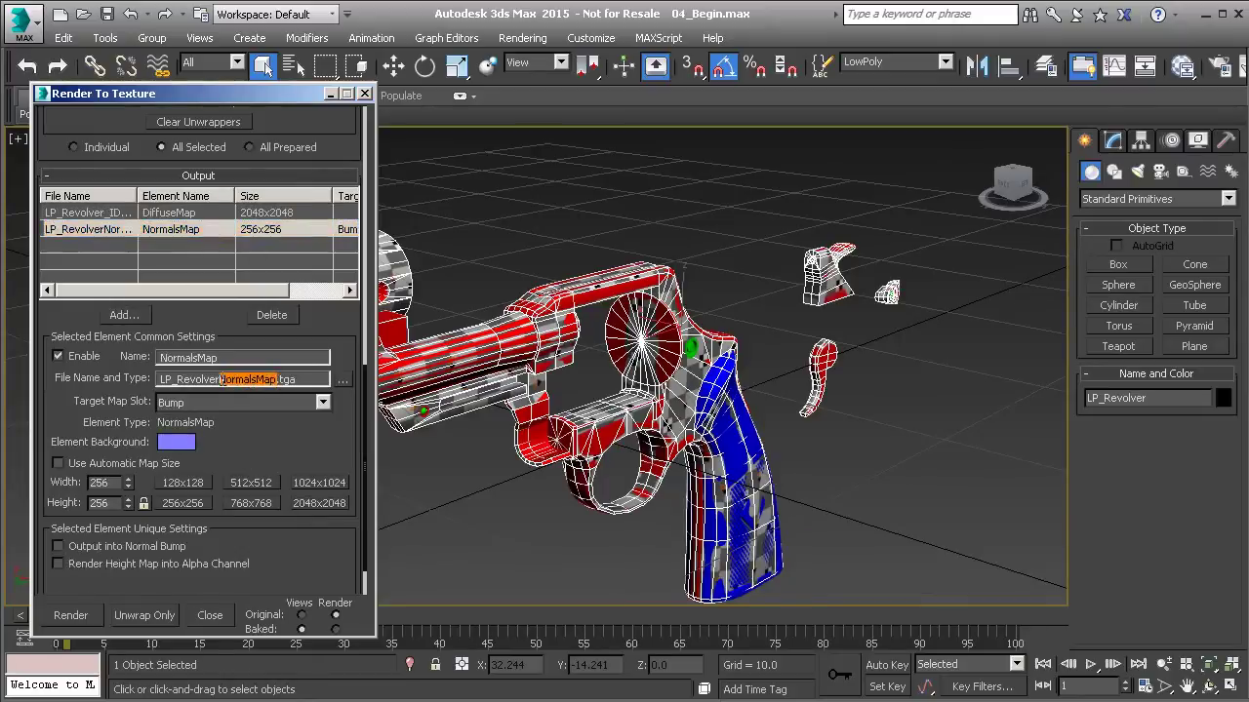
pyautogui.press('BackSpace')
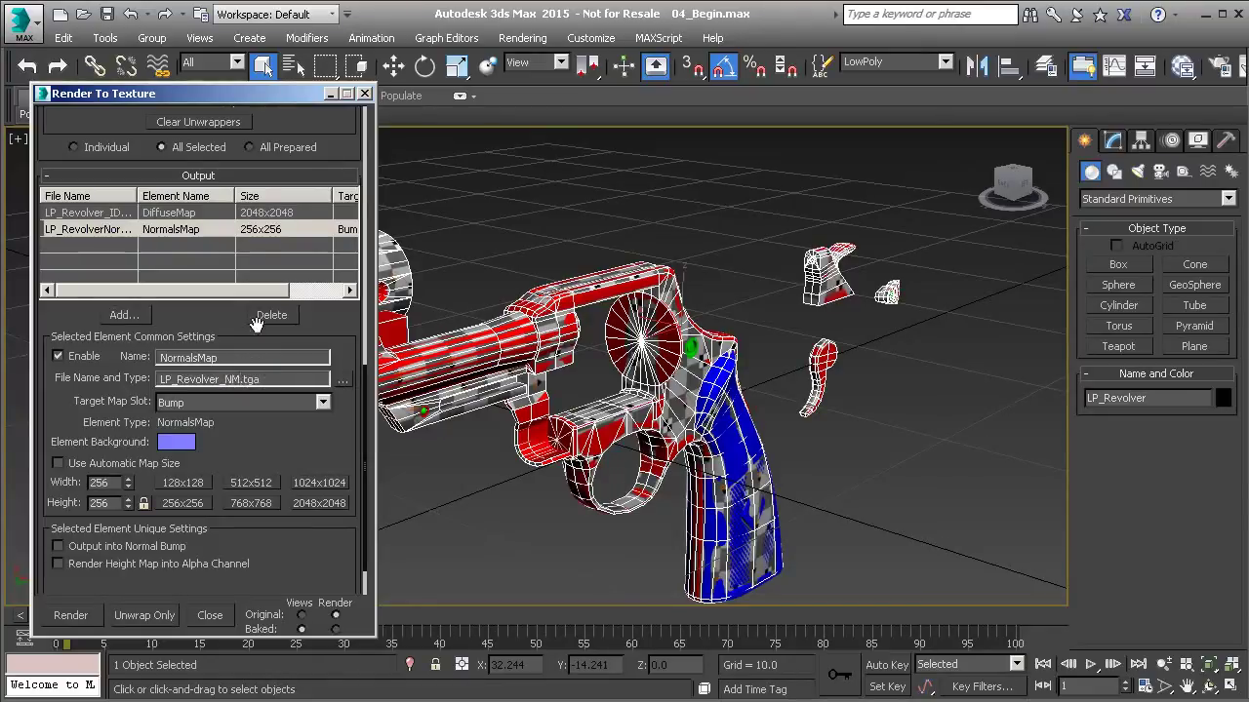
# Step: Clear the NormalsMap element's target map slot and set its size to 2048x2048
pyautogui.click(293, 403)
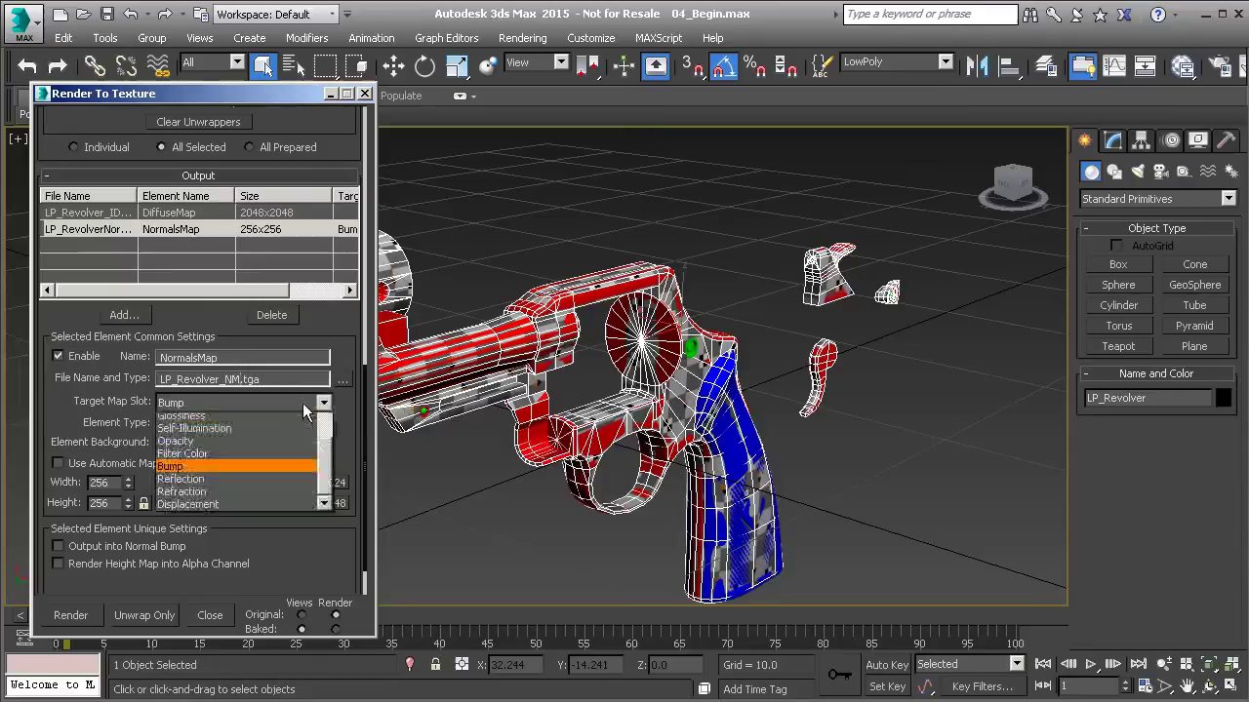
pyautogui.scroll(2, 182, 432)
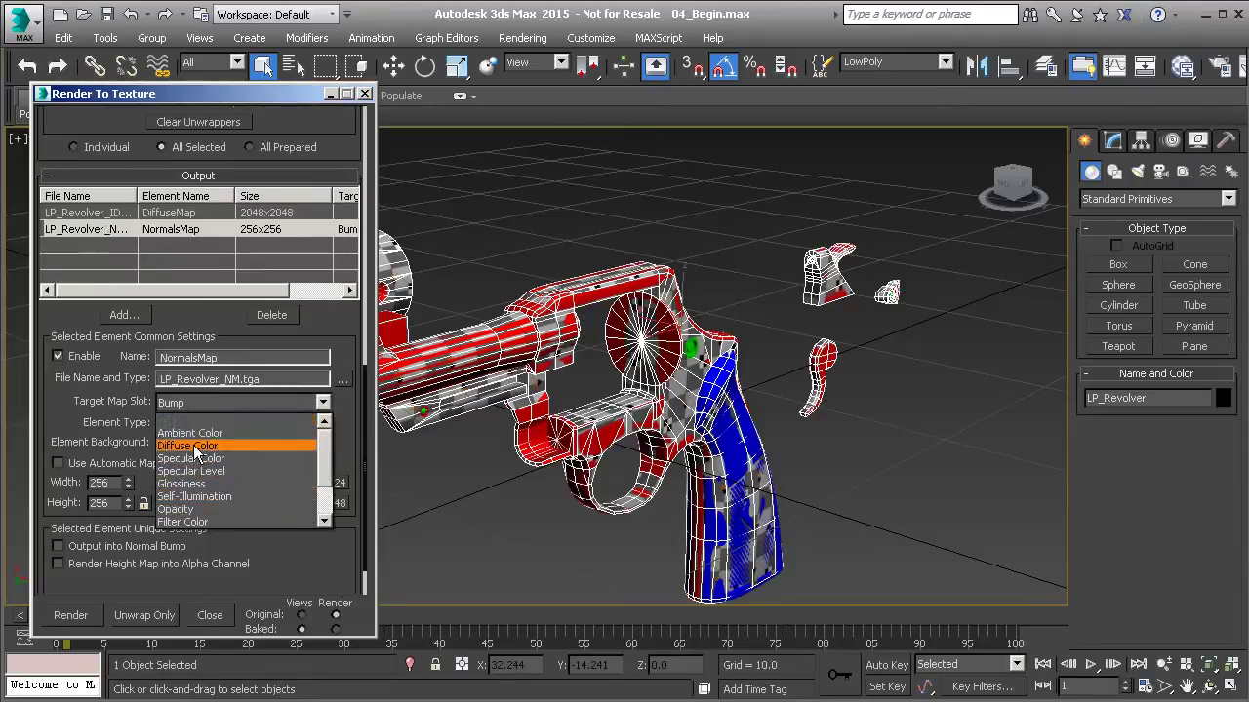
pyautogui.click(182, 426)
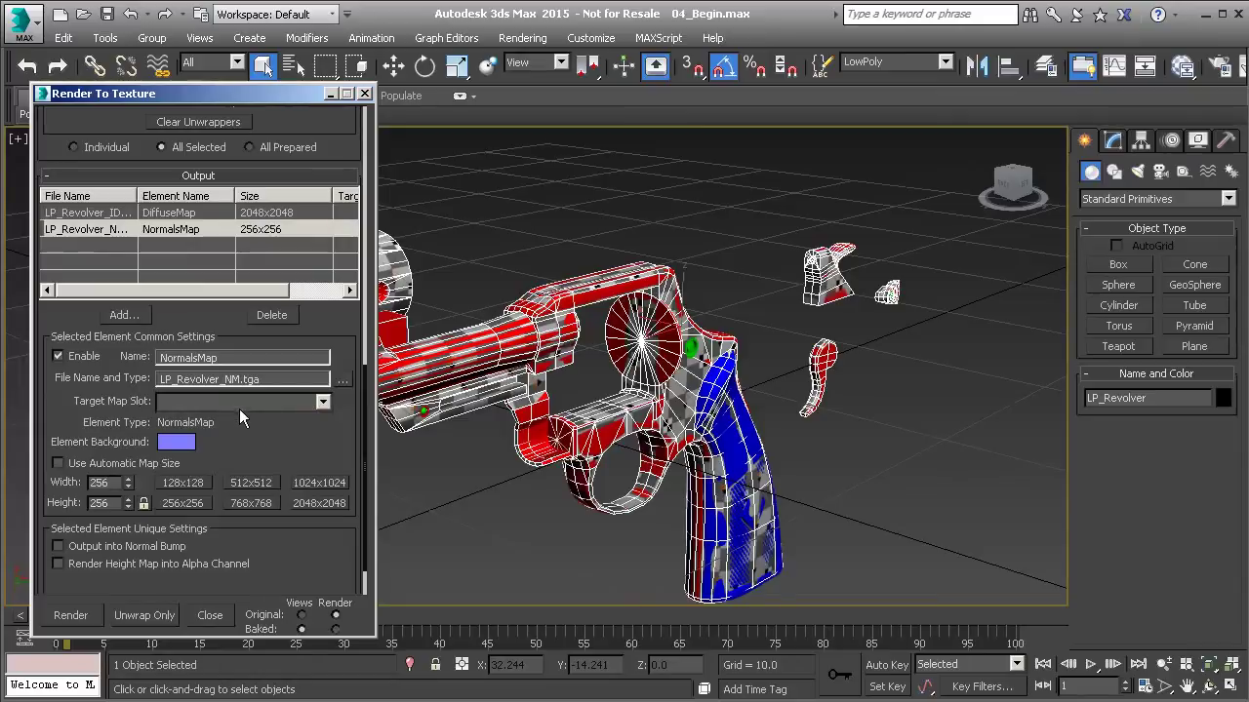
pyautogui.scroll(-1, 236, 432)
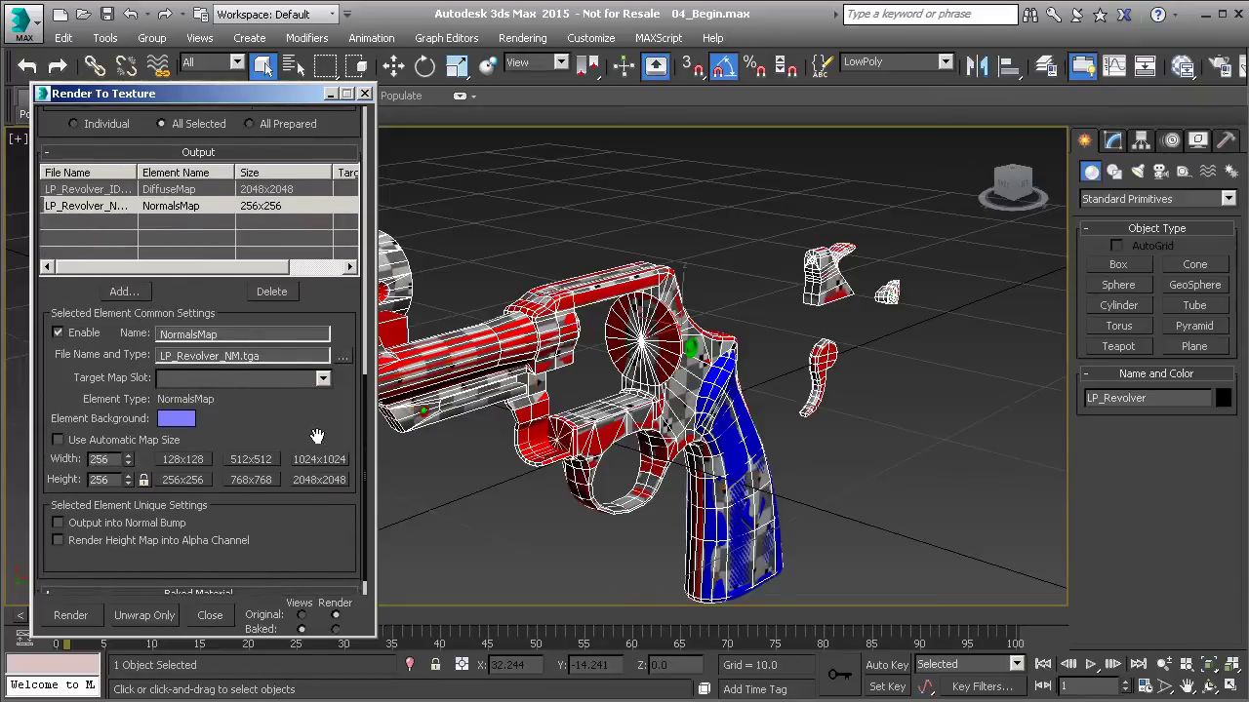
pyautogui.click(305, 479)
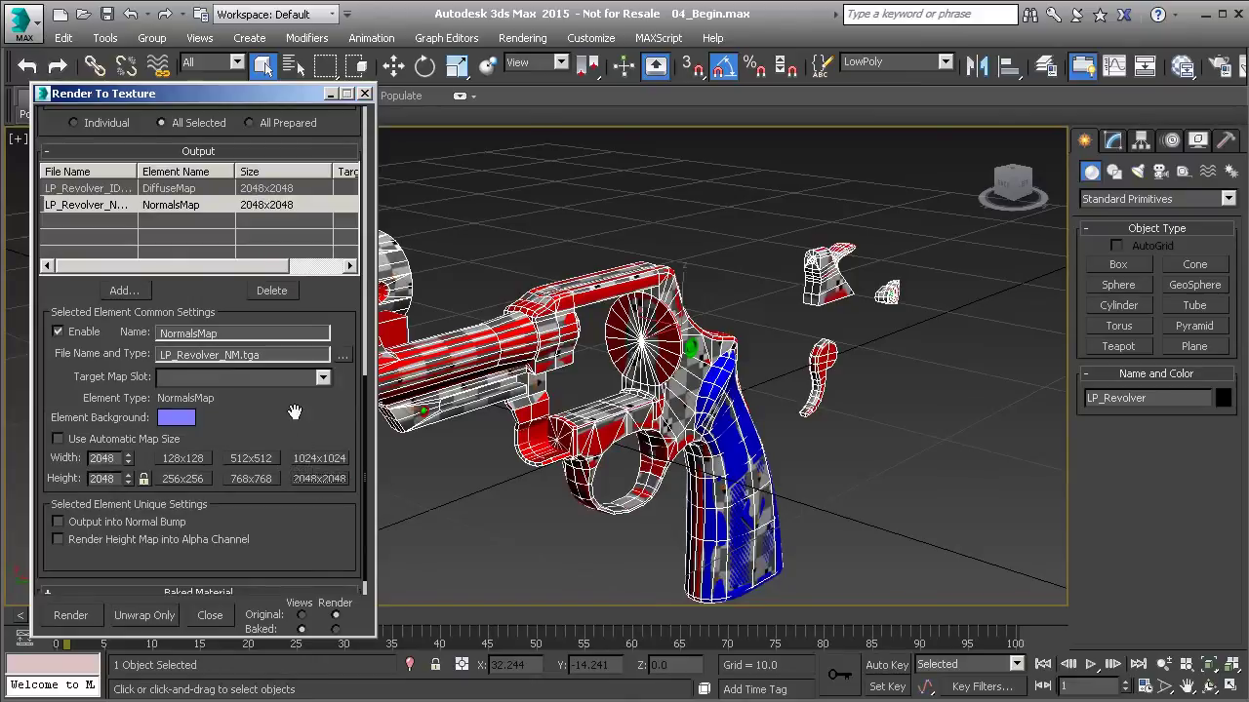
pyautogui.scroll(1, 294, 441)
pyautogui.moveTo(295, 442); pyautogui.dragTo(203, 416)
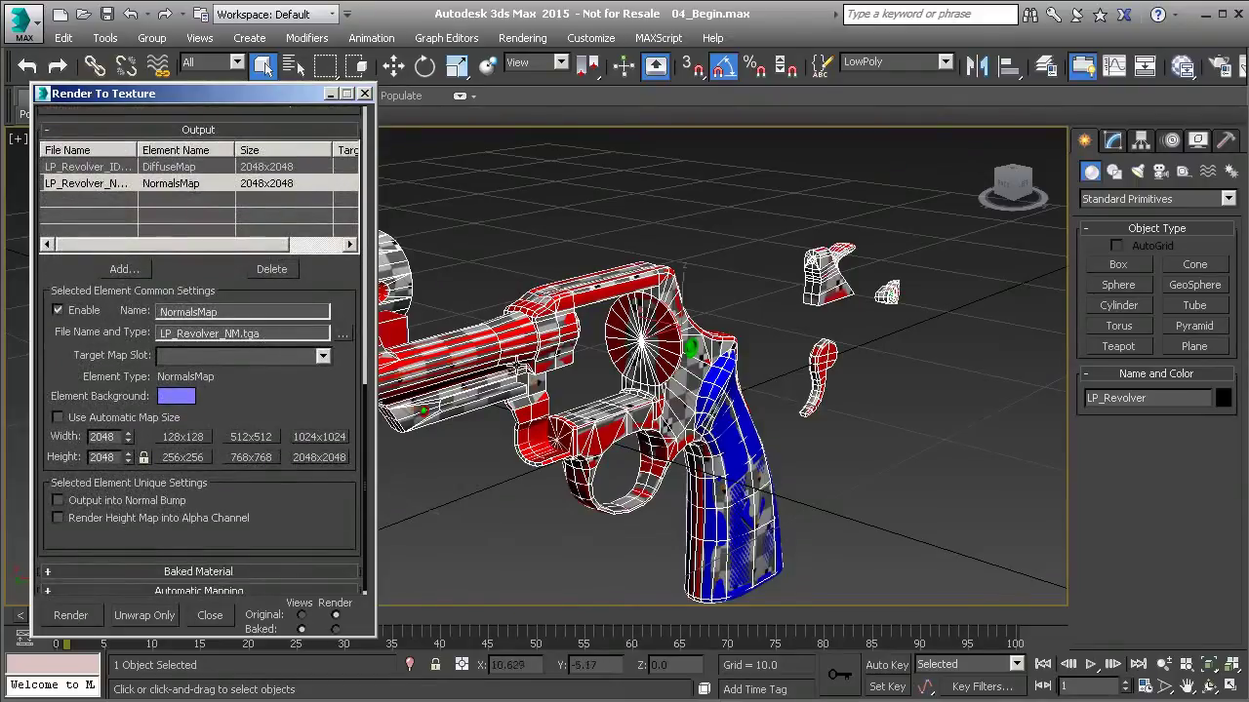
# Step: Display the Projection modifier of LP_Revolver and examine how its cage wraps the separated revolver parts
pyautogui.moveTo(485, 285); pyautogui.dragTo(593, 301, button='middle')
pyautogui.keyDown('alt'); pyautogui.moveTo(593, 300); pyautogui.dragTo(560, 287, button='middle'); pyautogui.keyUp('alt')
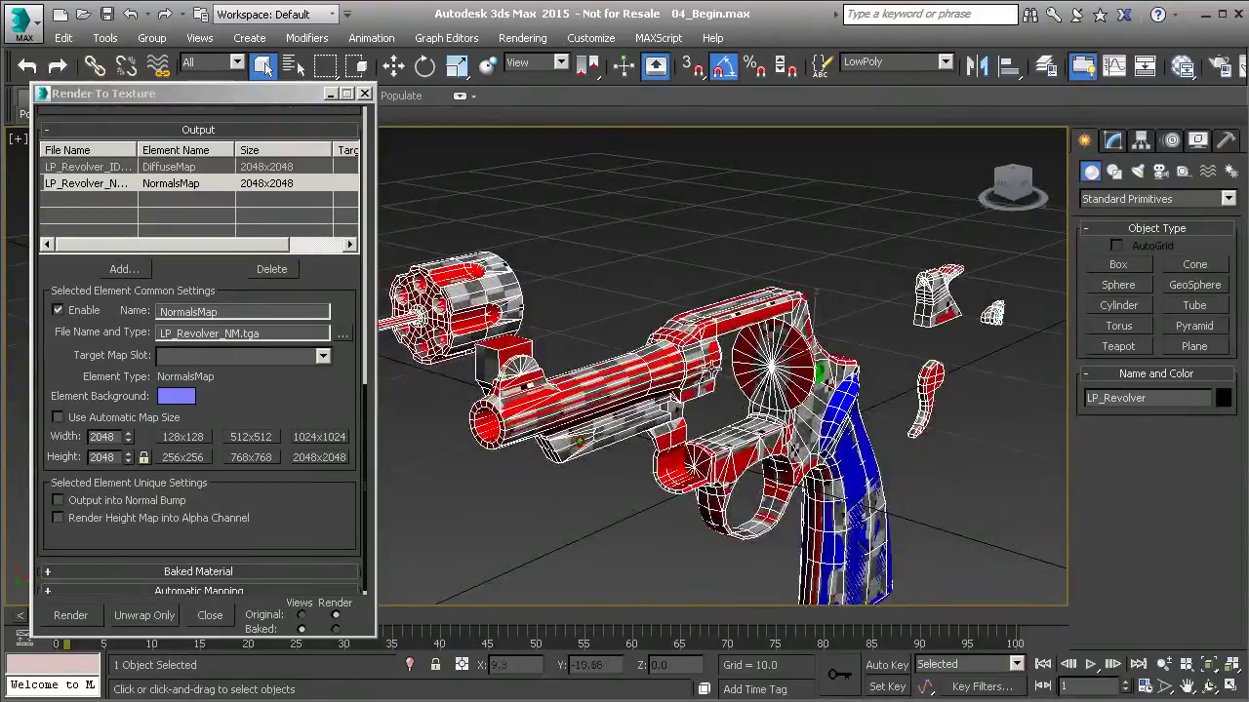
pyautogui.click(1114, 144)
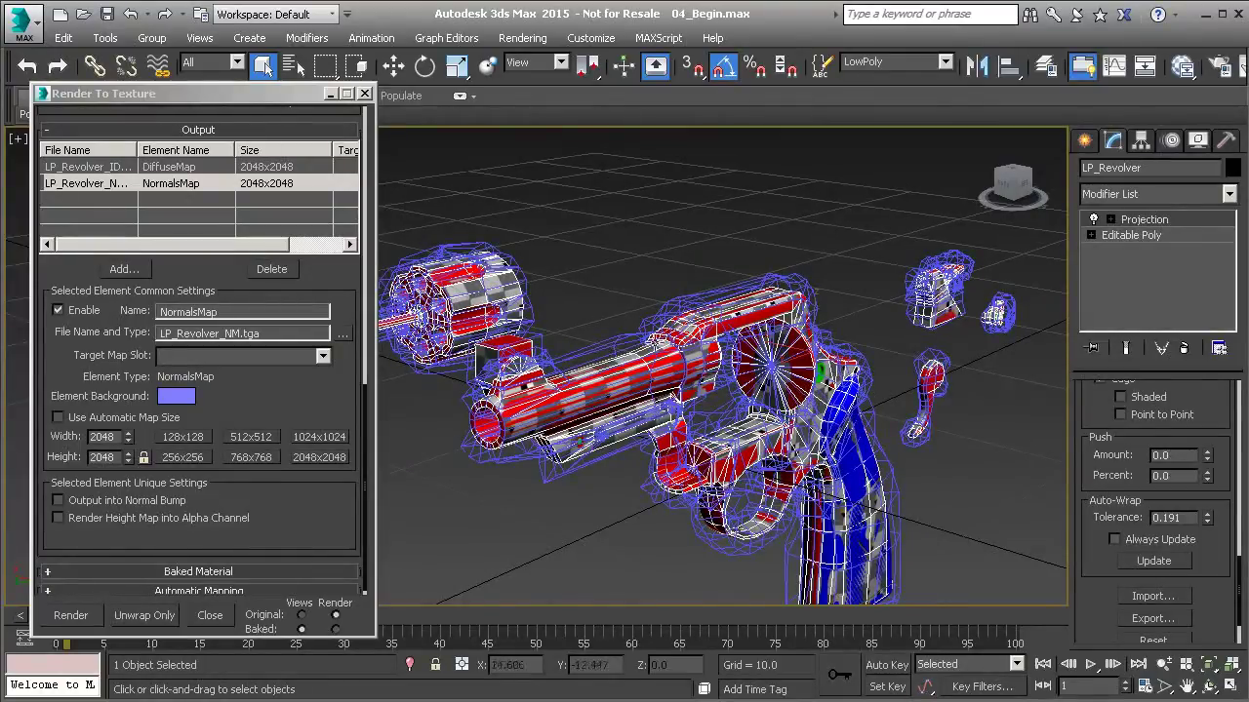
pyautogui.scroll(5, 602, 373)
pyautogui.moveTo(655, 344)
pyautogui.keyDown('alt'); pyautogui.mouseDown(button='middle')
pyautogui.moveTo(670, 345)
pyautogui.moveTo(651, 338)
pyautogui.mouseUp(button='middle'); pyautogui.keyUp('alt')
pyautogui.keyDown('alt'); pyautogui.moveTo(664, 459); pyautogui.dragTo(612, 442, button='middle'); pyautogui.keyUp('alt')
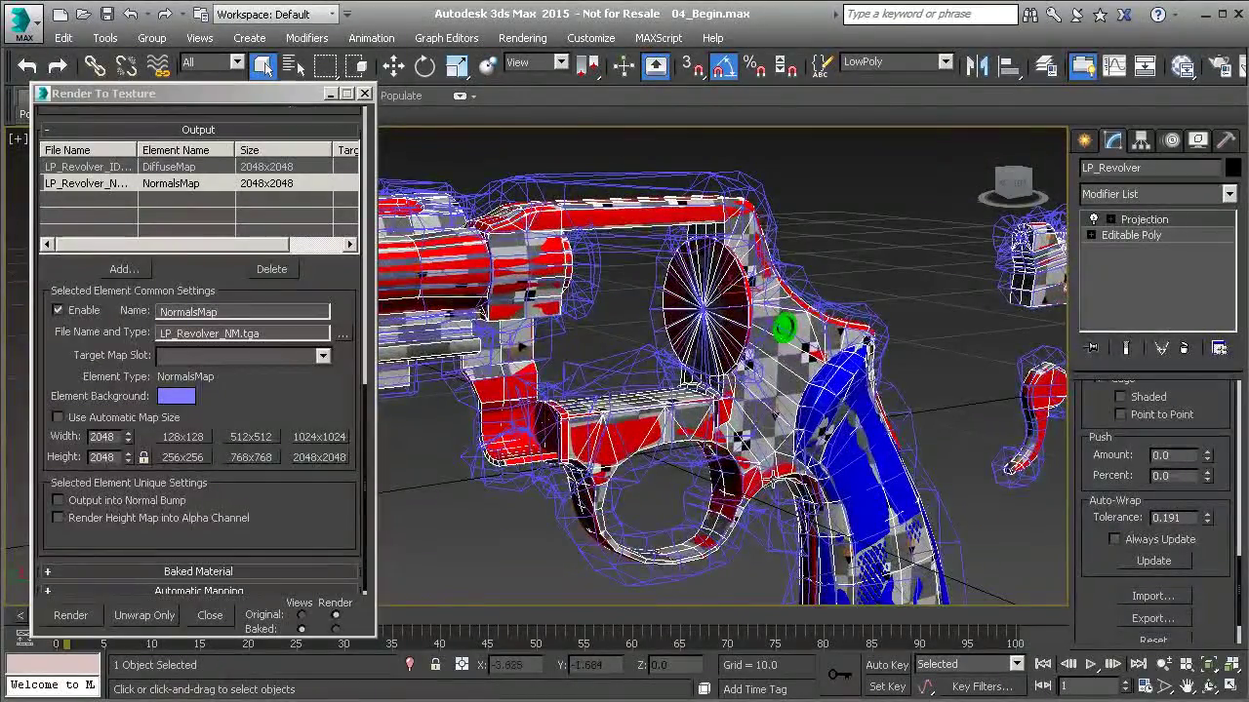
pyautogui.scroll(-4, 770, 478)
pyautogui.keyDown('alt'); pyautogui.moveTo(700, 464); pyautogui.dragTo(727, 444, button='middle'); pyautogui.keyUp('alt')
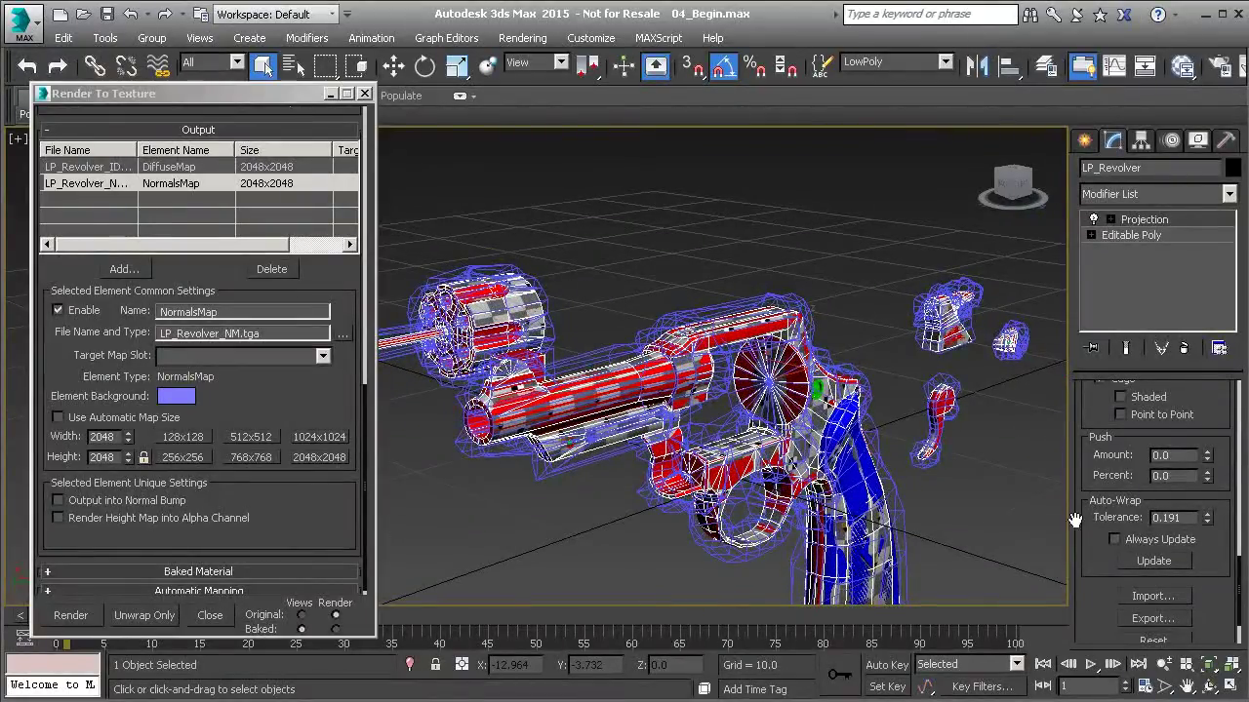
# Step: Turn on the Shaded and Point to Point display options for the projection cage
pyautogui.scroll(4, 1161, 458)
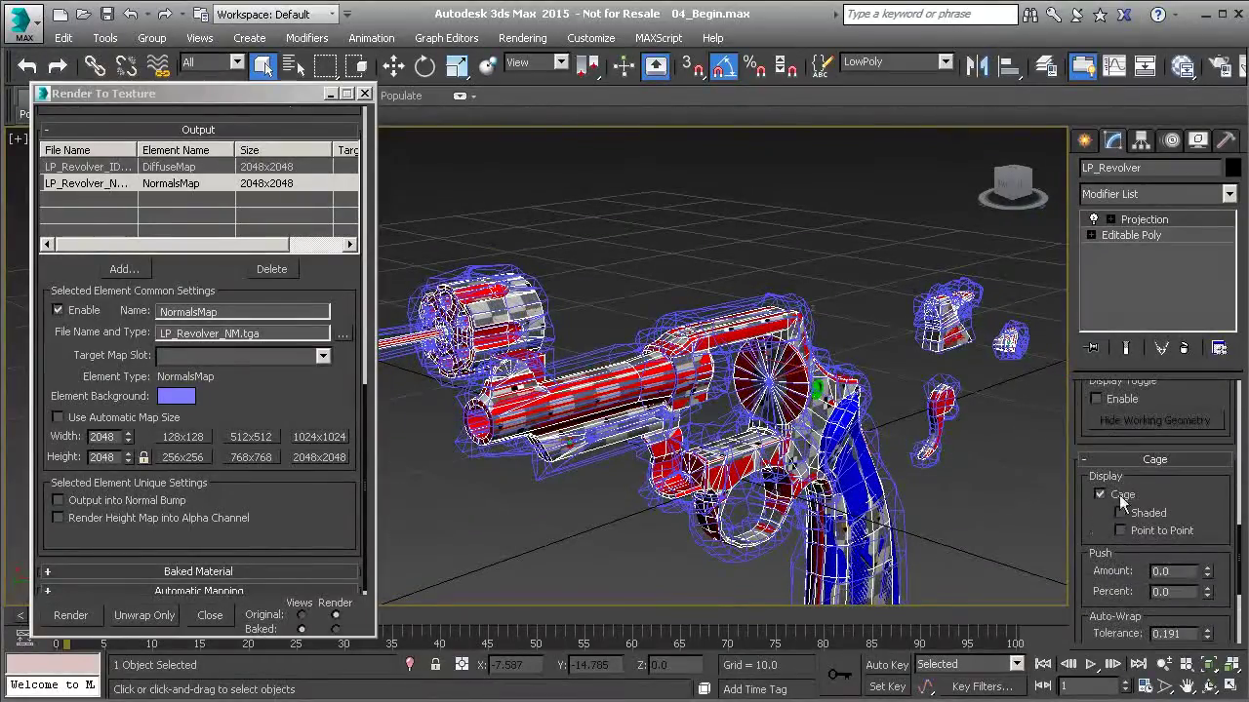
pyautogui.scroll(-2, 1166, 466)
pyautogui.click(1121, 467)
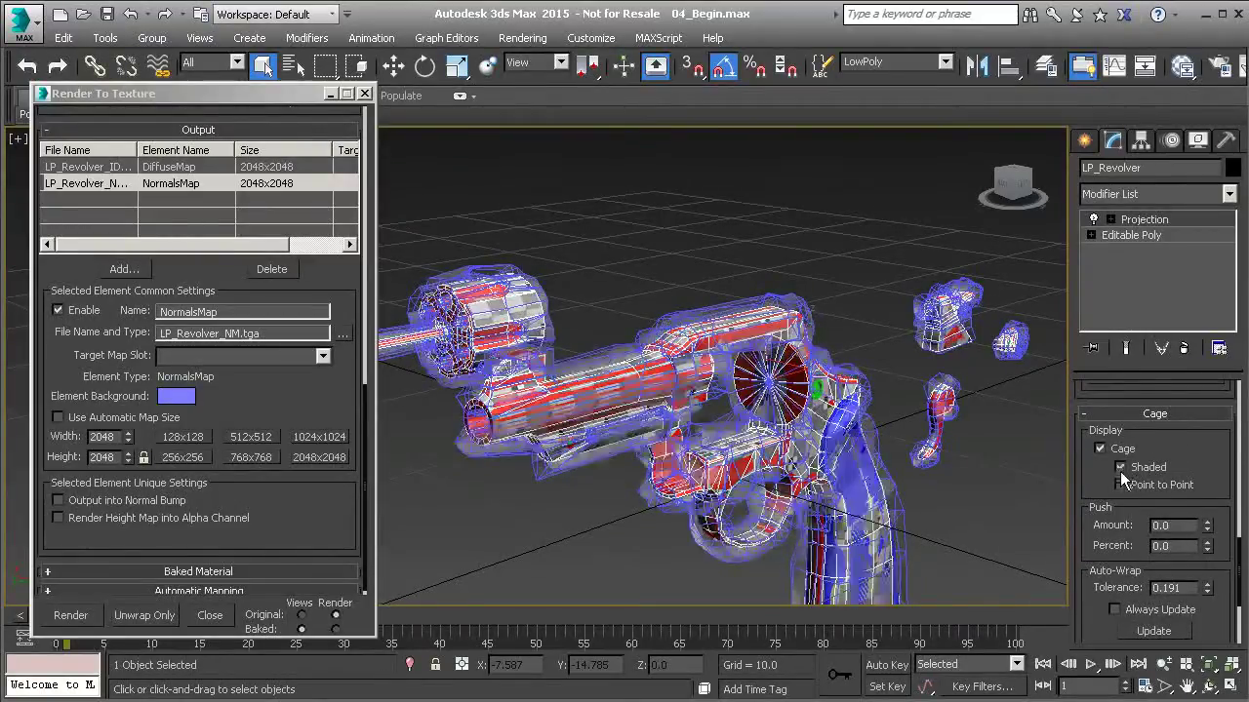
pyautogui.click(1121, 484)
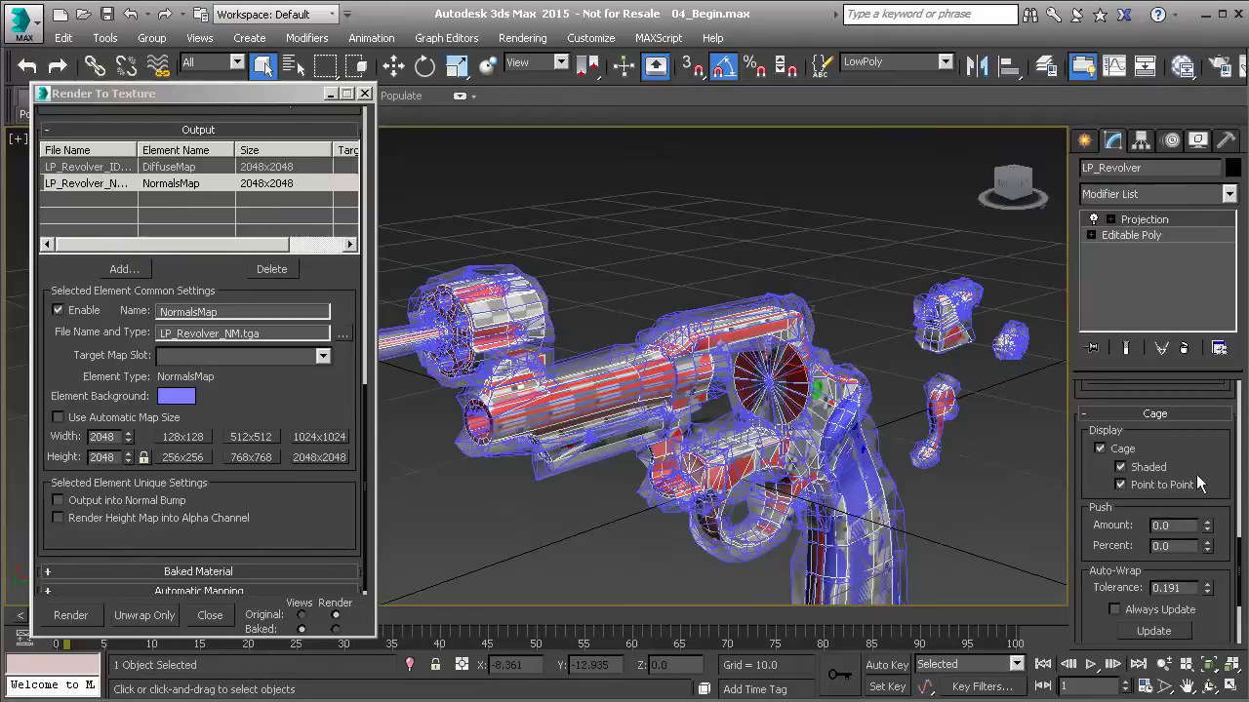
# Step: Reset the projection cage to the surface of the low-poly revolver
pyautogui.scroll(-5, 1166, 470)
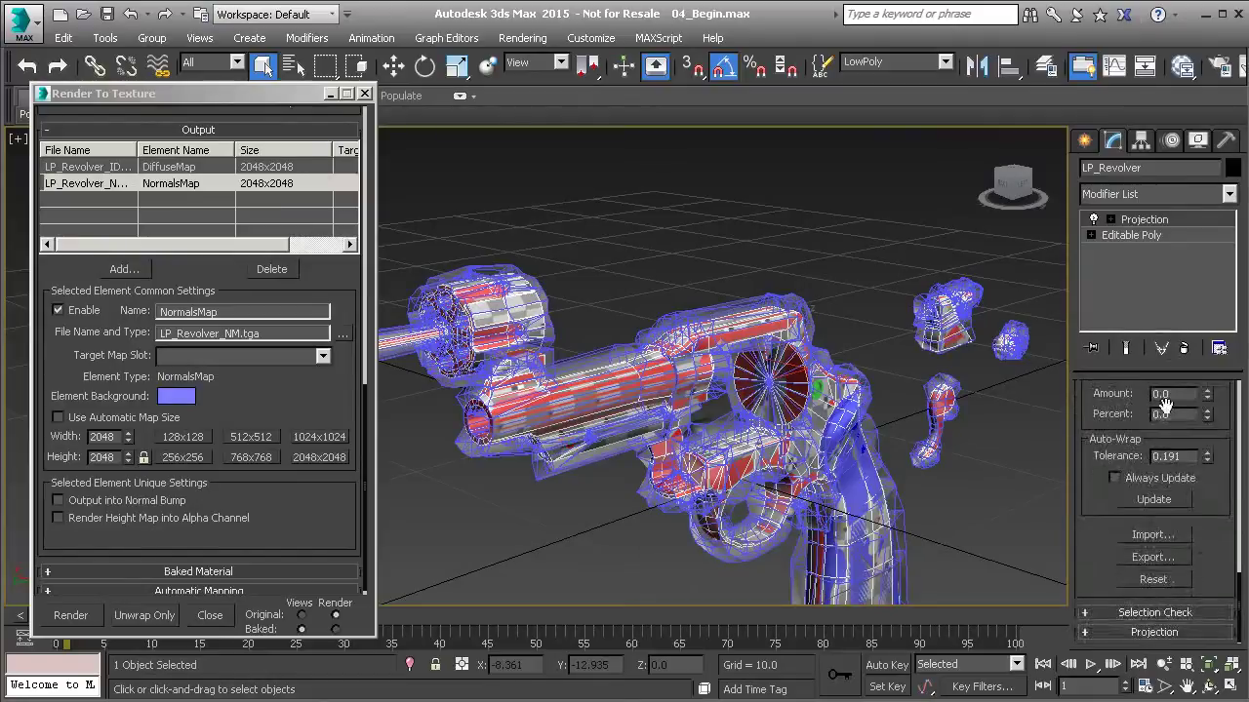
pyautogui.click(1149, 580)
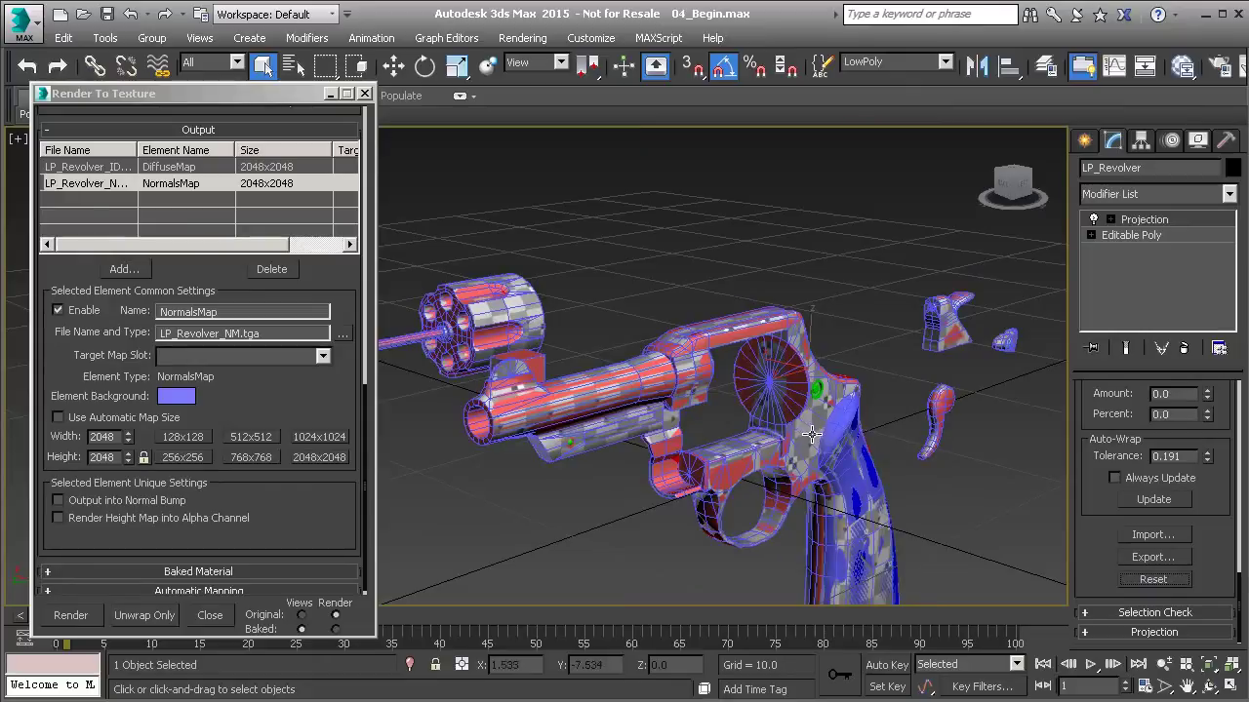
pyautogui.keyDown('alt'); pyautogui.moveTo(891, 411); pyautogui.dragTo(811, 401, button='middle'); pyautogui.keyUp('alt')
pyautogui.moveTo(812, 402); pyautogui.dragTo(748, 433, button='middle')
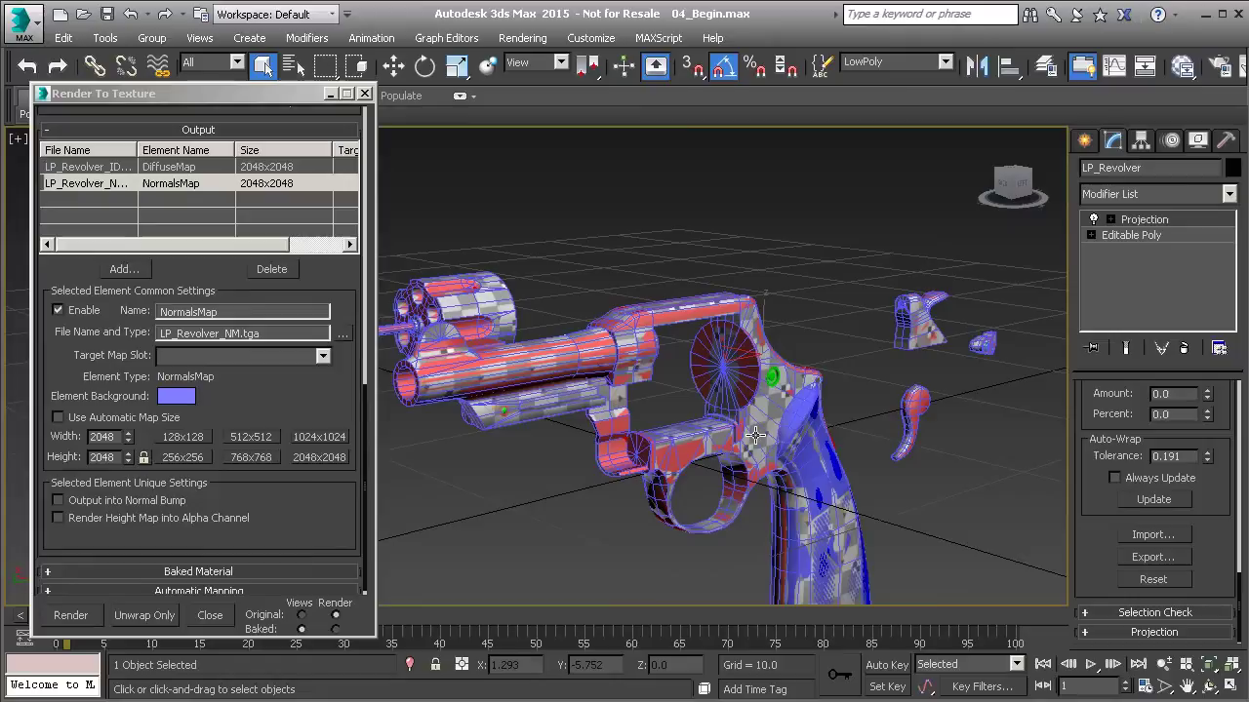
pyautogui.keyDown('alt'); pyautogui.moveTo(815, 436); pyautogui.dragTo(789, 386, button='middle'); pyautogui.keyUp('alt')
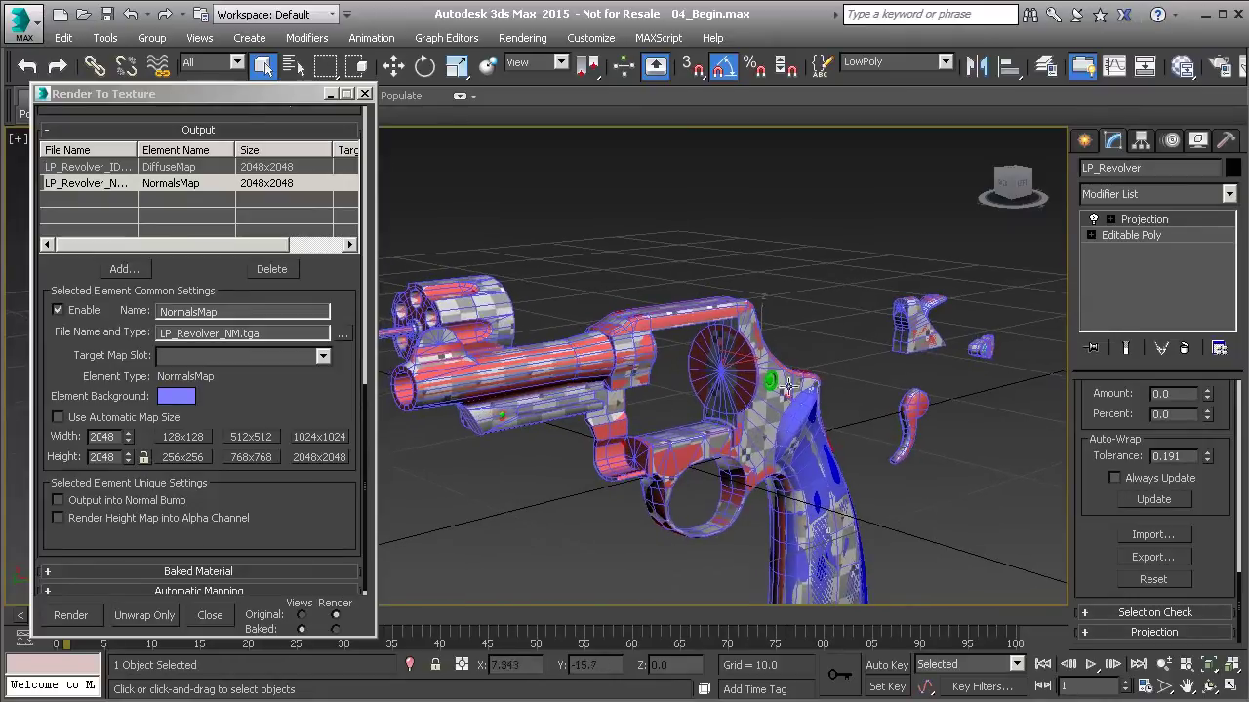
# Step: At the Cage sub-object level, select the cage vertices of the main revolver body in the Top view
pyautogui.click(1110, 220)
pyautogui.click(1143, 237)
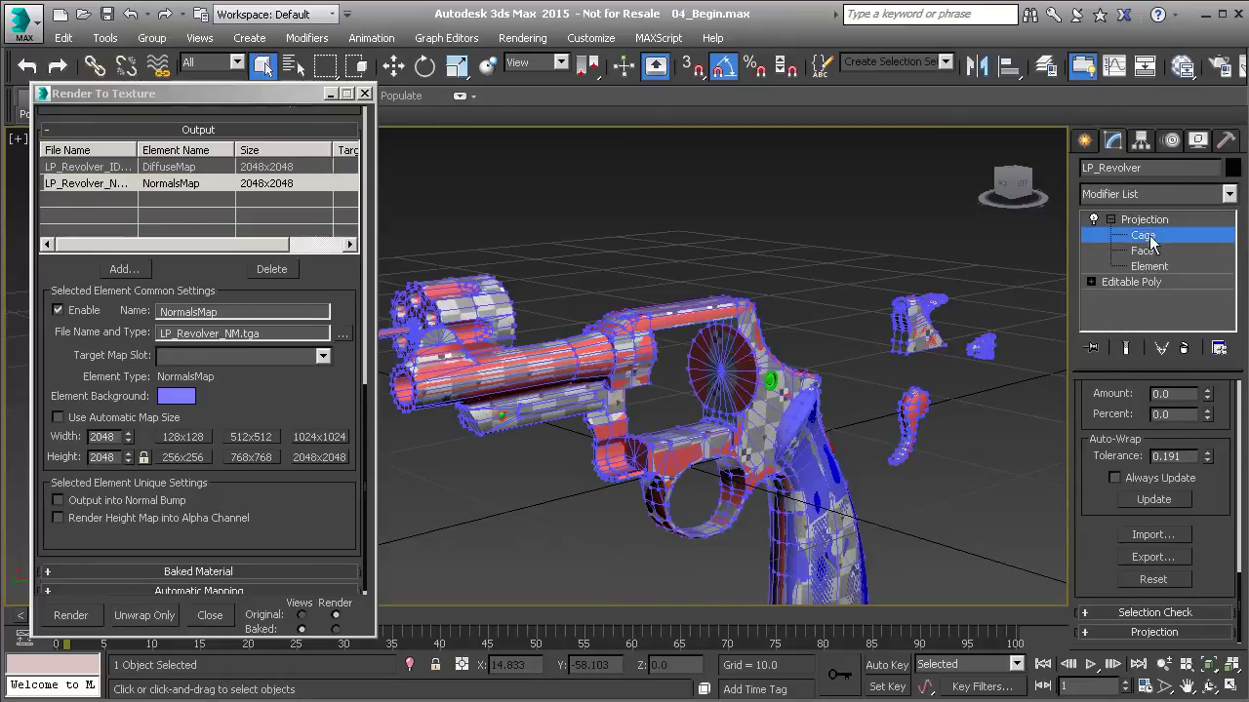
pyautogui.keyDown('alt'); pyautogui.moveTo(778, 514); pyautogui.dragTo(790, 293, button='middle'); pyautogui.keyUp('alt')
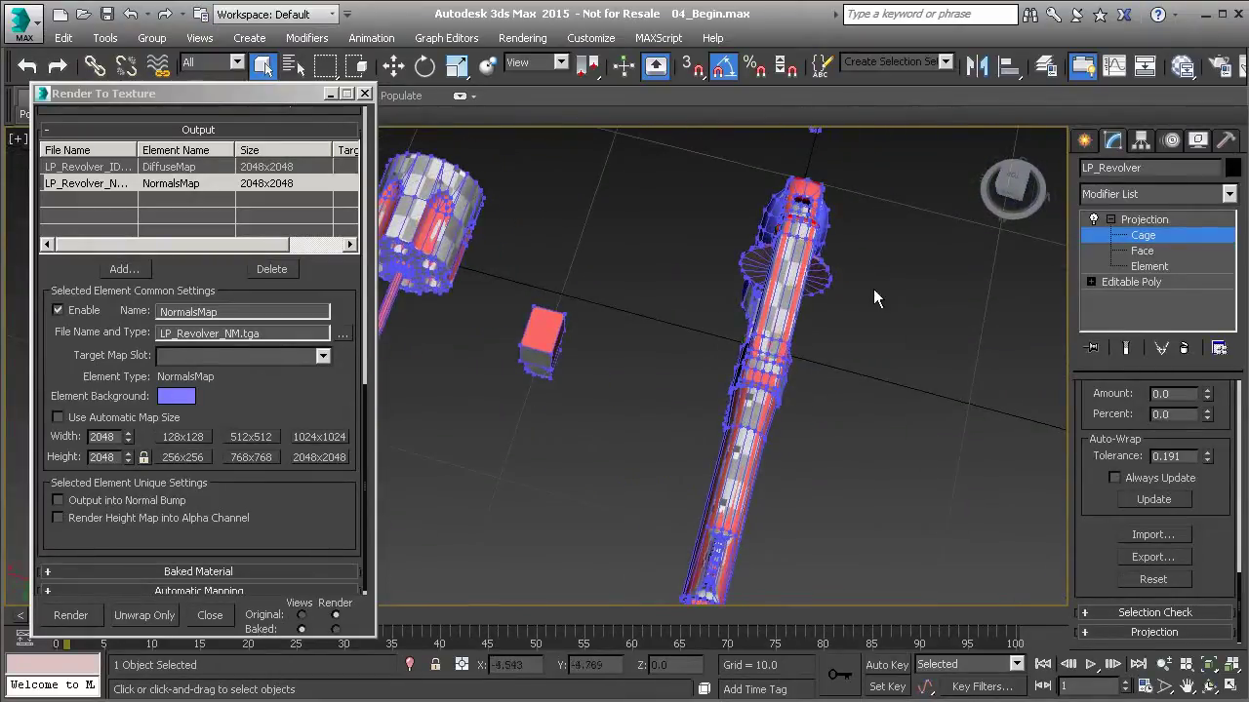
pyautogui.keyDown('alt'); pyautogui.moveTo(776, 343); pyautogui.dragTo(749, 331, button='middle'); pyautogui.keyUp('alt')
pyautogui.press('t')
pyautogui.moveTo(642, 330); pyautogui.dragTo(725, 311, button='middle')
pyautogui.scroll(8, 626, 322)
pyautogui.moveTo(615, 359); pyautogui.dragTo(620, 279, button='middle')
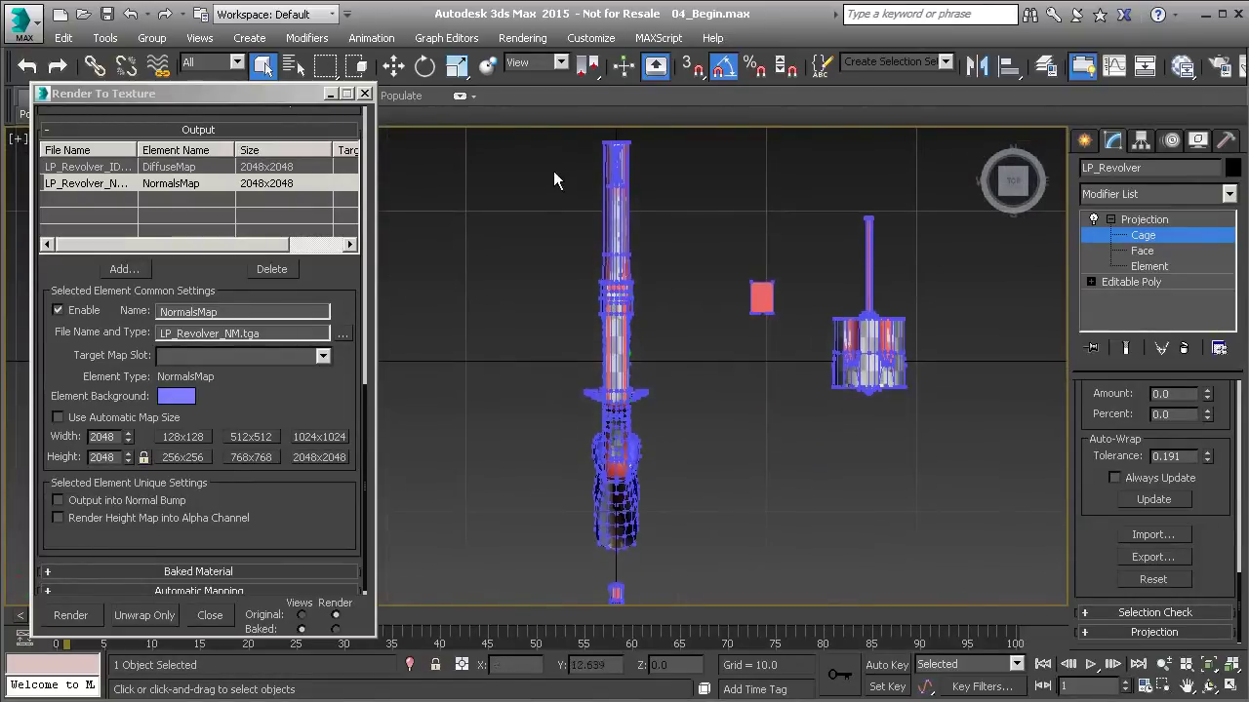
pyautogui.moveTo(546, 130); pyautogui.dragTo(670, 441)
pyautogui.moveTo(690, 590); pyautogui.dragTo(687, 567)
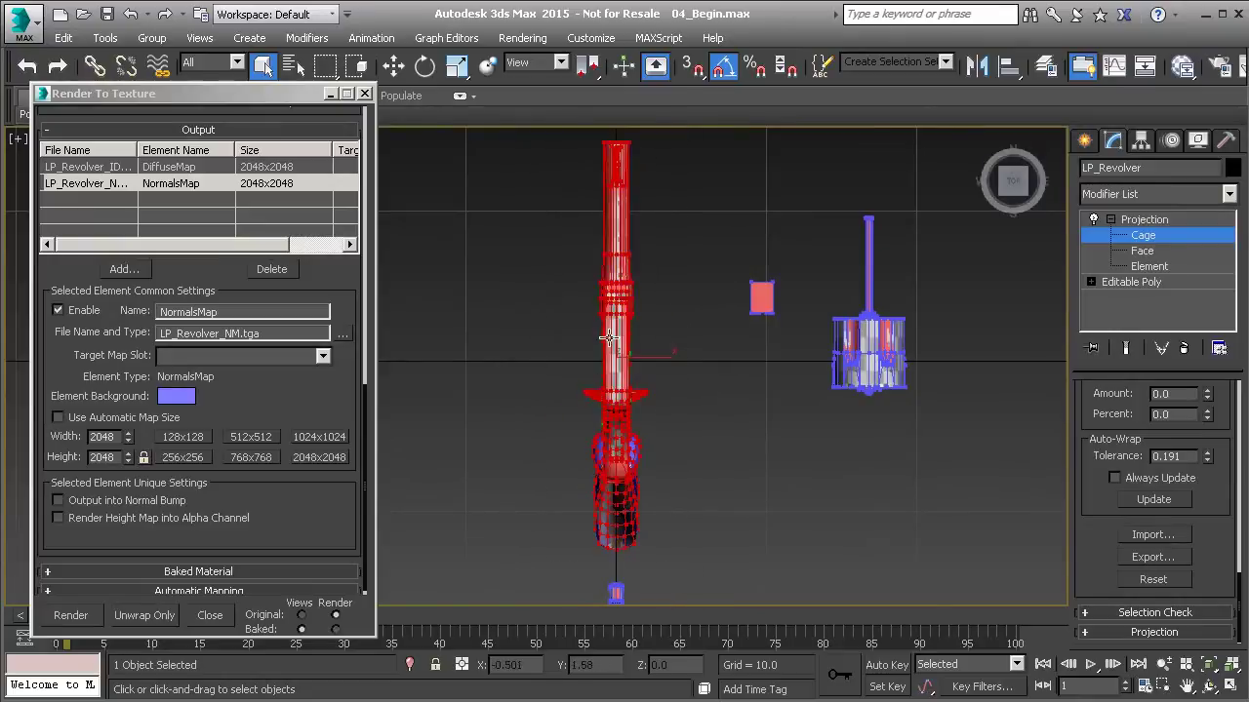
# Step: Push the selected body cage outward around the blue grip of the high-poly model
pyautogui.keyDown('alt'); pyautogui.moveTo(609, 338); pyautogui.dragTo(968, 485, button='middle'); pyautogui.keyUp('alt')
pyautogui.scroll(3, 1133, 410)
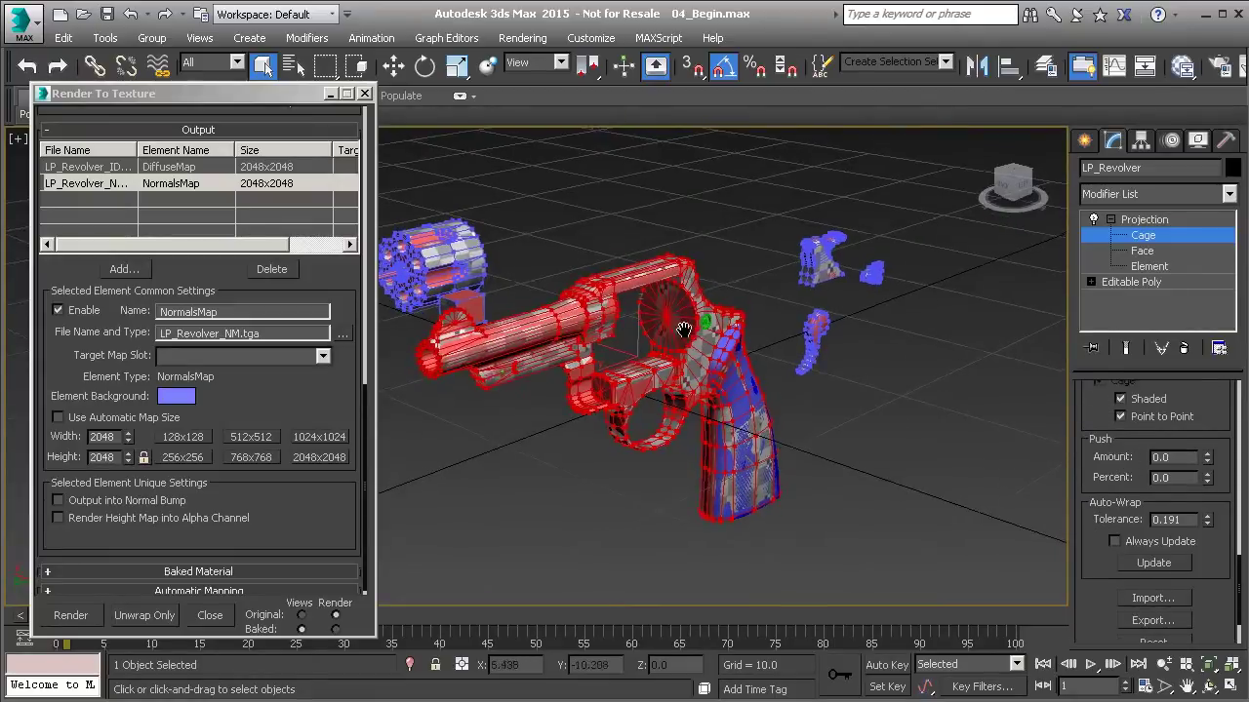
pyautogui.scroll(4, 697, 324)
pyautogui.scroll(-3, 707, 345)
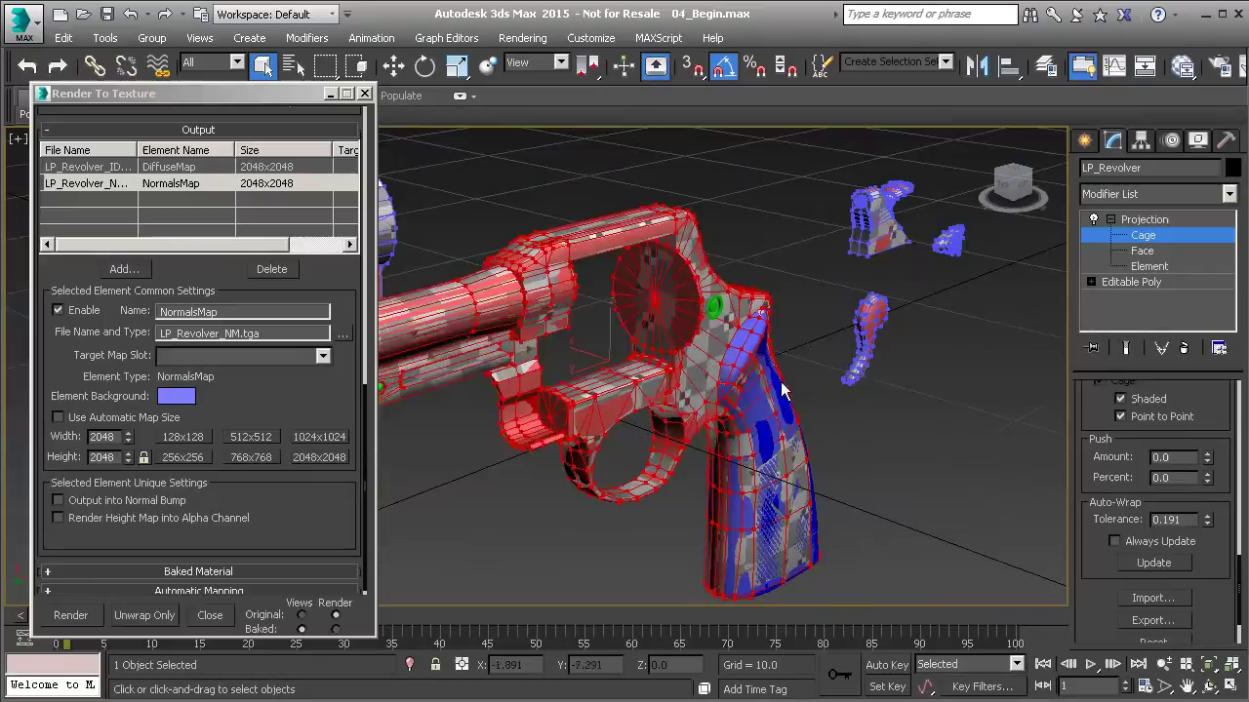
pyautogui.scroll(-1, 741, 400)
pyautogui.scroll(5, 737, 412)
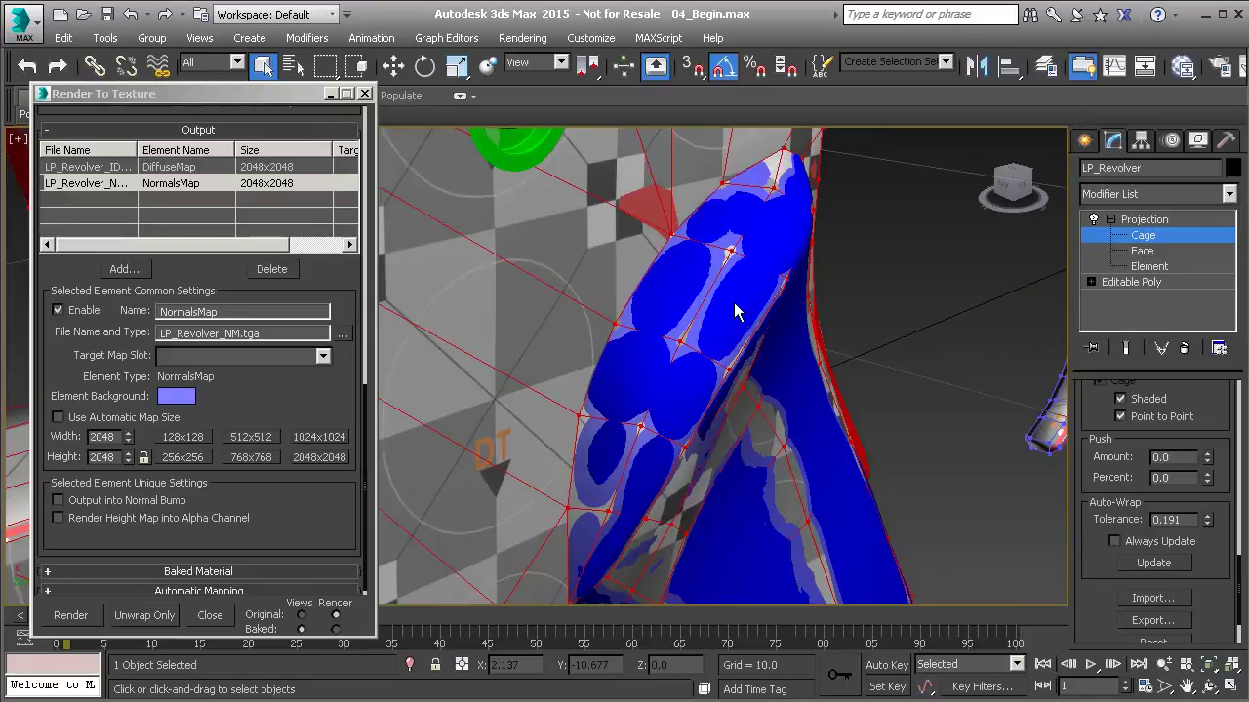
pyautogui.moveTo(712, 283); pyautogui.dragTo(777, 364, button='middle')
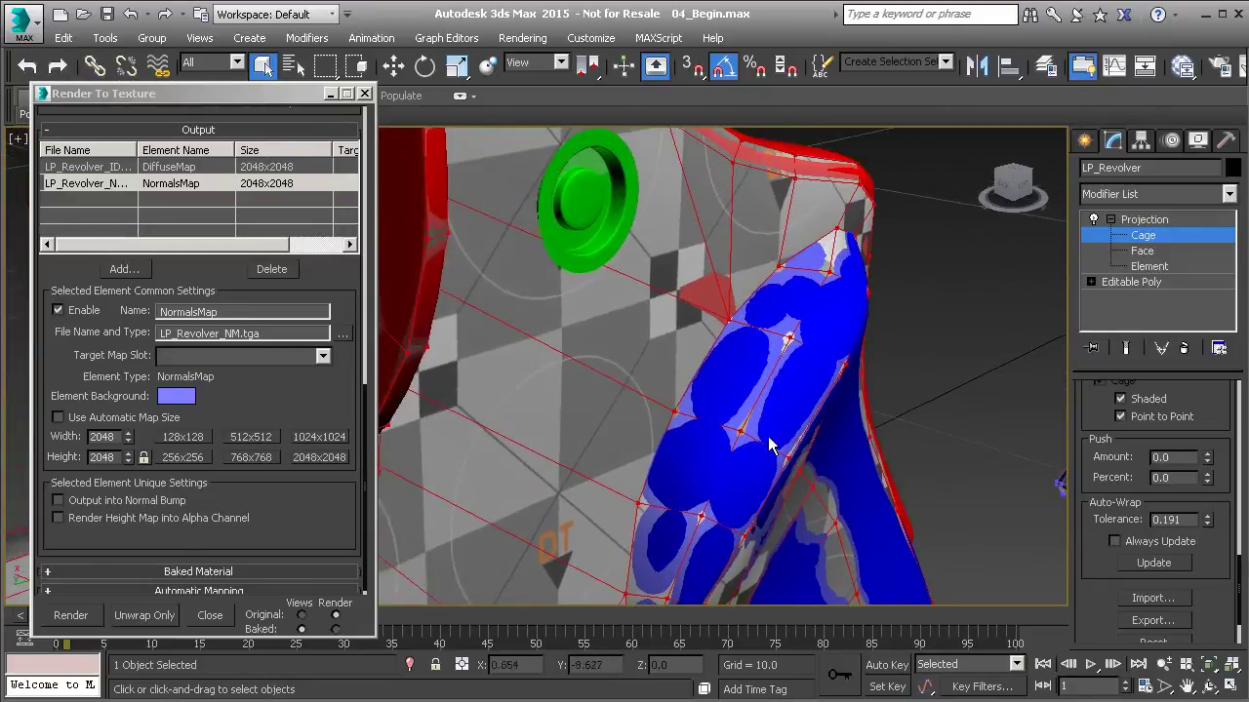
pyautogui.moveTo(720, 335); pyautogui.dragTo(734, 349, button='middle')
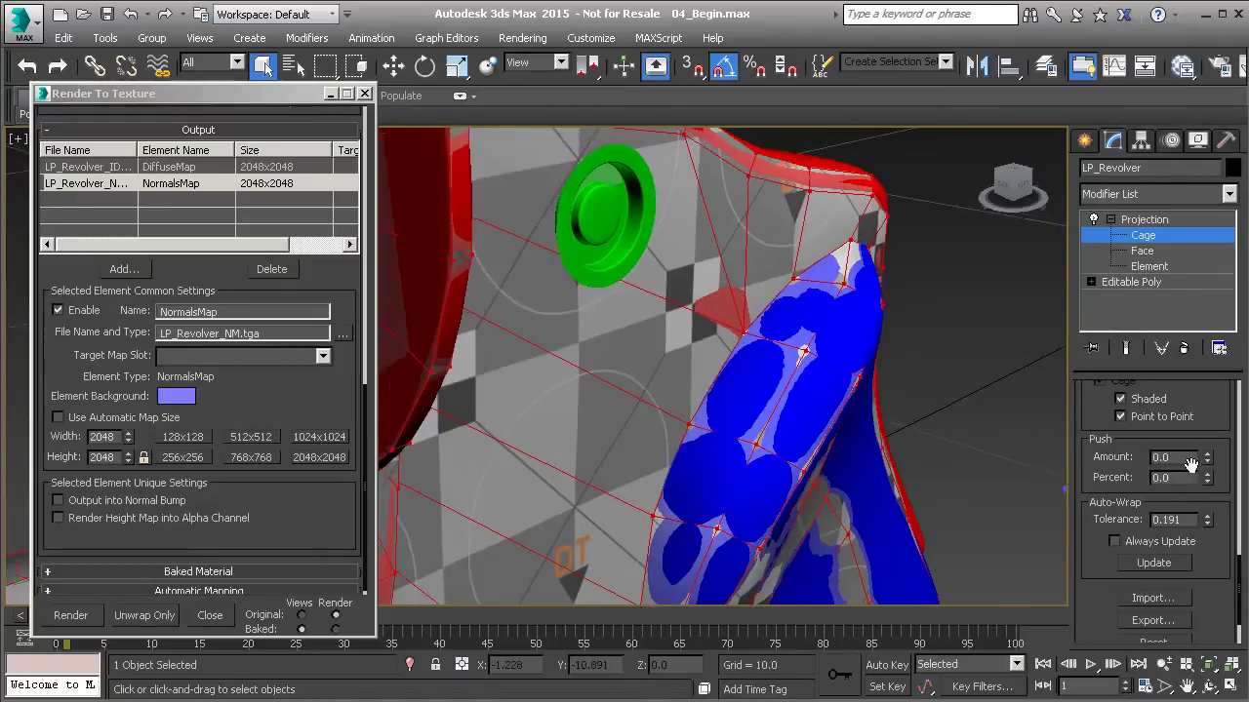
pyautogui.moveTo(1210, 462); pyautogui.dragTo(1210, 431)
# Step: Push the body cage slightly further outward to enclose the round green detail on the frame
pyautogui.scroll(-3, 696, 264)
pyautogui.keyDown('alt'); pyautogui.moveTo(667, 291); pyautogui.dragTo(676, 256, button='middle'); pyautogui.keyUp('alt')
pyautogui.scroll(2, 590, 245)
pyautogui.scroll(5, 688, 337)
pyautogui.scroll(-4, 642, 296)
pyautogui.scroll(3, 618, 293)
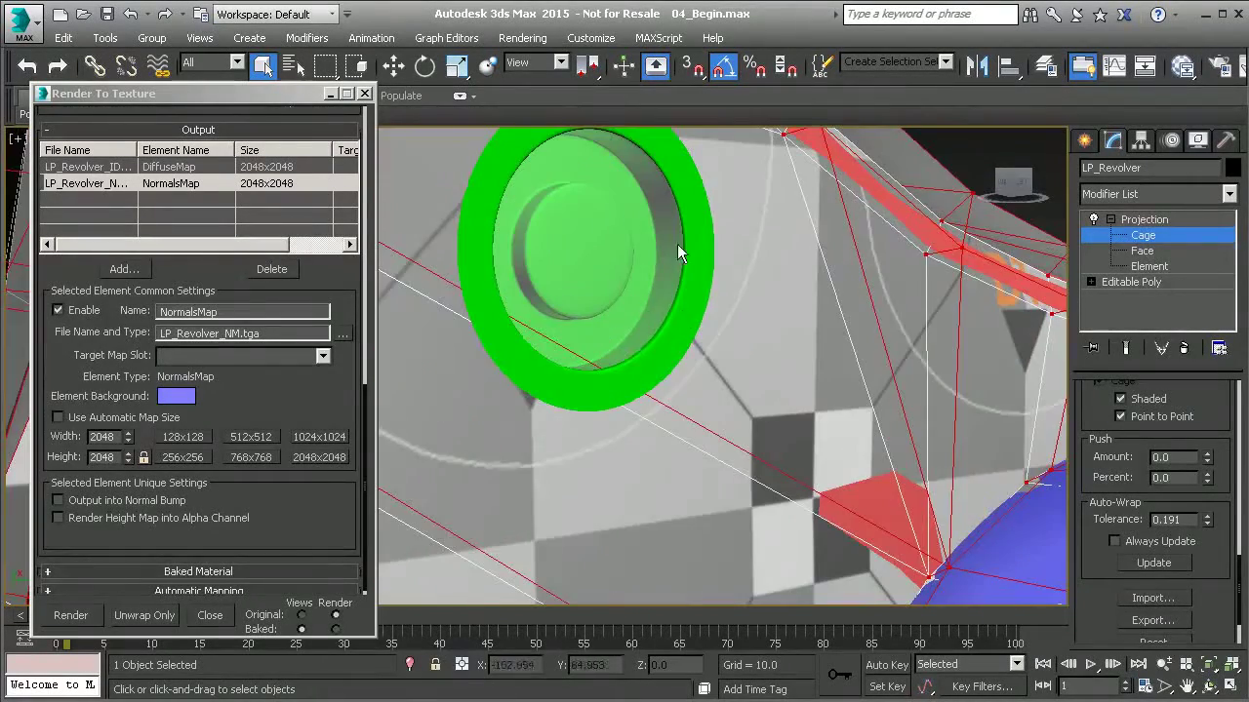
pyautogui.moveTo(669, 338)
pyautogui.keyDown('alt'); pyautogui.mouseDown(button='middle')
pyautogui.moveTo(756, 479)
pyautogui.moveTo(574, 314)
pyautogui.mouseUp(button='middle'); pyautogui.keyUp('alt')
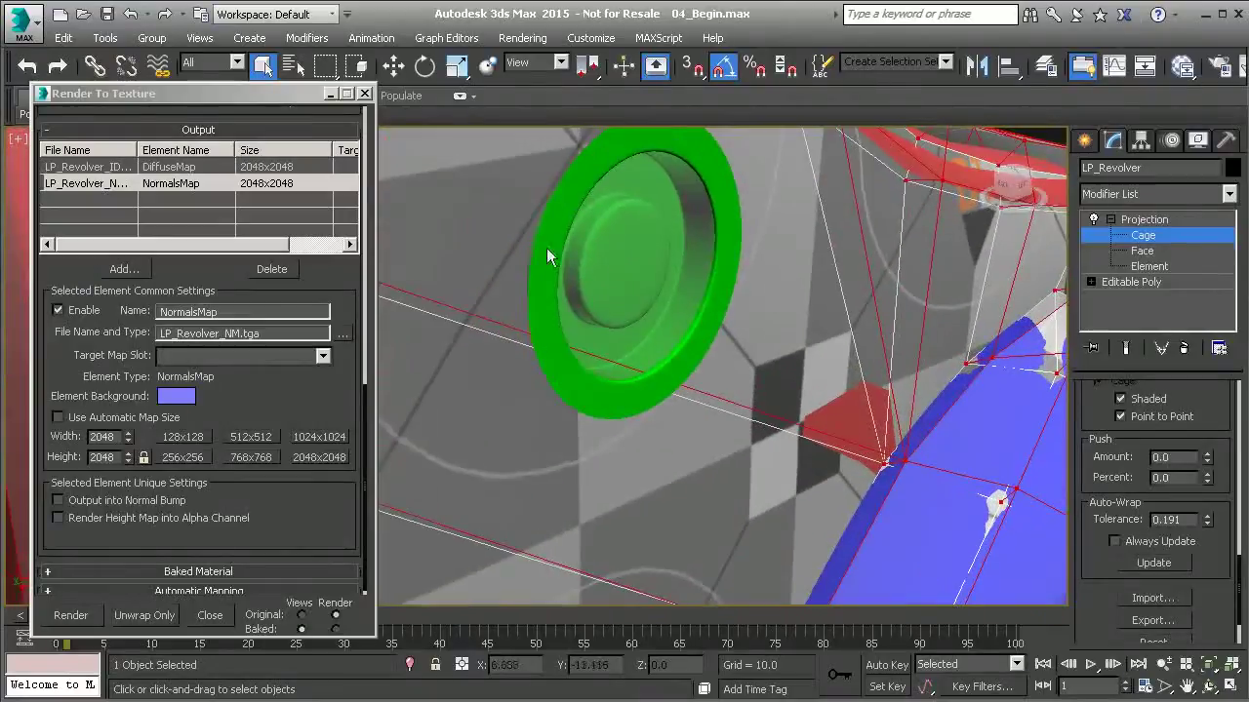
pyautogui.keyDown('alt'); pyautogui.moveTo(623, 365); pyautogui.dragTo(660, 325, button='middle'); pyautogui.keyUp('alt')
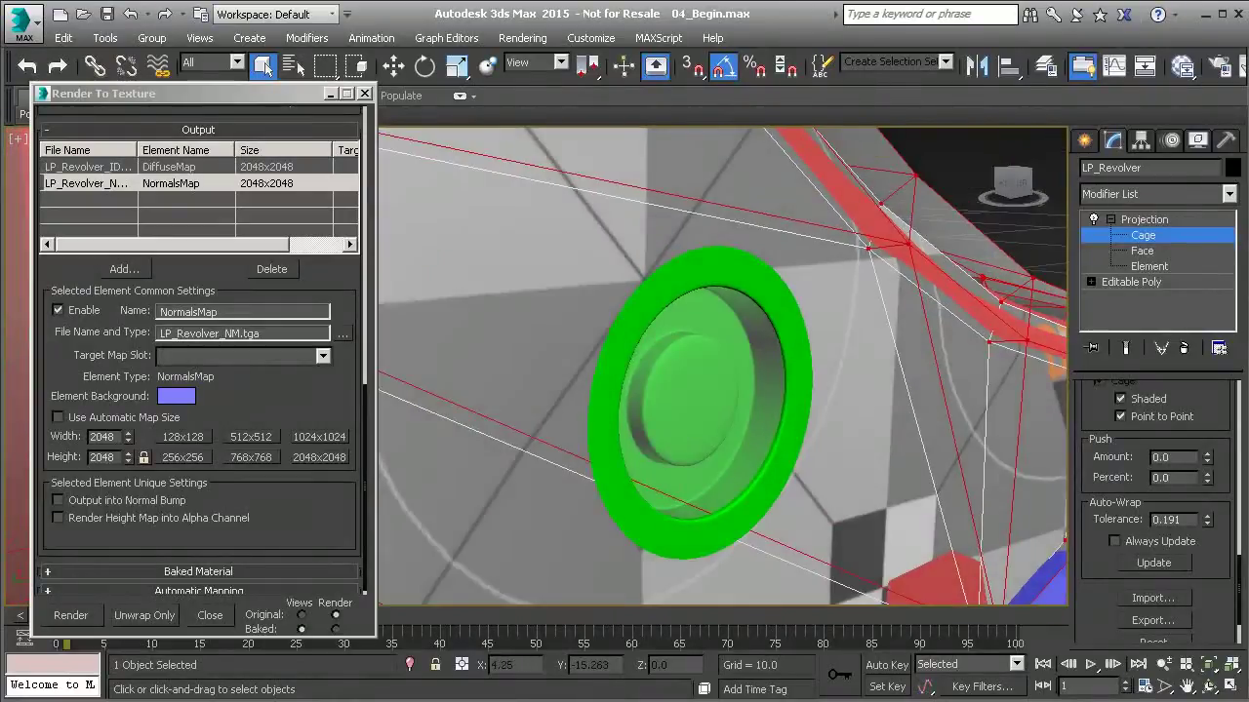
pyautogui.click(1208, 454)
pyautogui.click(1207, 455)
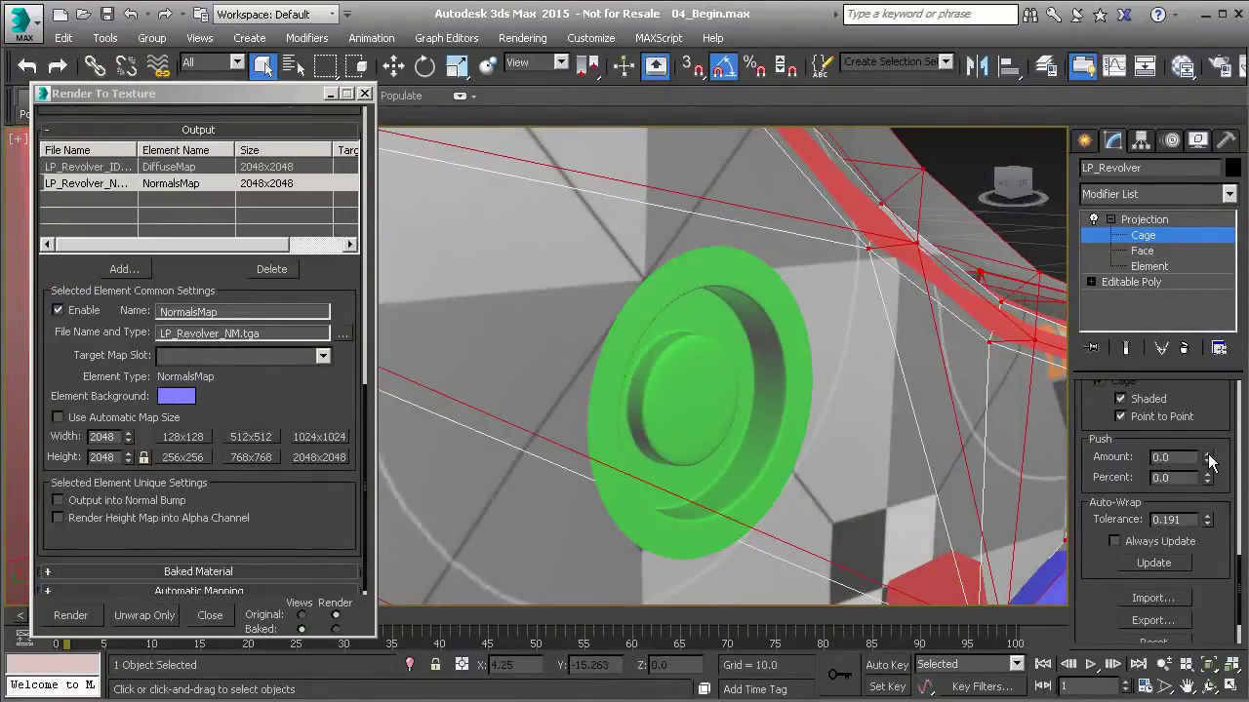
# Step: Select the cage vertices of the small separate block beside the cylinder and push them slightly outward
pyautogui.scroll(-3, 723, 402)
pyautogui.scroll(-5, 652, 402)
pyautogui.keyDown('alt'); pyautogui.moveTo(670, 402); pyautogui.dragTo(759, 380, button='middle'); pyautogui.keyUp('alt')
pyautogui.scroll(-4, 759, 381)
pyautogui.keyDown('alt'); pyautogui.moveTo(699, 412); pyautogui.dragTo(681, 315, button='middle'); pyautogui.keyUp('alt')
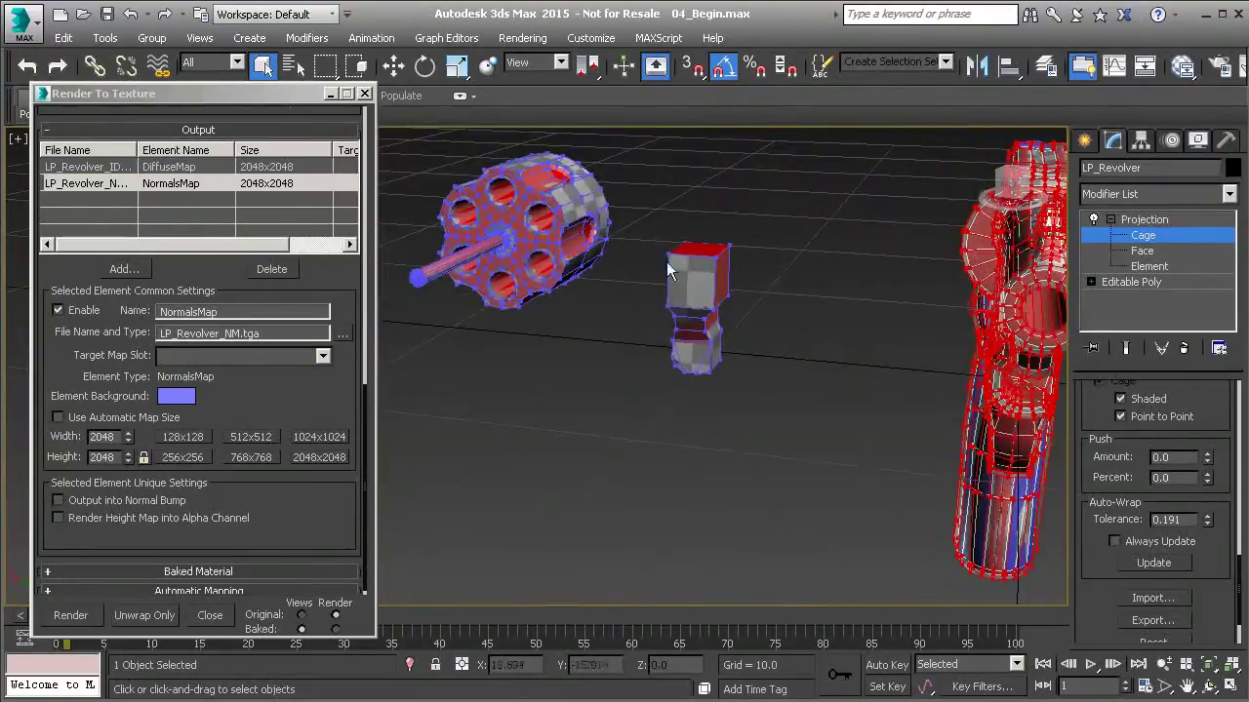
pyautogui.scroll(2, 829, 395)
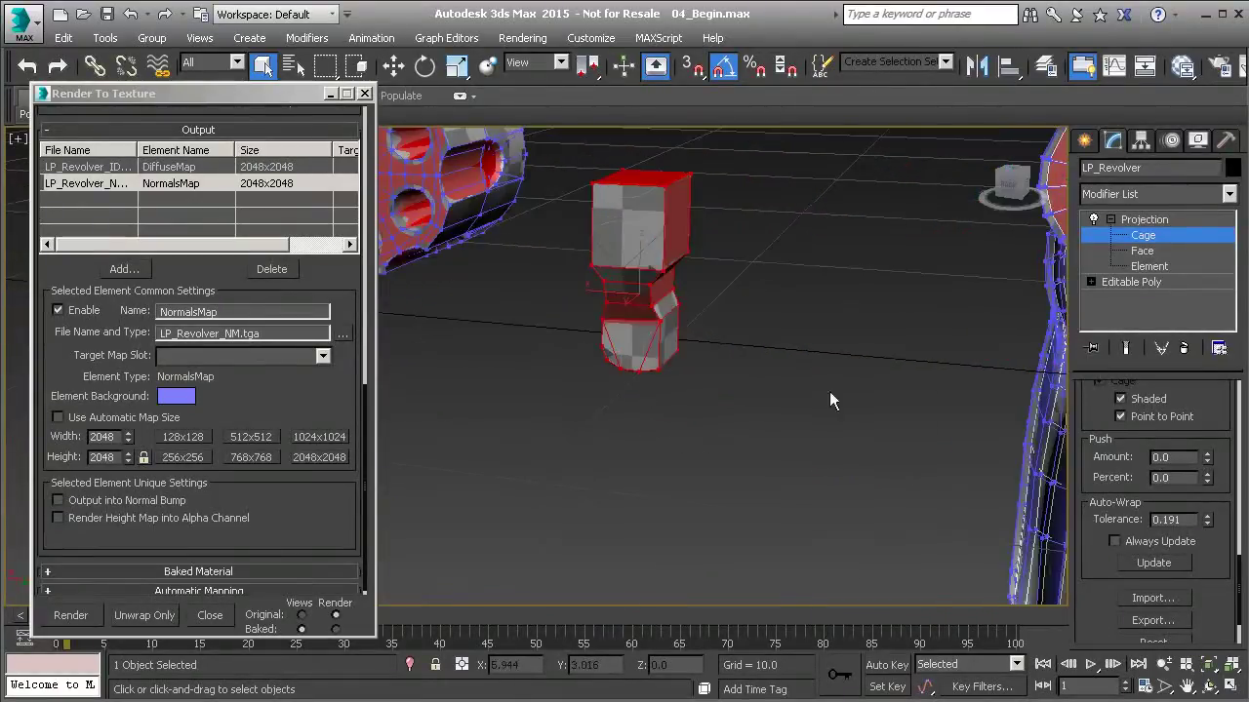
pyautogui.click(1207, 456)
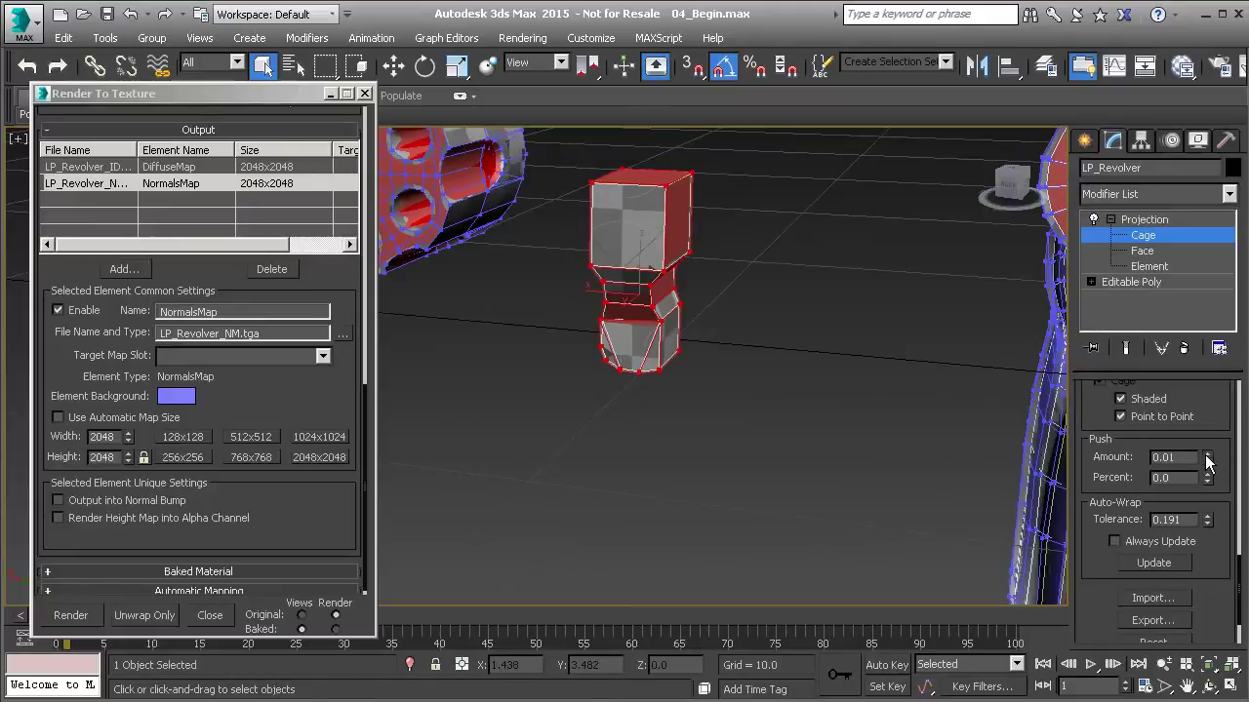
pyautogui.click(1206, 463)
# Step: Select all cage vertices of the cylinder with its rod, push them outward, and inspect the fit around the chamber openings
pyautogui.keyDown('alt'); pyautogui.moveTo(836, 398); pyautogui.dragTo(576, 277, button='middle'); pyautogui.keyUp('alt')
pyautogui.moveTo(491, 158); pyautogui.dragTo(541, 304, button='middle')
pyautogui.moveTo(485, 213)
pyautogui.mouseDown()
pyautogui.moveTo(776, 575)
pyautogui.moveTo(862, 599)
pyautogui.mouseUp()
pyautogui.click(1208, 455)
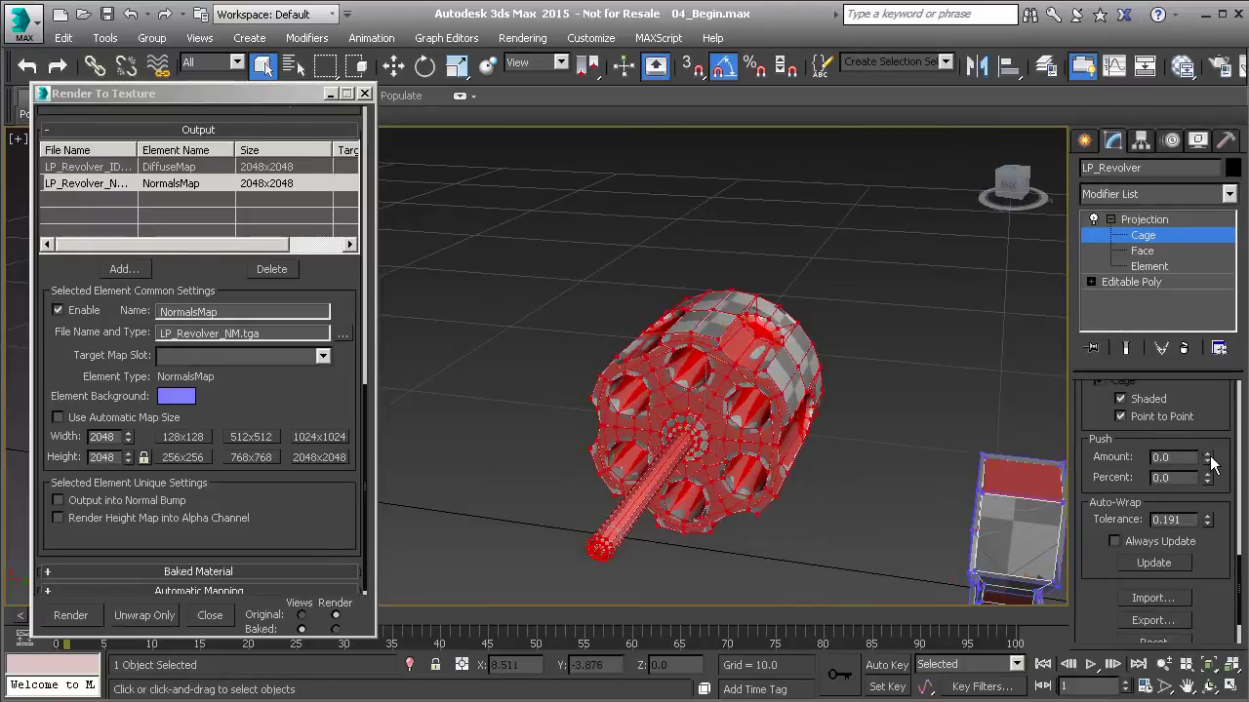
pyautogui.click(1207, 468)
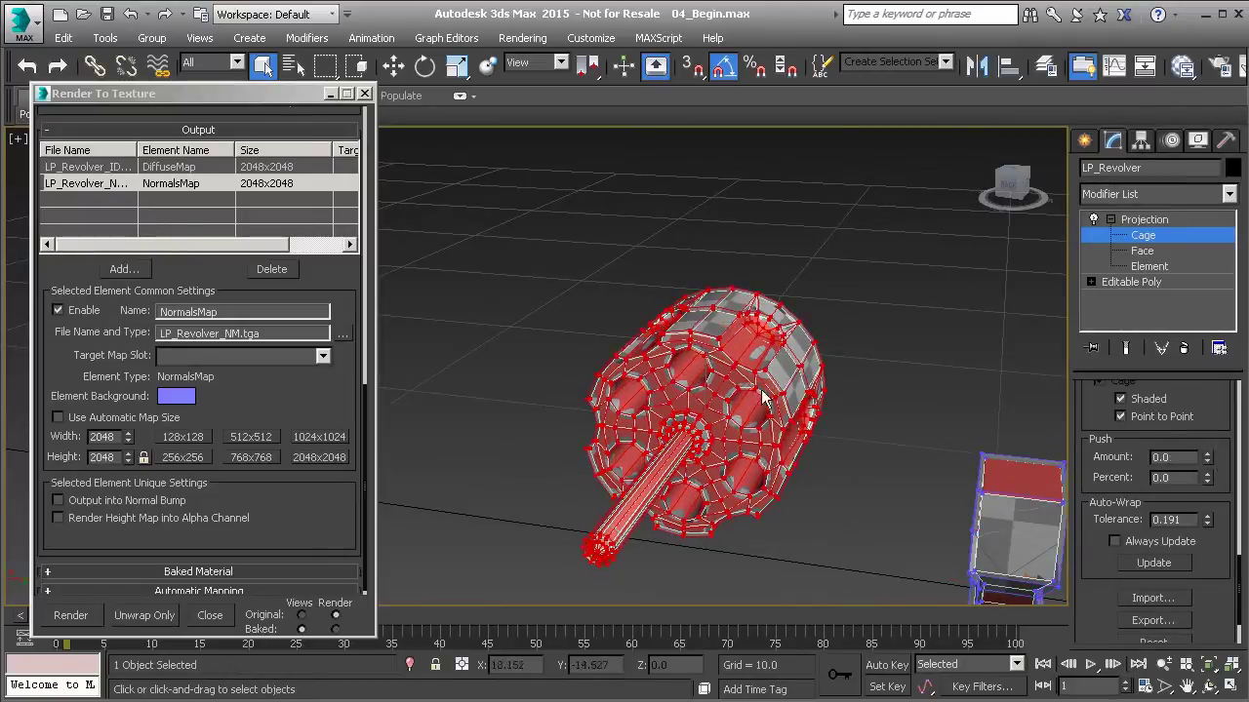
pyautogui.scroll(3, 1180, 453)
pyautogui.scroll(5, 682, 394)
pyautogui.scroll(10, 683, 394)
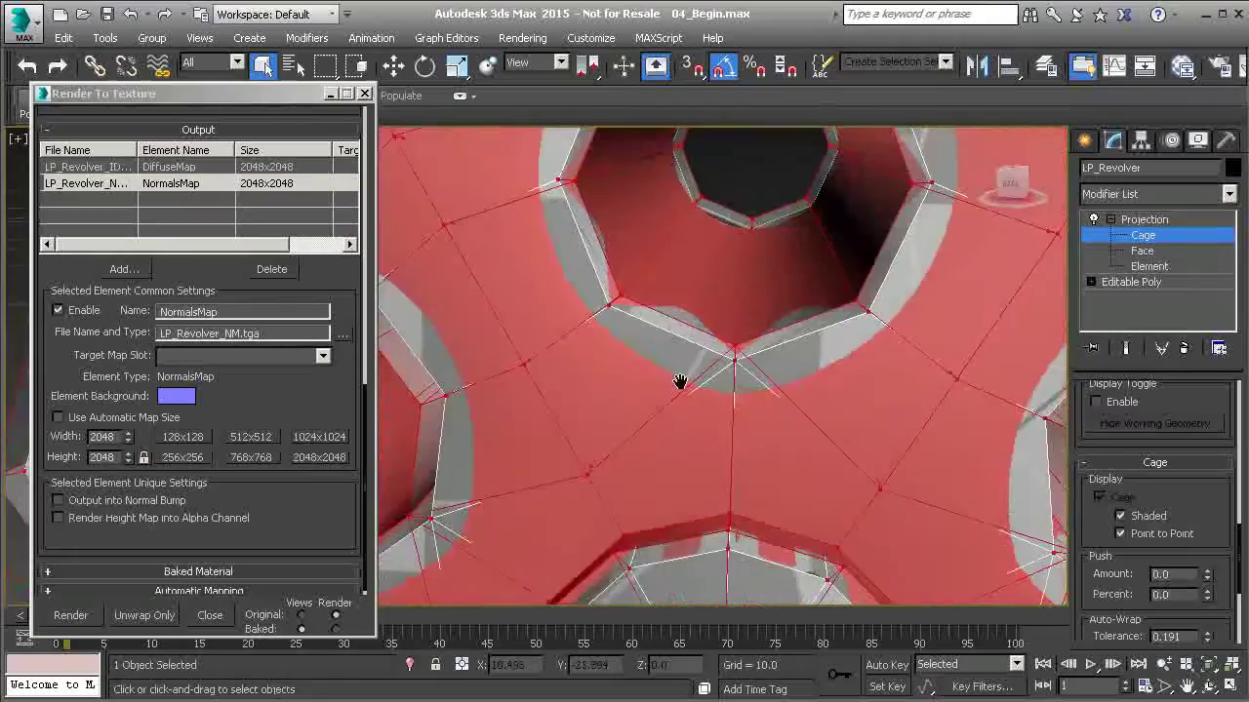
pyautogui.scroll(3, 683, 328)
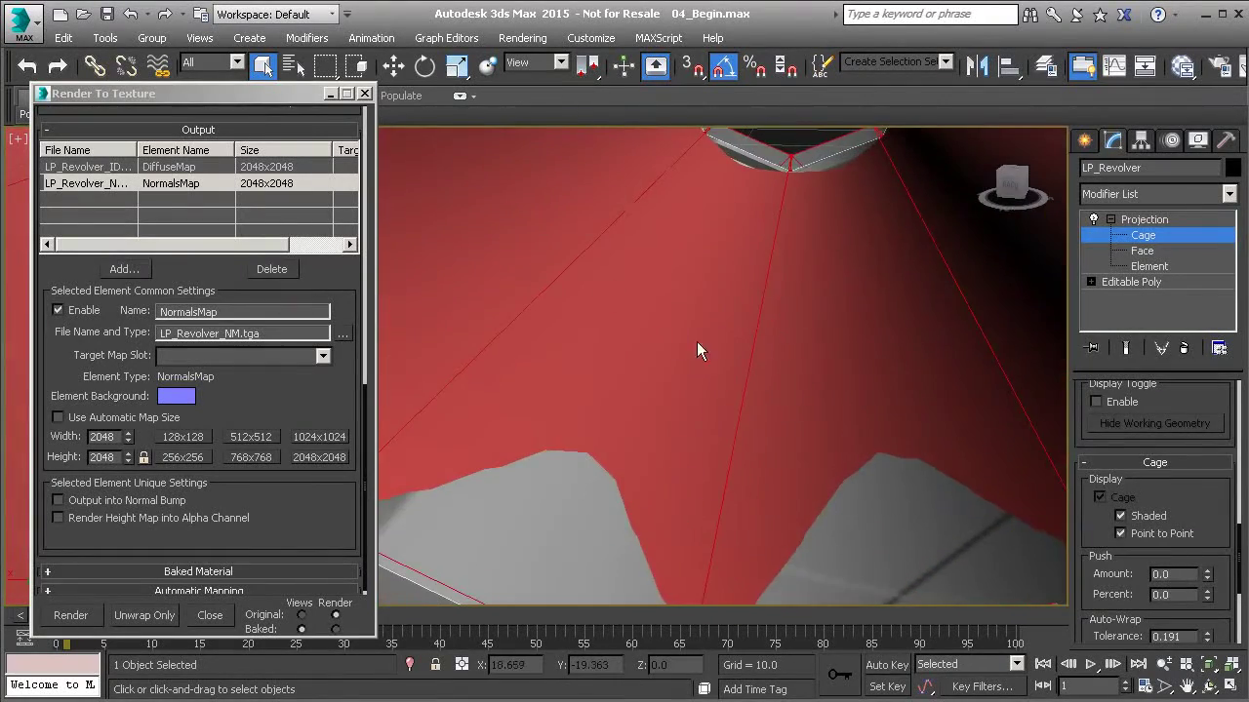
# Step: Select only the cage vertices on the rounded tip of the pin at the cylinder's rear and pull them slightly inward
pyautogui.scroll(-10, 746, 368)
pyautogui.keyDown('alt'); pyautogui.moveTo(696, 397); pyautogui.dragTo(591, 391, button='middle'); pyautogui.keyUp('alt')
pyautogui.scroll(5, 702, 379)
pyautogui.moveTo(749, 373); pyautogui.dragTo(675, 376, button='middle')
pyautogui.scroll(2, 675, 375)
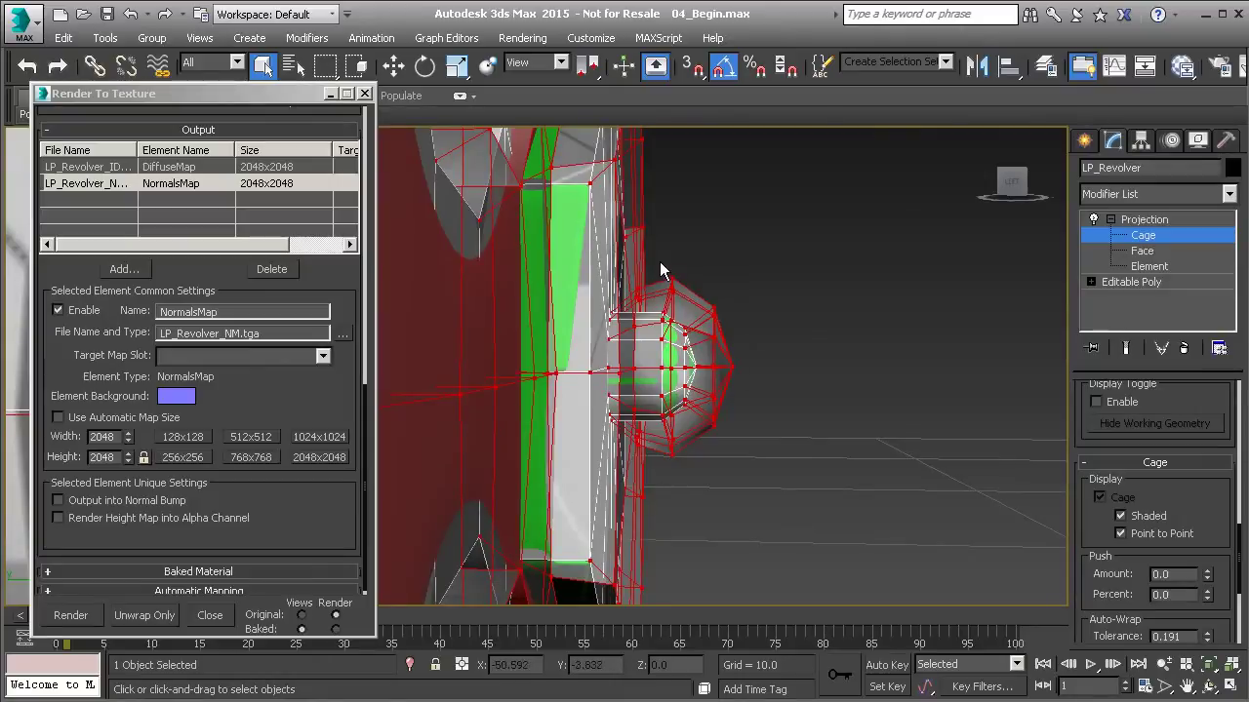
pyautogui.moveTo(805, 487); pyautogui.dragTo(805, 488)
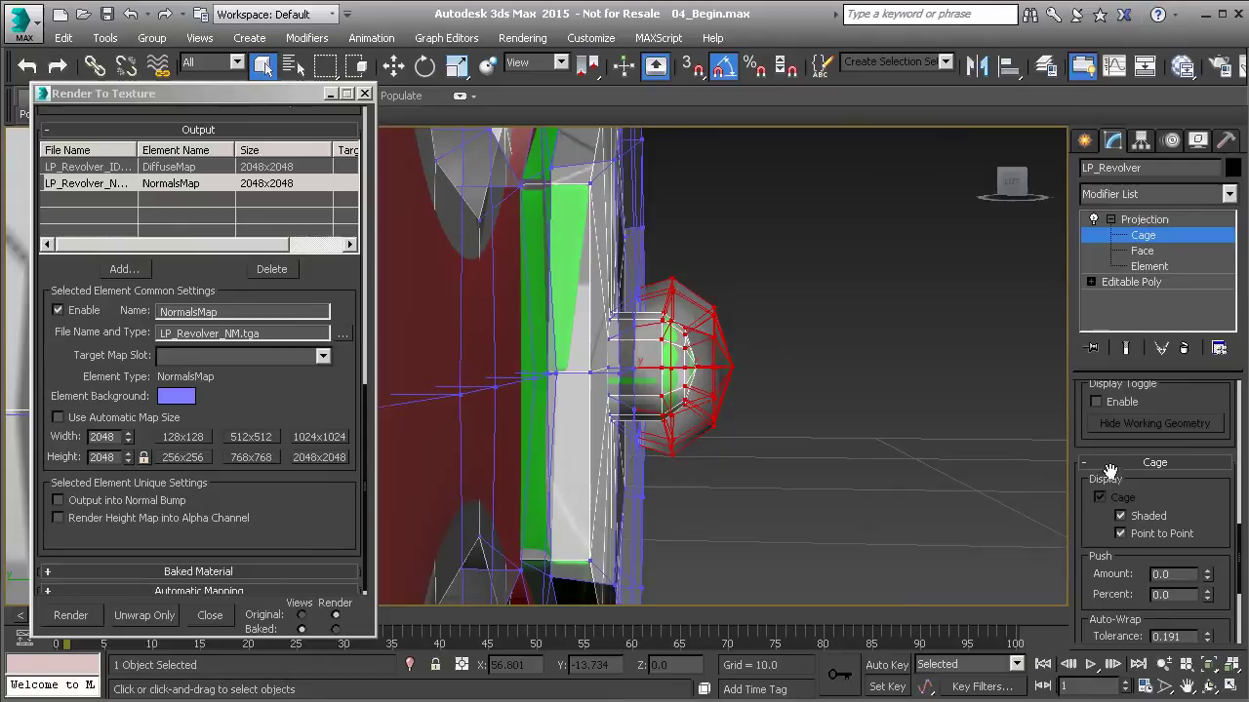
pyautogui.rightClick(1210, 583)
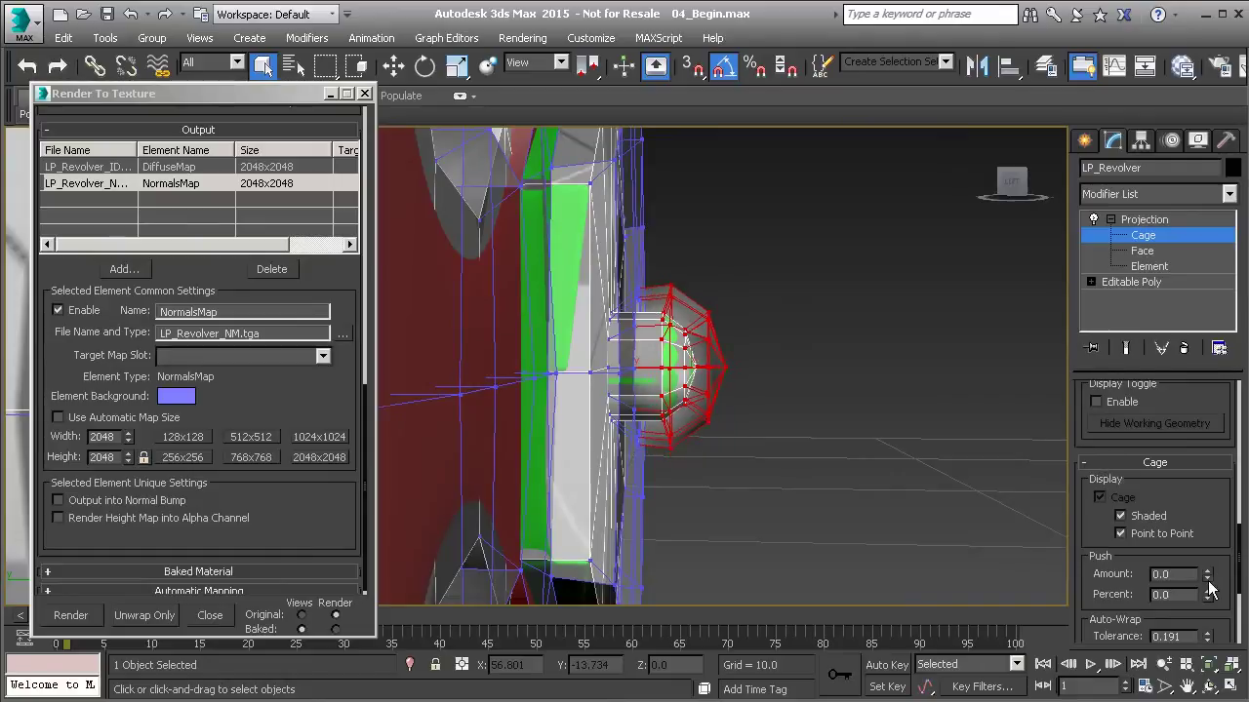
pyautogui.keyDown('alt'); pyautogui.moveTo(695, 410); pyautogui.dragTo(683, 342, button='middle'); pyautogui.keyUp('alt')
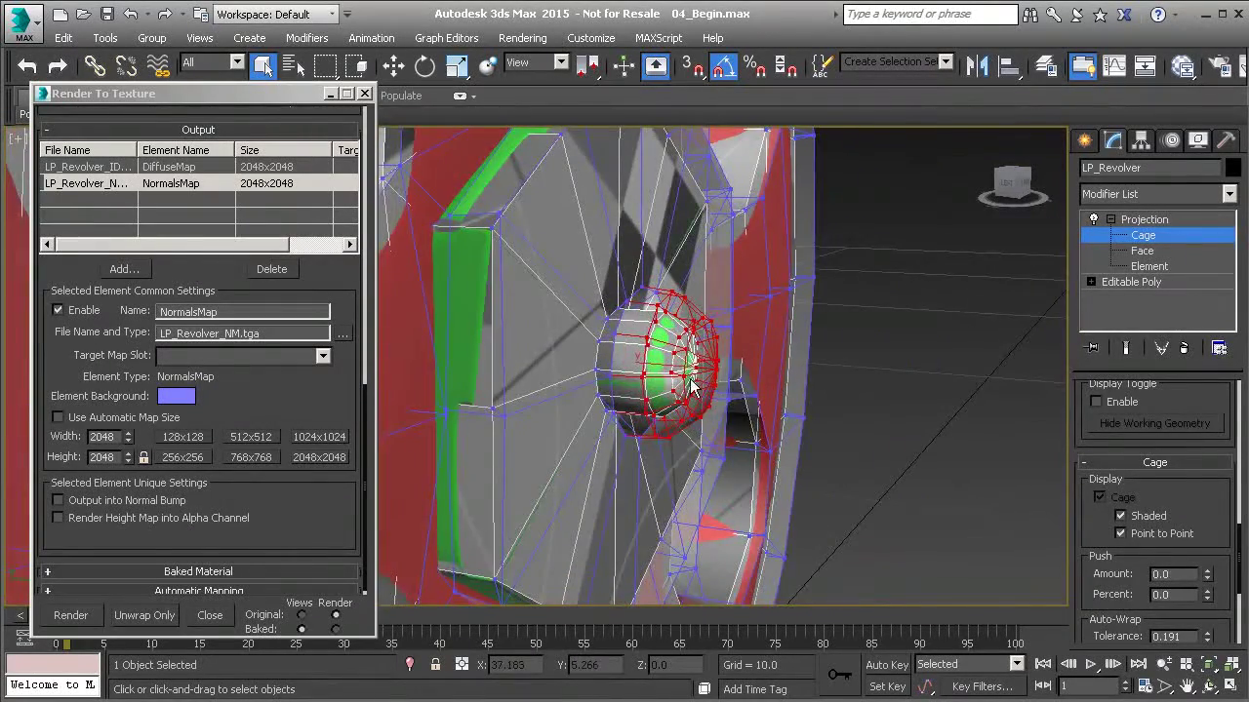
pyautogui.scroll(-6, 695, 389)
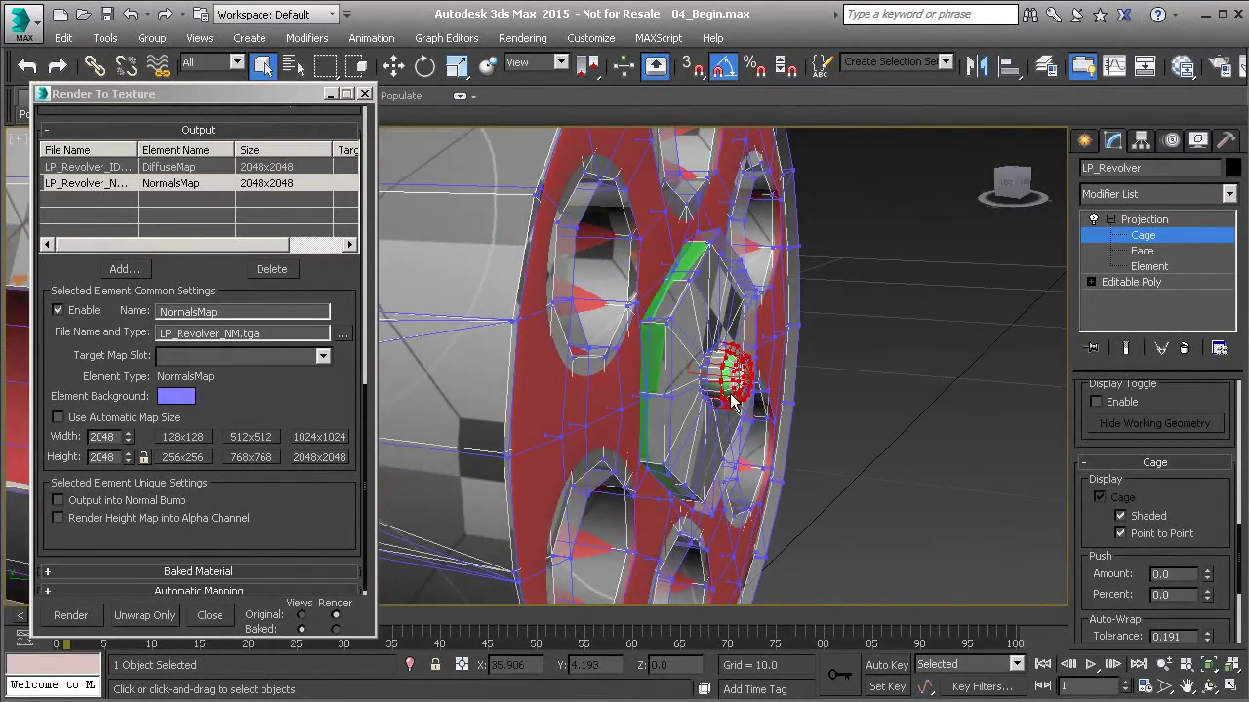
pyautogui.scroll(-4, 730, 402)
# Step: Select the cage vertices of the trigger, push them outward, and check the cage around its rounded upper end
pyautogui.keyDown('alt'); pyautogui.moveTo(729, 402); pyautogui.dragTo(698, 412, button='middle'); pyautogui.keyUp('alt')
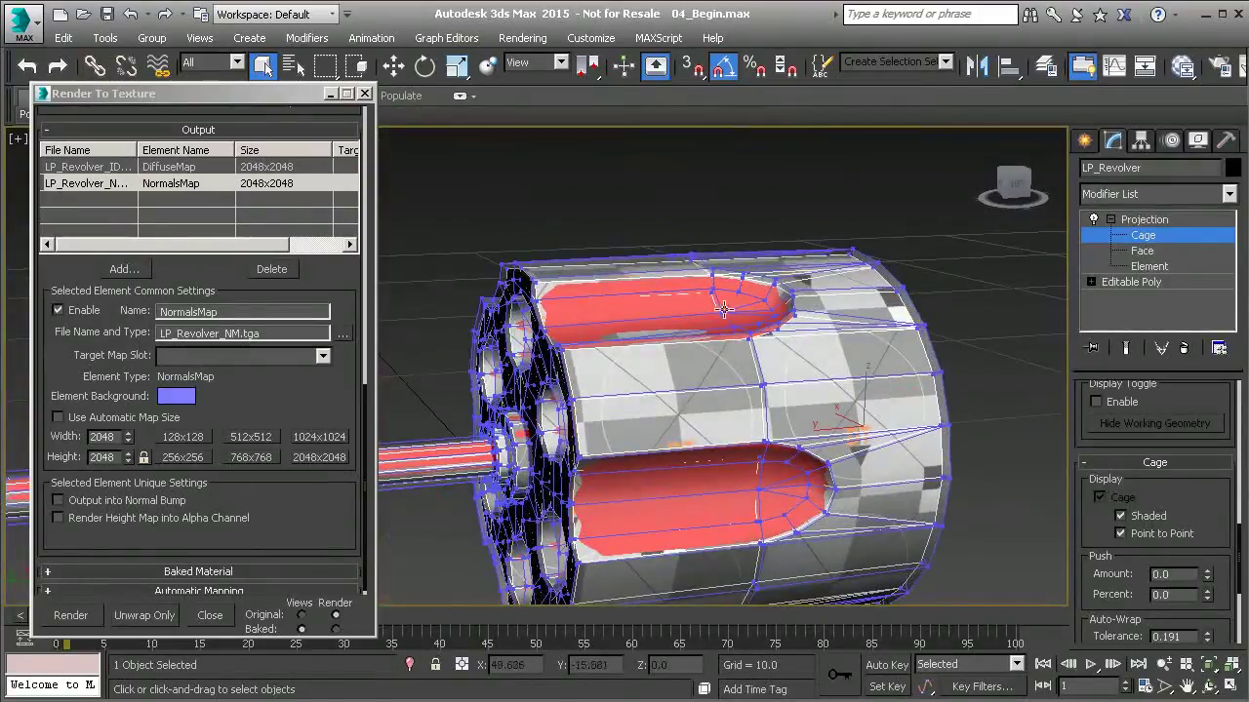
pyautogui.keyDown('alt'); pyautogui.moveTo(617, 386); pyautogui.dragTo(602, 351, button='middle'); pyautogui.keyUp('alt')
pyautogui.scroll(-8, 791, 394)
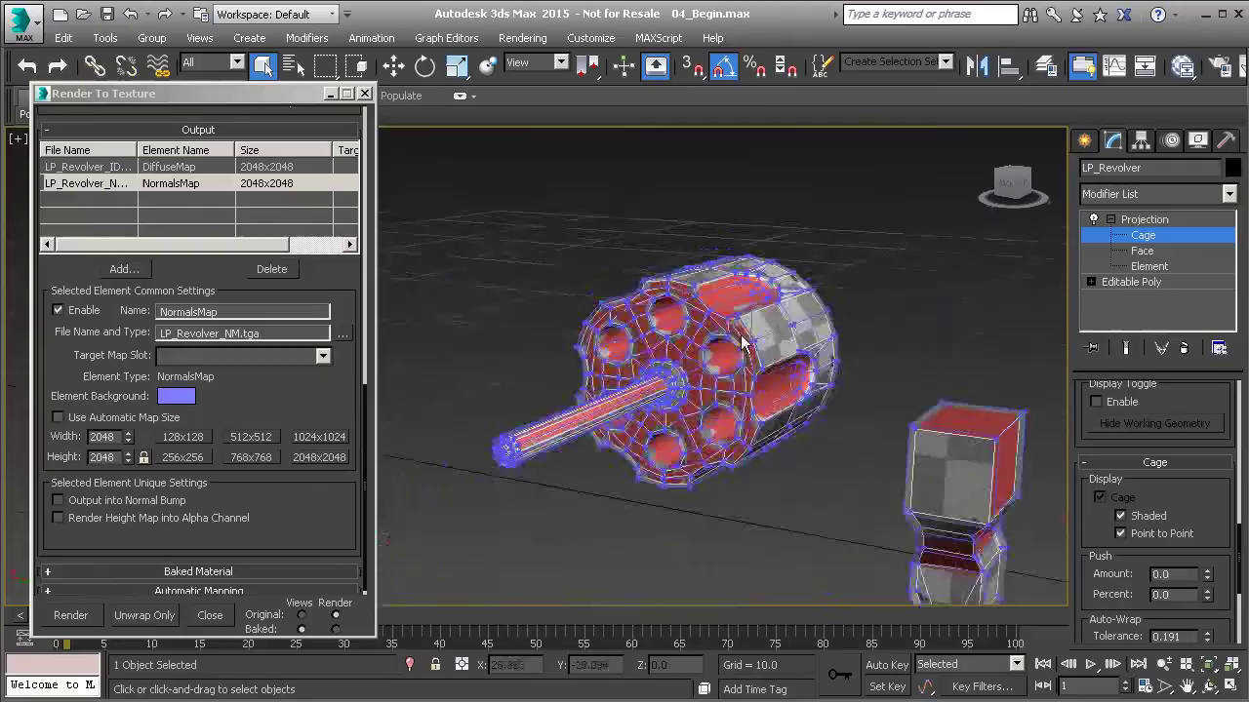
pyautogui.keyDown('alt'); pyautogui.moveTo(821, 413); pyautogui.dragTo(546, 397, button='middle'); pyautogui.keyUp('alt')
pyautogui.scroll(-1, 797, 397)
pyautogui.keyDown('alt'); pyautogui.moveTo(864, 395); pyautogui.dragTo(614, 390, button='middle'); pyautogui.keyUp('alt')
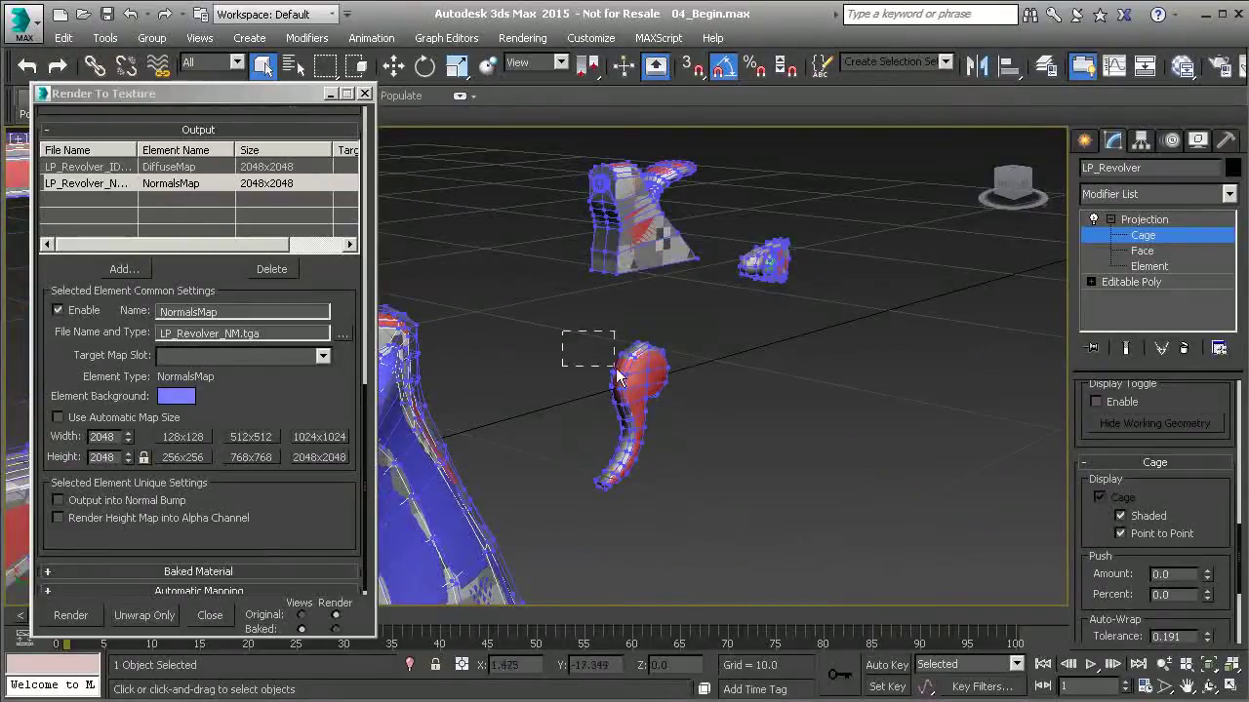
pyautogui.moveTo(717, 501); pyautogui.dragTo(718, 502)
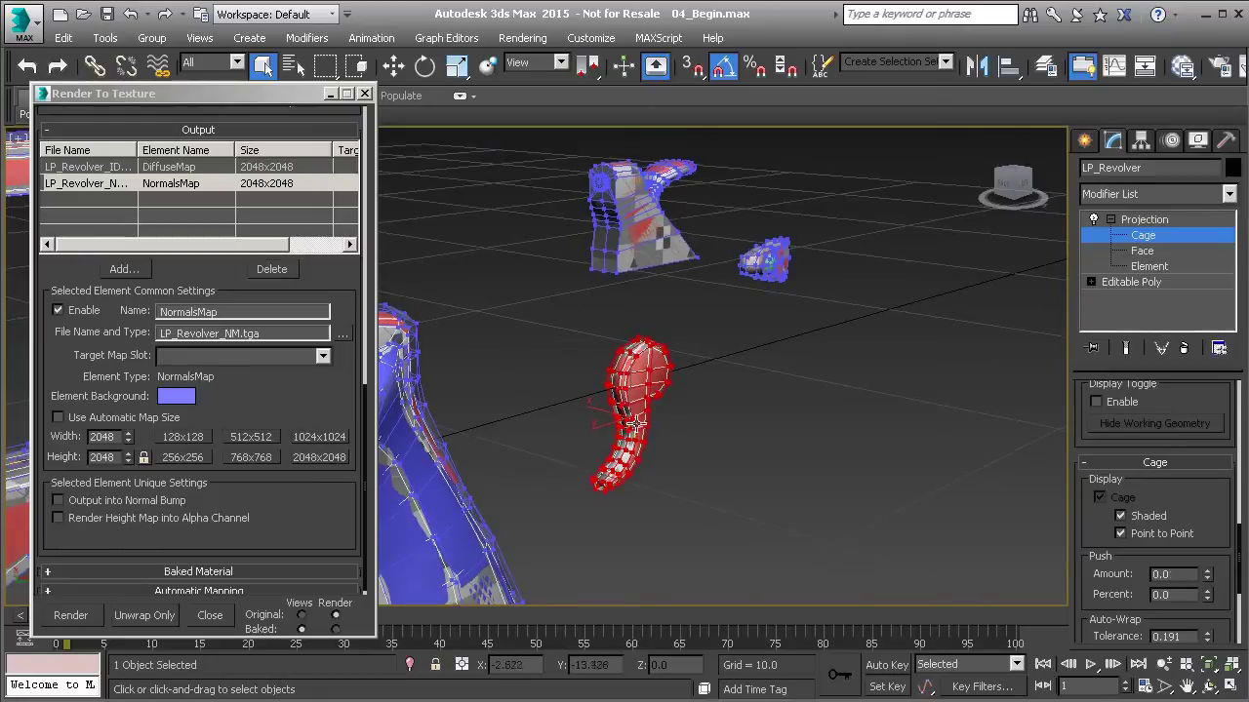
pyautogui.scroll(7, 632, 418)
pyautogui.moveTo(607, 250); pyautogui.dragTo(602, 329, button='middle')
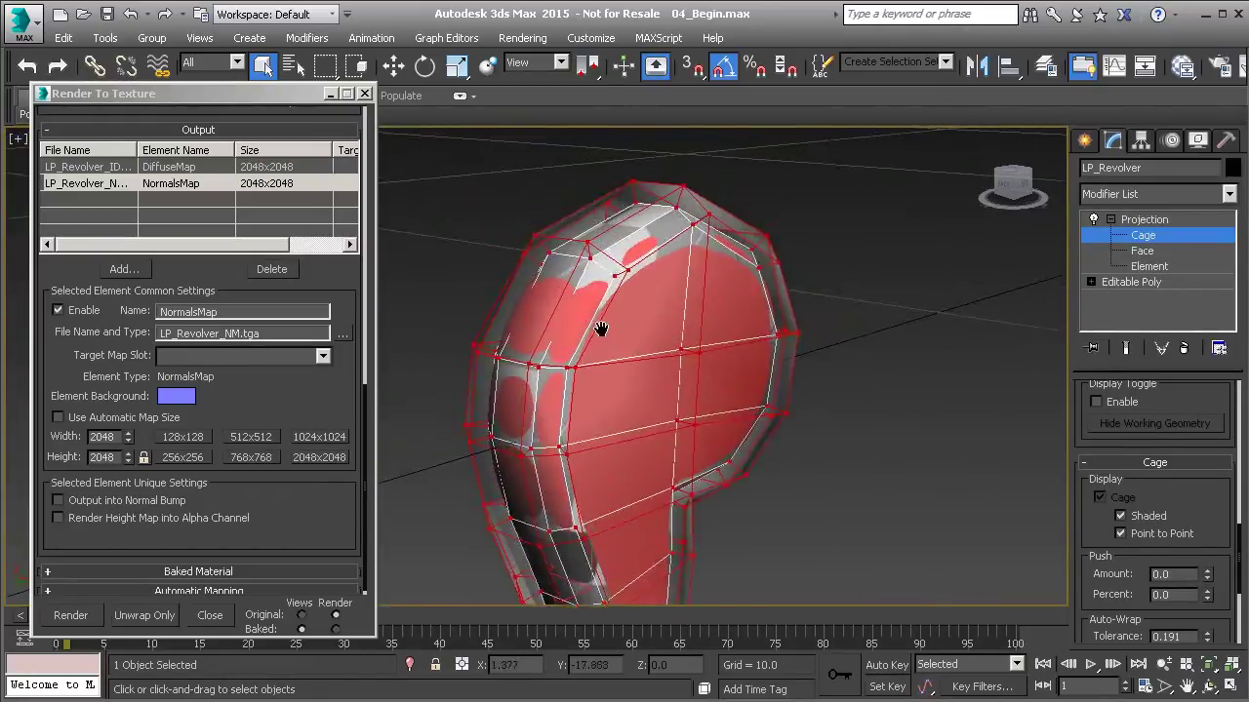
# Step: Select the cage vertices of the hammer and push them outward to enclose the high-poly hammer
pyautogui.scroll(-9, 599, 333)
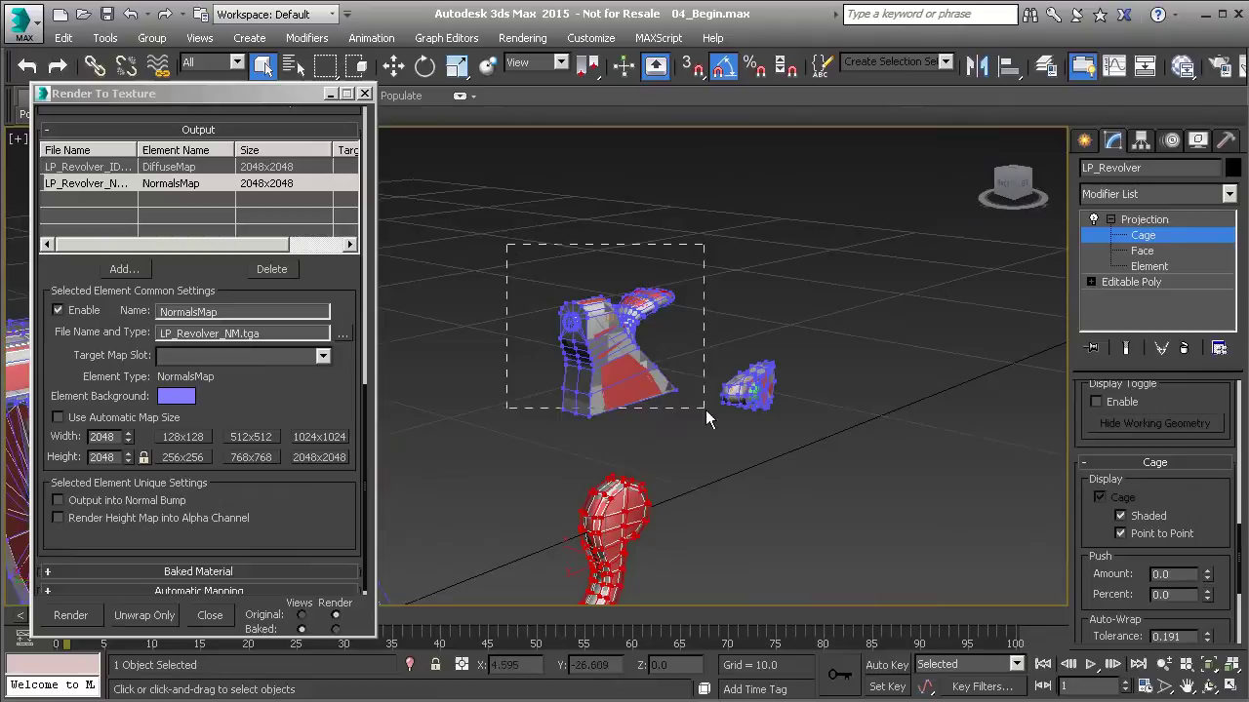
pyautogui.moveTo(703, 435); pyautogui.dragTo(703, 436)
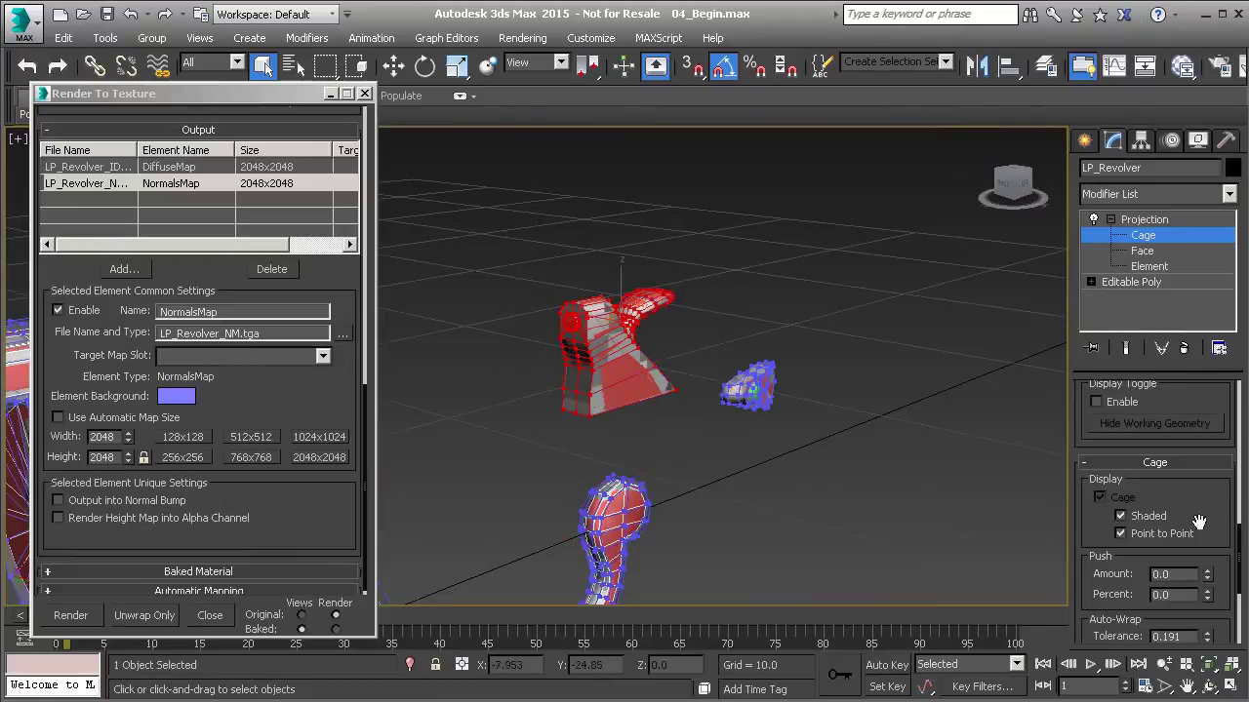
pyautogui.click(1208, 574)
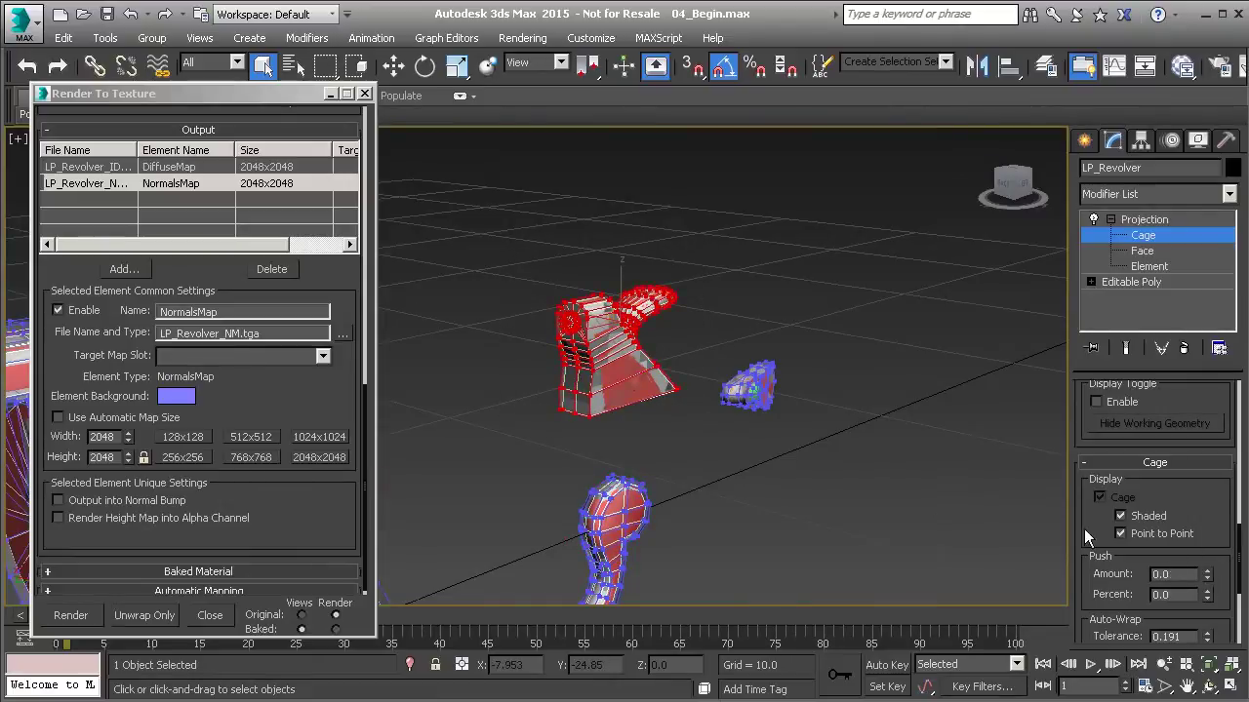
pyautogui.scroll(8, 601, 366)
pyautogui.keyDown('alt'); pyautogui.moveTo(543, 358); pyautogui.dragTo(610, 335, button='middle'); pyautogui.keyUp('alt')
# Step: Select the cage vertices of the small latch piece beside the hammer and push them outward in small increments
pyautogui.moveTo(820, 508); pyautogui.dragTo(828, 542)
pyautogui.press('z')
pyautogui.keyDown('alt'); pyautogui.moveTo(709, 421); pyautogui.dragTo(1015, 461, button='middle'); pyautogui.keyUp('alt')
pyautogui.click(1208, 573)
pyautogui.click(1207, 572)
pyautogui.click(1208, 572)
pyautogui.click(1208, 572)
pyautogui.click(1208, 573)
pyautogui.click(1207, 573)
# Step: Leave the Cage sub-object level and collapse the Projection modifier's sub-object list
pyautogui.scroll(-8, 676, 408)
pyautogui.moveTo(676, 408); pyautogui.dragTo(817, 384, button='middle')
pyautogui.scroll(-5, 736, 426)
pyautogui.moveTo(736, 426); pyautogui.dragTo(850, 357, button='middle')
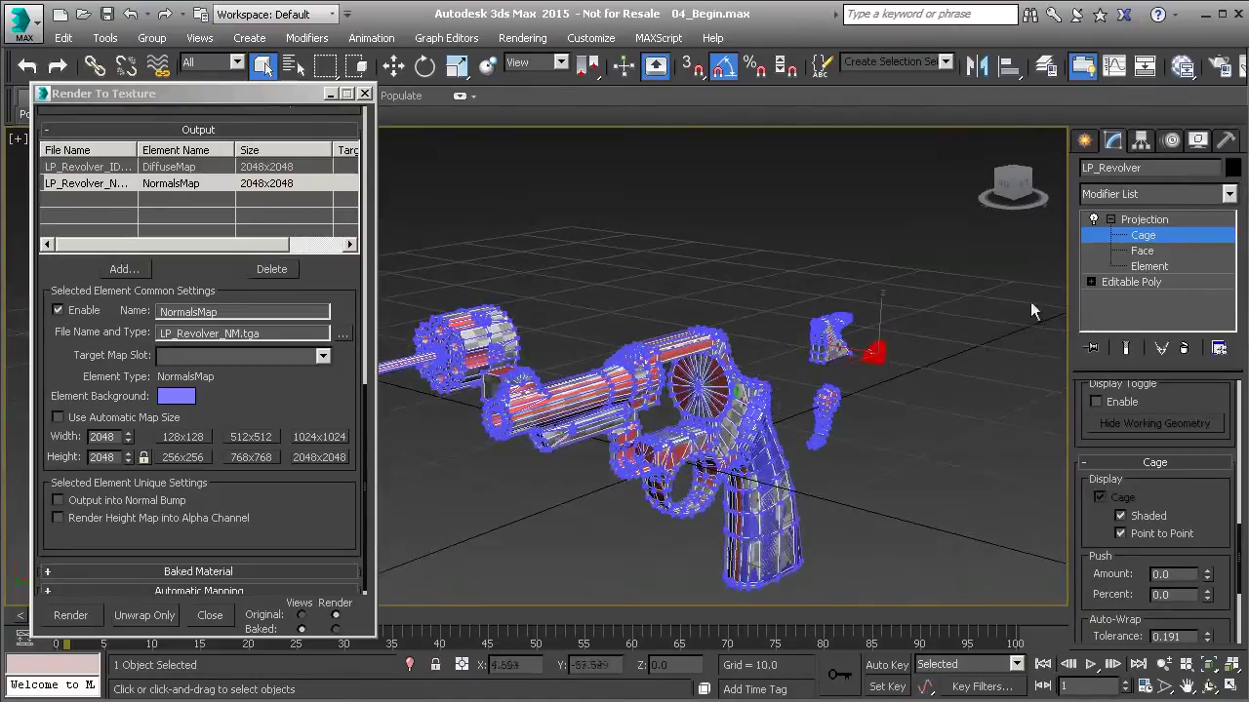
pyautogui.click(1146, 236)
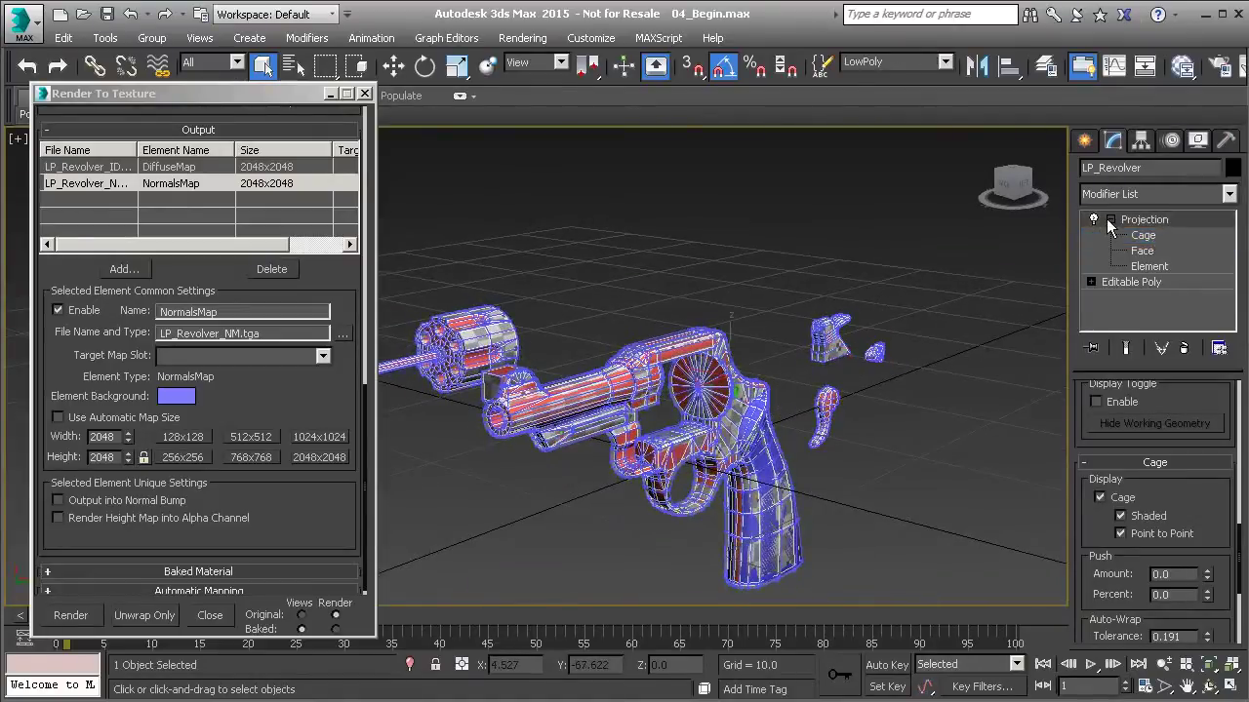
pyautogui.click(1110, 219)
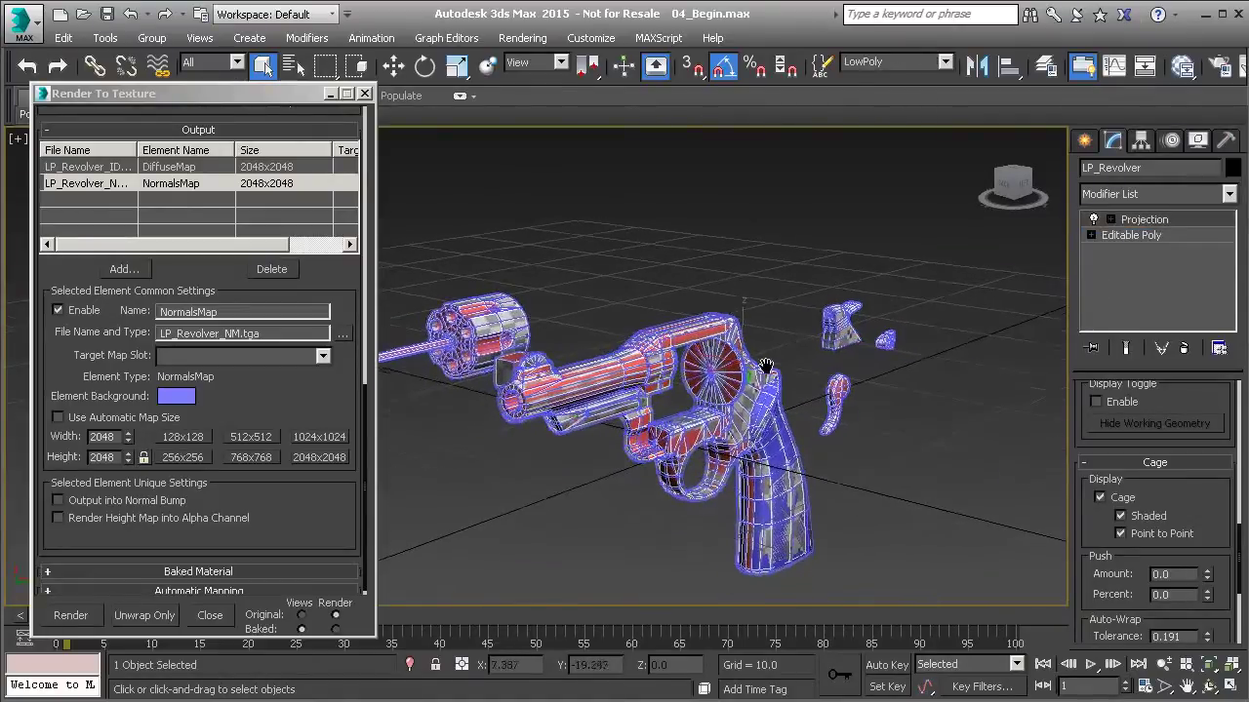
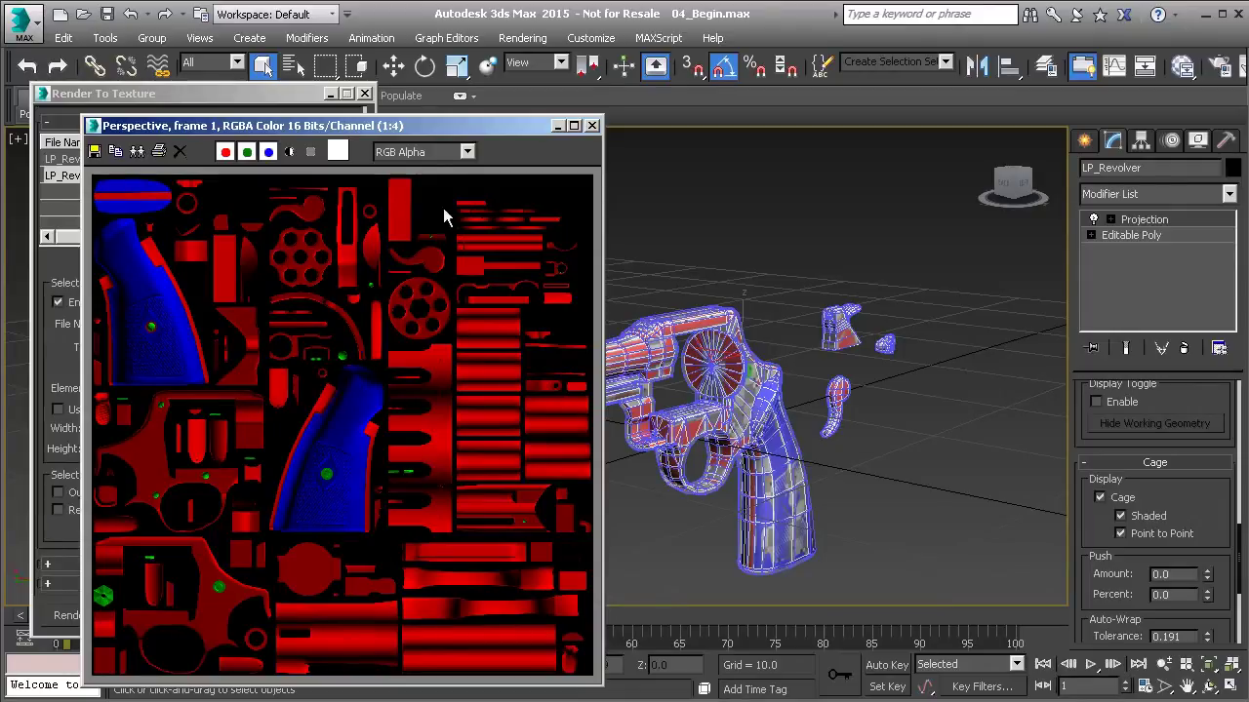
# Step: Turn on Ray miss check in LP_Revolver's projection options and set the ray miss color to white
pyautogui.moveTo(455, 124); pyautogui.dragTo(902, 84)
pyautogui.click(260, 98)
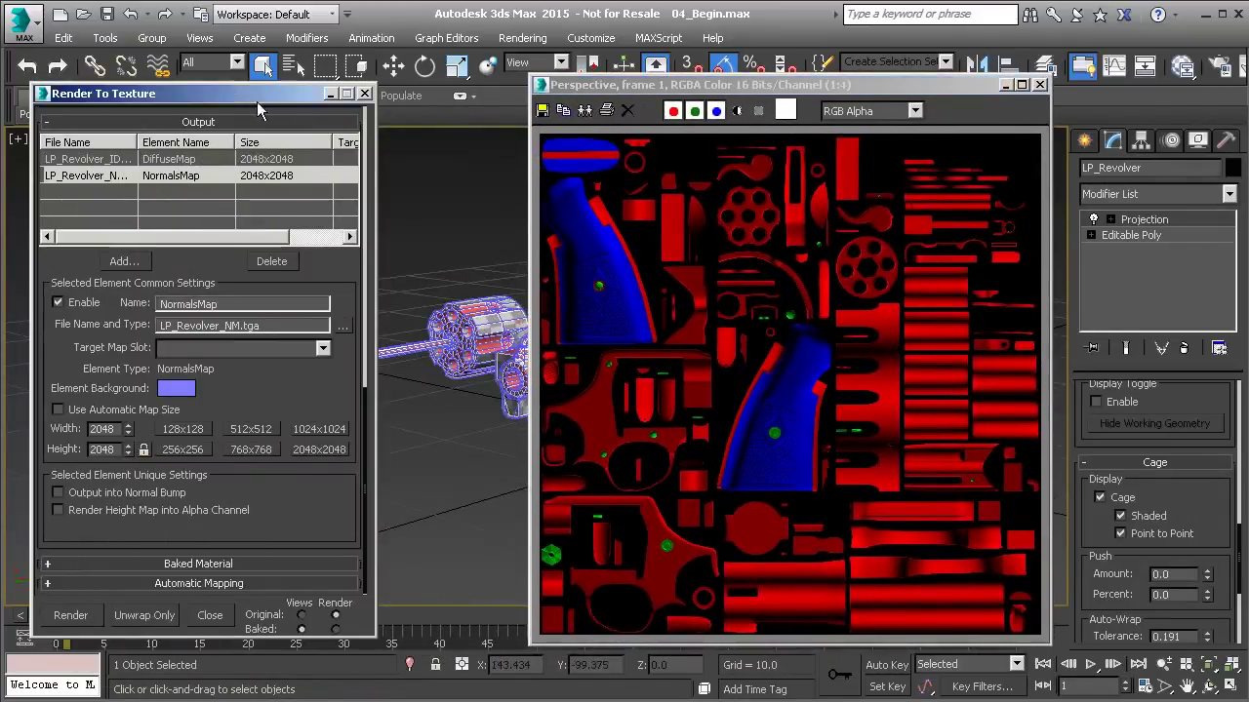
pyautogui.scroll(2, 279, 284)
pyautogui.scroll(5, 279, 284)
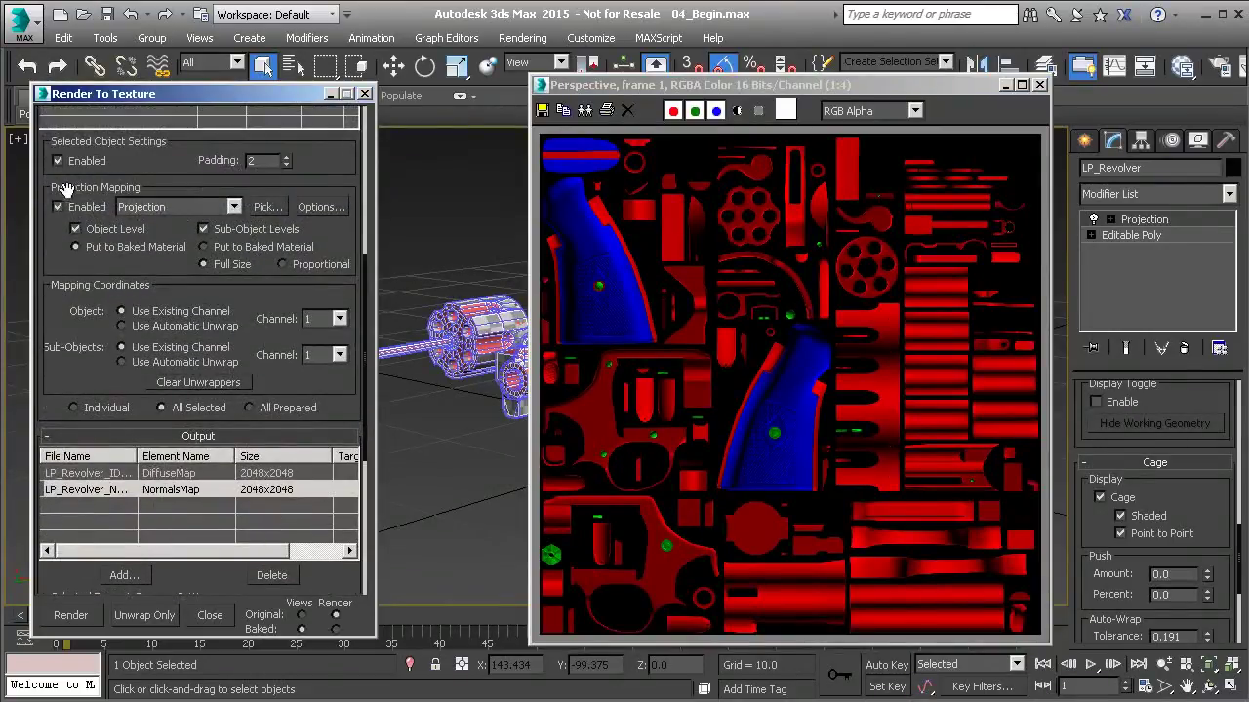
pyautogui.click(320, 207)
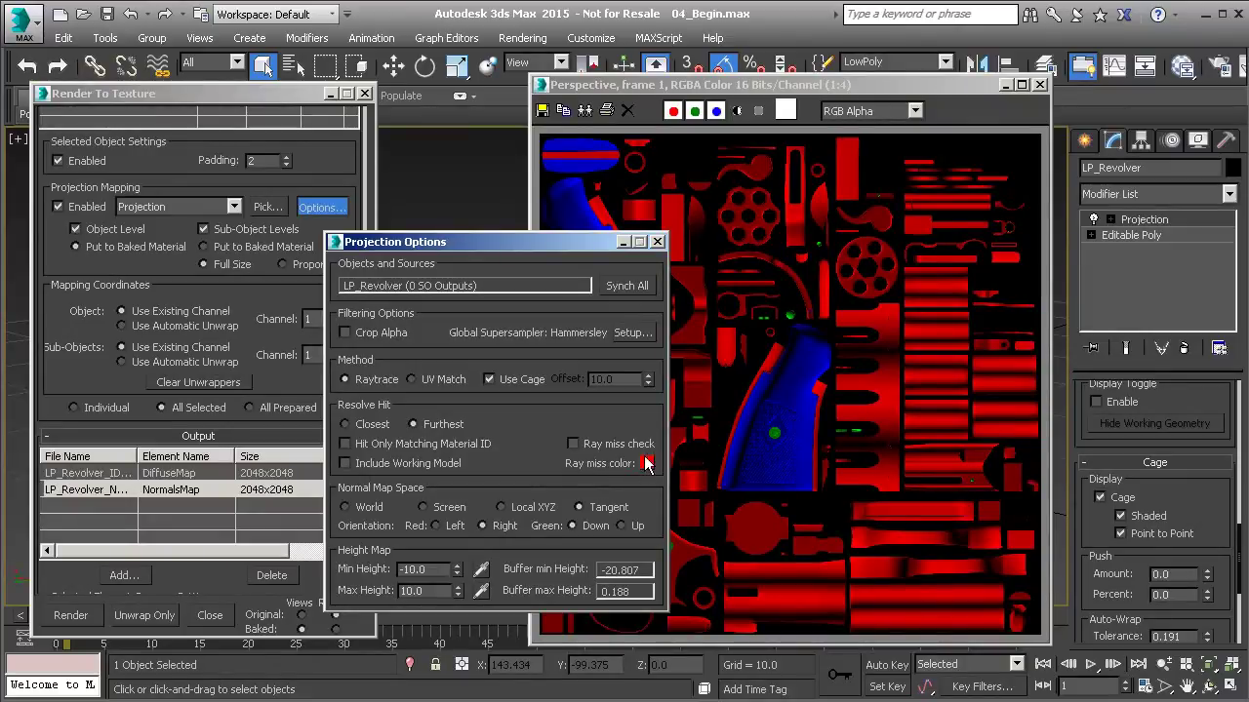
pyautogui.click(573, 443)
pyautogui.click(644, 463)
pyautogui.moveTo(226, 127); pyautogui.dragTo(226, 207)
pyautogui.click(394, 216)
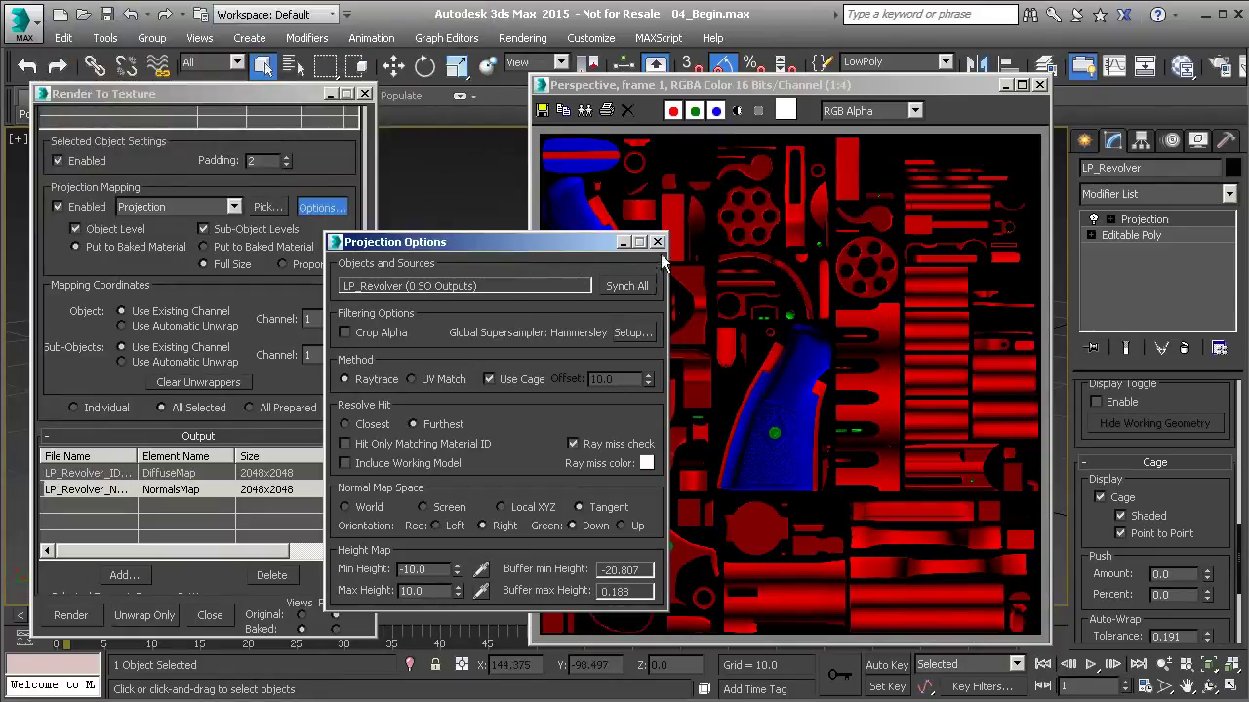
pyautogui.moveTo(581, 244); pyautogui.dragTo(443, 212)
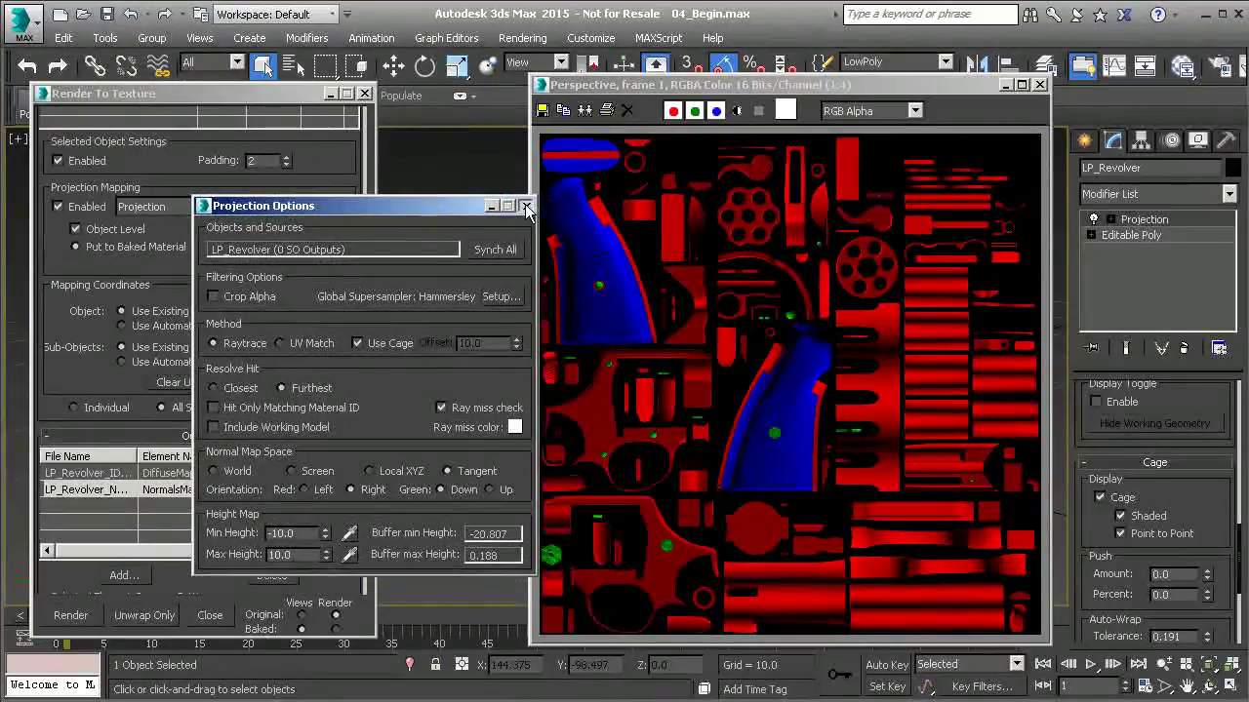
pyautogui.click(519, 209)
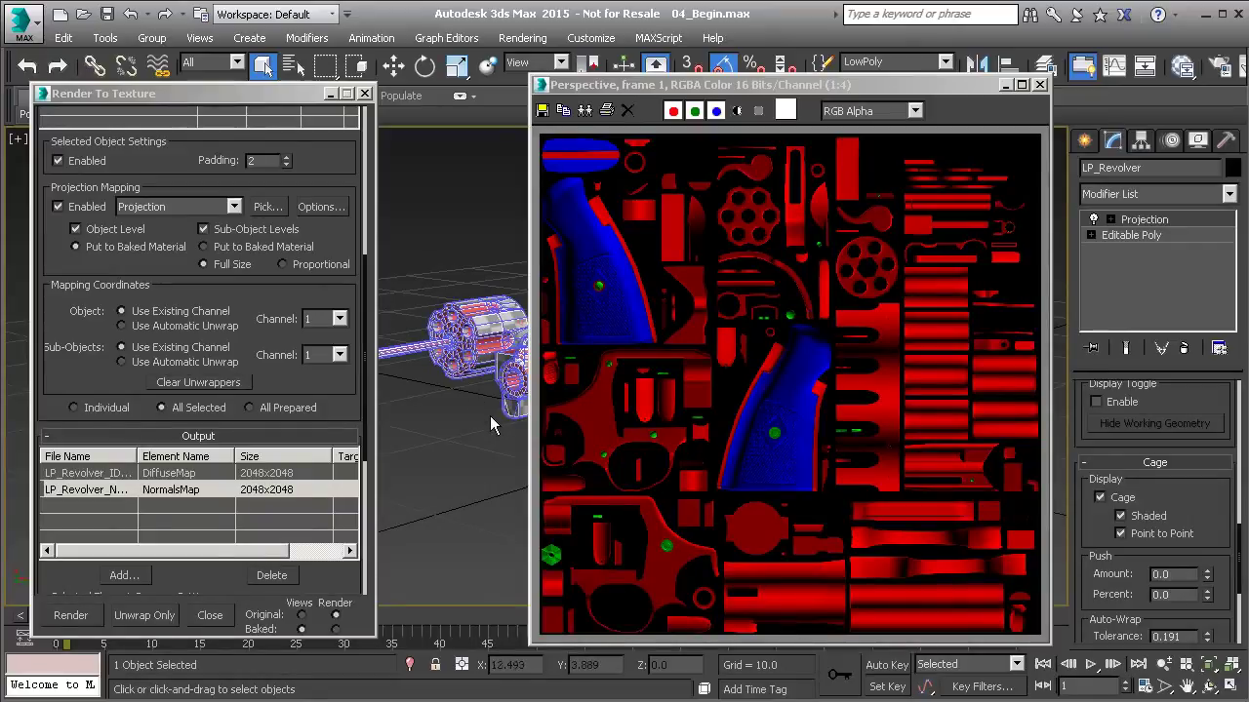
# Step: Move the rendered frame beside the render settings and bake the maps of LP_Revolver again
pyautogui.keyDown('alt'); pyautogui.moveTo(502, 408); pyautogui.dragTo(468, 363, button='middle'); pyautogui.keyUp('alt')
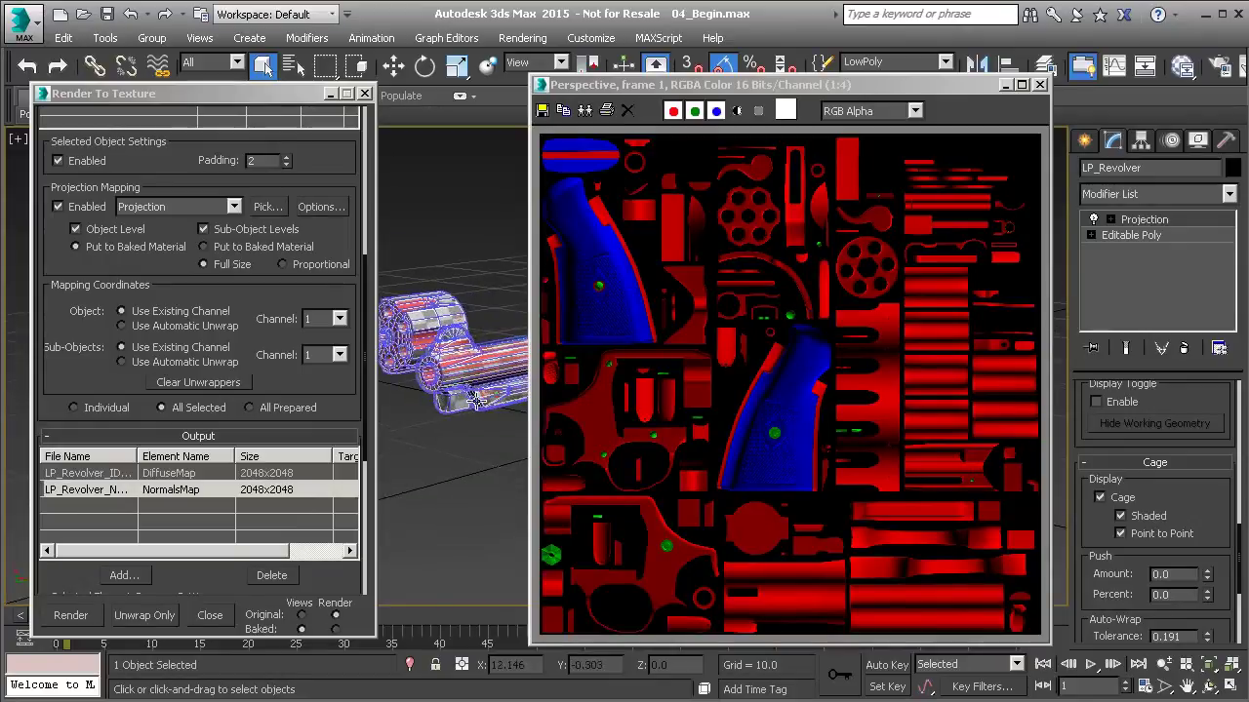
pyautogui.moveTo(672, 86); pyautogui.dragTo(547, 86)
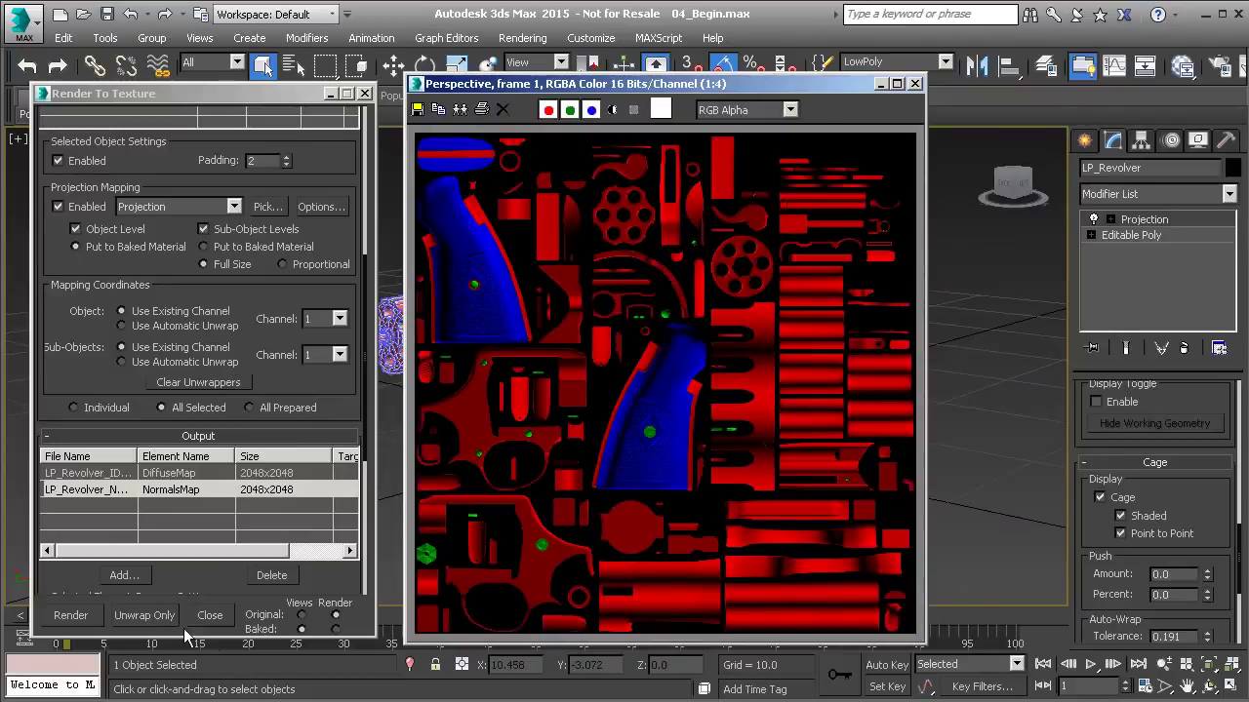
pyautogui.click(80, 617)
# Step: Examine the new bake up close for white ray-miss areas on the cylinder flutes and the other UV shells
pyautogui.scroll(3, 536, 417)
pyautogui.scroll(-1, 555, 430)
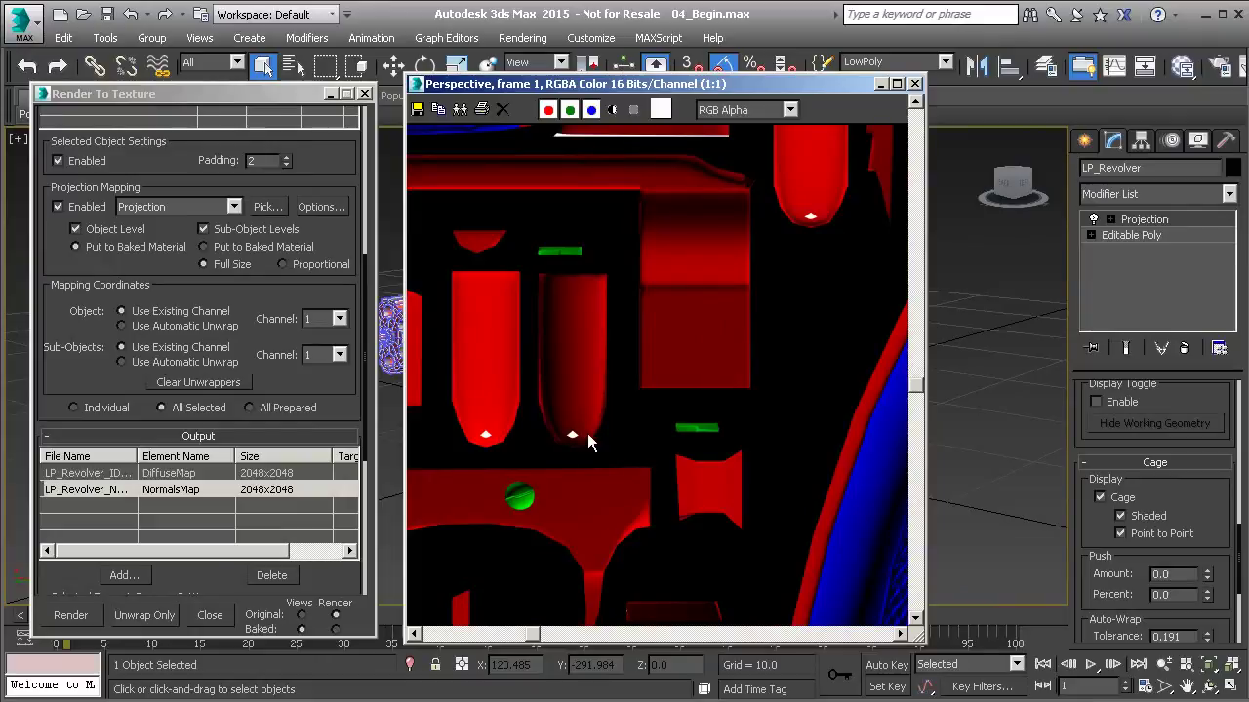
pyautogui.scroll(-2, 555, 424)
pyautogui.scroll(1, 536, 444)
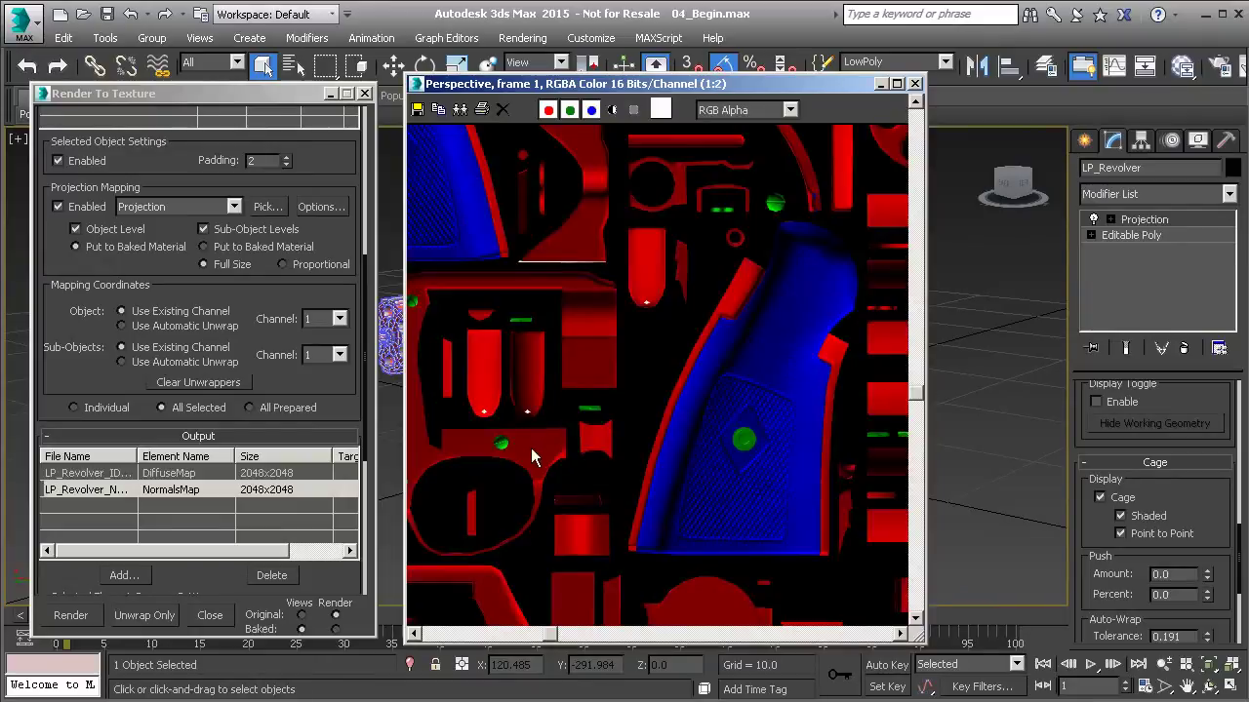
pyautogui.moveTo(519, 447); pyautogui.dragTo(615, 426, button='middle')
pyautogui.scroll(-1, 615, 426)
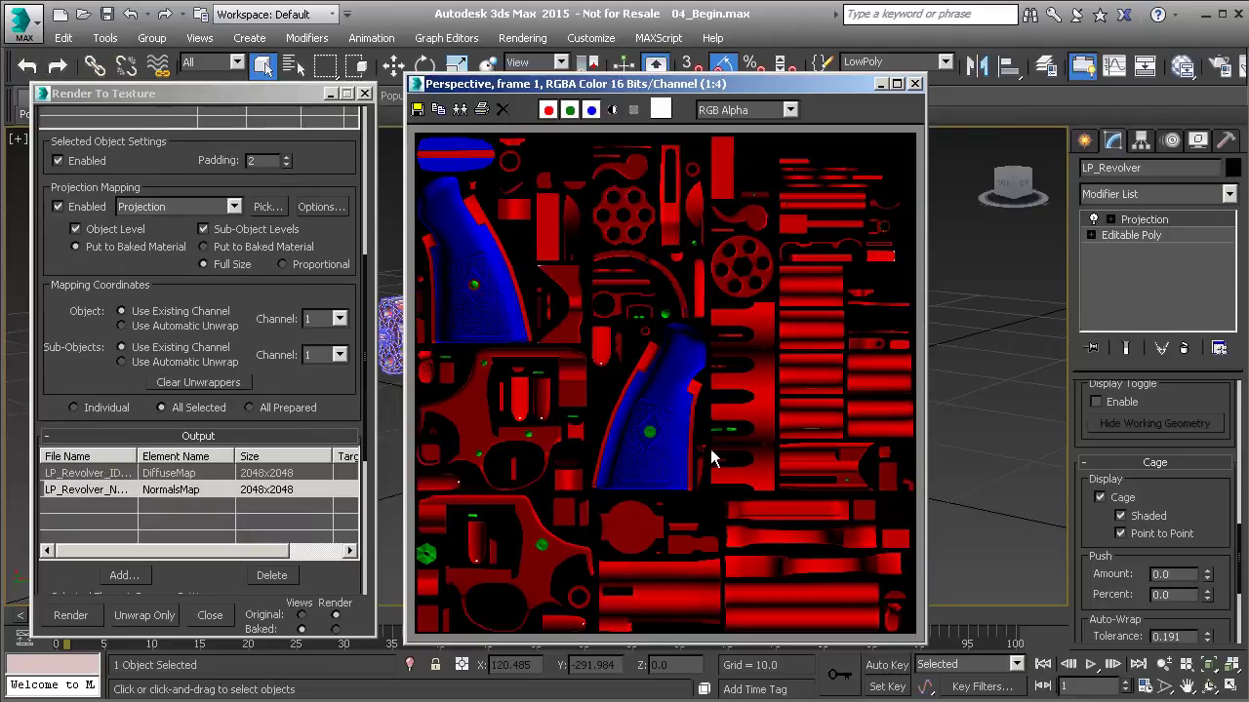
pyautogui.scroll(3, 888, 268)
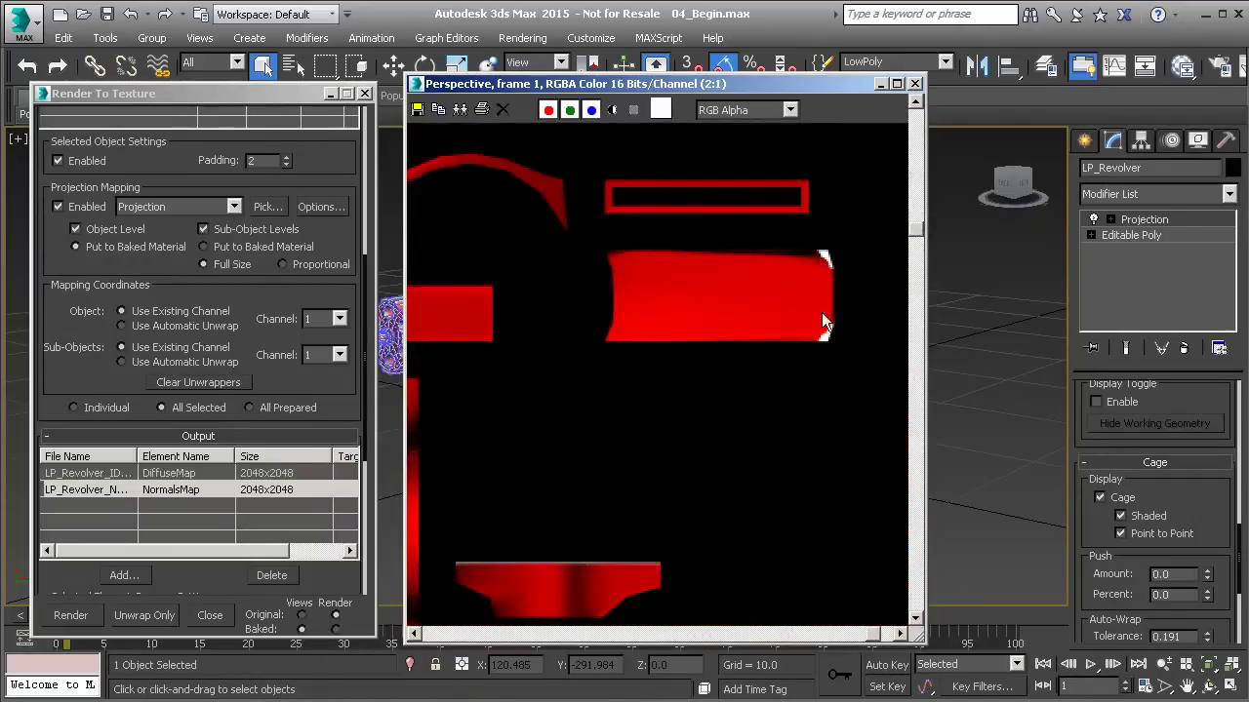
pyautogui.scroll(-3, 818, 329)
pyautogui.scroll(-1, 815, 331)
pyautogui.scroll(1, 774, 382)
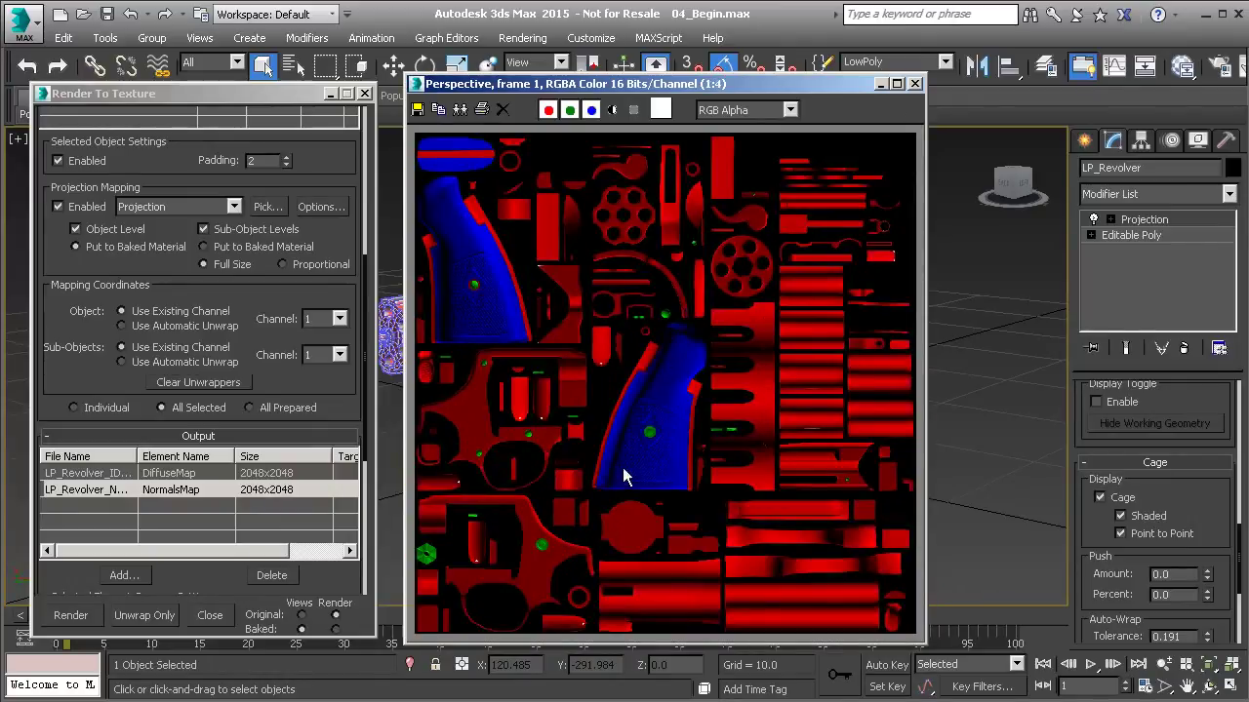
pyautogui.moveTo(605, 422)
pyautogui.mouseDown()
pyautogui.moveTo(618, 419)
pyautogui.moveTo(591, 411)
pyautogui.mouseUp()
pyautogui.scroll(-1, 603, 435)
pyautogui.scroll(1, 603, 439)
pyautogui.scroll(-1, 604, 443)
pyautogui.scroll(1, 603, 443)
# Step: Close the render, select the Projection cage vertex at the rounded end of a cylinder flute, and set the move coordinates to Local
pyautogui.click(917, 85)
pyautogui.moveTo(587, 392)
pyautogui.keyDown('alt'); pyautogui.mouseDown(button='middle')
pyautogui.moveTo(554, 378)
pyautogui.moveTo(588, 380)
pyautogui.mouseUp(button='middle'); pyautogui.keyUp('alt')
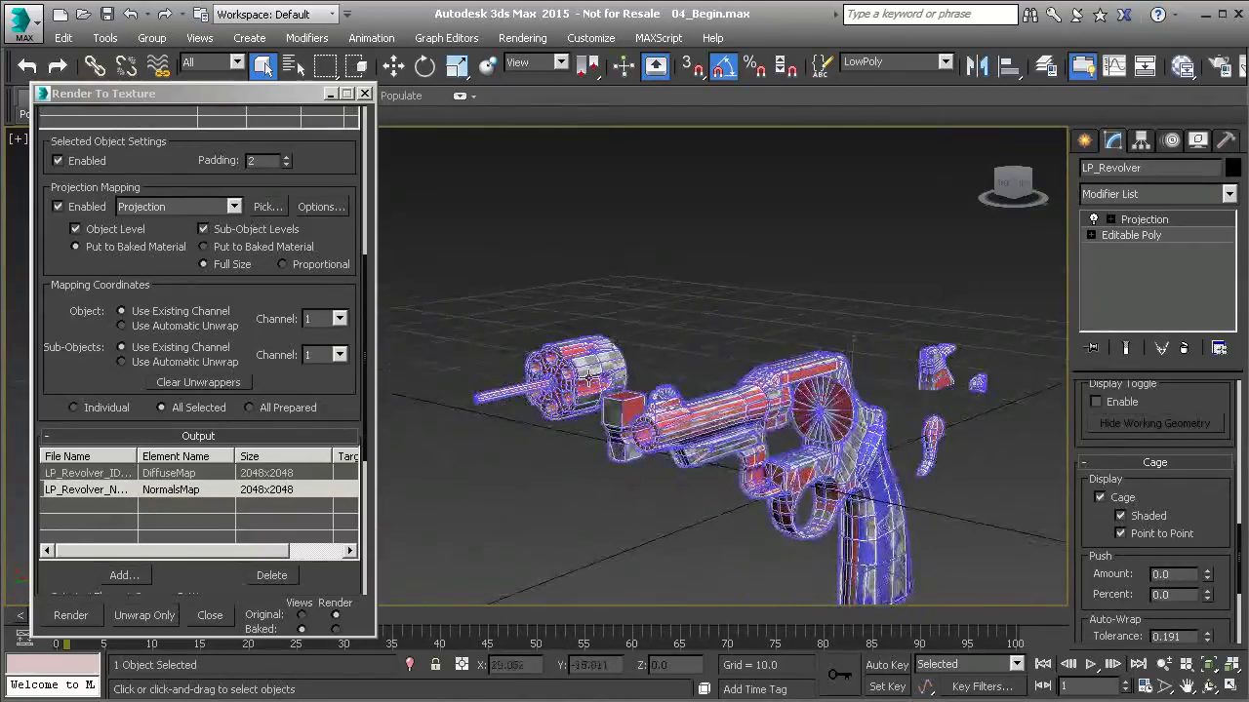
pyautogui.scroll(10, 589, 379)
pyautogui.scroll(6, 670, 372)
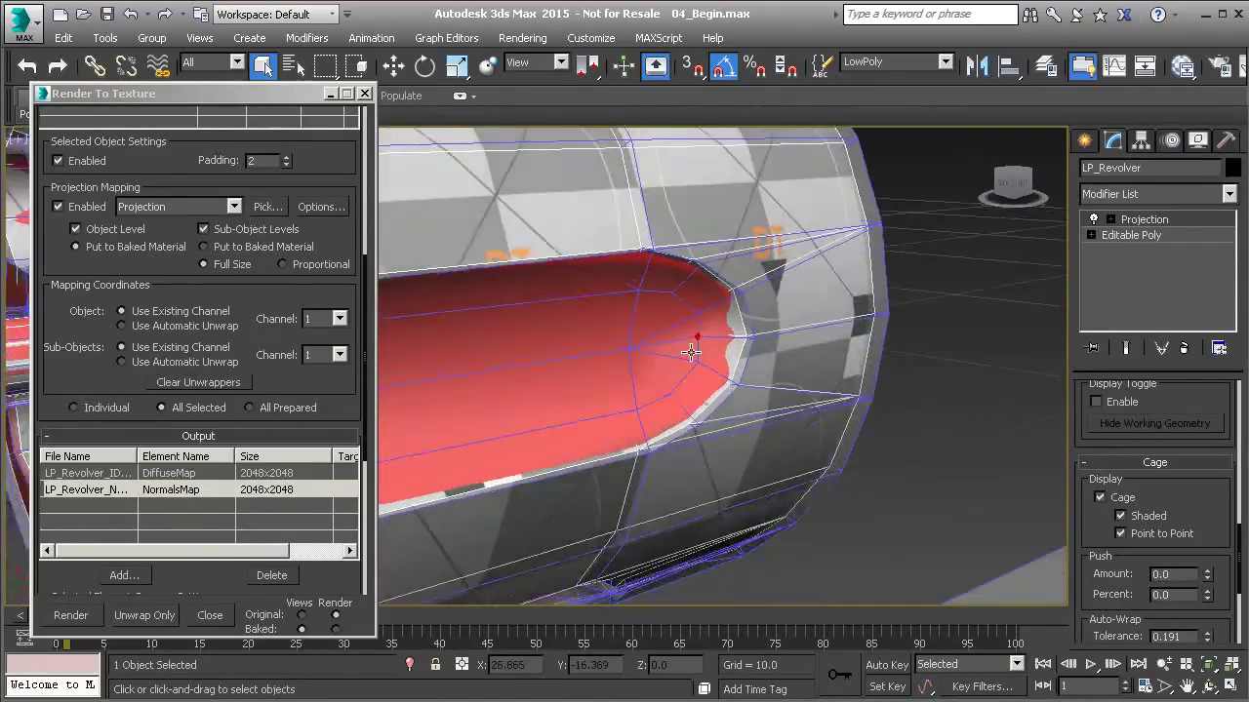
pyautogui.click(1111, 219)
pyautogui.click(1142, 235)
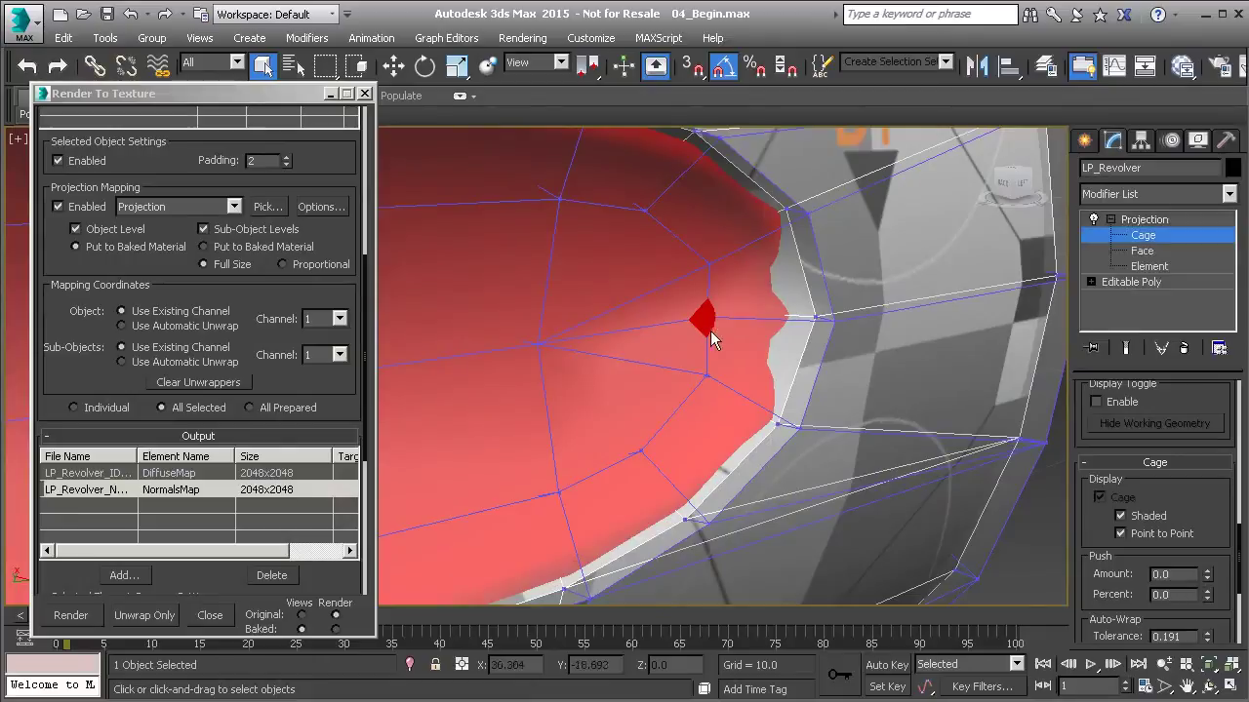
pyautogui.keyDown('alt'); pyautogui.moveTo(707, 317); pyautogui.dragTo(712, 348, button='middle'); pyautogui.keyUp('alt')
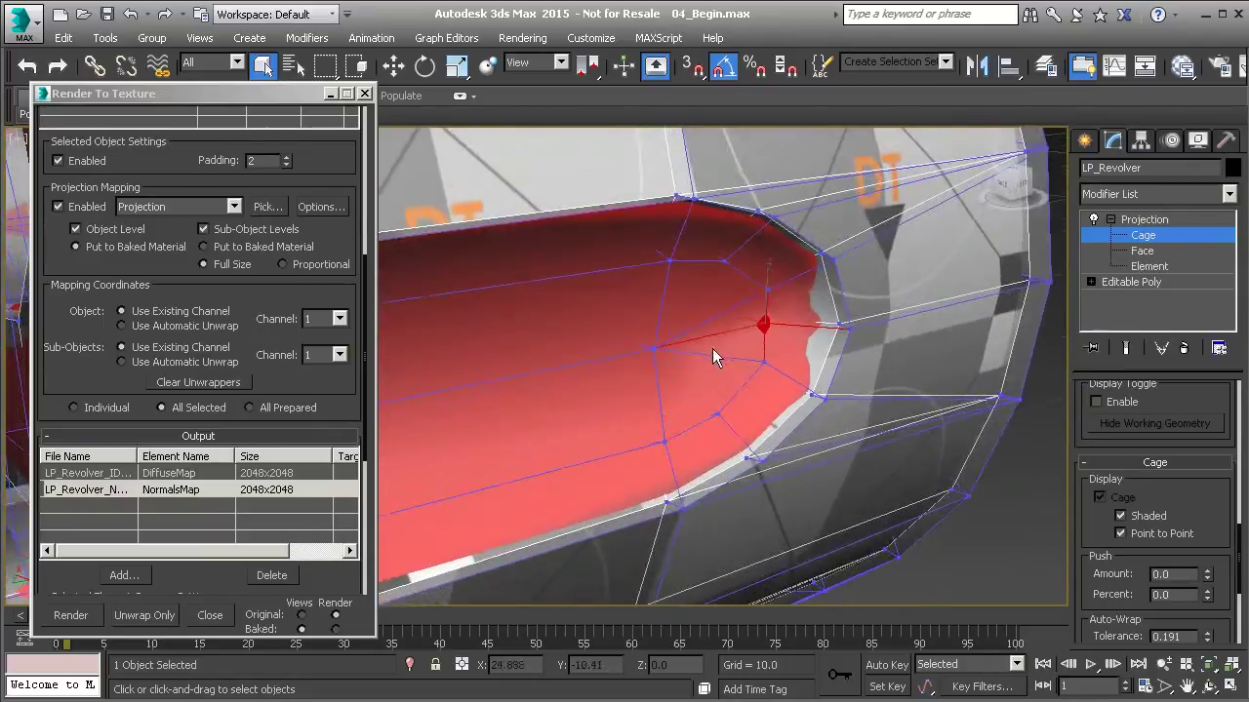
pyautogui.press('w')
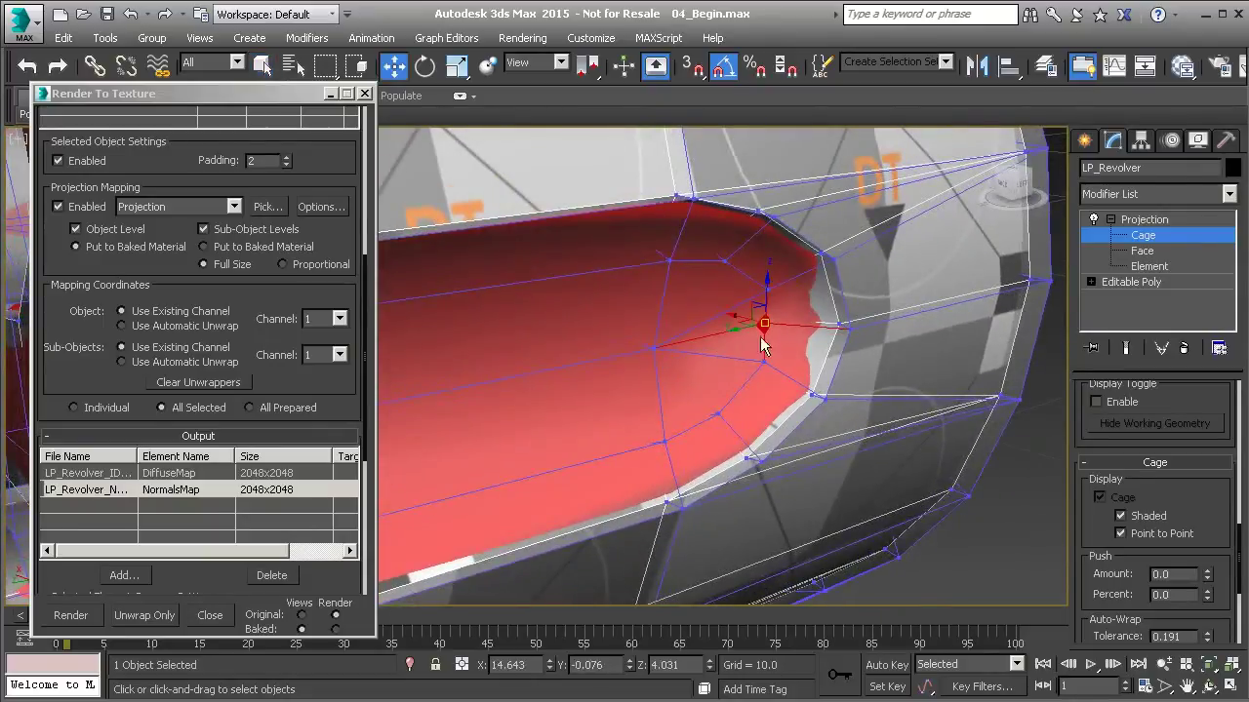
pyautogui.click(542, 66)
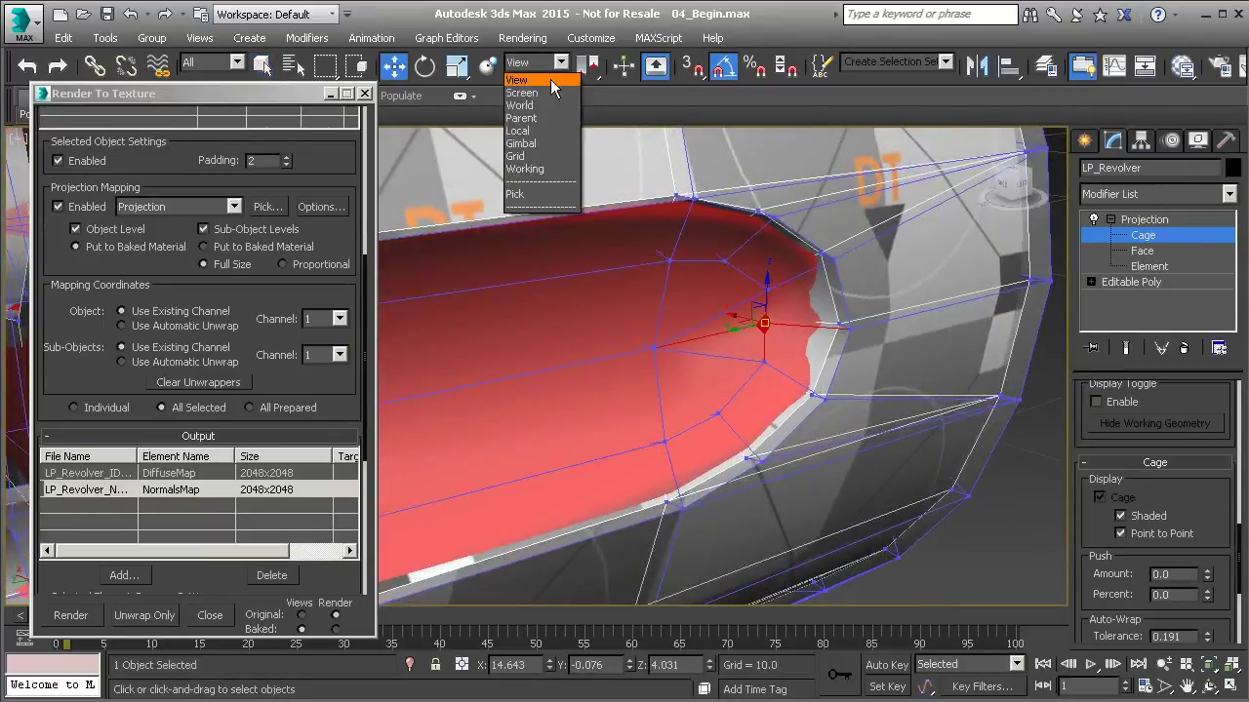
pyautogui.click(518, 131)
# Step: Select the cage vertex at the rounded end of the adjacent cylinder flute and nudge it along its local axis
pyautogui.keyDown('alt'); pyautogui.moveTo(716, 259); pyautogui.dragTo(783, 355, button='middle'); pyautogui.keyUp('alt')
pyautogui.scroll(-5, 781, 346)
pyautogui.keyDown('alt'); pyautogui.moveTo(778, 279); pyautogui.dragTo(777, 306, button='middle'); pyautogui.keyUp('alt')
pyautogui.scroll(3, 757, 212)
pyautogui.click(791, 183)
pyautogui.keyDown('alt'); pyautogui.moveTo(792, 184); pyautogui.dragTo(785, 202, button='middle'); pyautogui.keyUp('alt')
pyautogui.moveTo(788, 197); pyautogui.dragTo(790, 193)
# Step: Nudge the end cage vertices of the next two cylinder flutes locally to enclose the high-poly surface
pyautogui.keyDown('alt'); pyautogui.moveTo(691, 198); pyautogui.dragTo(758, 246, button='middle'); pyautogui.keyUp('alt')
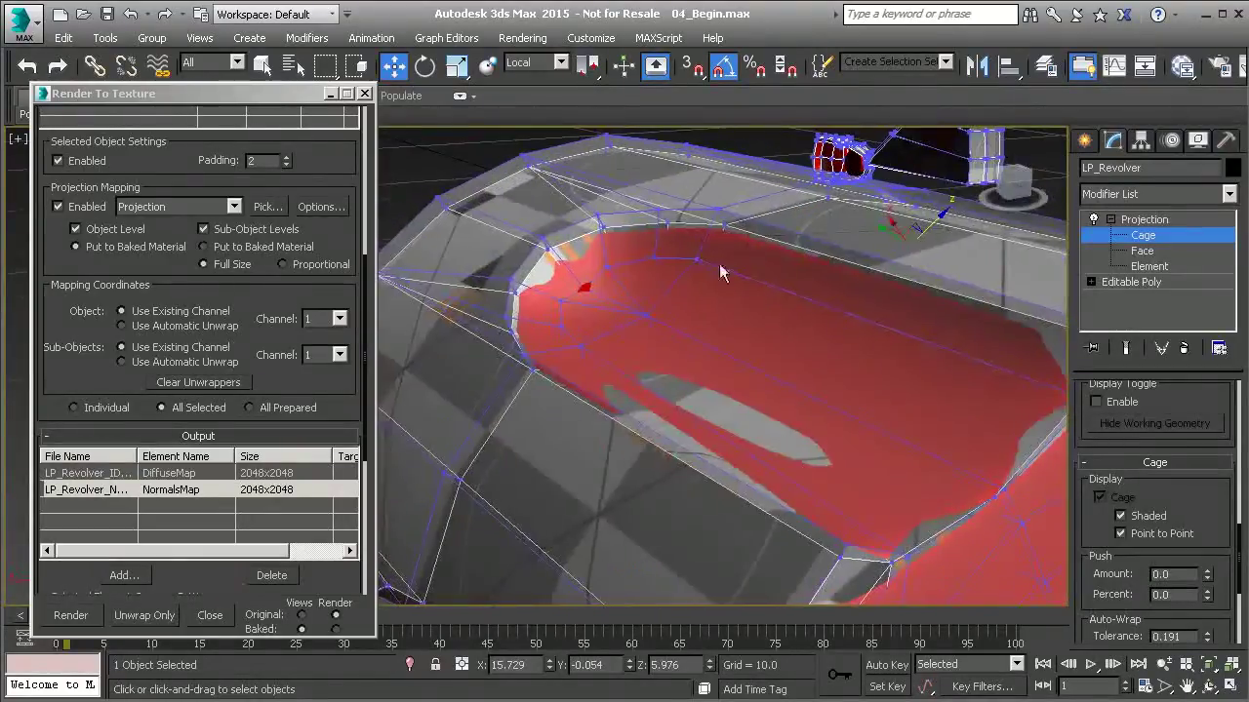
pyautogui.click(569, 276)
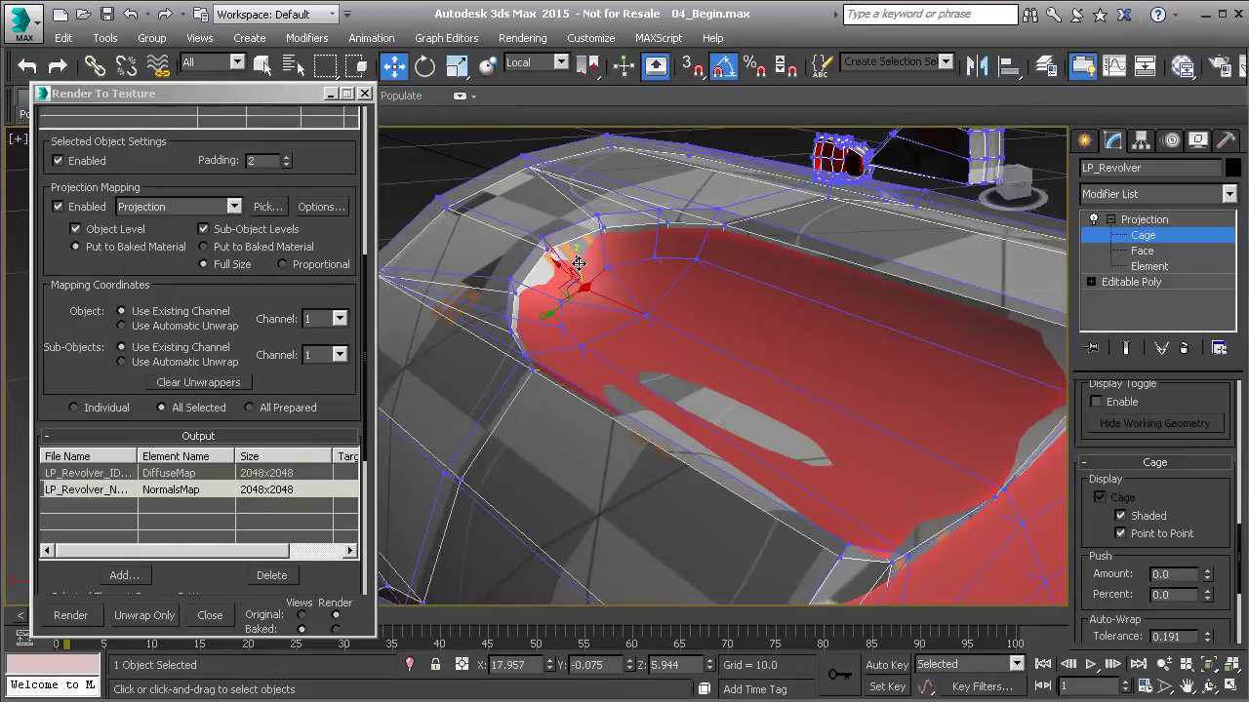
pyautogui.moveTo(580, 264); pyautogui.dragTo(581, 264)
pyautogui.keyDown('alt'); pyautogui.moveTo(581, 264); pyautogui.dragTo(549, 426, button='middle'); pyautogui.keyUp('alt')
pyautogui.click(572, 413)
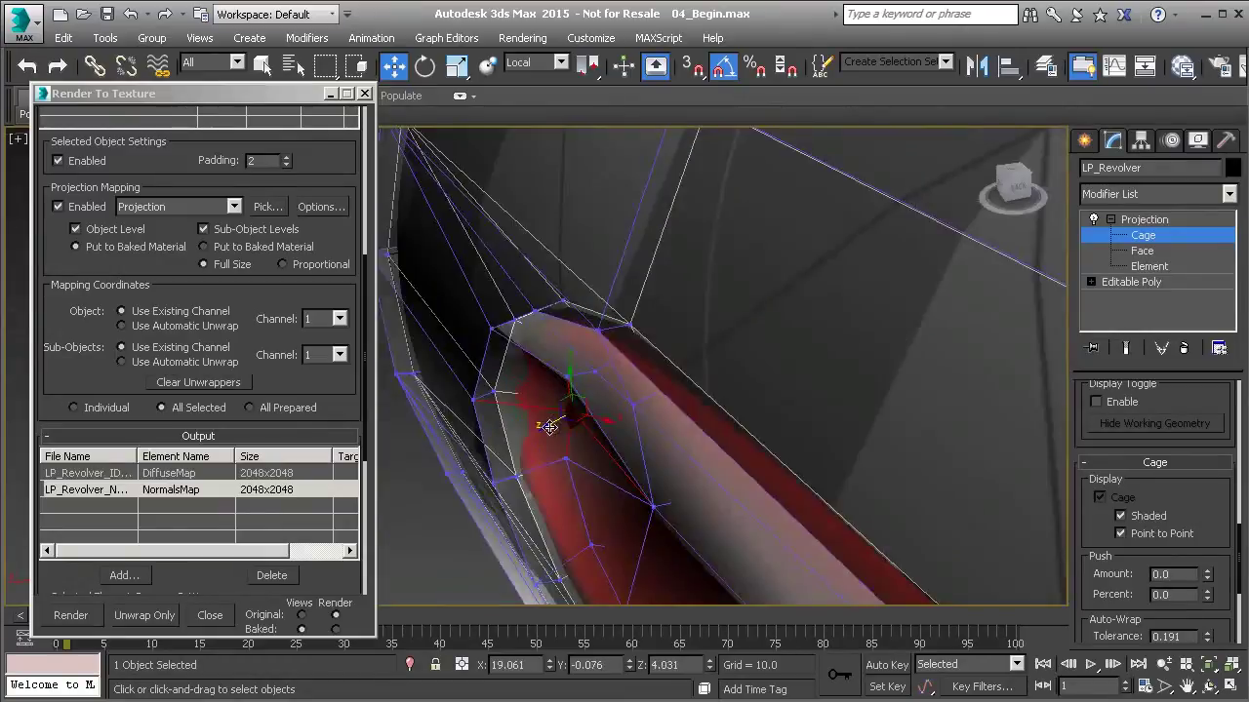
pyautogui.moveTo(548, 428); pyautogui.dragTo(544, 430)
# Step: Select the cage vertex at the end of the following flute on the cylinder's underside and move it locally
pyautogui.keyDown('alt'); pyautogui.moveTo(543, 430); pyautogui.dragTo(661, 290, button='middle'); pyautogui.keyUp('alt')
pyautogui.scroll(-3, 634, 333)
pyautogui.scroll(-2, 654, 467)
pyautogui.moveTo(652, 522); pyautogui.dragTo(613, 403, button='middle')
pyautogui.scroll(10, 613, 411)
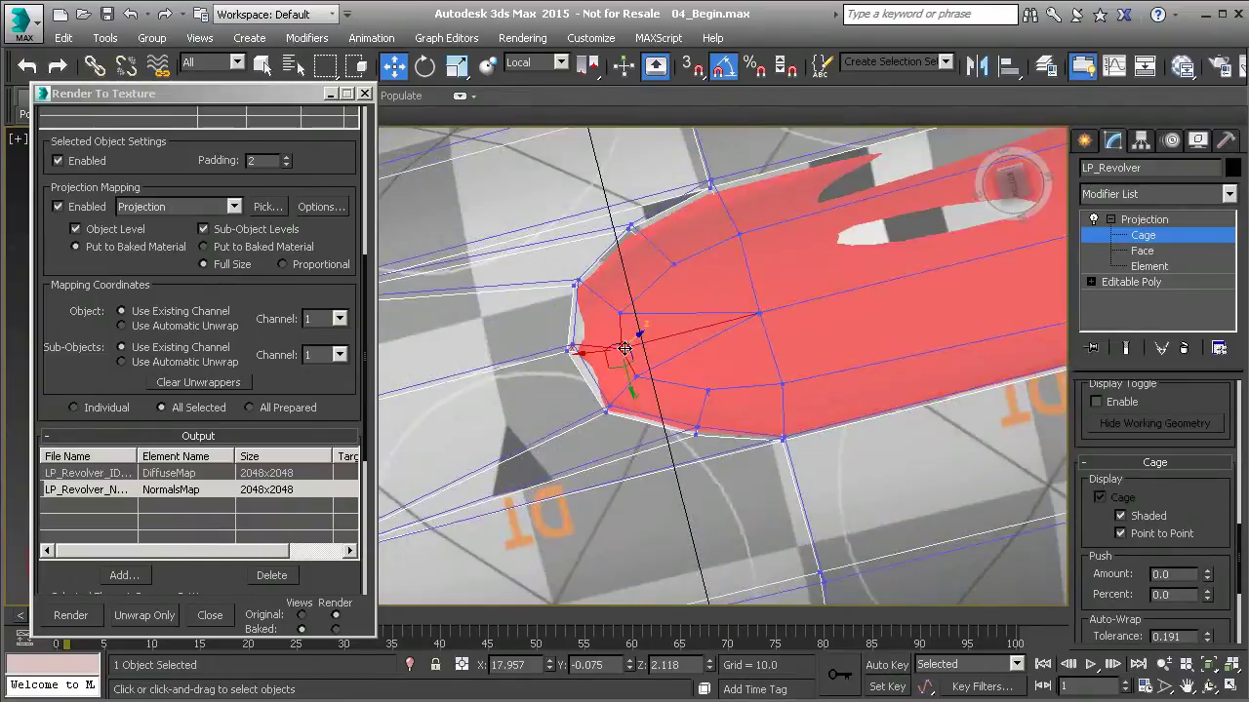
pyautogui.click(625, 347)
pyautogui.scroll(5, 632, 322)
pyautogui.moveTo(623, 357); pyautogui.dragTo(629, 347)
# Step: Move the end cage vertex of the last remaining cylinder flute along its local axis to cover the high-poly surface
pyautogui.keyDown('alt'); pyautogui.moveTo(630, 345); pyautogui.dragTo(632, 410, button='middle'); pyautogui.keyUp('alt')
pyautogui.scroll(-8, 634, 410)
pyautogui.moveTo(646, 468); pyautogui.dragTo(683, 366, button='middle')
pyautogui.scroll(-5, 683, 374)
pyautogui.scroll(7, 639, 341)
pyautogui.click(625, 309)
pyautogui.keyDown('alt'); pyautogui.moveTo(631, 299); pyautogui.dragTo(647, 276, button='middle'); pyautogui.keyUp('alt')
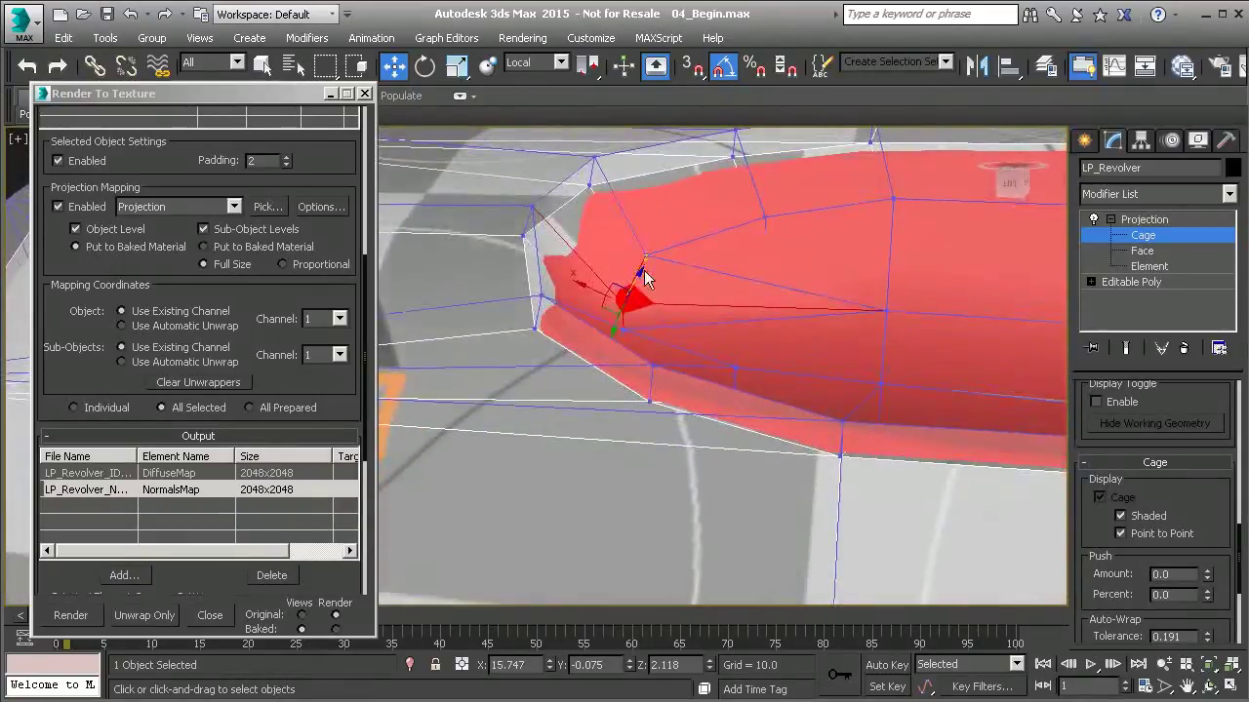
pyautogui.moveTo(634, 279); pyautogui.dragTo(642, 269)
# Step: Check the adjusted cage around the flute ends from several sides of the cylinder
pyautogui.scroll(-6, 648, 352)
pyautogui.scroll(8, 647, 460)
pyautogui.scroll(-4, 653, 434)
pyautogui.keyDown('alt'); pyautogui.moveTo(661, 426); pyautogui.dragTo(540, 312, button='middle'); pyautogui.keyUp('alt')
pyautogui.scroll(4, 598, 372)
pyautogui.scroll(-3, 598, 373)
pyautogui.scroll(-3, 595, 295)
pyautogui.keyDown('alt'); pyautogui.moveTo(640, 324); pyautogui.dragTo(504, 462, button='middle'); pyautogui.keyUp('alt')
pyautogui.scroll(6, 649, 368)
pyautogui.keyDown('alt'); pyautogui.moveTo(649, 371); pyautogui.dragTo(751, 369, button='middle'); pyautogui.keyUp('alt')
# Step: Leave the Projection modifier's Cage level and return to the whole LP_Revolver object
pyautogui.scroll(-4, 618, 410)
pyautogui.click(1142, 237)
pyautogui.scroll(-5, 635, 385)
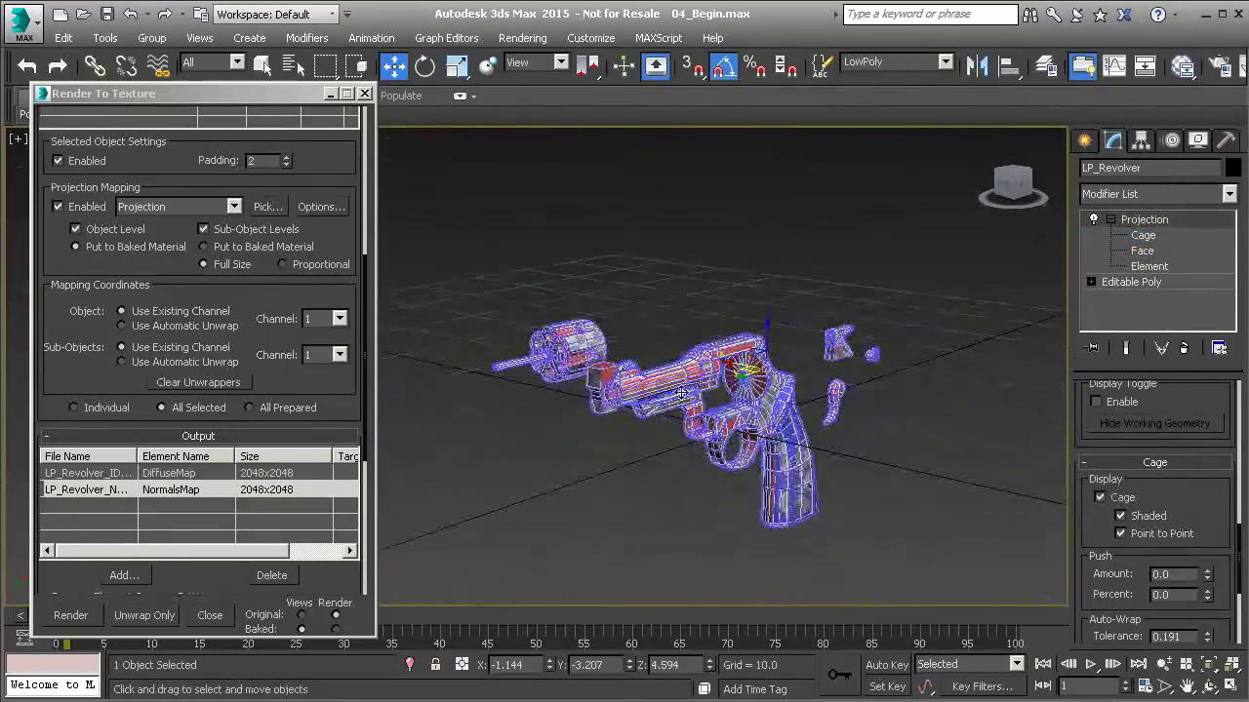
pyautogui.moveTo(634, 384); pyautogui.dragTo(589, 379, button='middle')
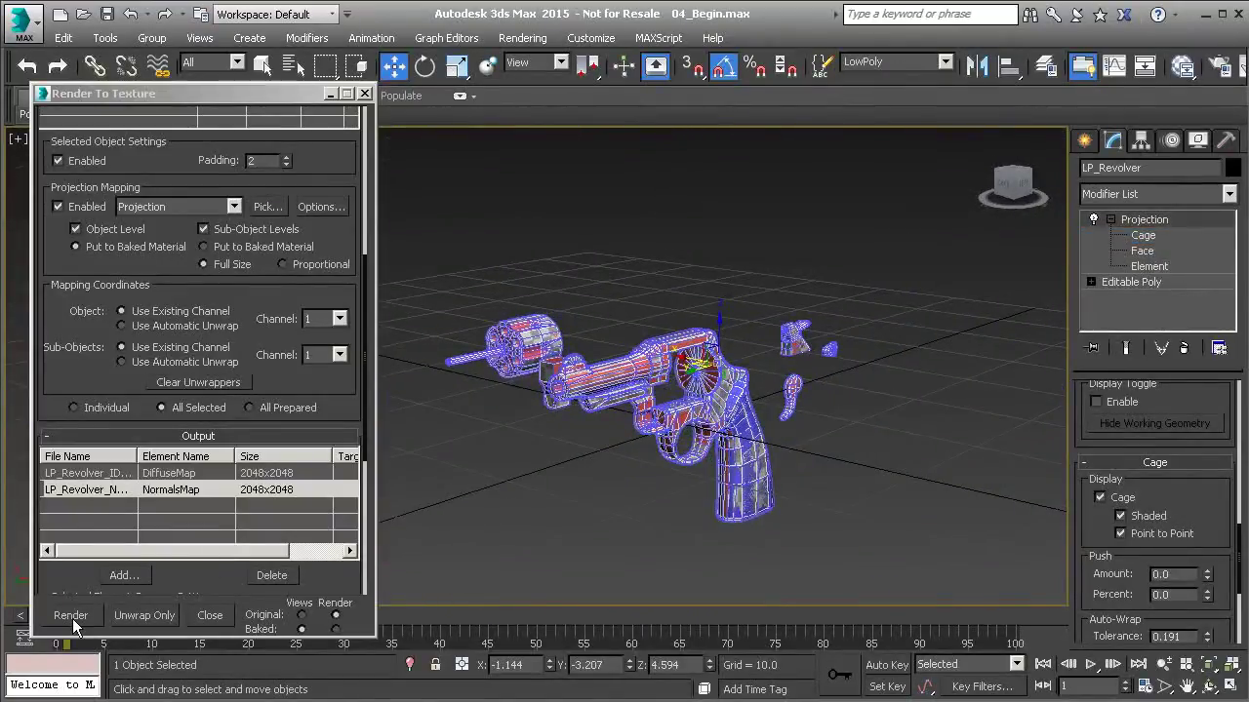
pyautogui.moveTo(585, 474); pyautogui.dragTo(560, 476, button='middle')
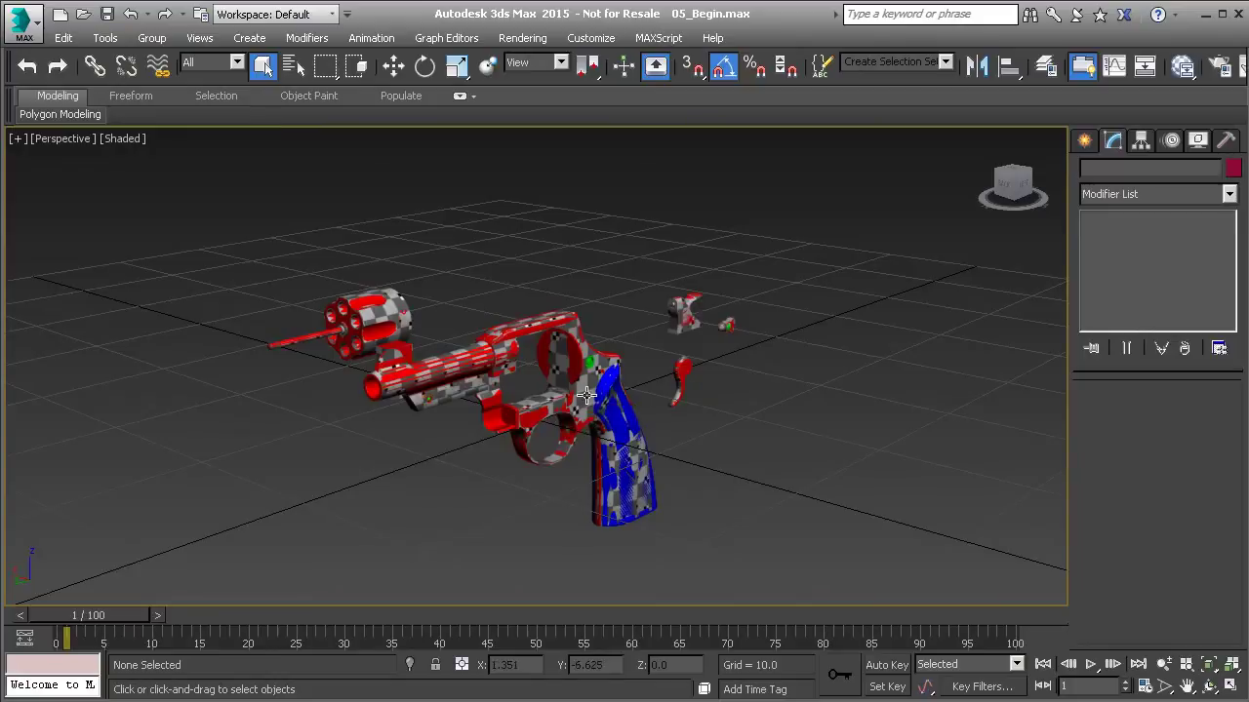
# Step: Inspect the Projection modifiers of the separate low-poly frame, cylinder and hammer in the 05_Begin scene
pyautogui.click(586, 396)
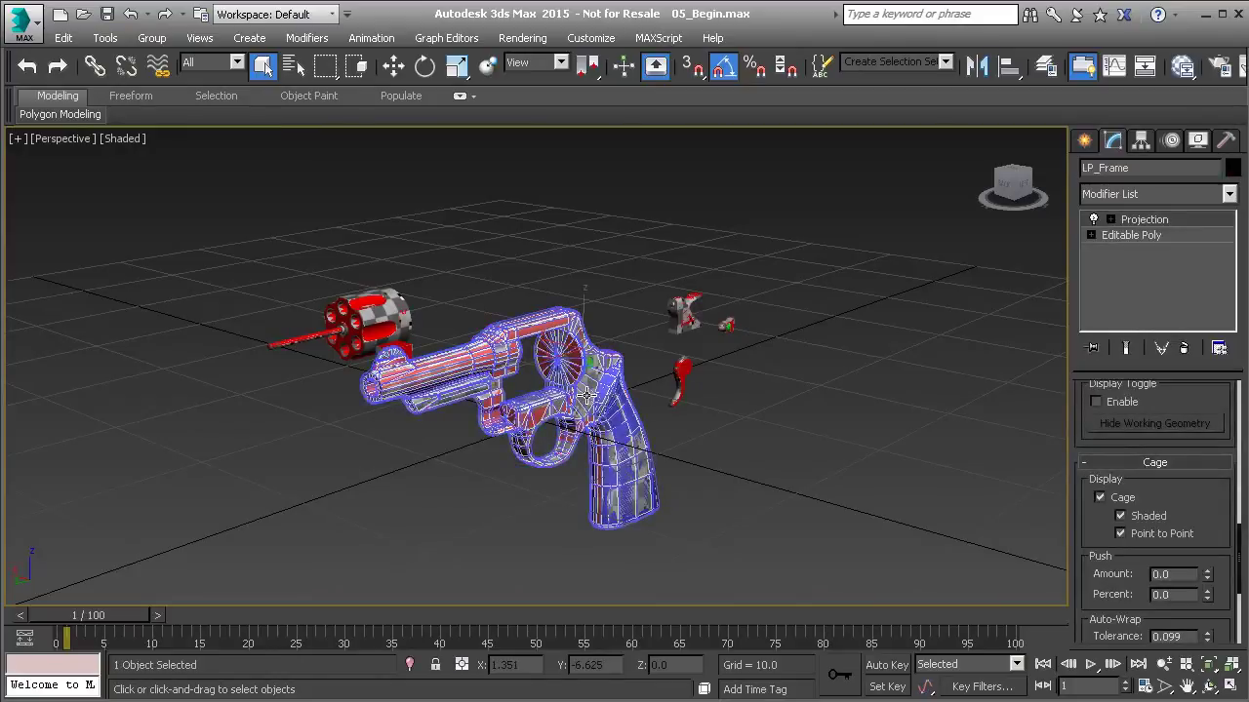
pyautogui.click(398, 322)
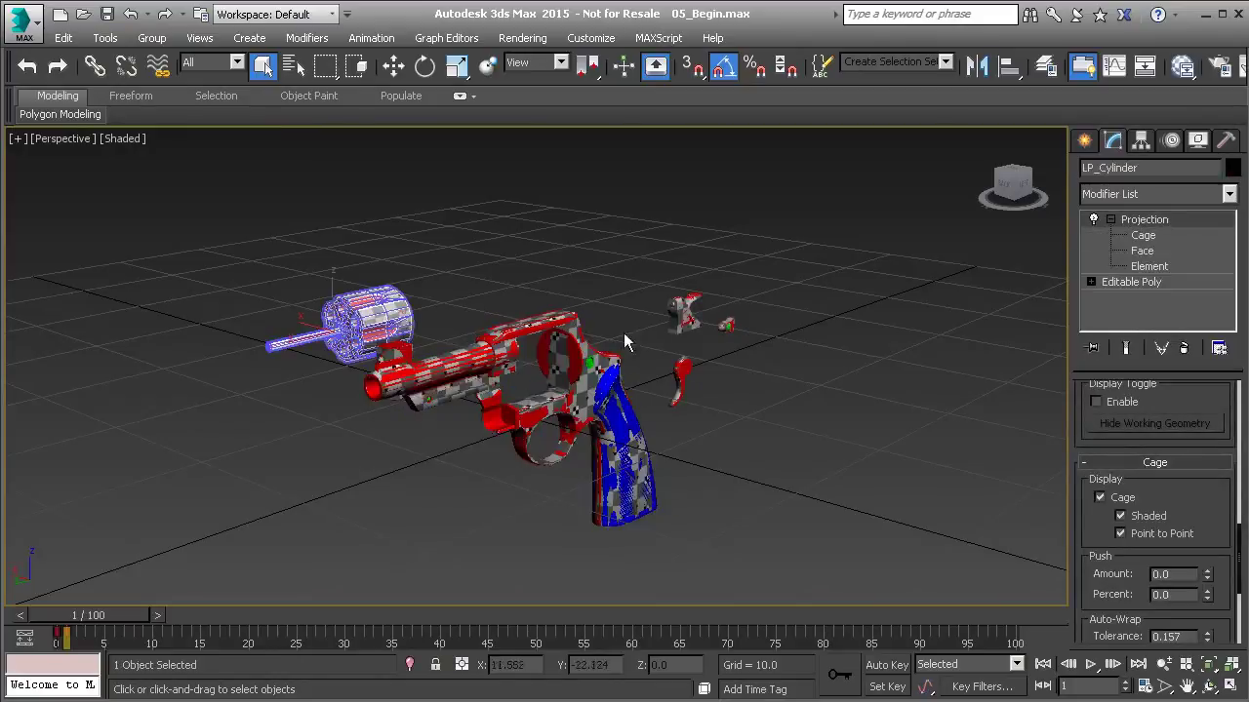
pyautogui.click(680, 318)
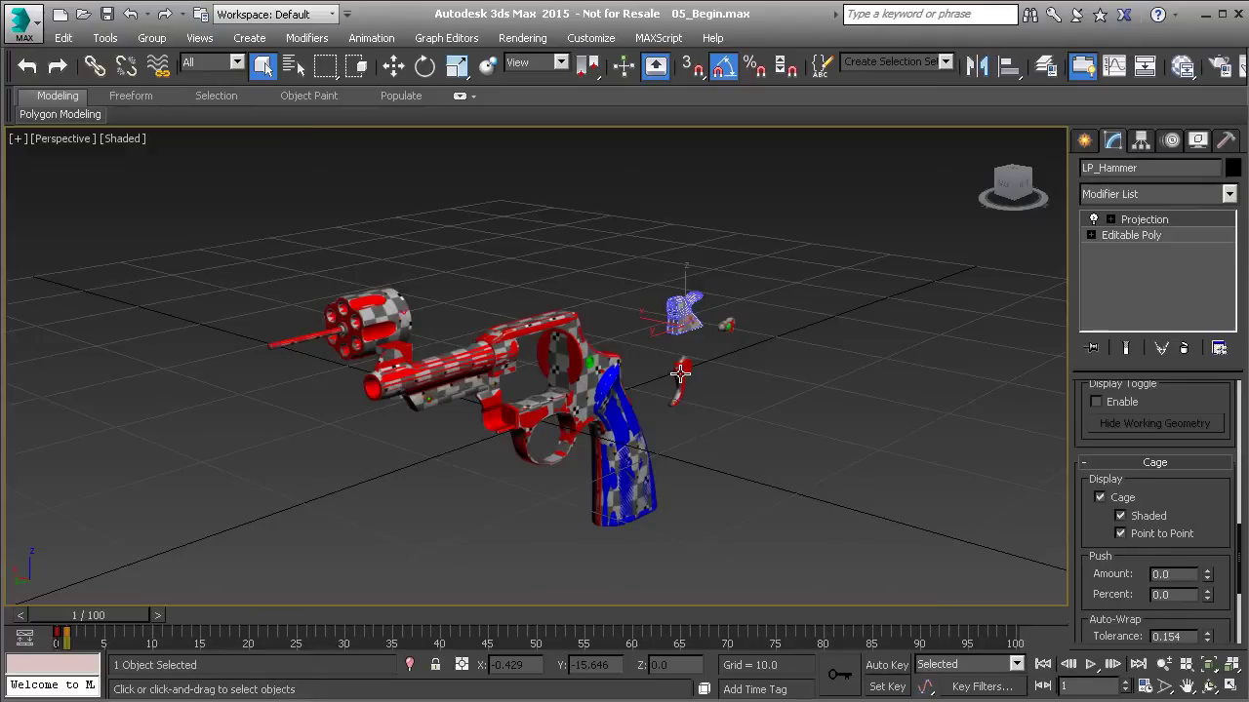
pyautogui.click(395, 310)
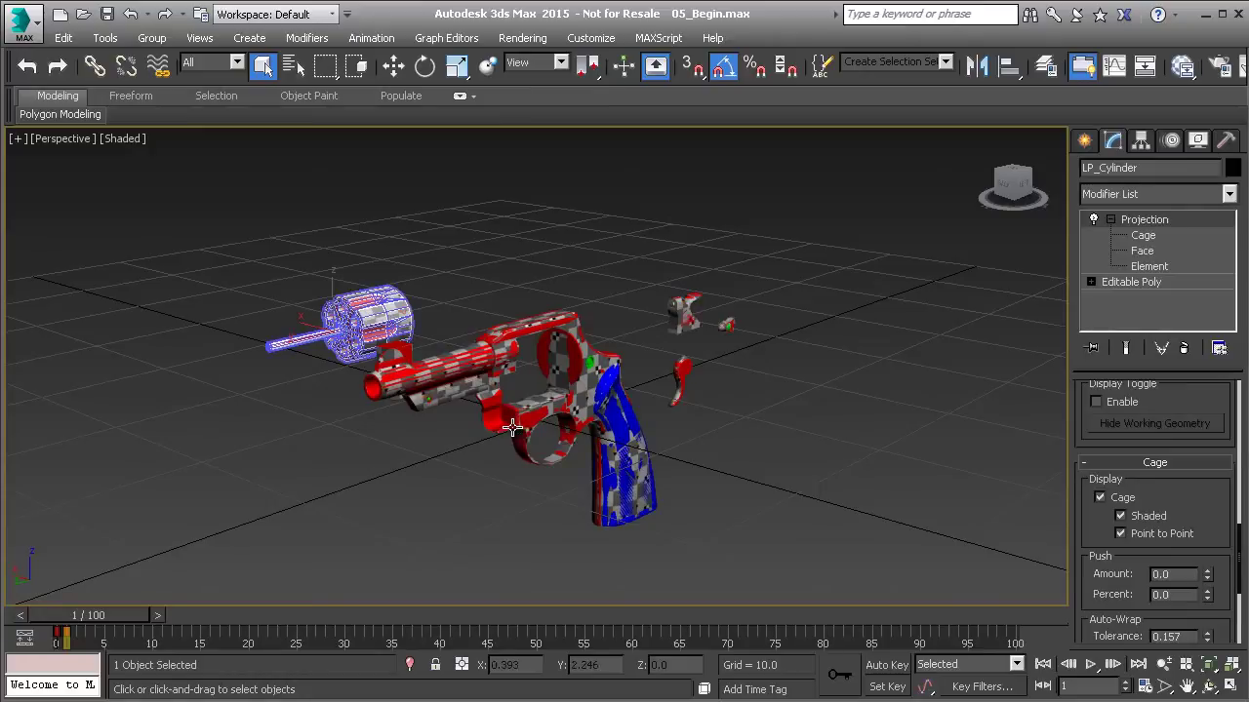
# Step: Select all low-poly parts with the LowPoly selection set and isolate them
pyautogui.scroll(5, 507, 429)
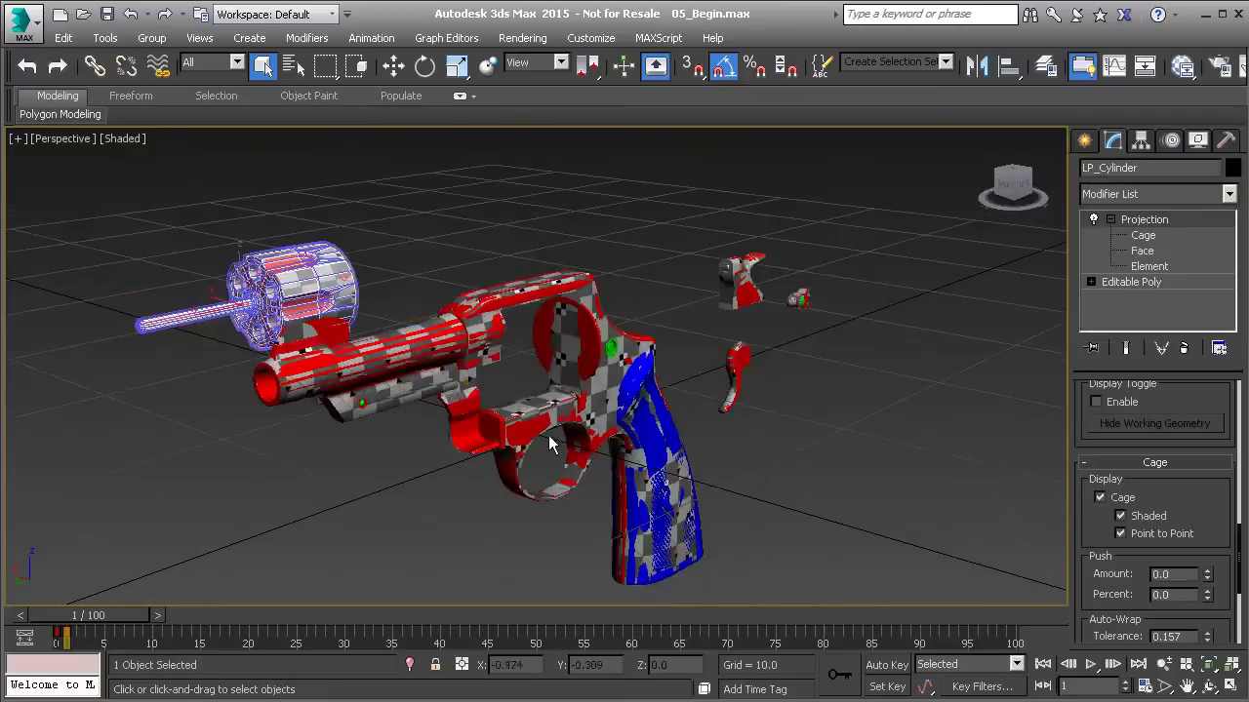
pyautogui.scroll(2, 580, 420)
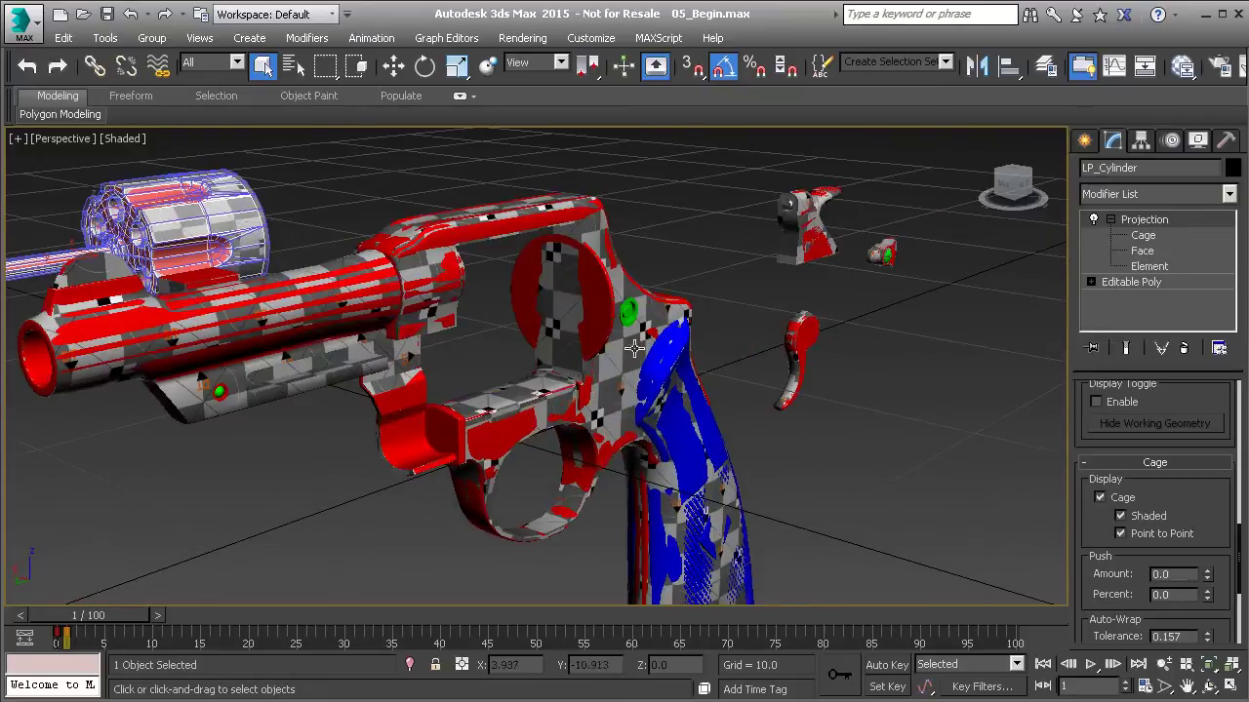
pyautogui.click(944, 61)
pyautogui.click(863, 91)
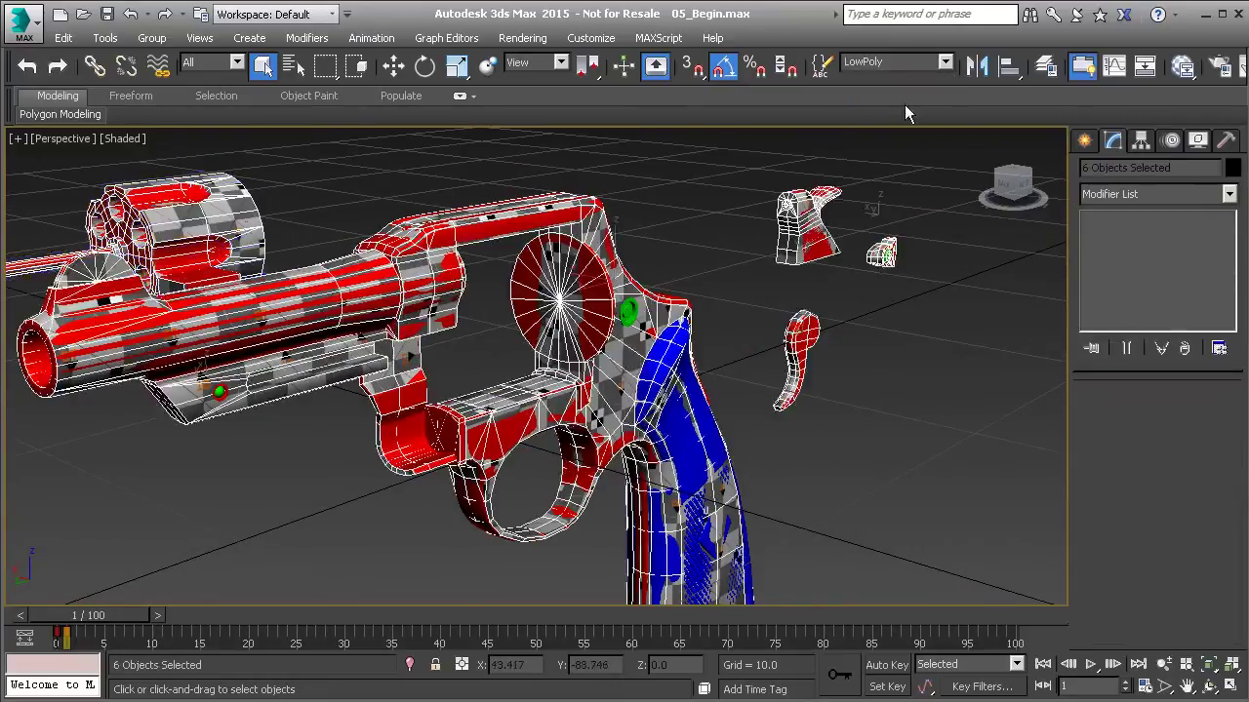
pyautogui.click(409, 664)
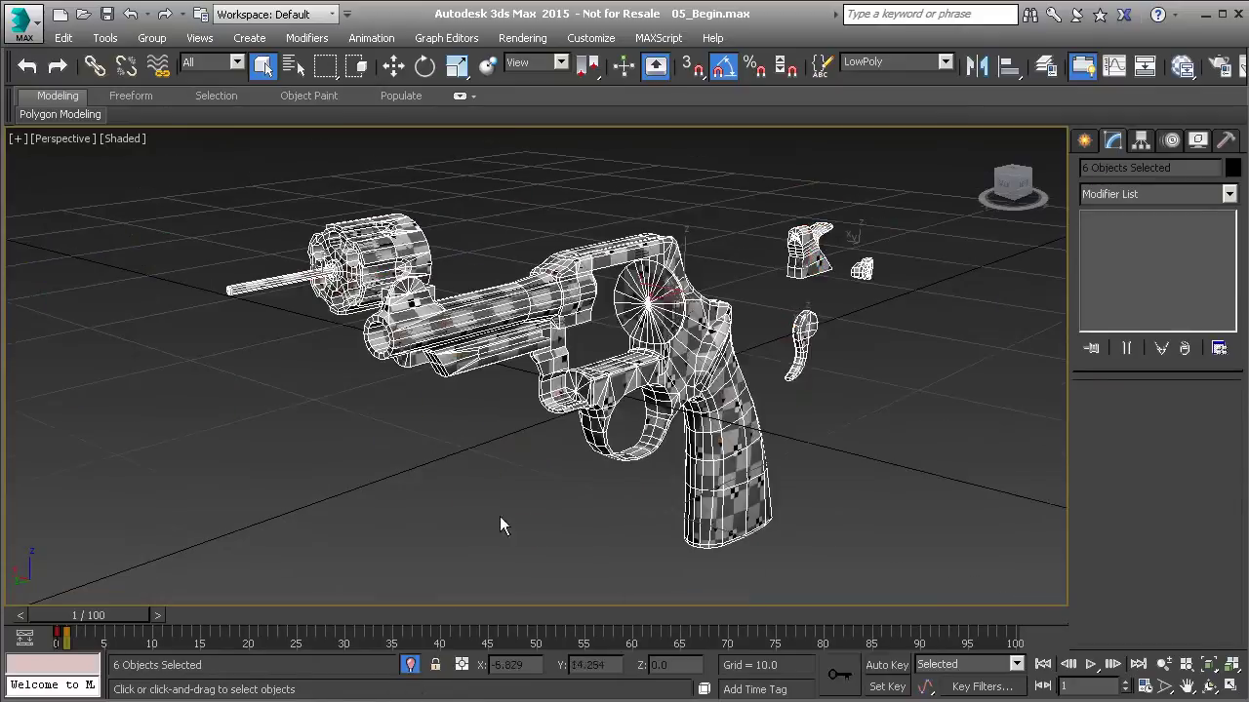
# Step: Deselect the low-poly parts and return the timeline to frame 0 to reassemble the revolver
pyautogui.click(560, 228)
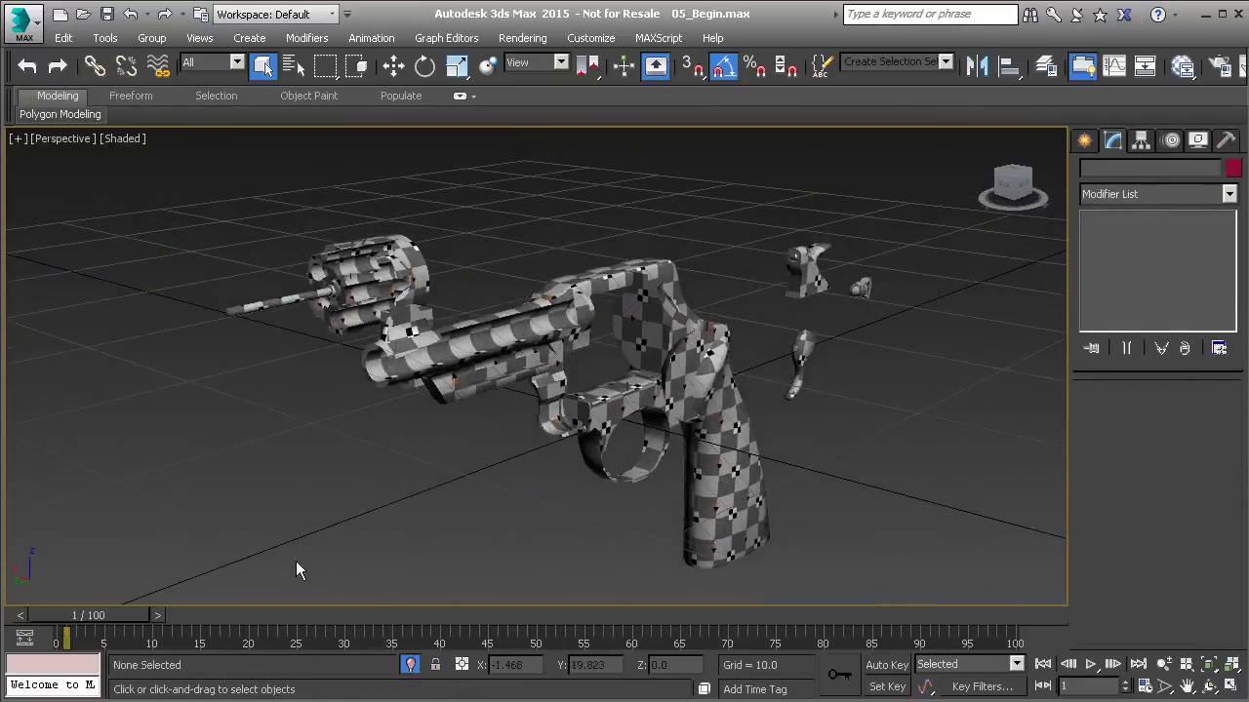
pyautogui.click(29, 618)
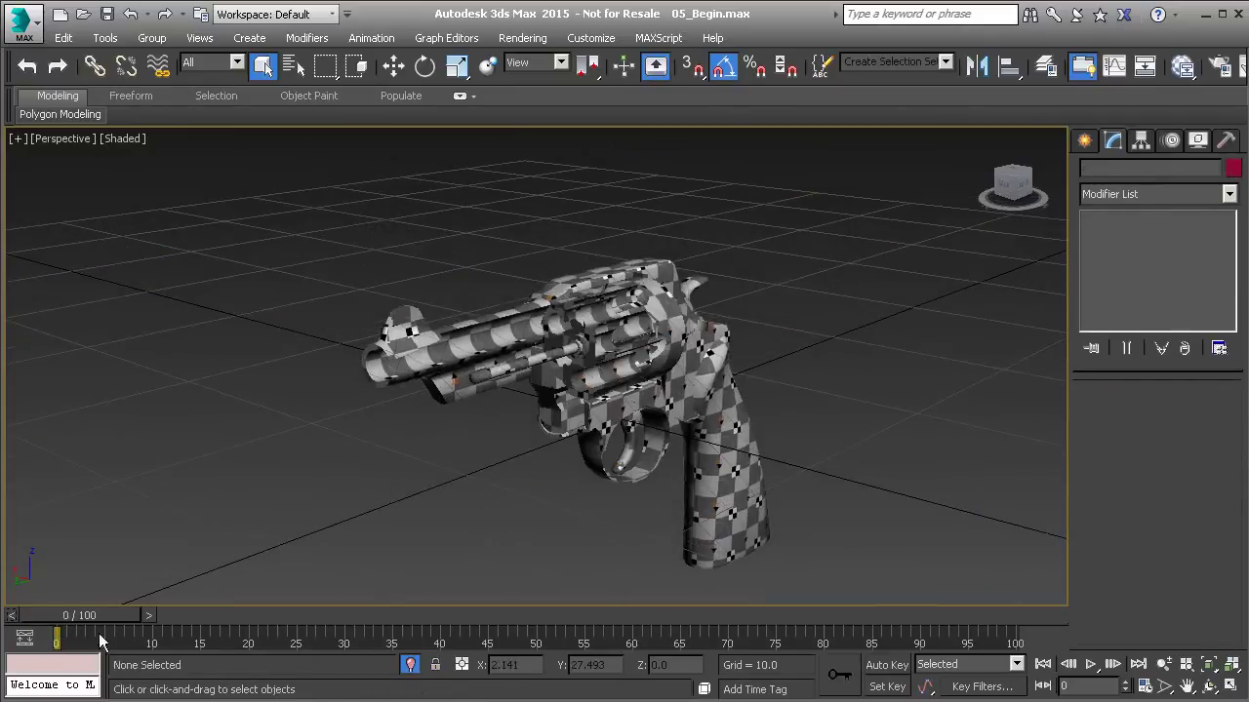
pyautogui.moveTo(746, 292); pyautogui.dragTo(678, 318, button='middle')
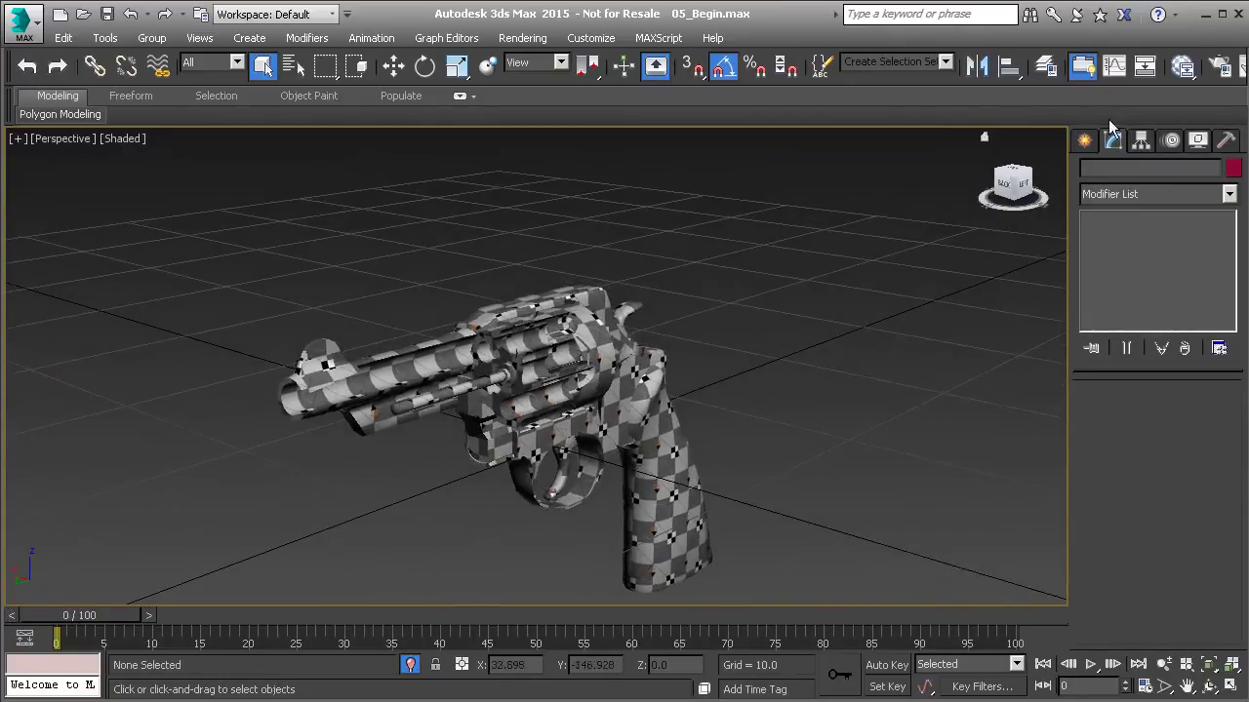
pyautogui.keyDown('alt'); pyautogui.moveTo(447, 391); pyautogui.dragTo(486, 383, button='middle'); pyautogui.keyUp('alt')
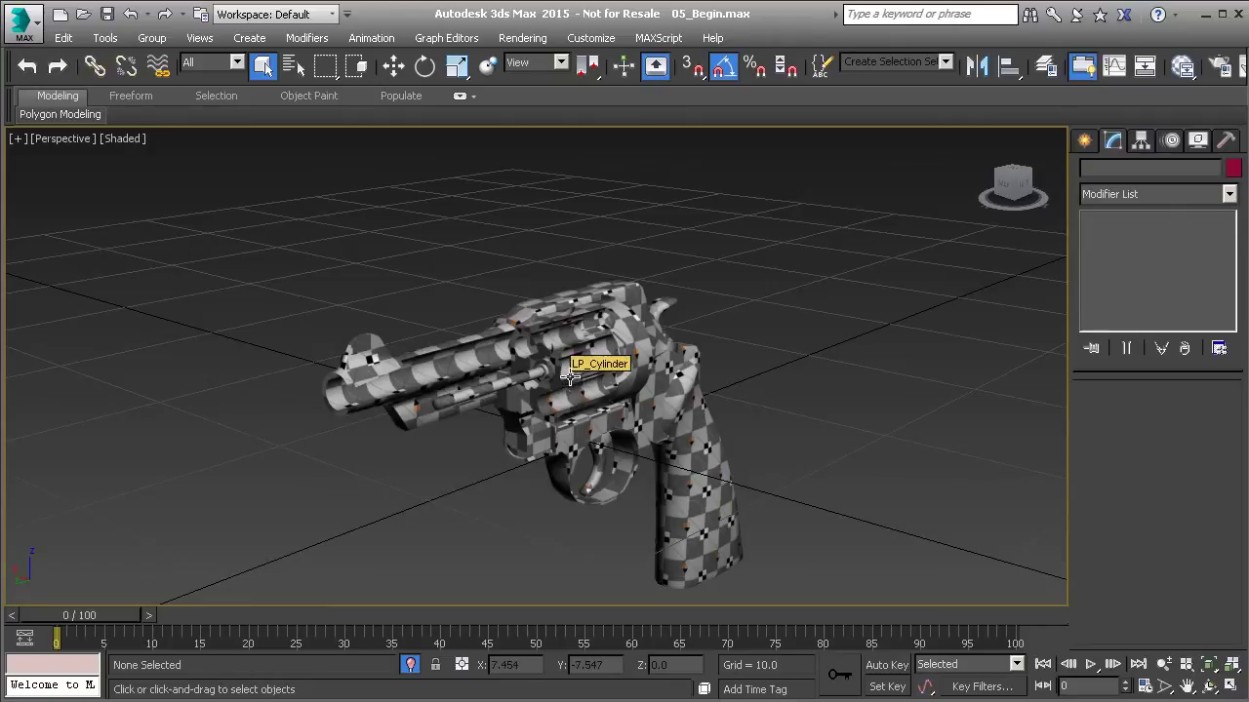
# Step: Create a new Standard material in the Slate Material Editor and show its parameters
pyautogui.click(1182, 66)
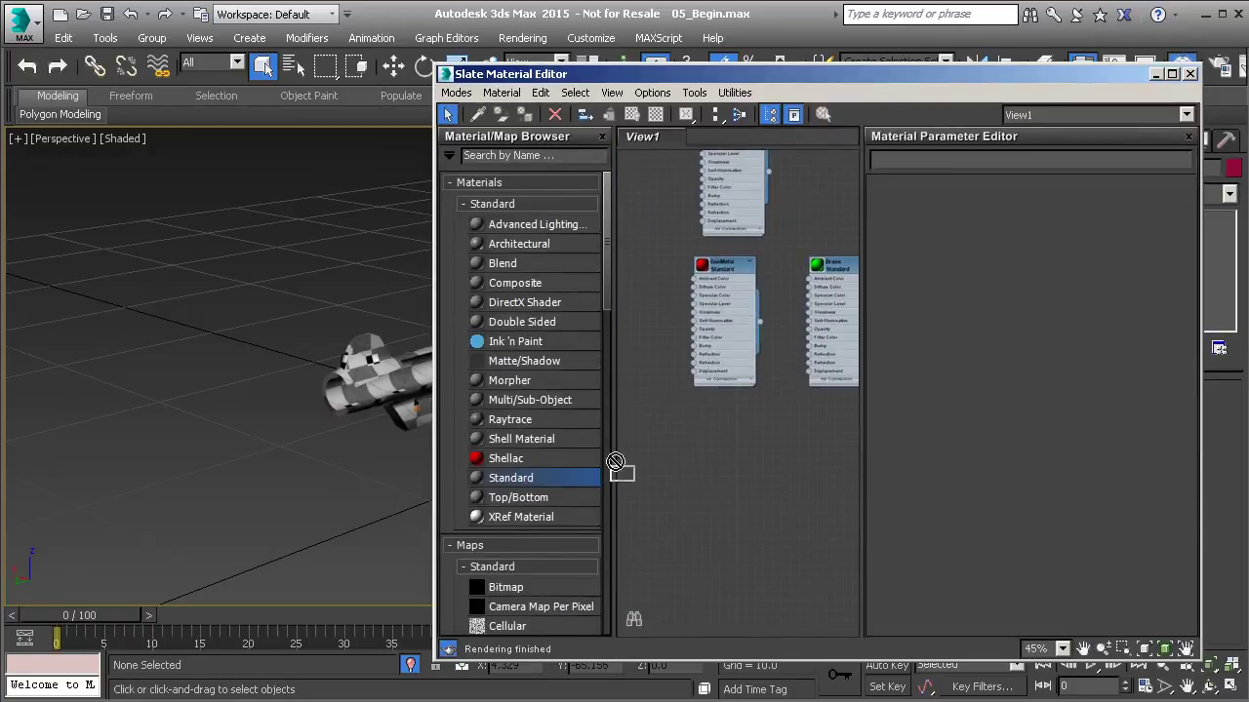
pyautogui.moveTo(710, 435); pyautogui.dragTo(731, 461)
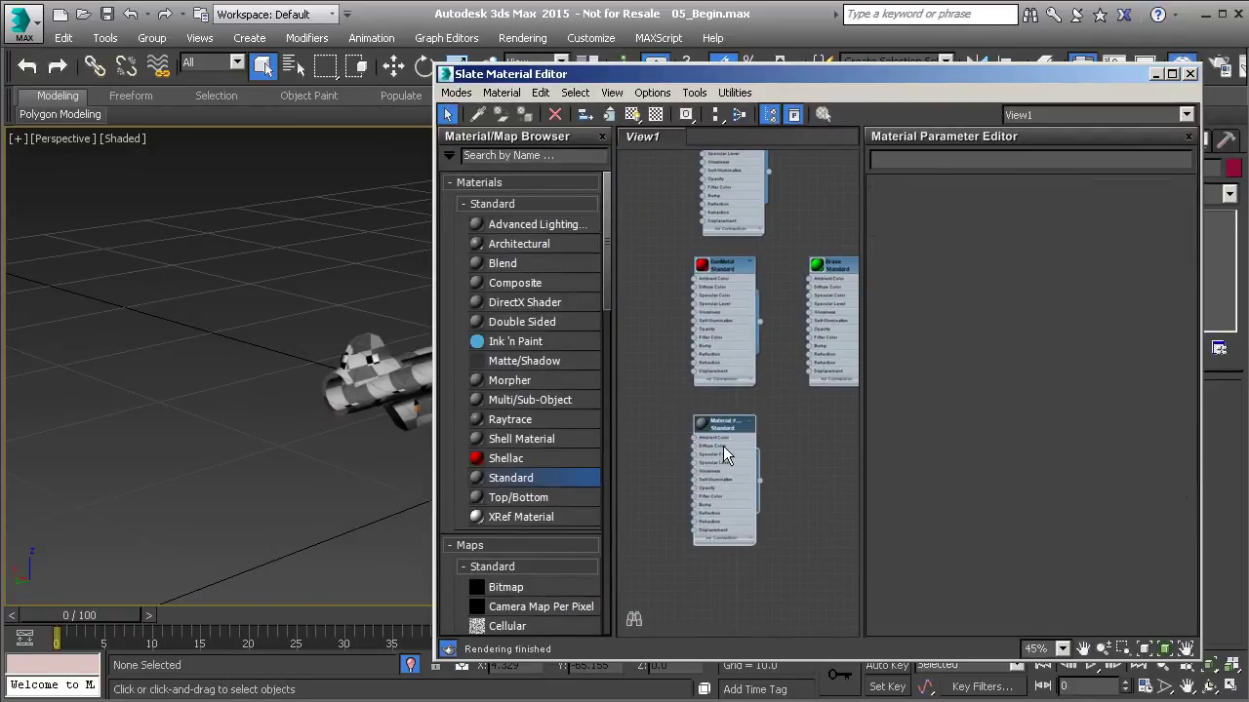
pyautogui.doubleClick(723, 446)
pyautogui.scroll(4, 743, 436)
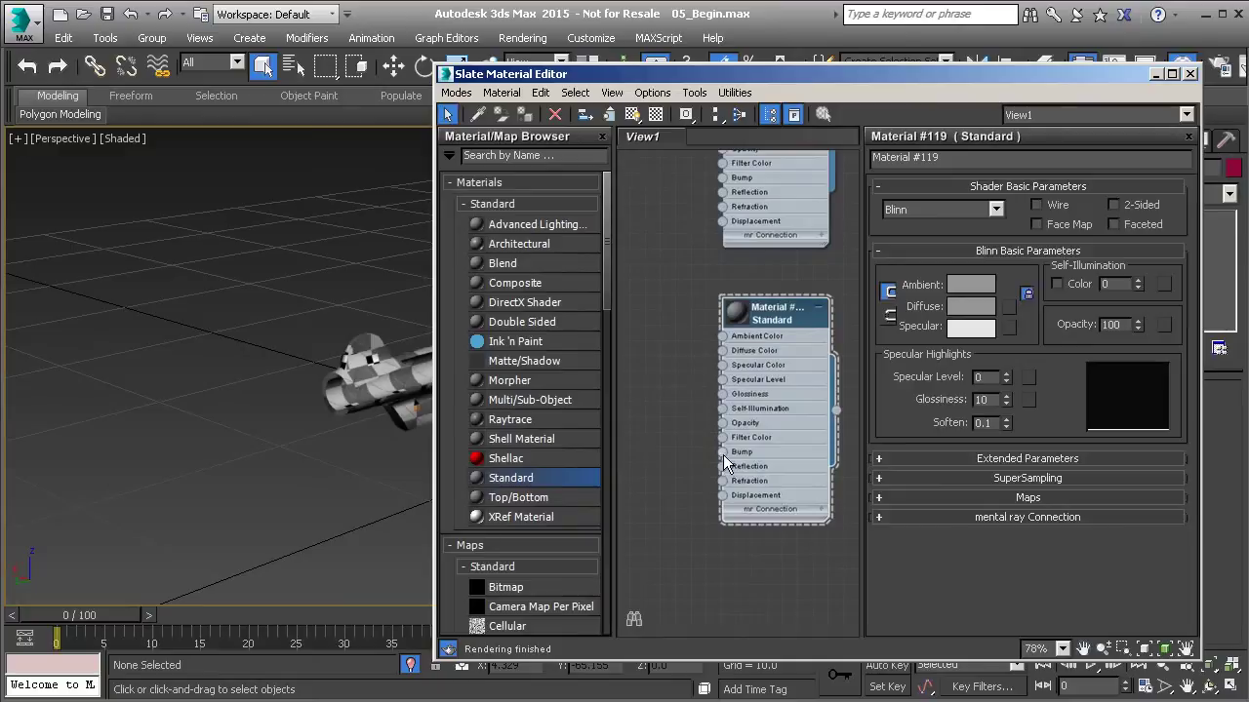
# Step: Connect a Normal Bump map to the new material's Bump input
pyautogui.doubleClick(723, 455)
pyautogui.doubleClick(371, 478)
pyautogui.moveTo(674, 402); pyautogui.dragTo(797, 407, button='middle')
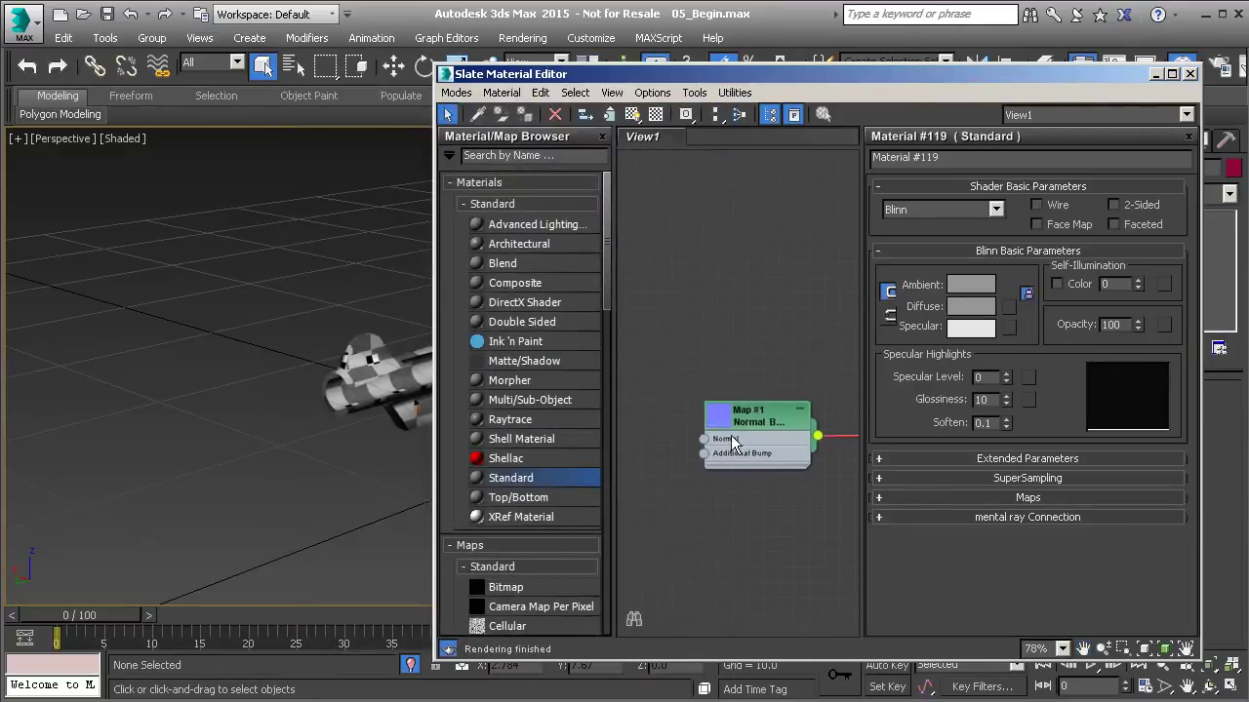
# Step: Load LP_Revolver_NM.tga as a bitmap into the Normal input of the Normal Bump map
pyautogui.doubleClick(703, 439)
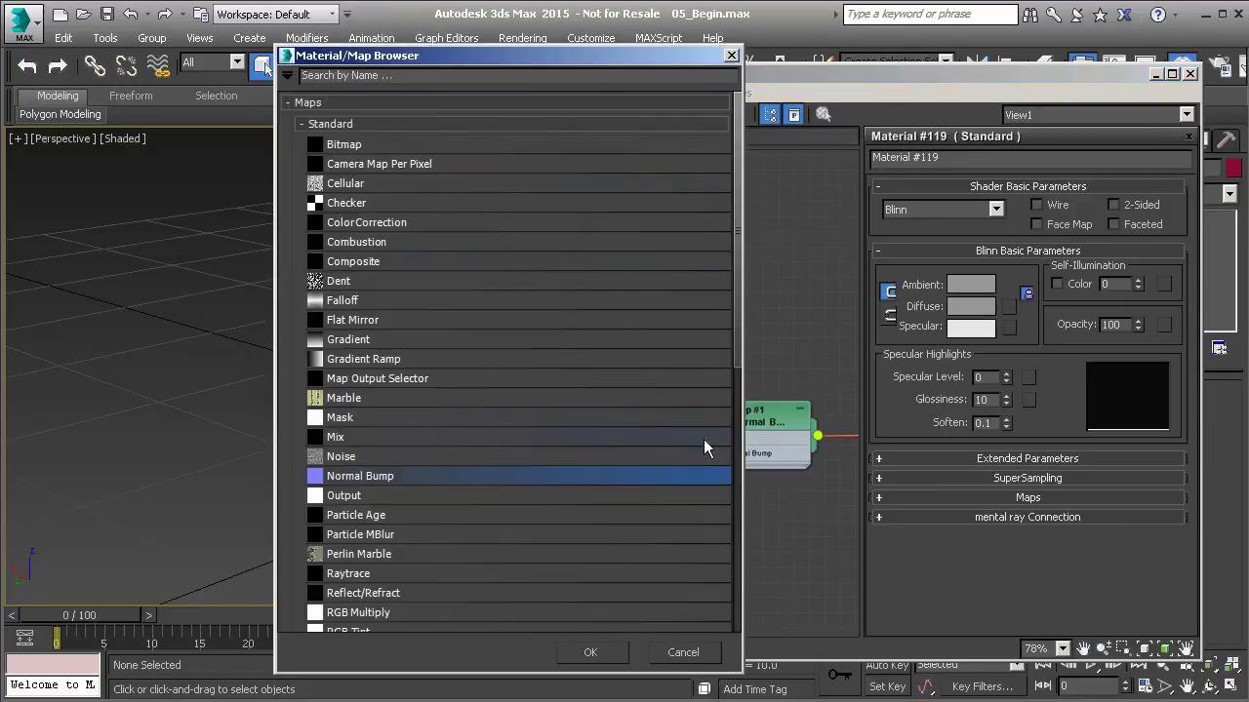
pyautogui.doubleClick(344, 143)
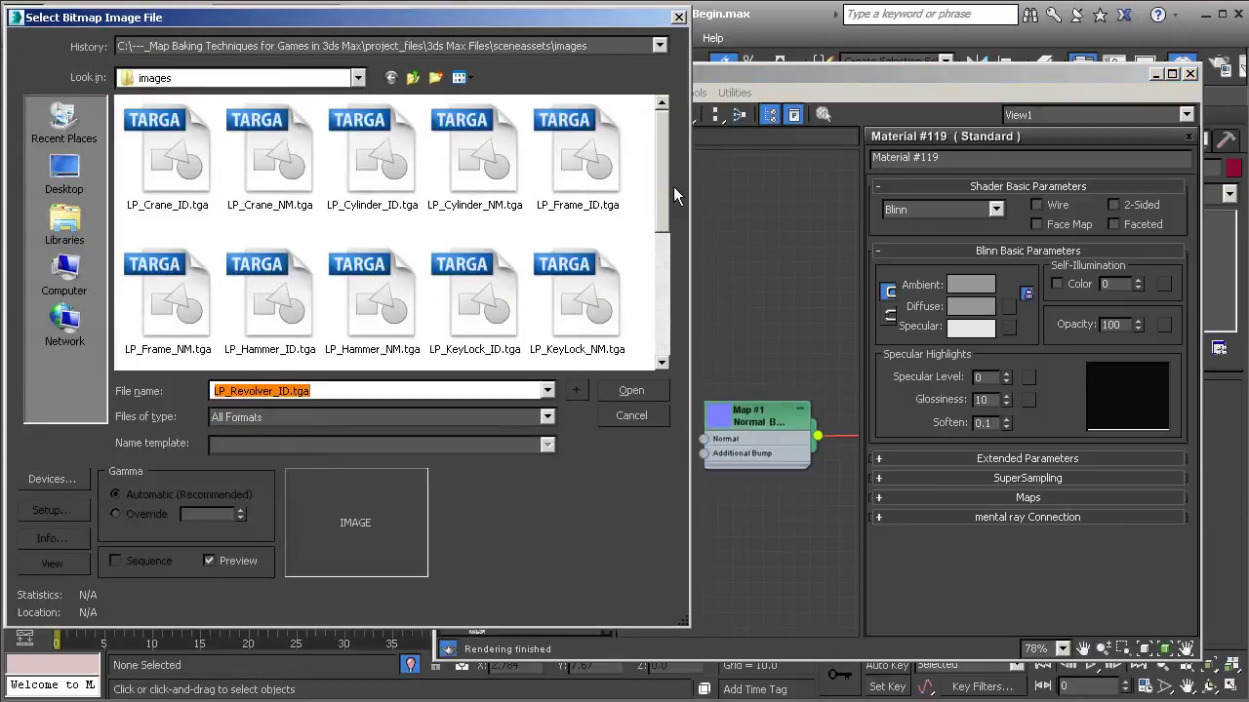
pyautogui.moveTo(665, 184); pyautogui.dragTo(649, 298)
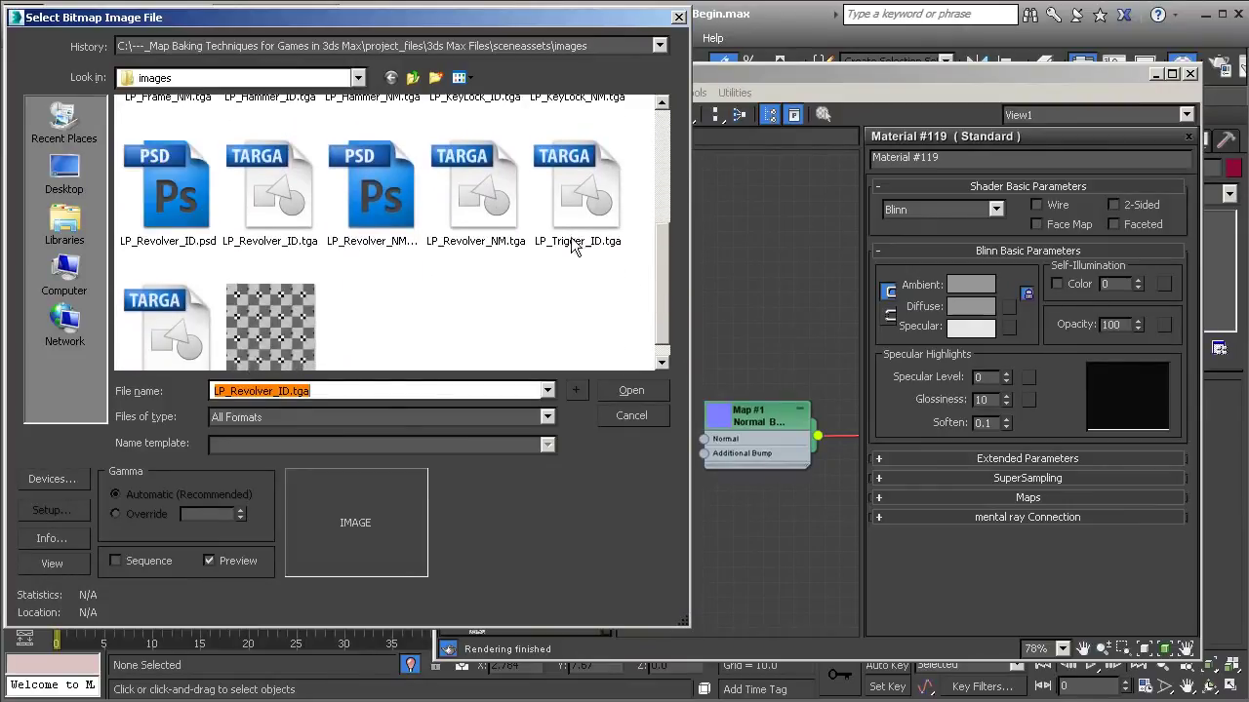
pyautogui.click(467, 198)
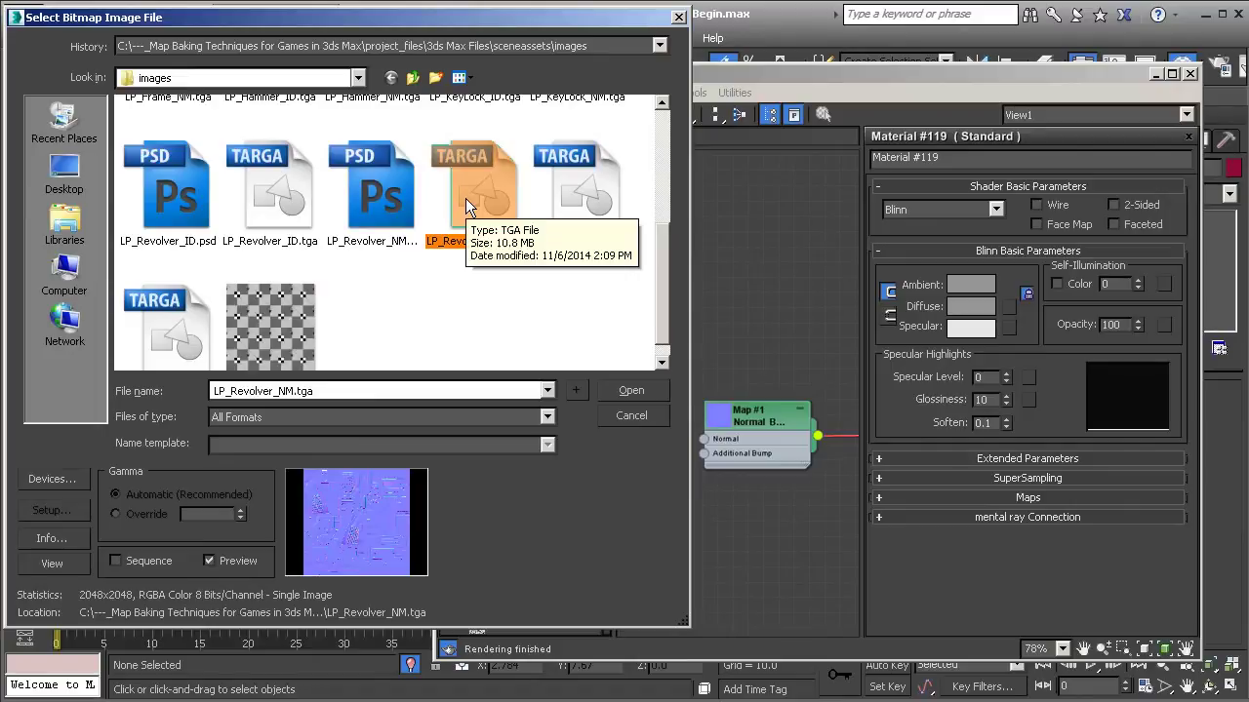
pyautogui.click(627, 390)
# Step: Load LP_Revolver_ID.tga as a bitmap into the material's Diffuse Color input
pyautogui.moveTo(789, 362); pyautogui.dragTo(745, 361, button='middle')
pyautogui.click(753, 338)
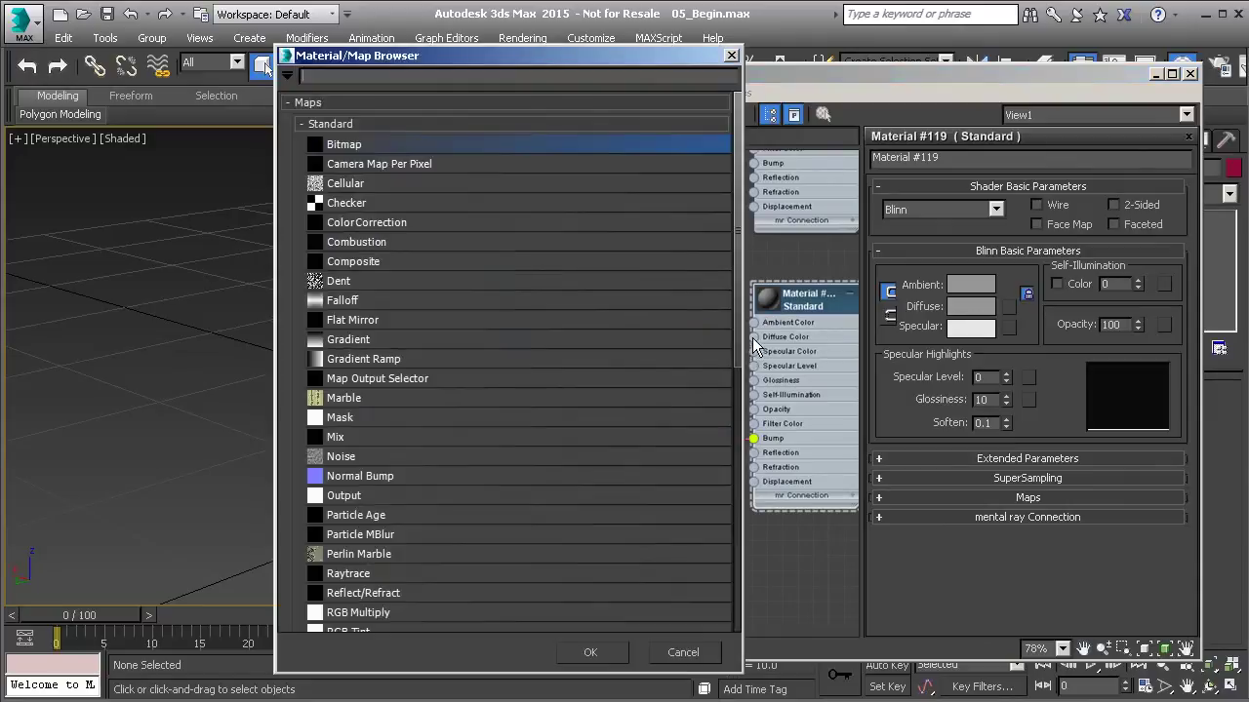
pyautogui.doubleClick(343, 146)
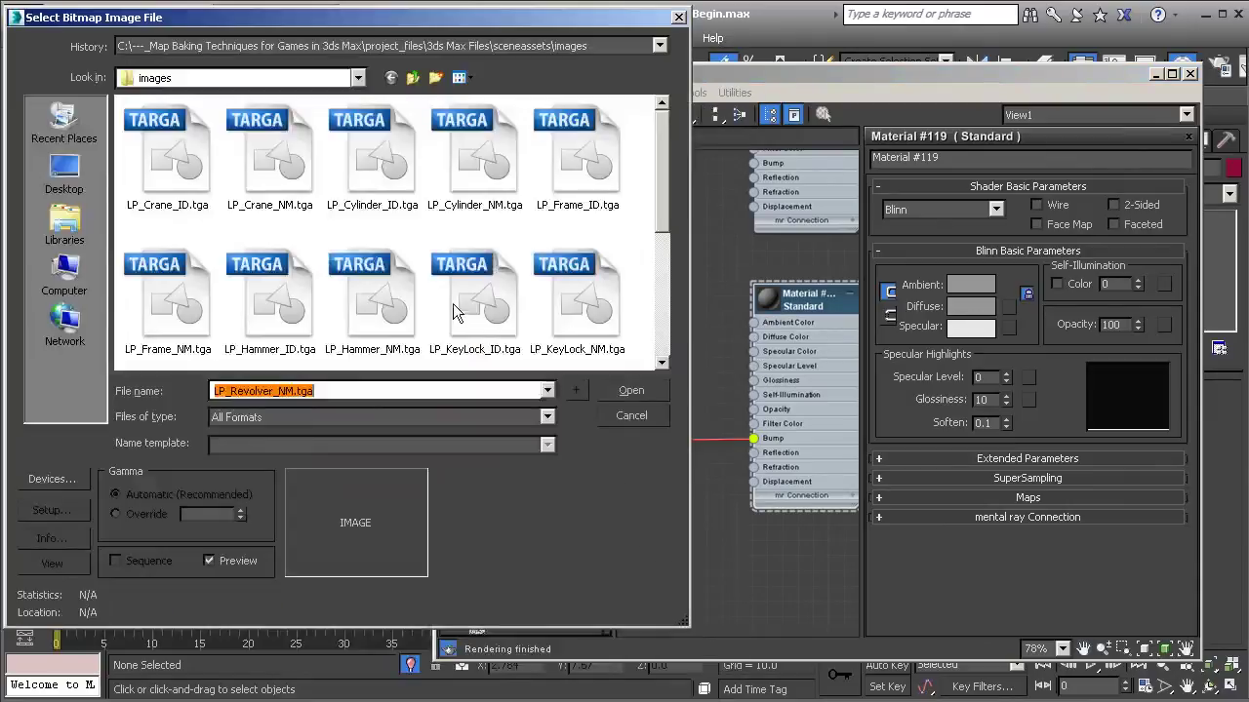
pyautogui.click(472, 304)
pyautogui.scroll(-5, 471, 304)
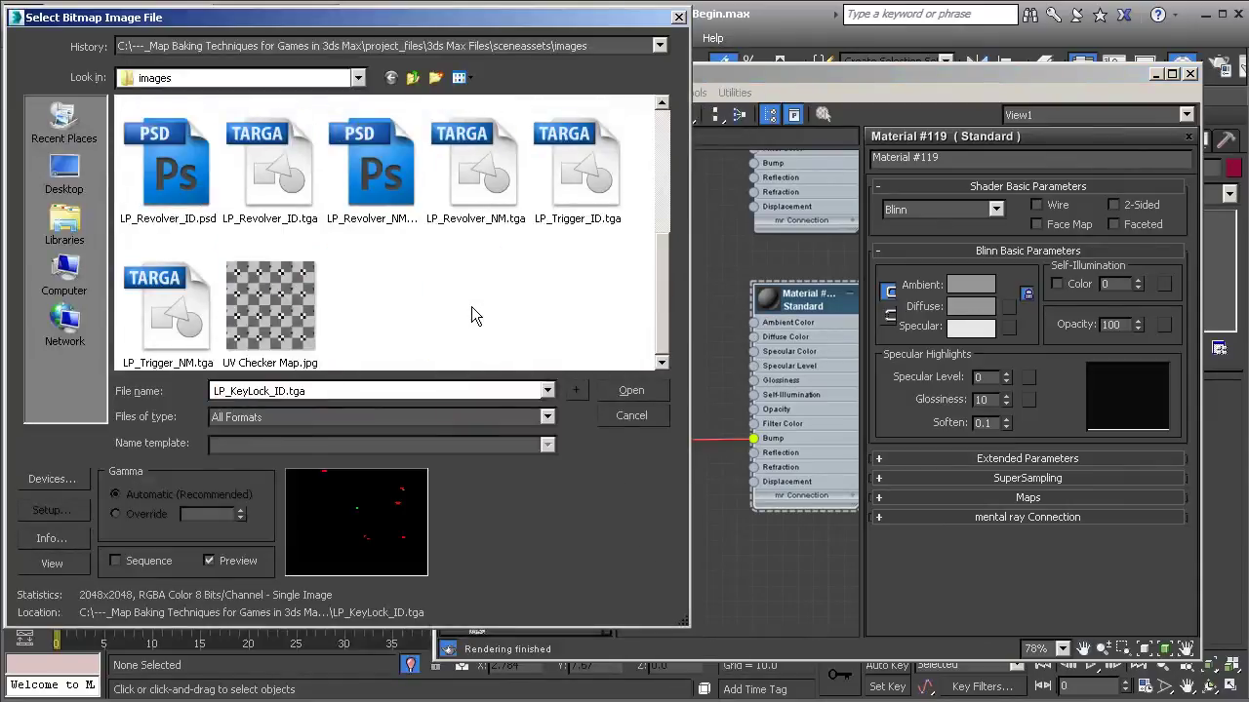
pyautogui.click(289, 182)
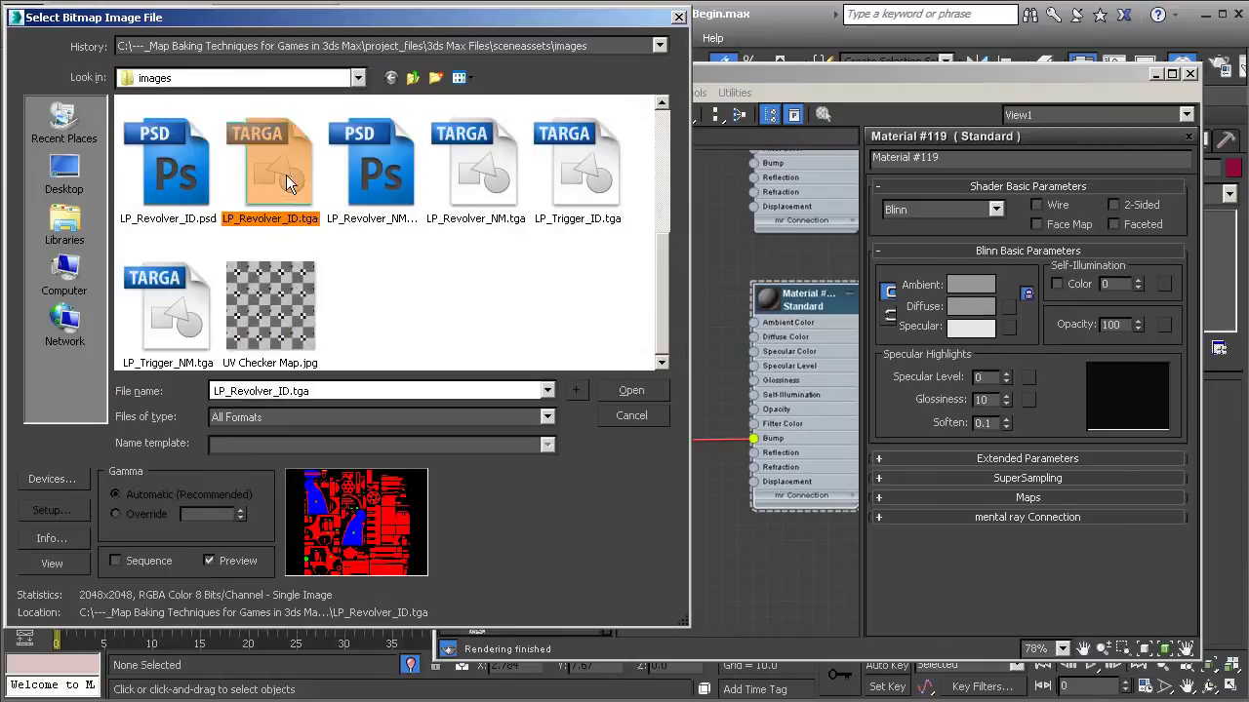
pyautogui.click(624, 392)
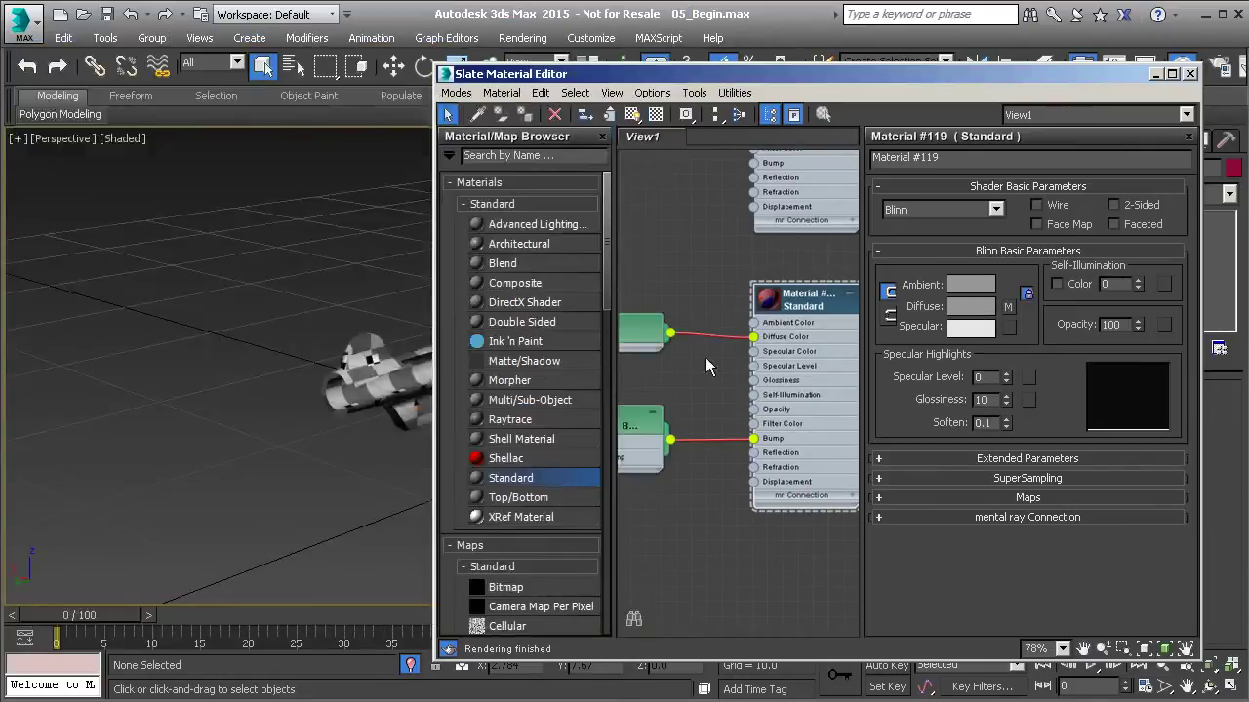
# Step: Set the material's Bump map amount to 100
pyautogui.moveTo(758, 387); pyautogui.dragTo(689, 384, button='middle')
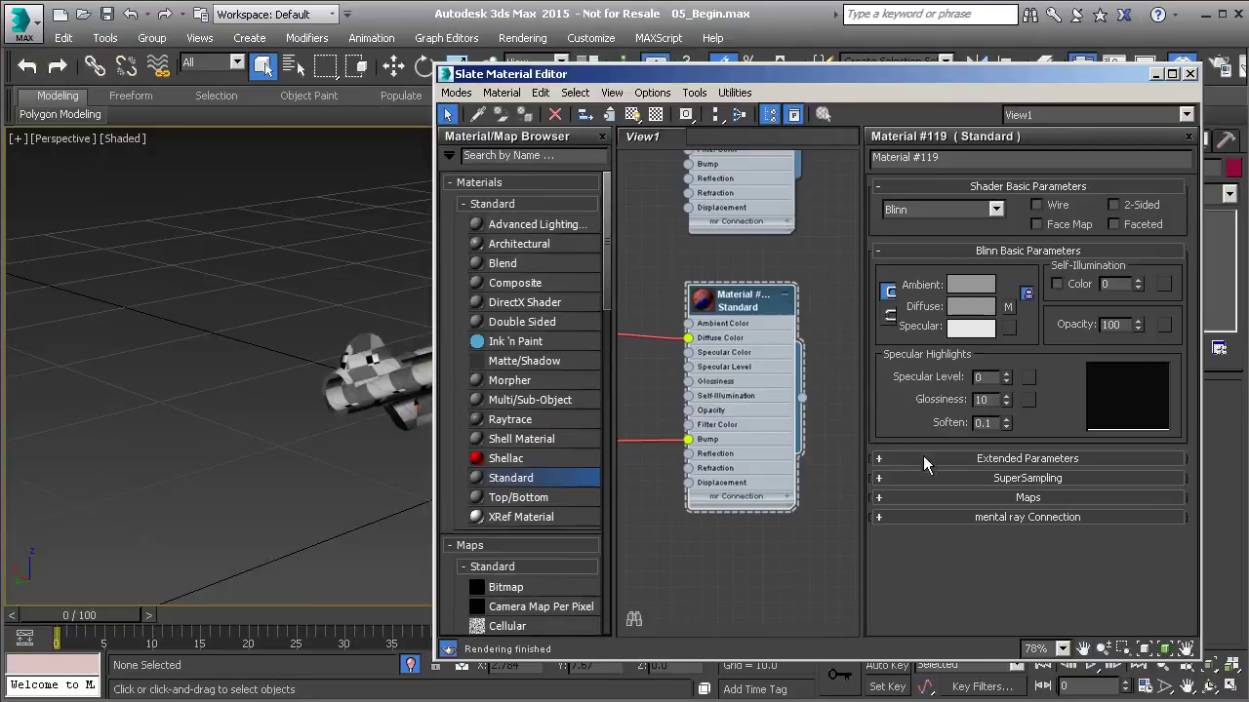
pyautogui.click(879, 498)
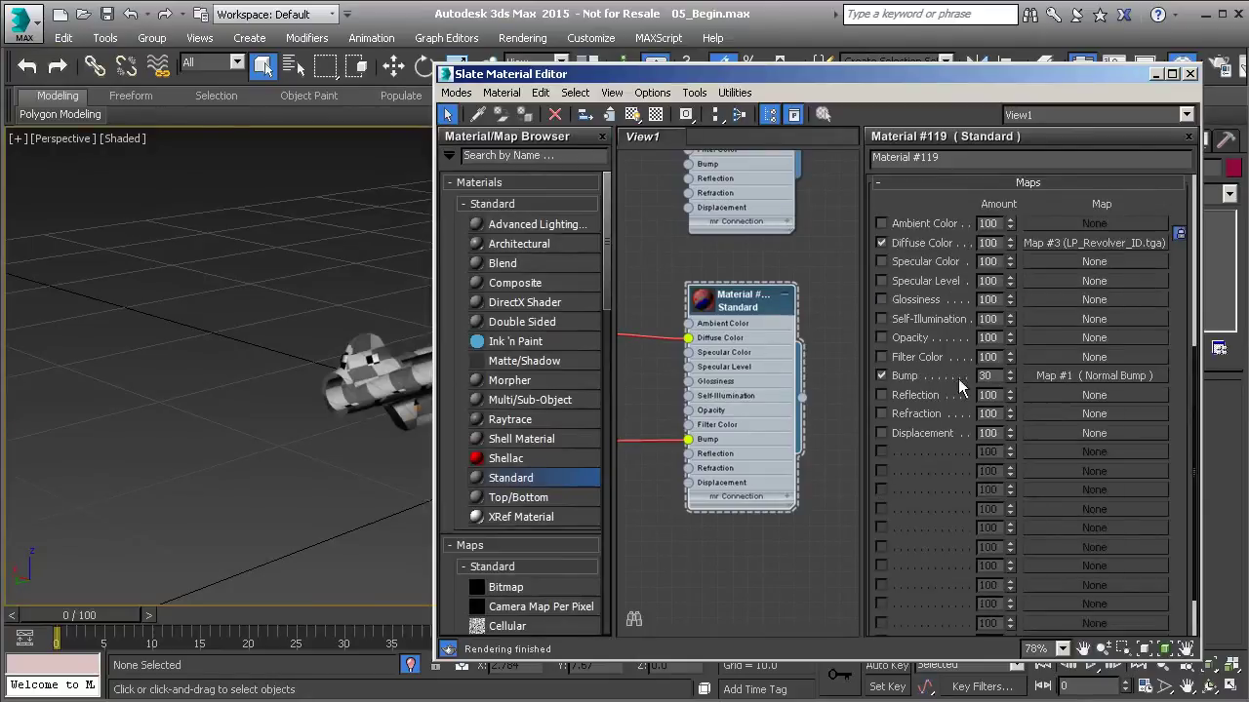
pyautogui.moveTo(988, 377); pyautogui.dragTo(951, 378)
pyautogui.write('100')
pyautogui.press('Return')
pyautogui.scroll(5, 933, 193)
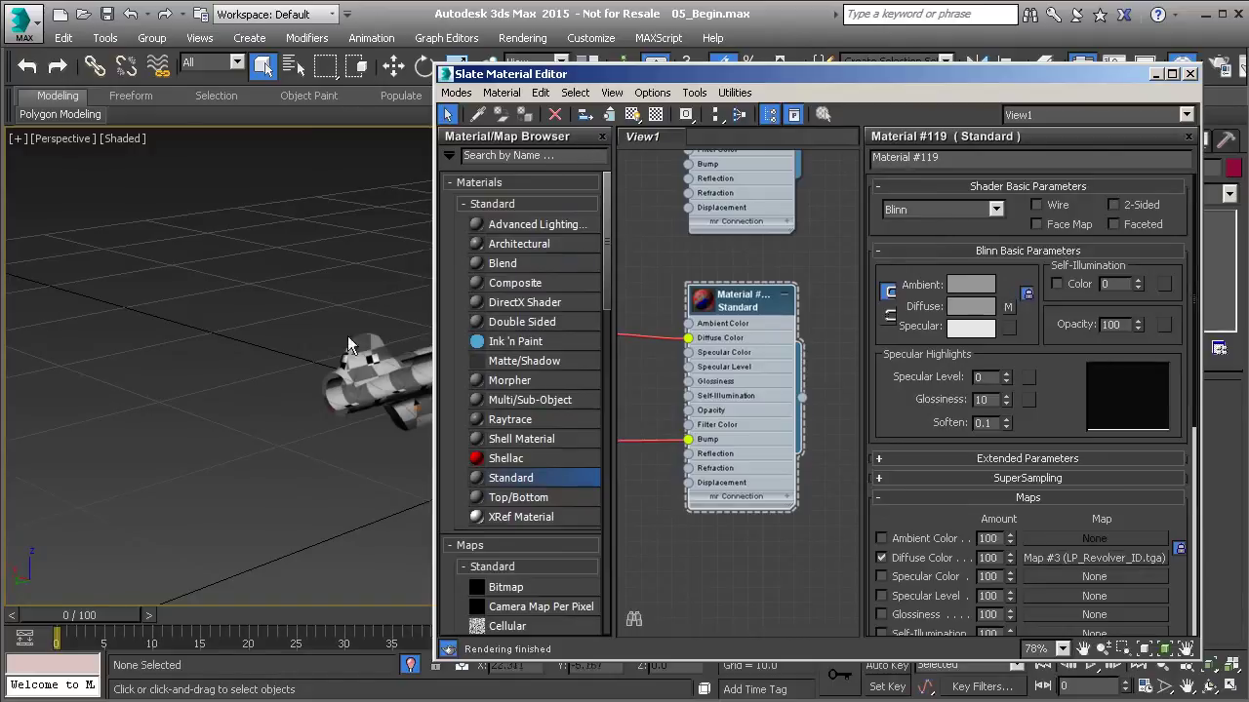
# Step: Assign the new material to all low-poly revolver parts, show it shaded in the viewport, and close the material editor
pyautogui.scroll(4, 297, 344)
pyautogui.click(251, 310)
pyautogui.scroll(-4, 251, 310)
pyautogui.moveTo(130, 247); pyautogui.dragTo(393, 470)
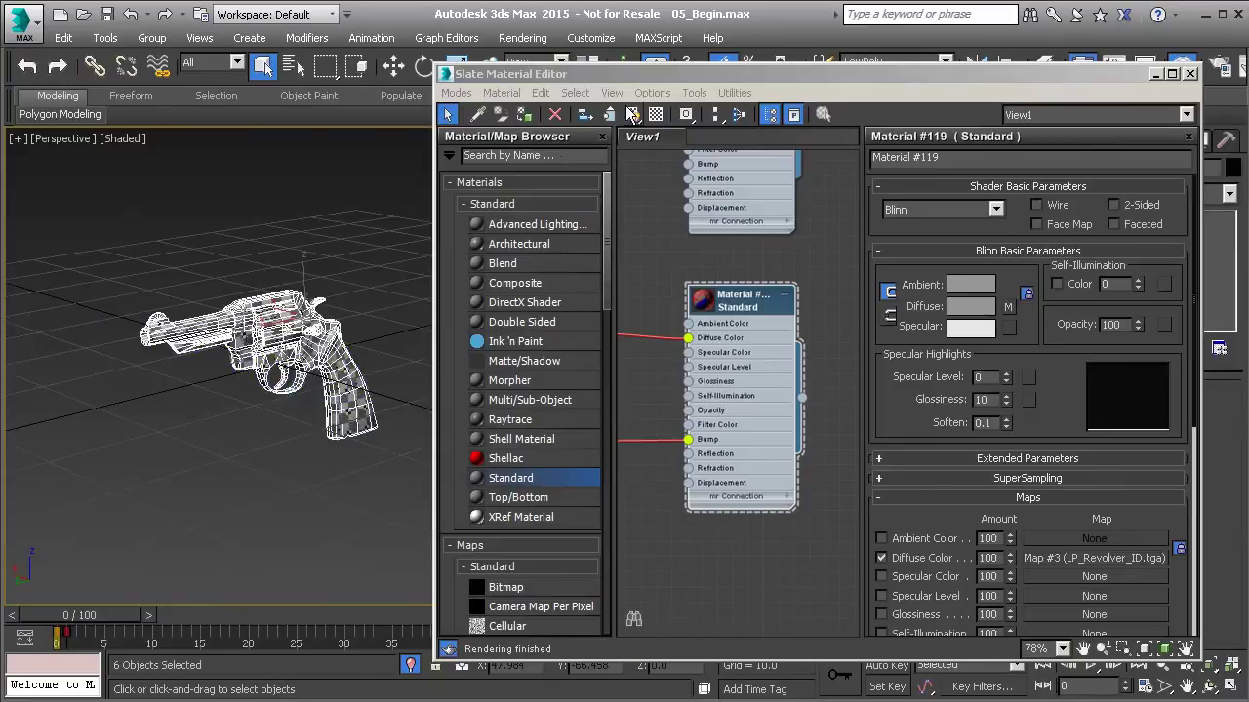
pyautogui.click(525, 116)
pyautogui.click(632, 114)
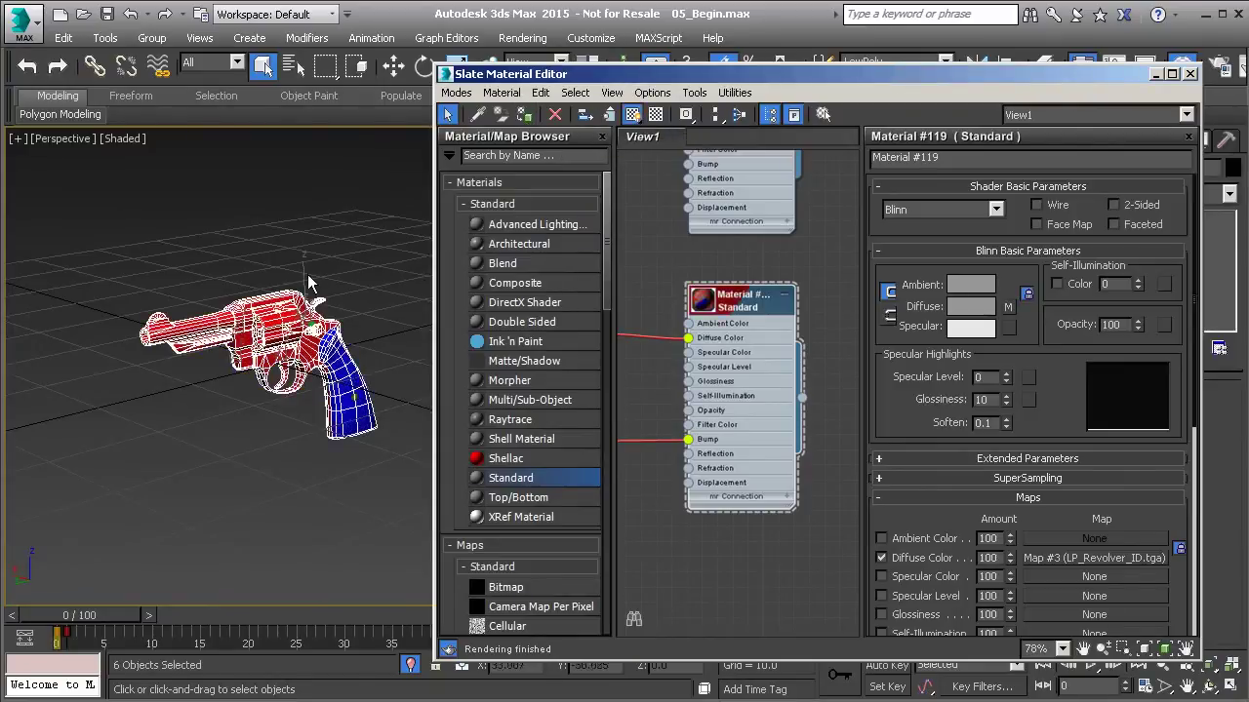
pyautogui.click(1190, 73)
# Step: Deselect the revolver and switch the viewport materials to Realistic Materials with Maps
pyautogui.press('z')
pyautogui.click(530, 253)
pyautogui.scroll(6, 516, 340)
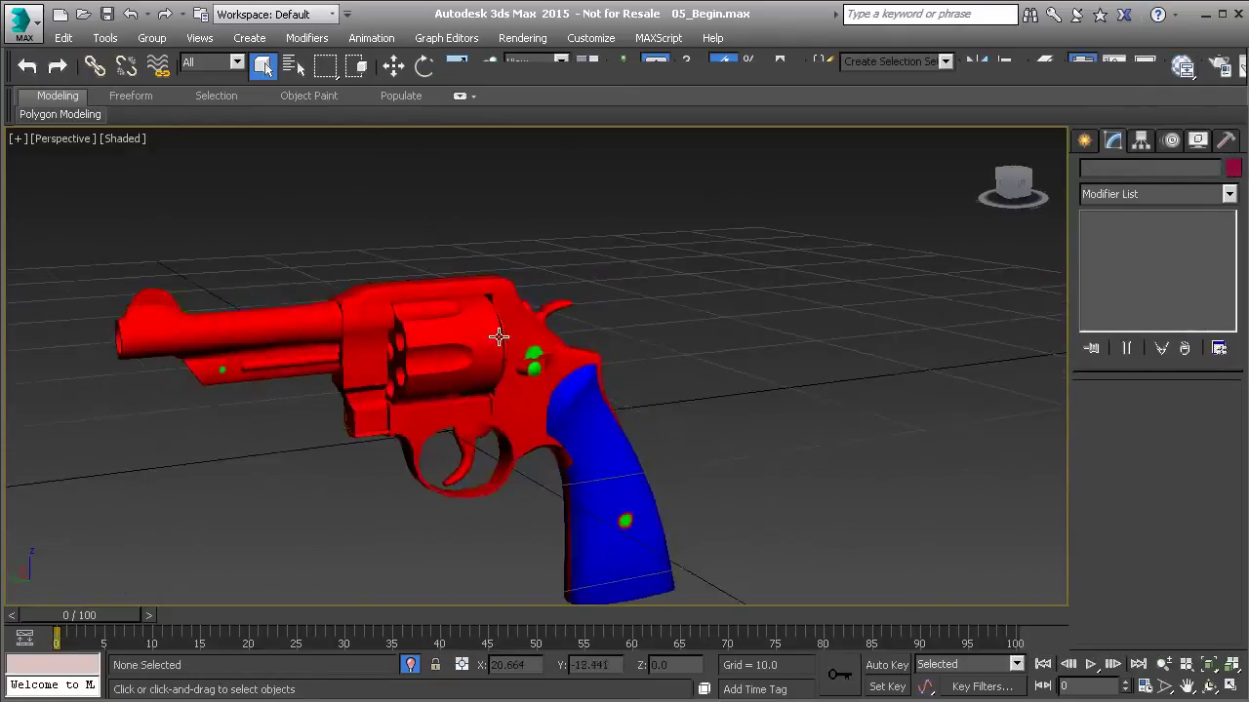
pyautogui.keyDown('alt'); pyautogui.moveTo(462, 323); pyautogui.dragTo(552, 356, button='middle'); pyautogui.keyUp('alt')
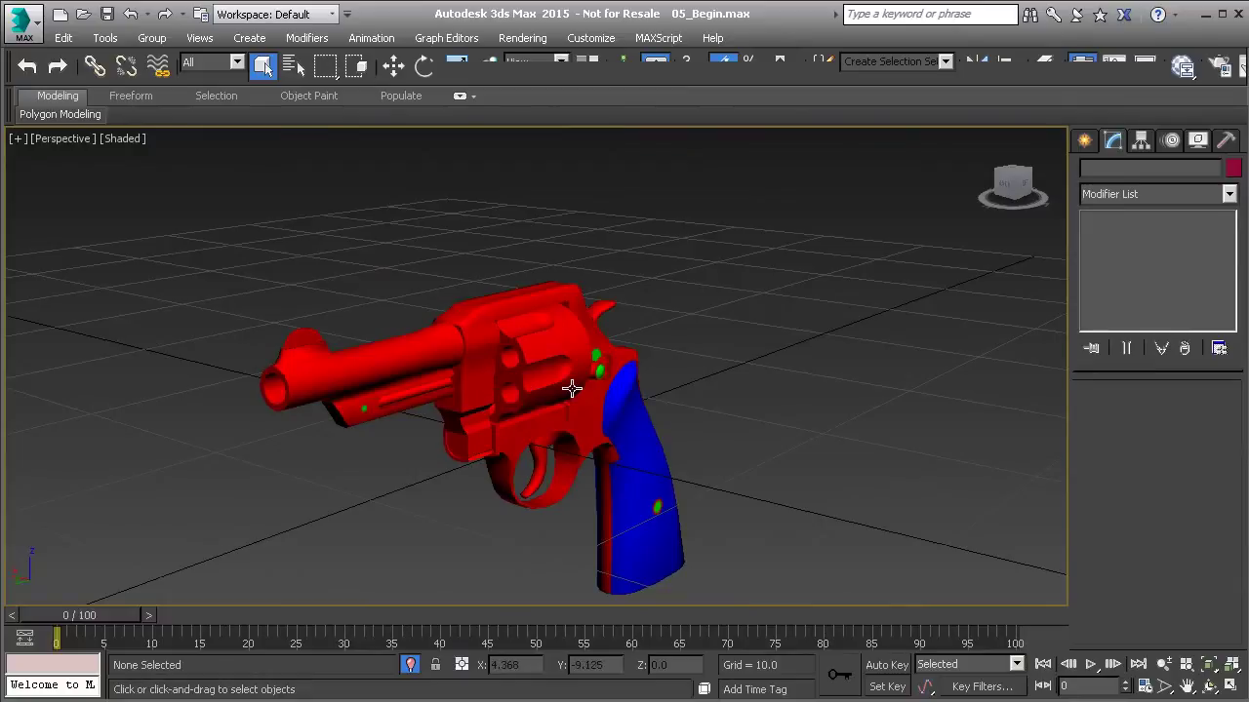
pyautogui.click(119, 138)
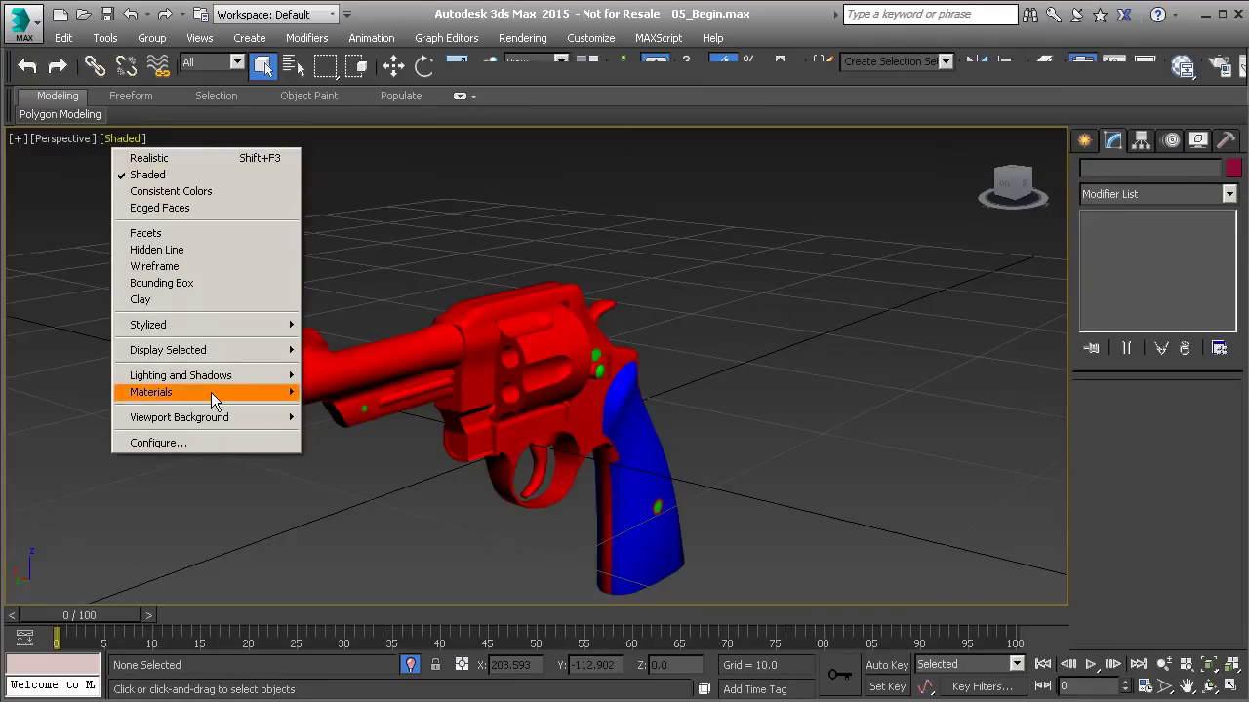
pyautogui.moveTo(209, 393)
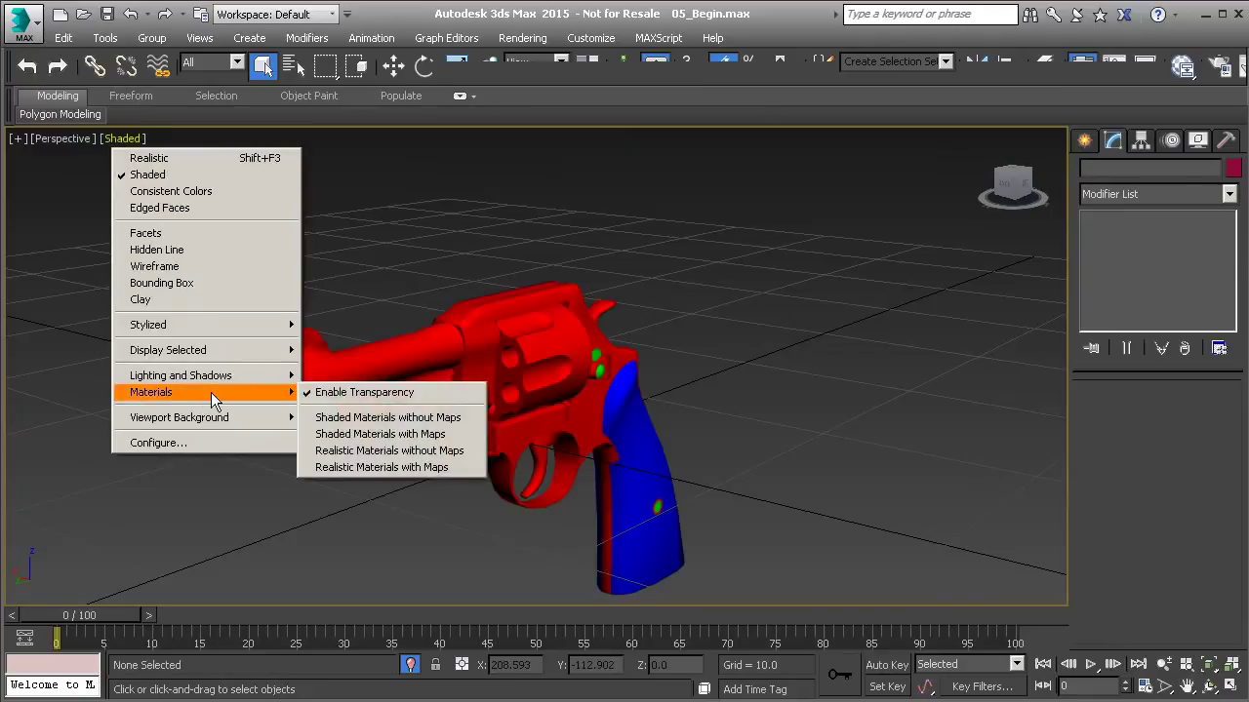
pyautogui.click(371, 468)
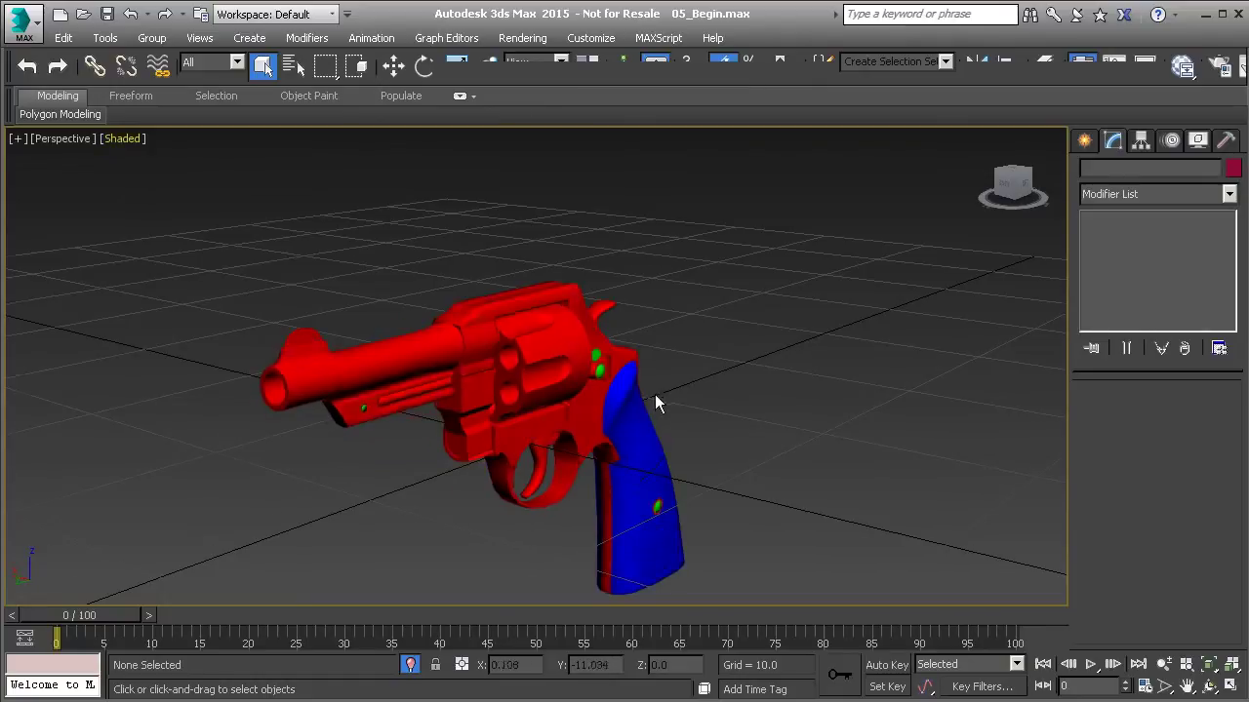
# Step: Examine the baked normal and color ID maps on the revolver's barrel, cylinder, frame and grip from several angles
pyautogui.keyDown('alt'); pyautogui.moveTo(658, 393); pyautogui.dragTo(637, 385, button='middle'); pyautogui.keyUp('alt')
pyautogui.scroll(3, 409, 319)
pyautogui.scroll(1, 409, 319)
pyautogui.scroll(1, 468, 301)
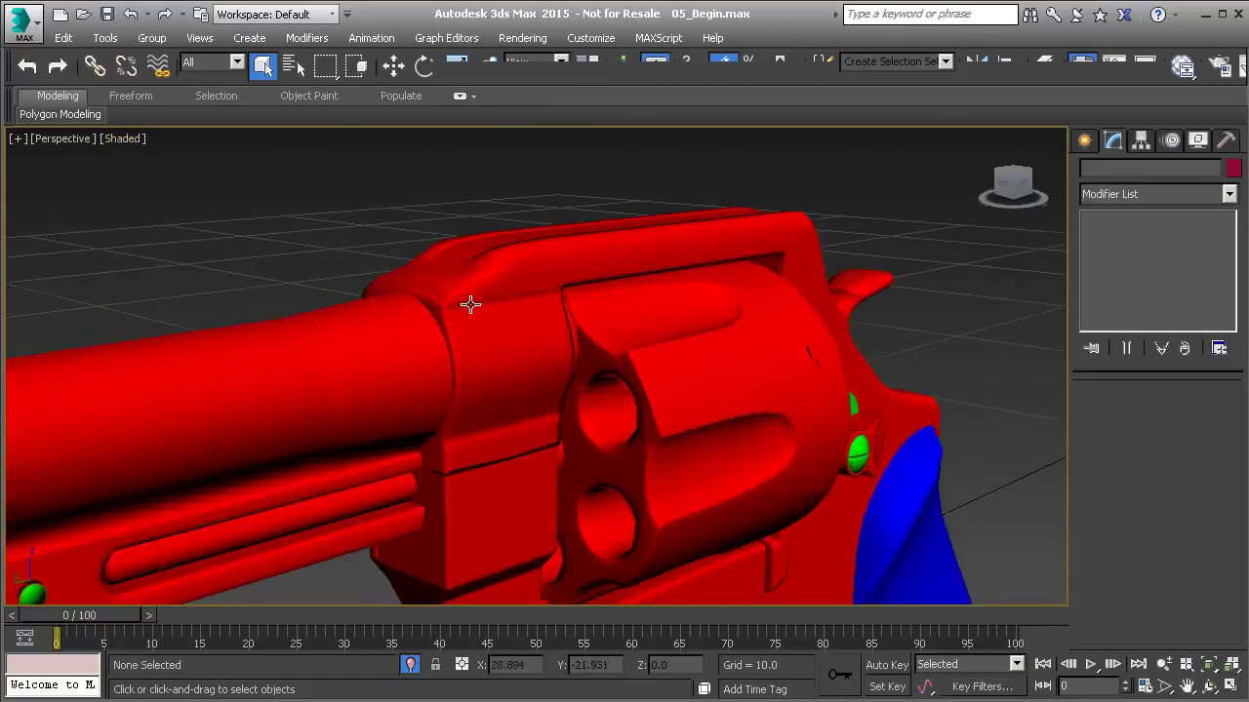
pyautogui.scroll(1, 484, 345)
pyautogui.scroll(-2, 484, 344)
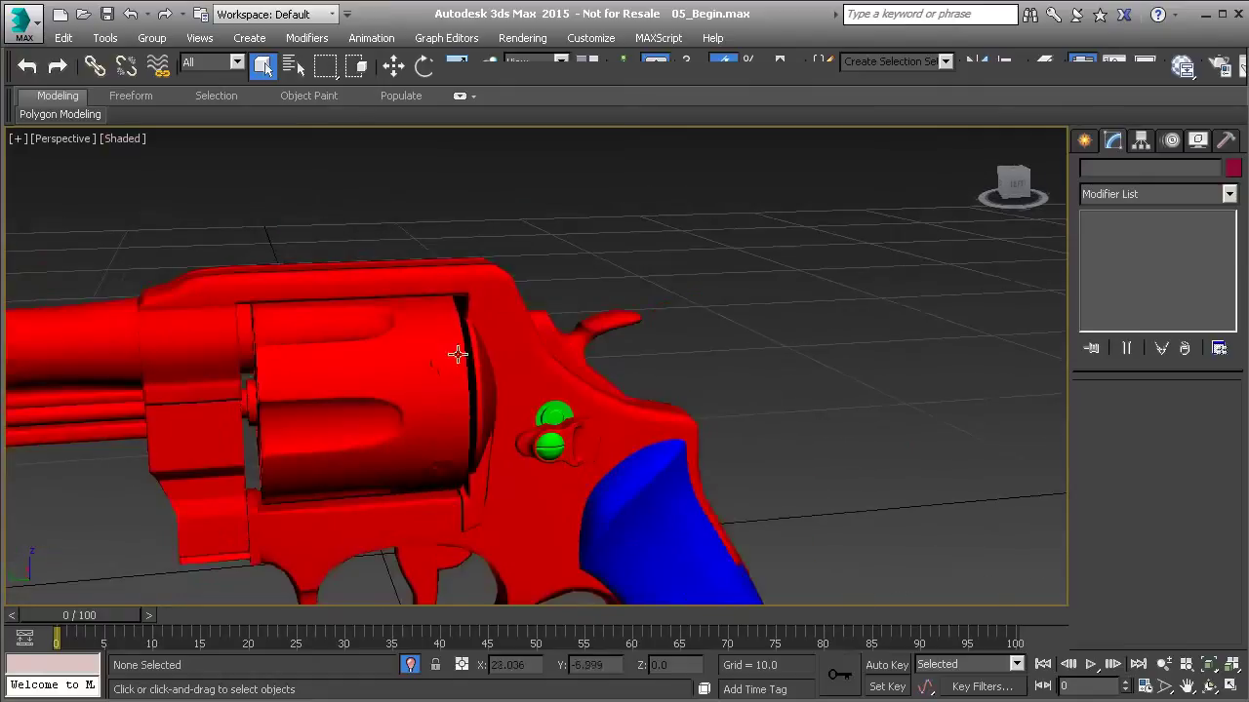
pyautogui.scroll(-1, 580, 299)
pyautogui.scroll(-1, 571, 348)
pyautogui.scroll(-2, 492, 345)
pyautogui.keyDown('alt'); pyautogui.moveTo(491, 344); pyautogui.dragTo(554, 419, button='middle'); pyautogui.keyUp('alt')
pyautogui.scroll(3, 450, 402)
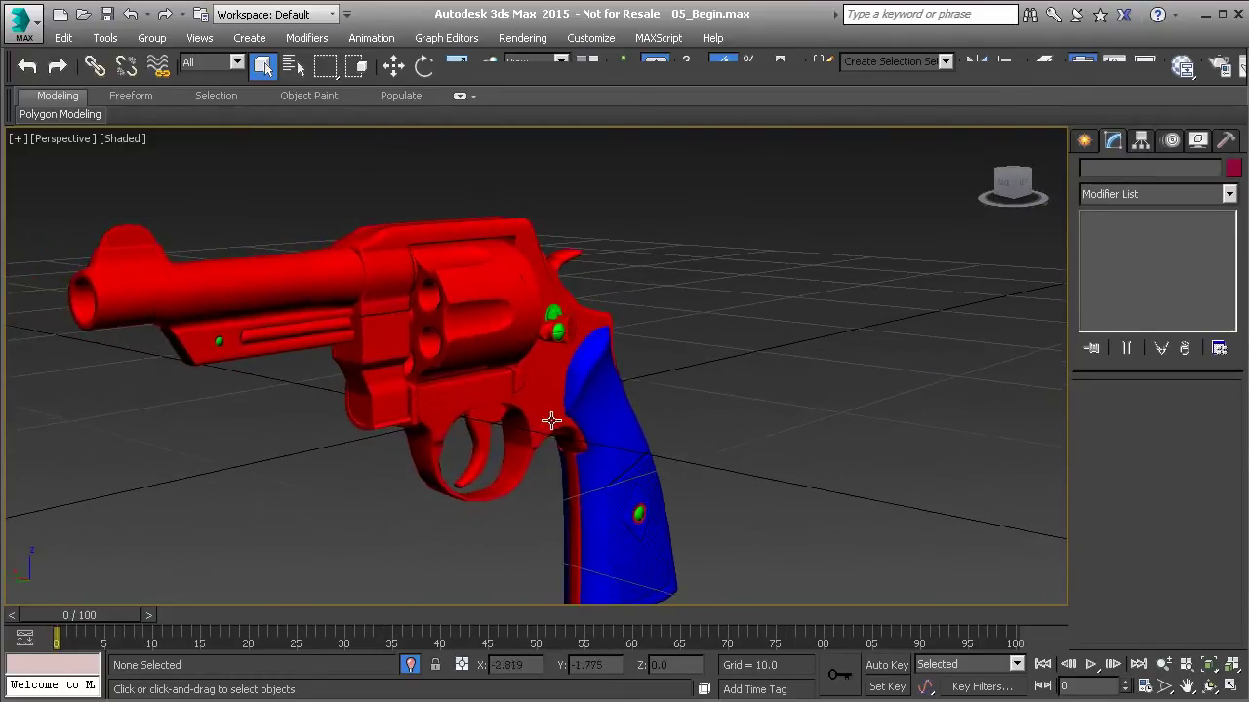
pyautogui.scroll(-3, 554, 420)
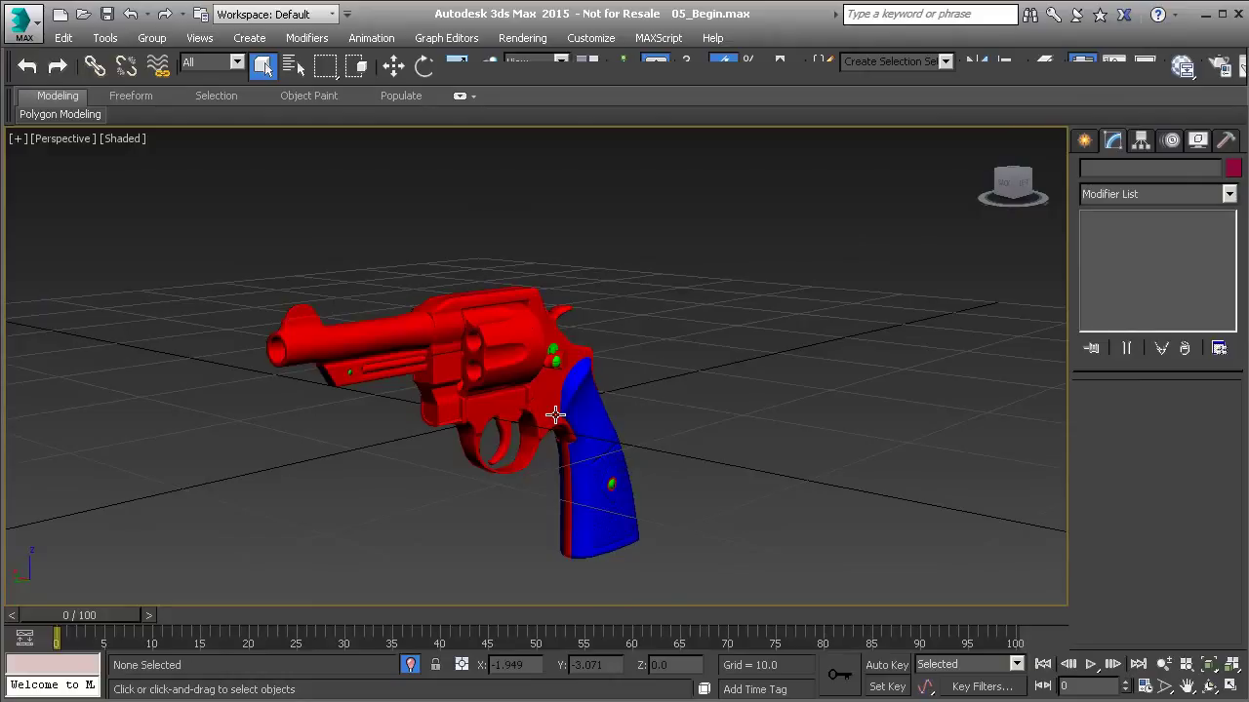